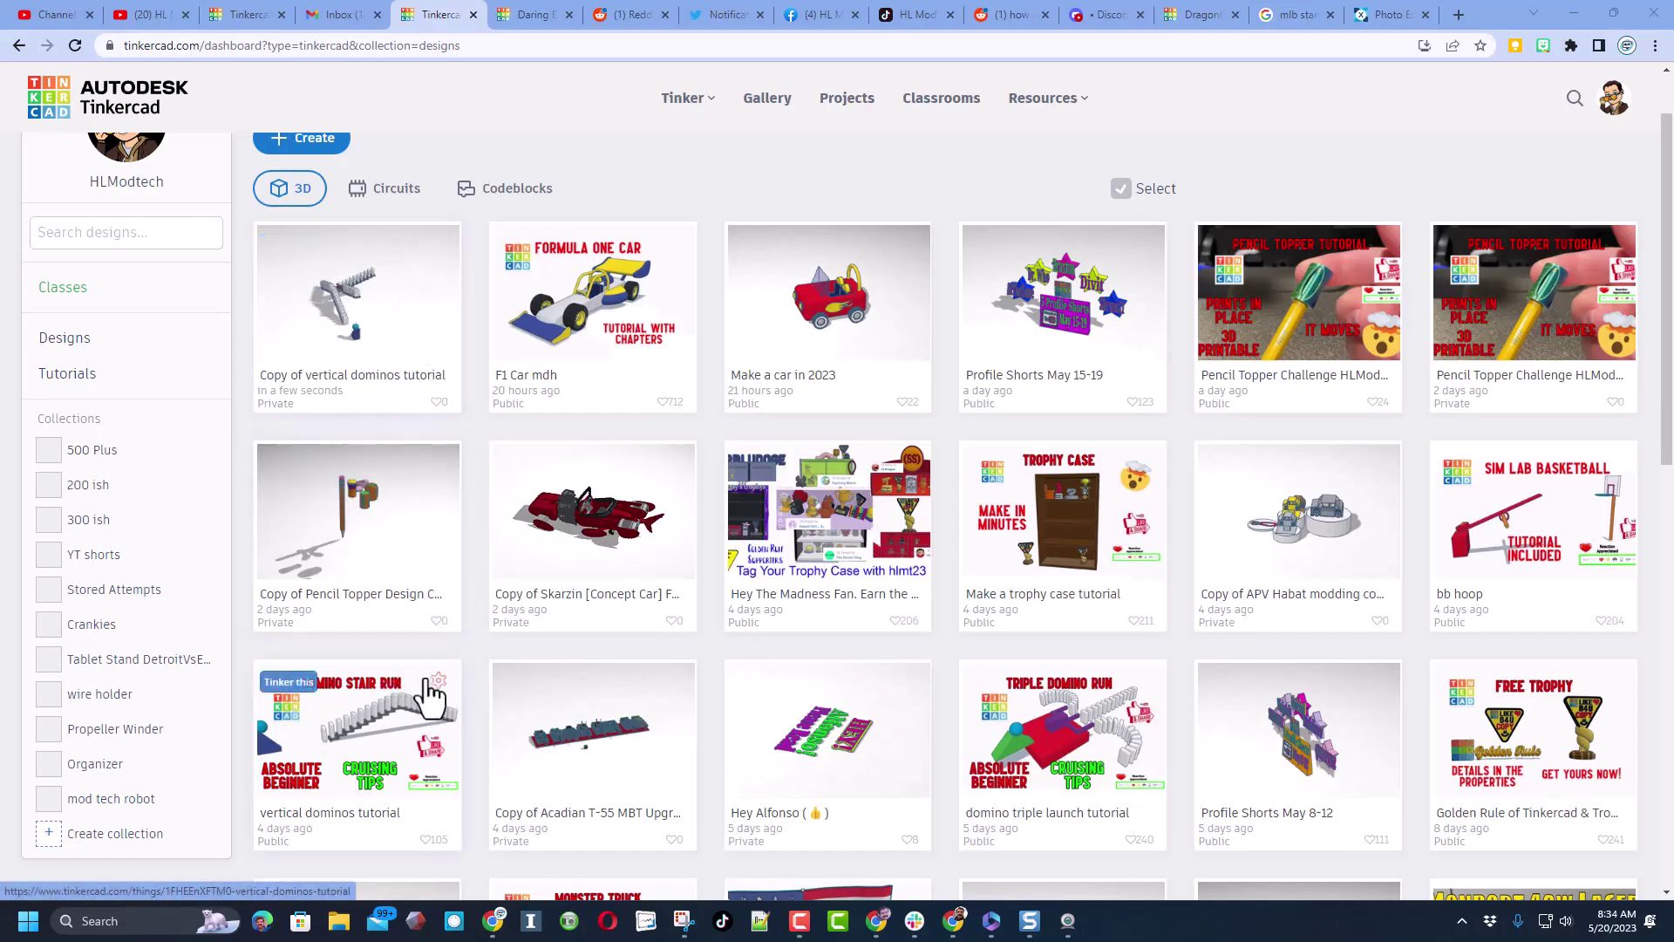
Step: Duplicate the vertical dominos tutorial design from its dashboard card and open the copy
click(437, 684)
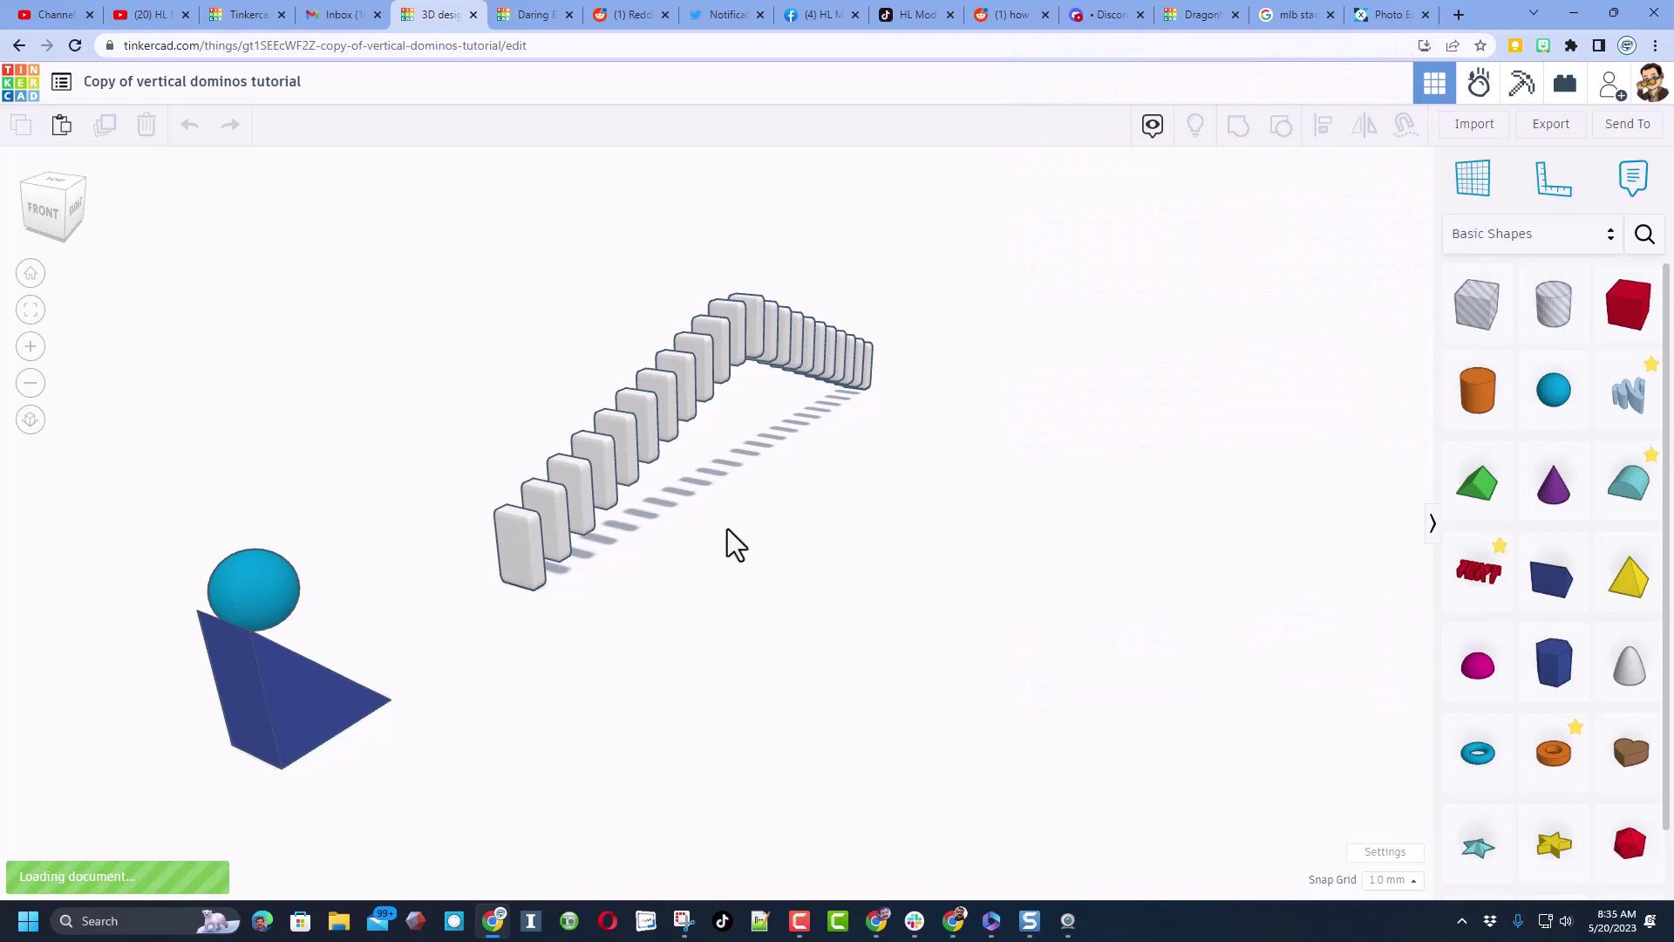
Step: Retitle the copy '180 dominos tutorial' and orbit to view the stairs under the domino row
drag(188, 82, 67, 110)
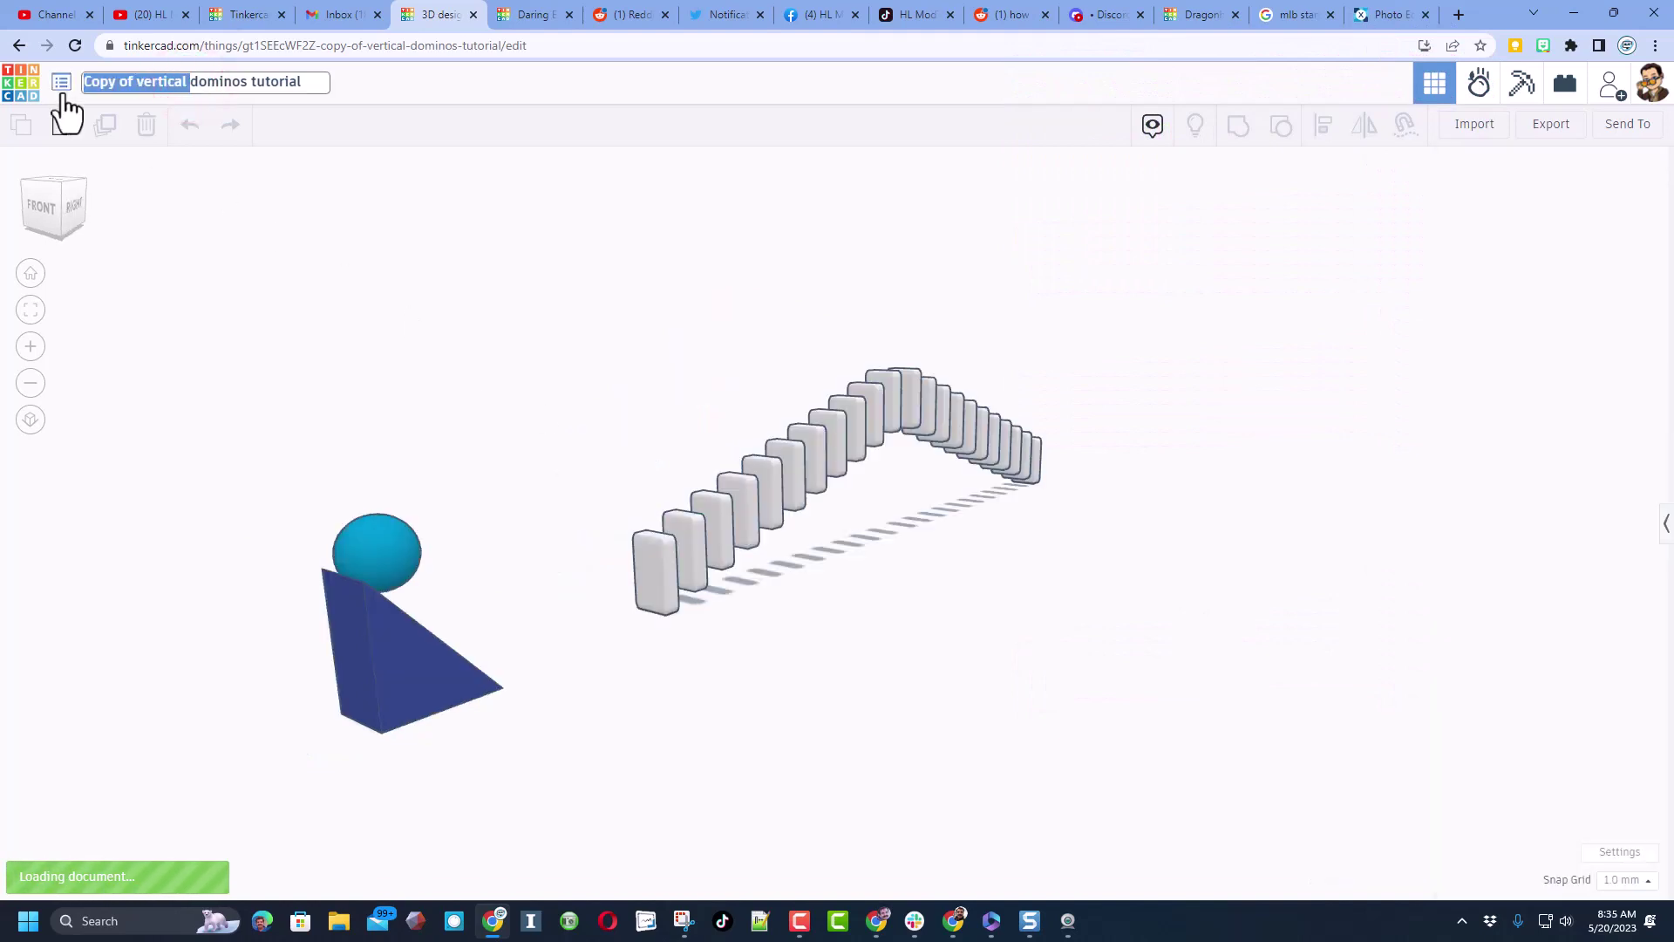
text(180)
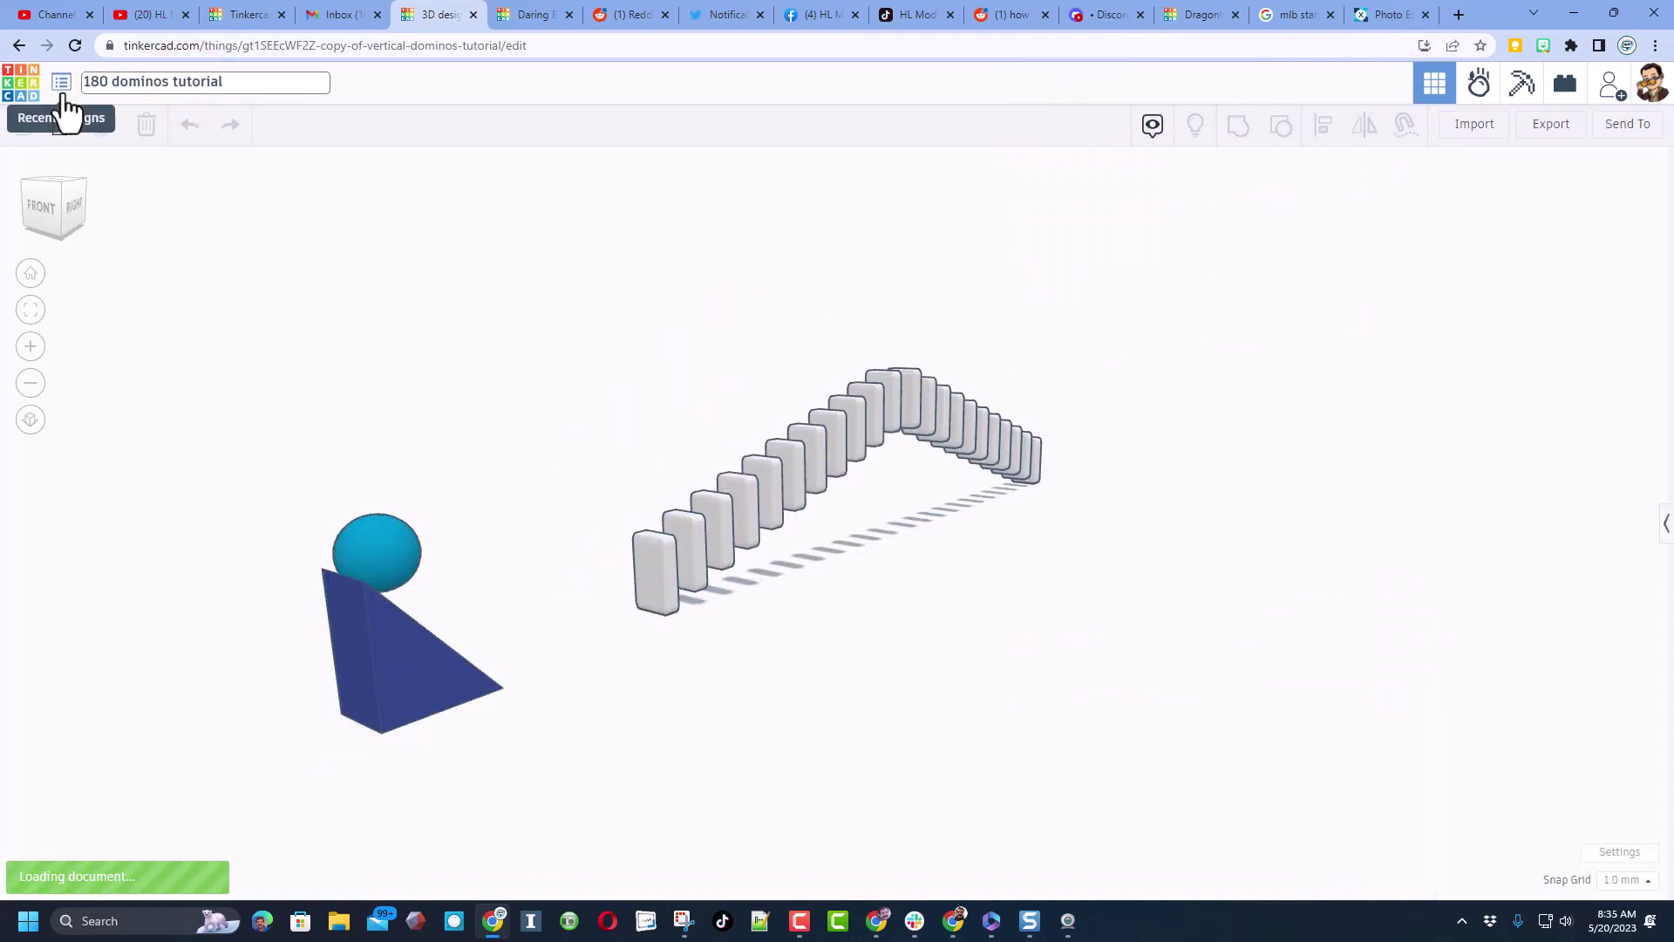
right_drag(453, 411, 762, 394)
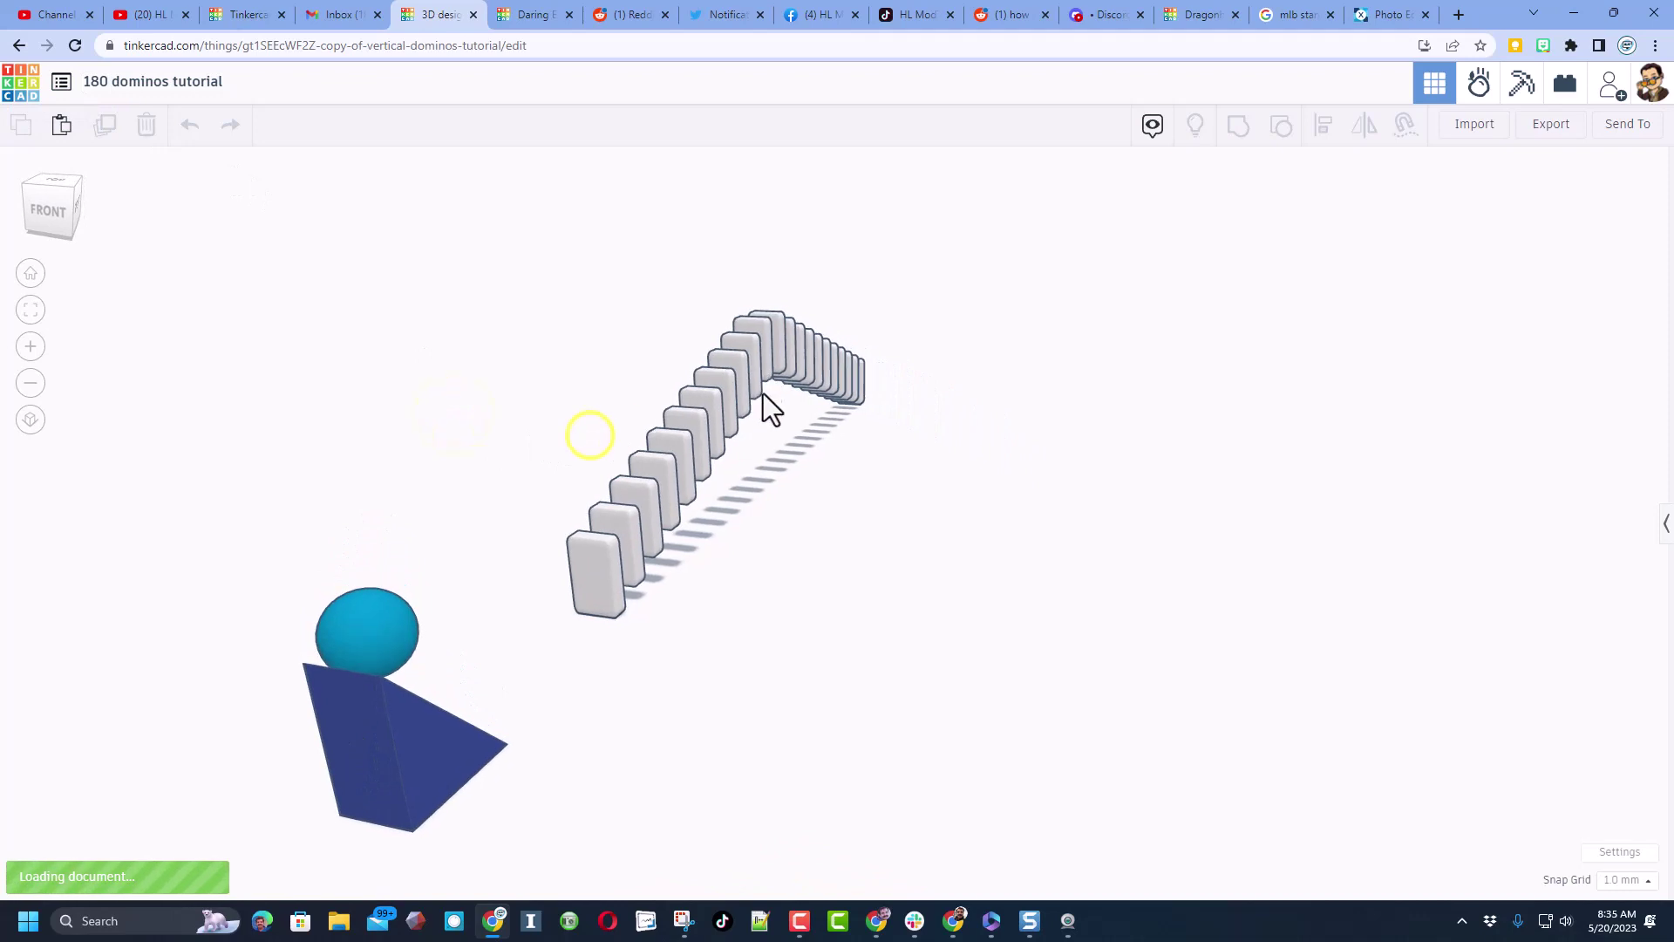
right_drag(807, 535, 832, 575)
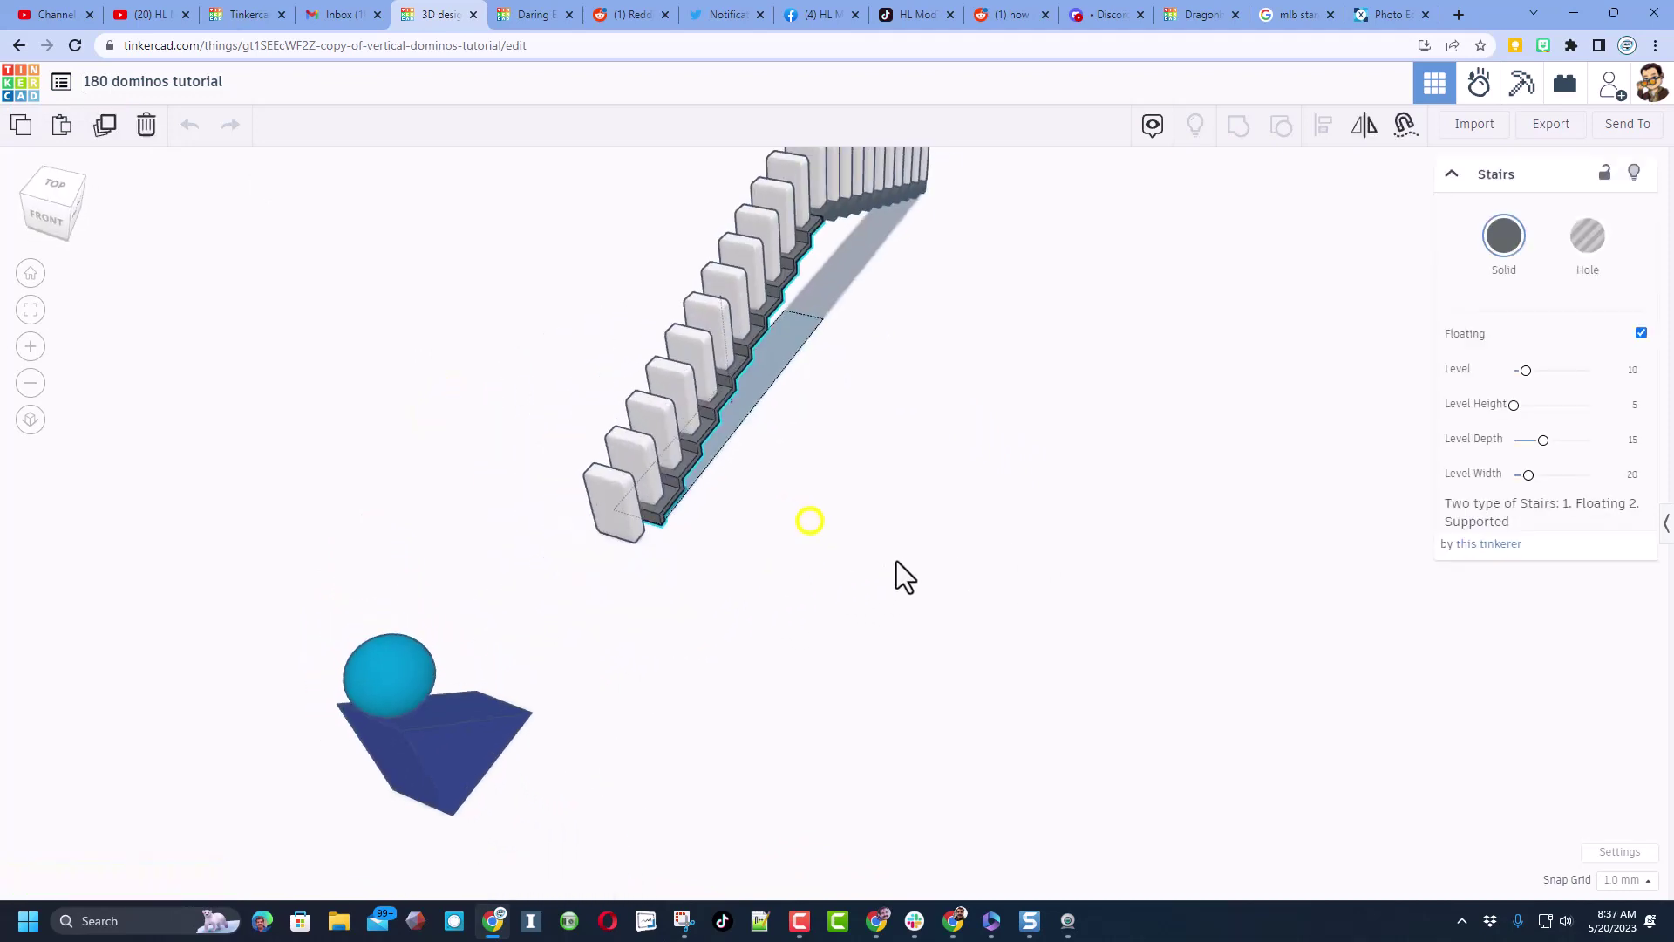
right_drag(897, 571, 807, 434)
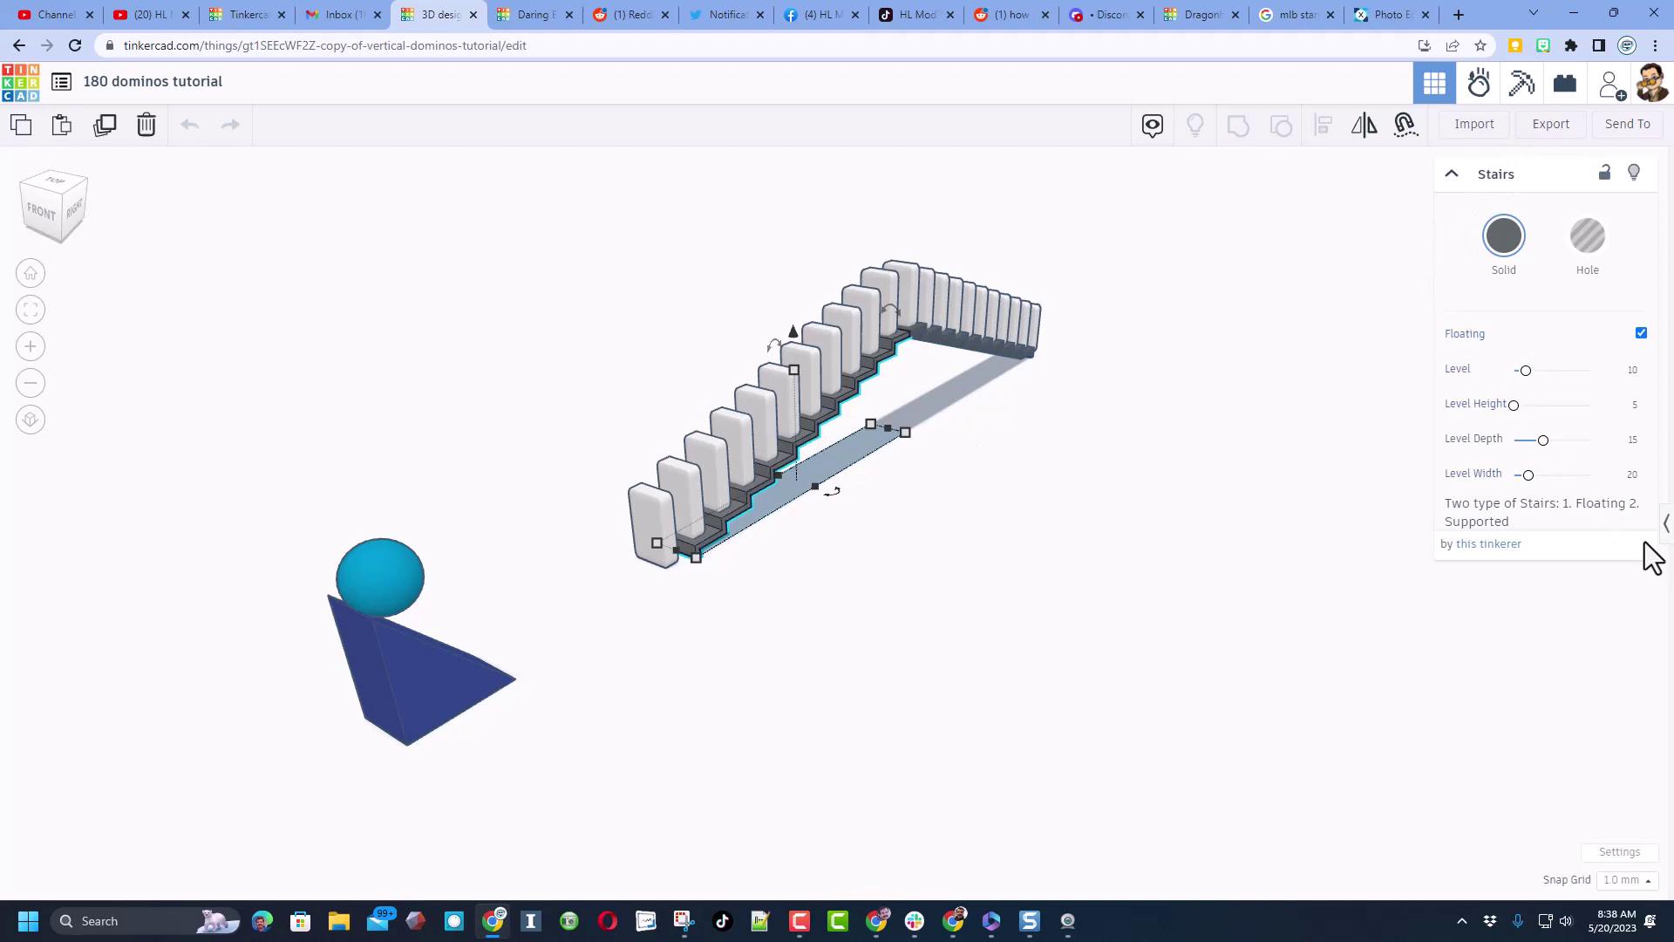
Step: Start a custom shape from the stairs in Your Creations, correcting its name to 'domino stair'
click(1661, 515)
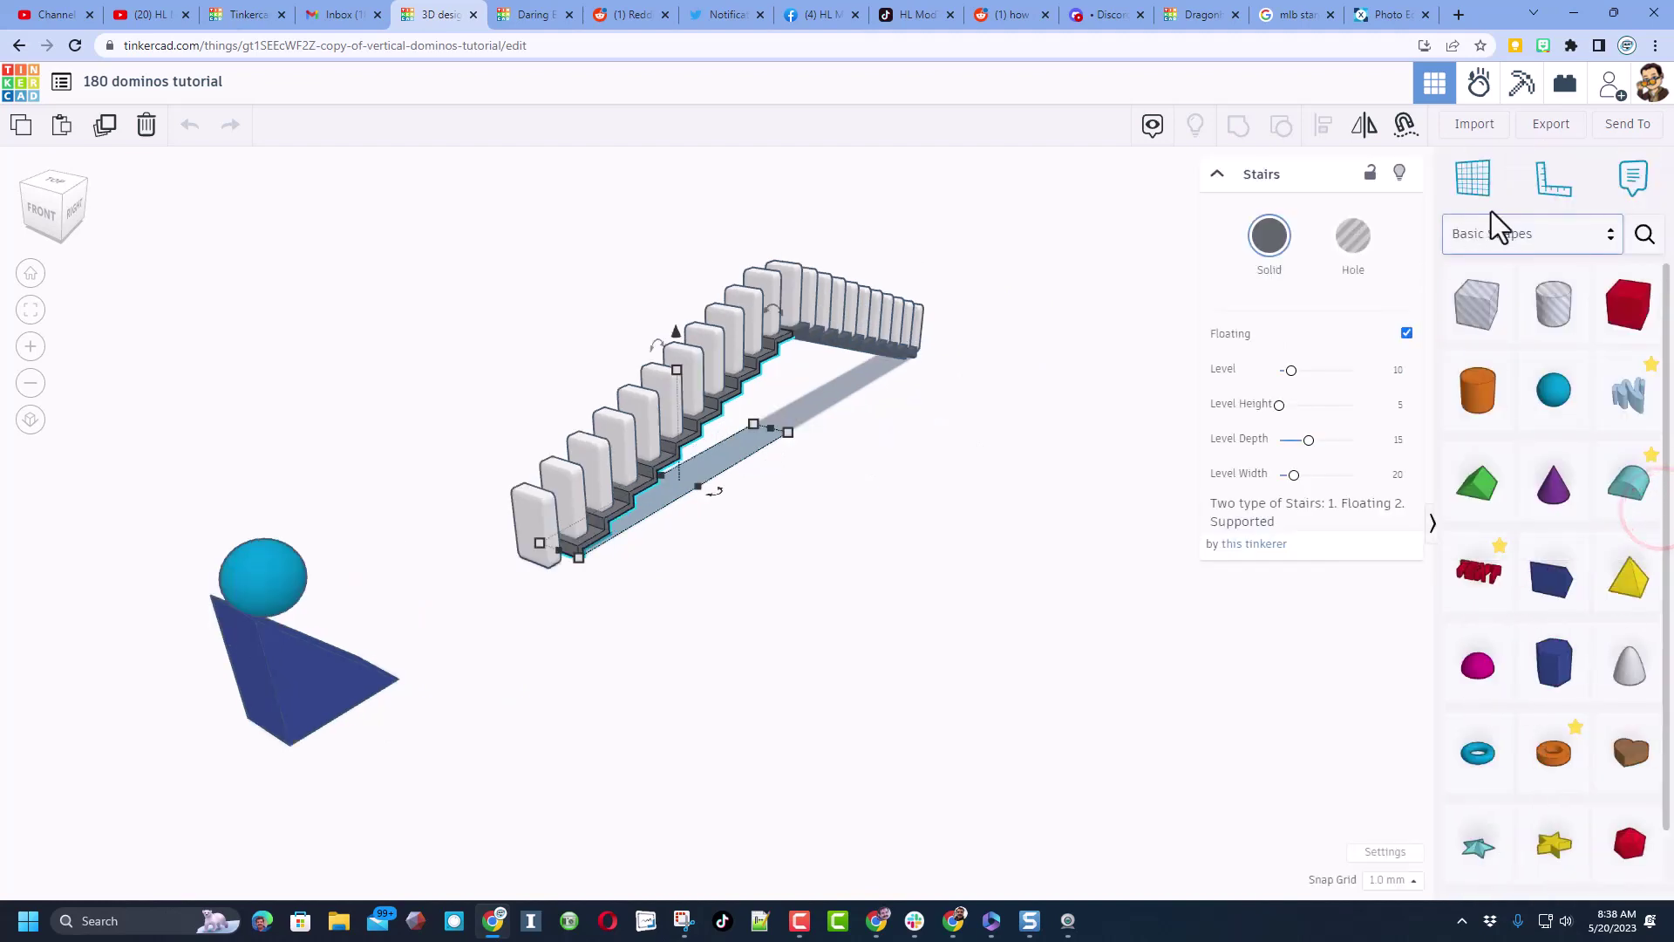
click(1506, 245)
click(1513, 214)
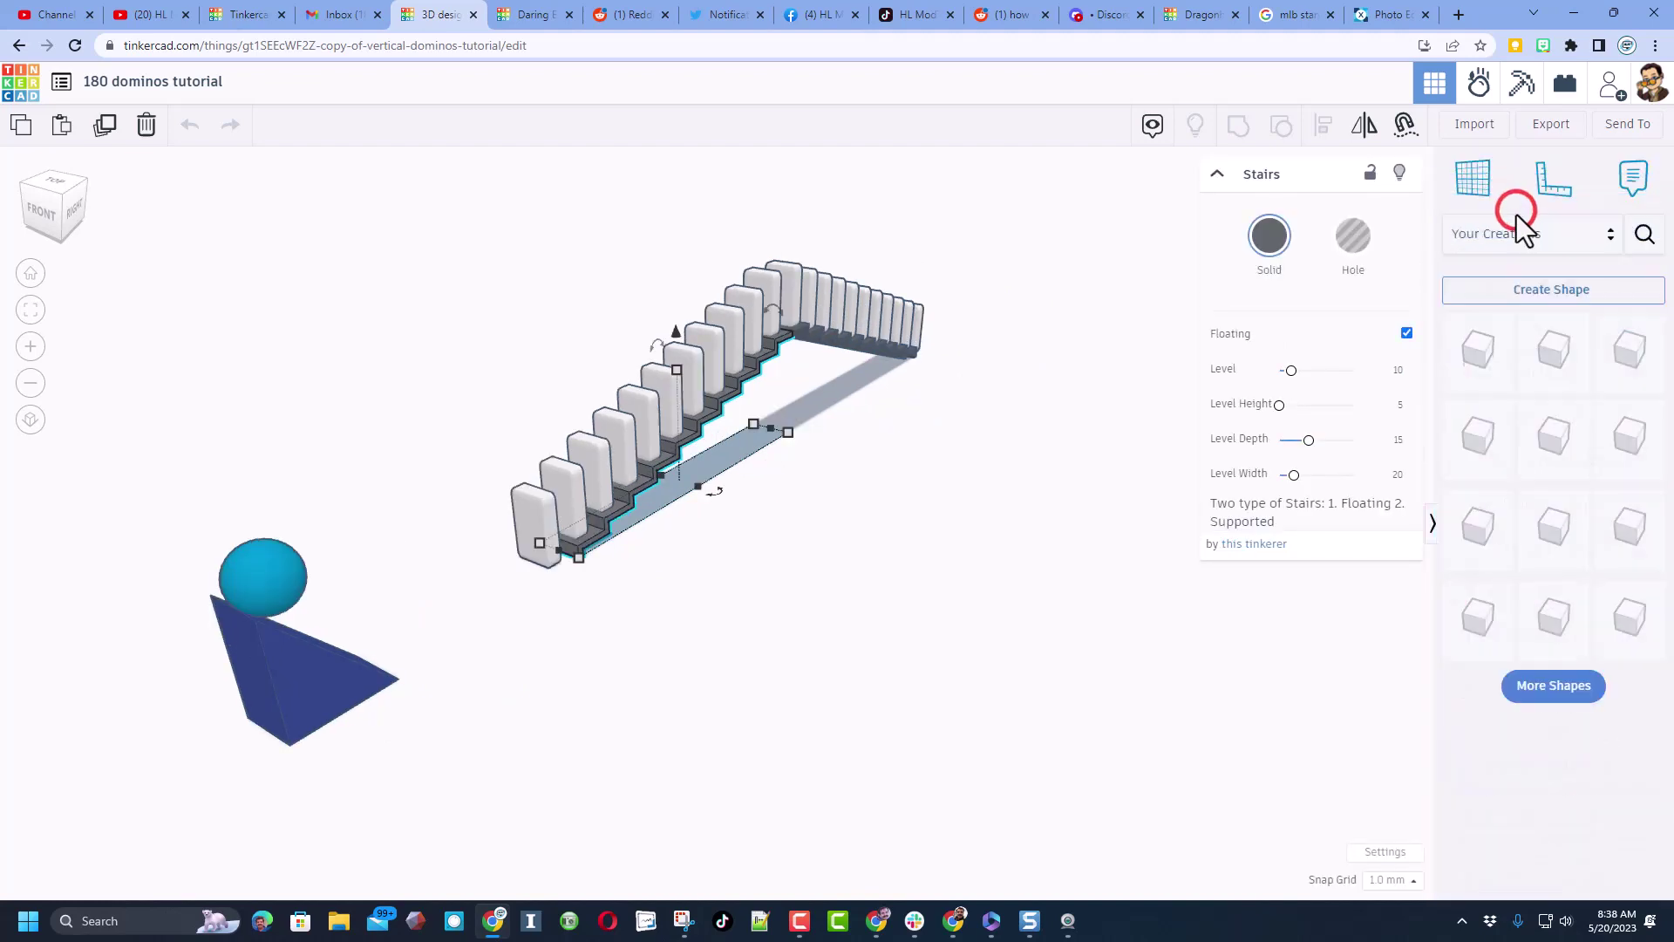
click(1551, 290)
drag(1515, 176, 1487, 176)
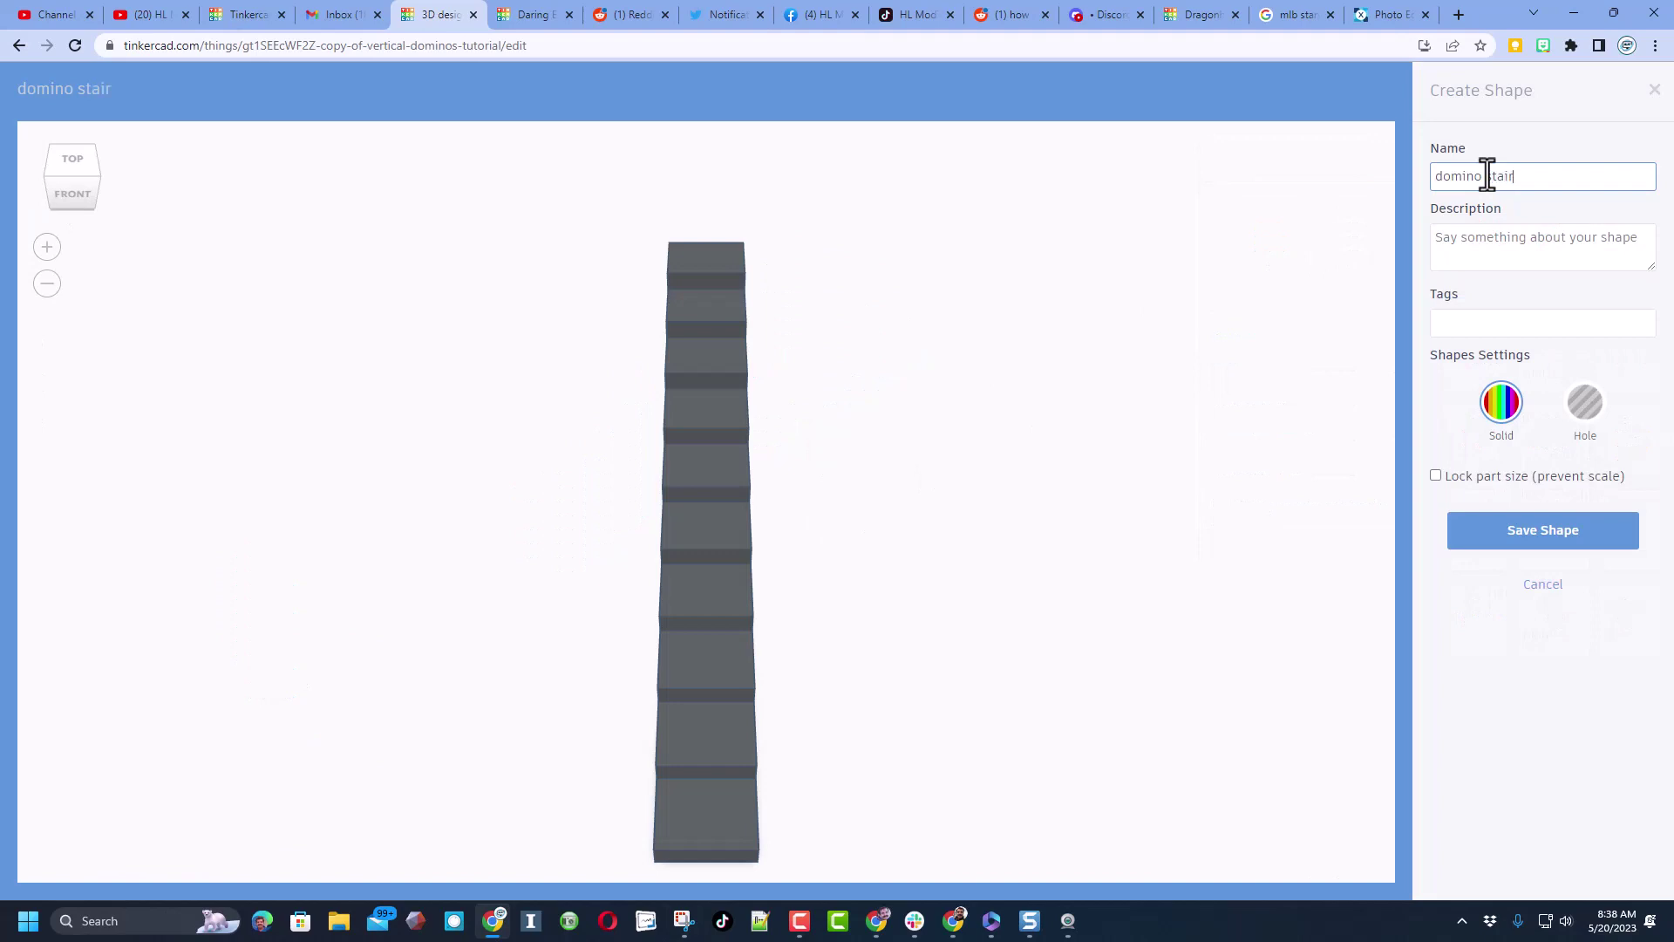
Step: Tag the custom shape 'stairs' and 'dominos' and check its preview
click(1449, 328)
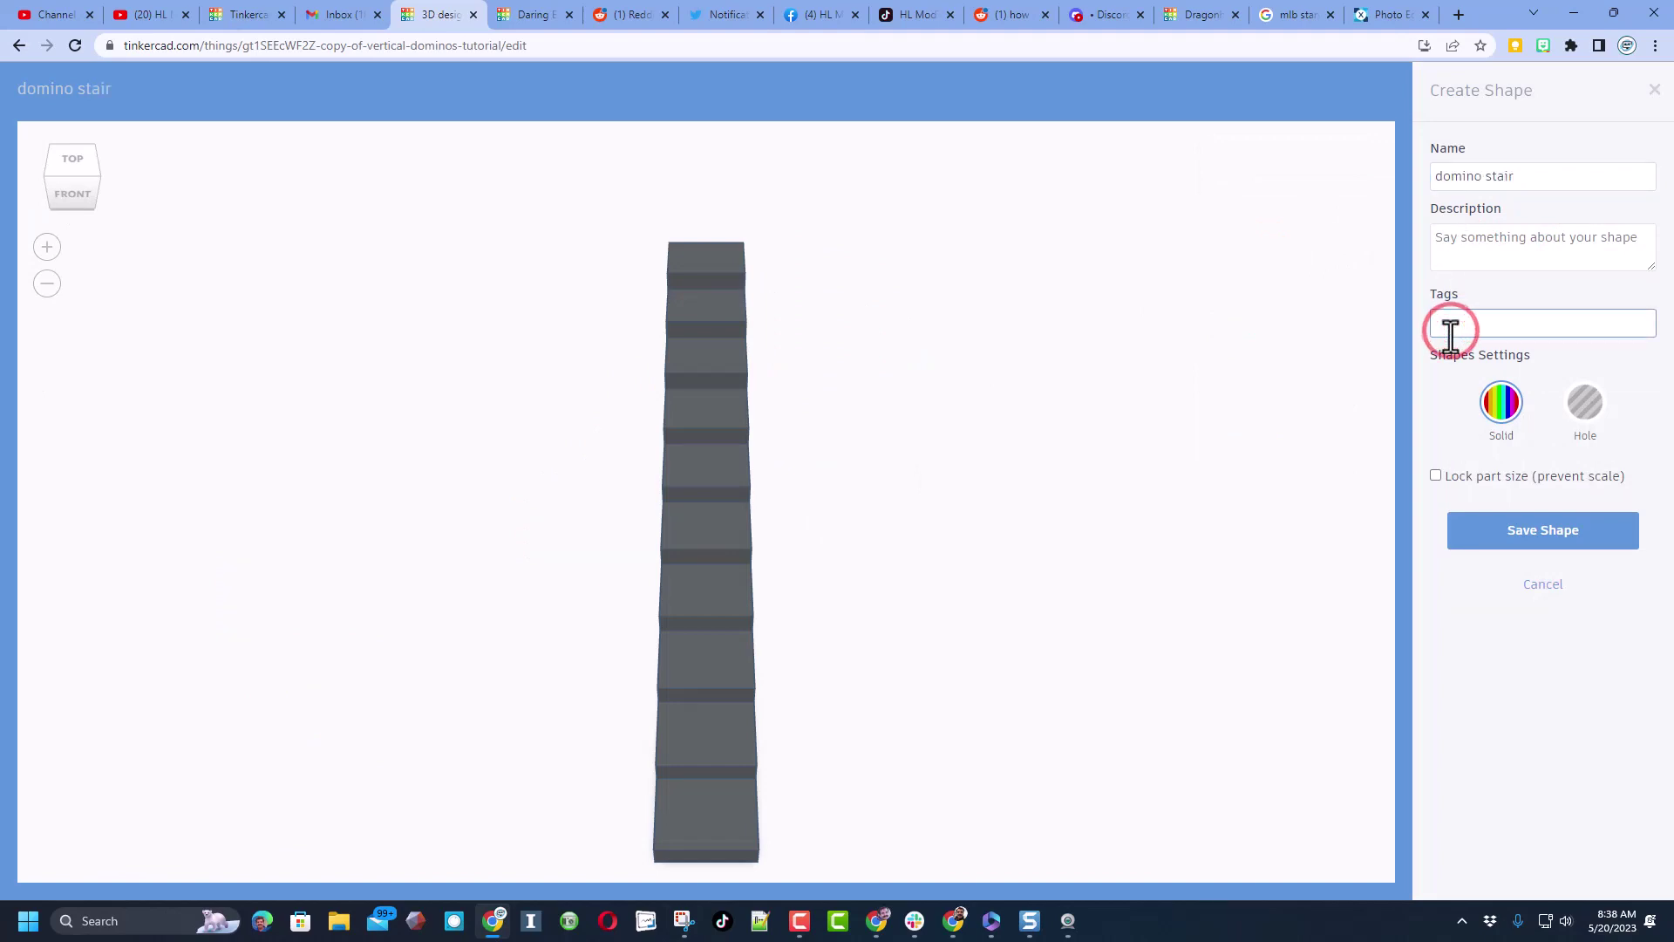
text(stairs)
key(Return)
text(dominos)
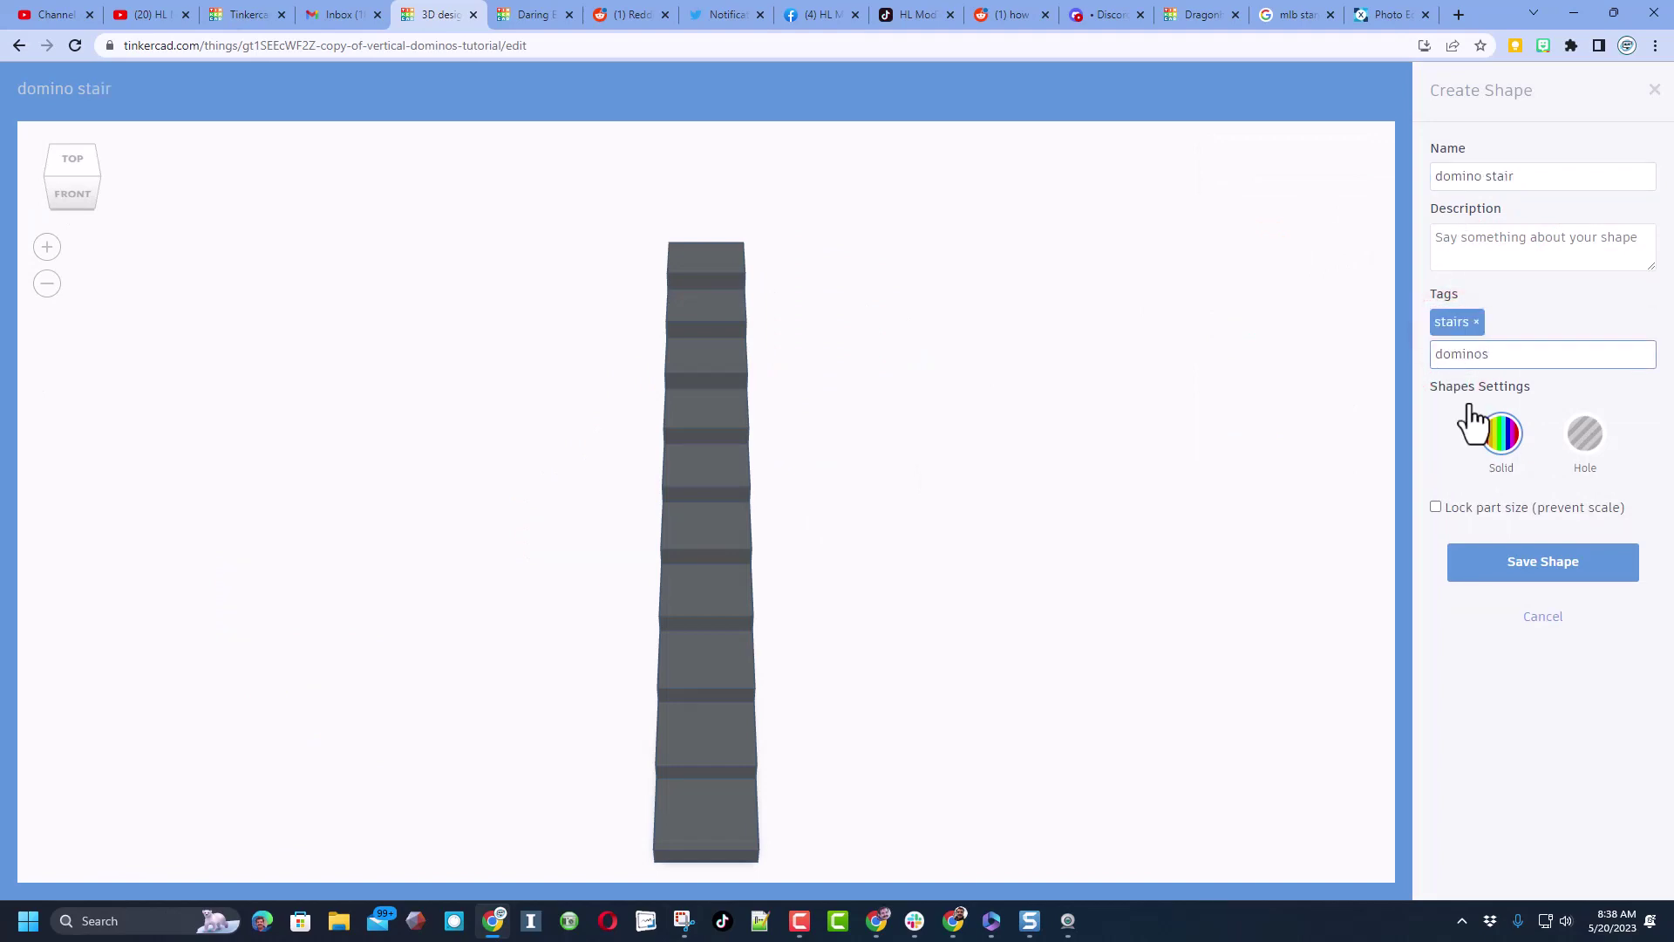
key(Return)
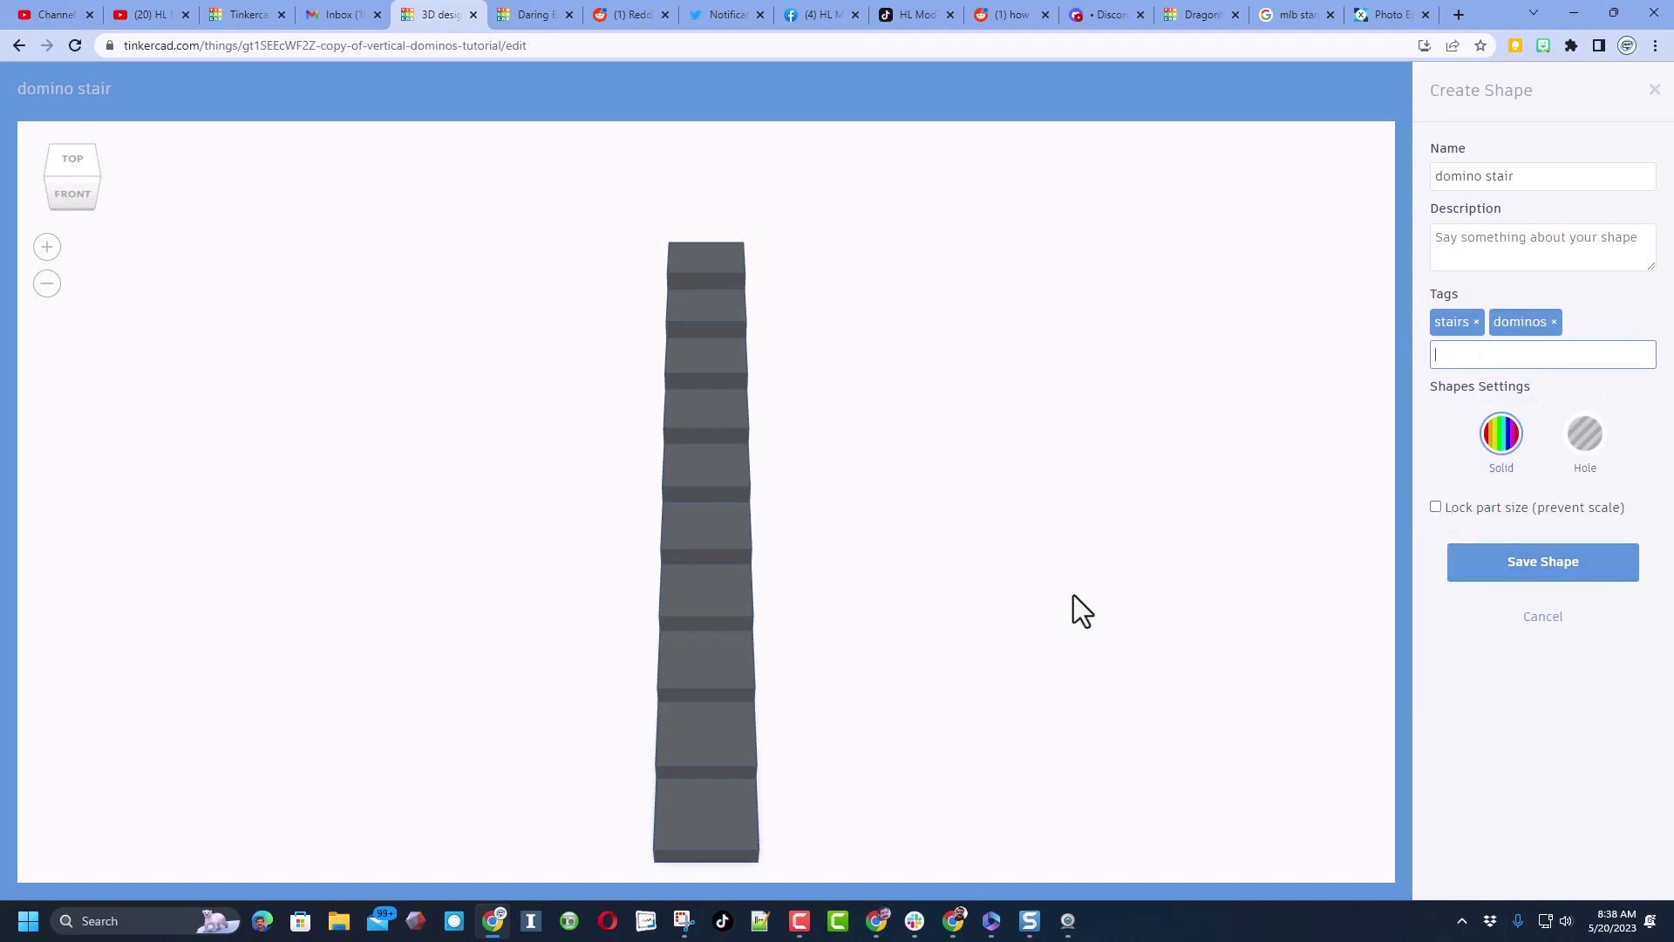
drag(1105, 627, 875, 555)
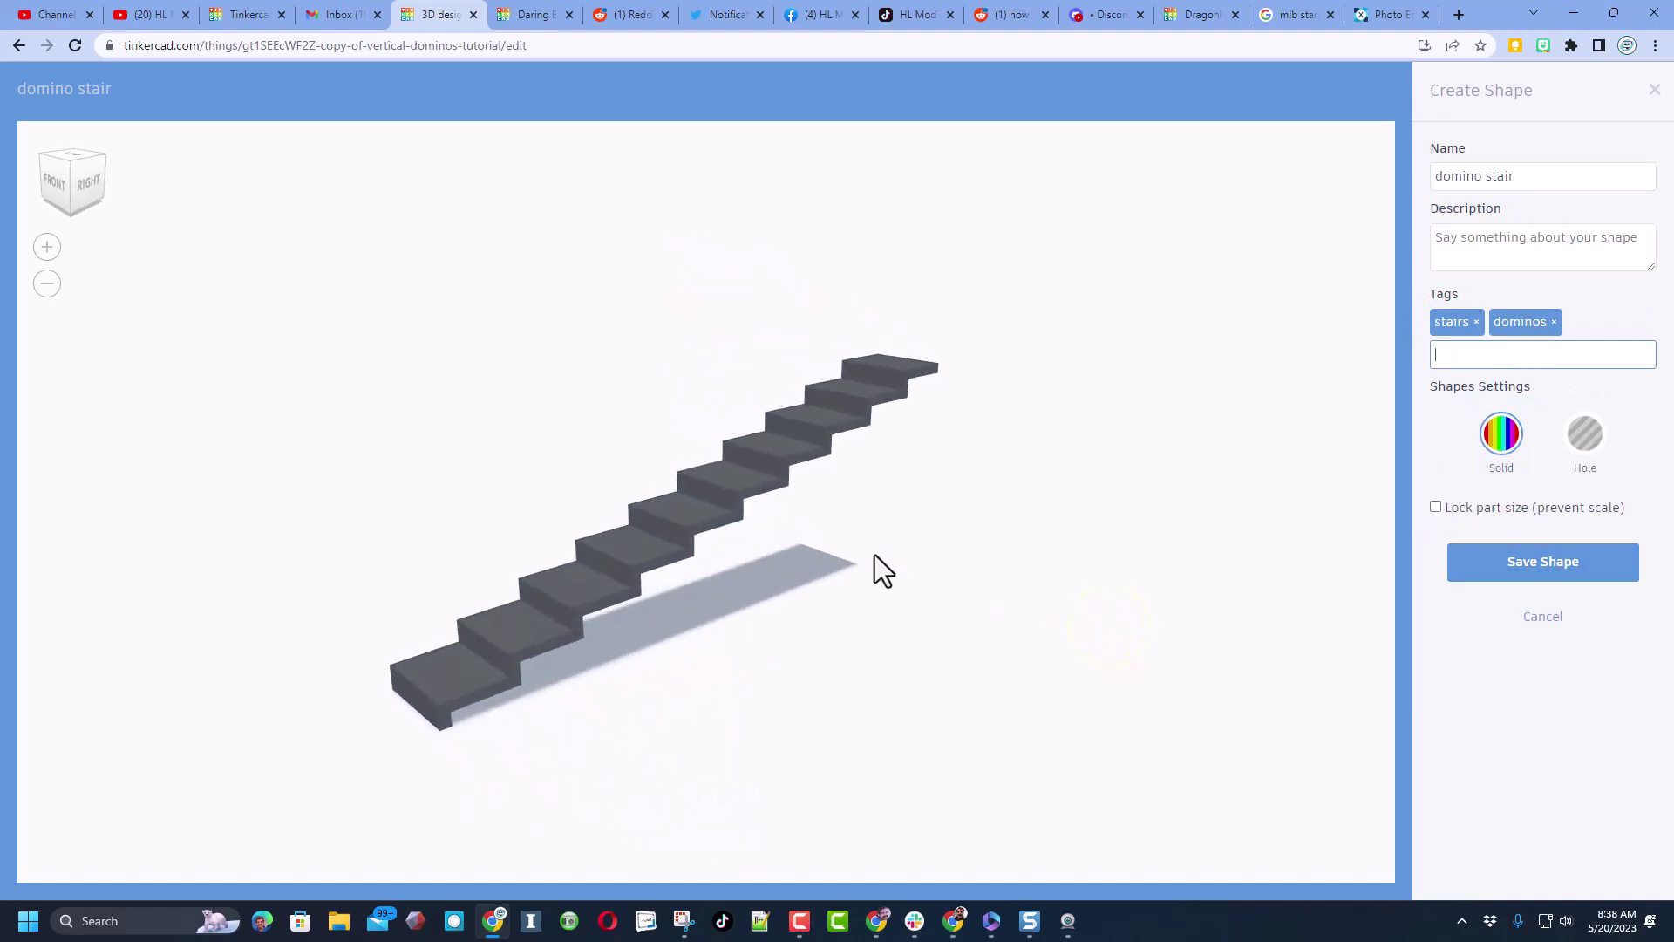
Step: Save the domino stair shape, place it in the scene and colour it orange
click(1509, 567)
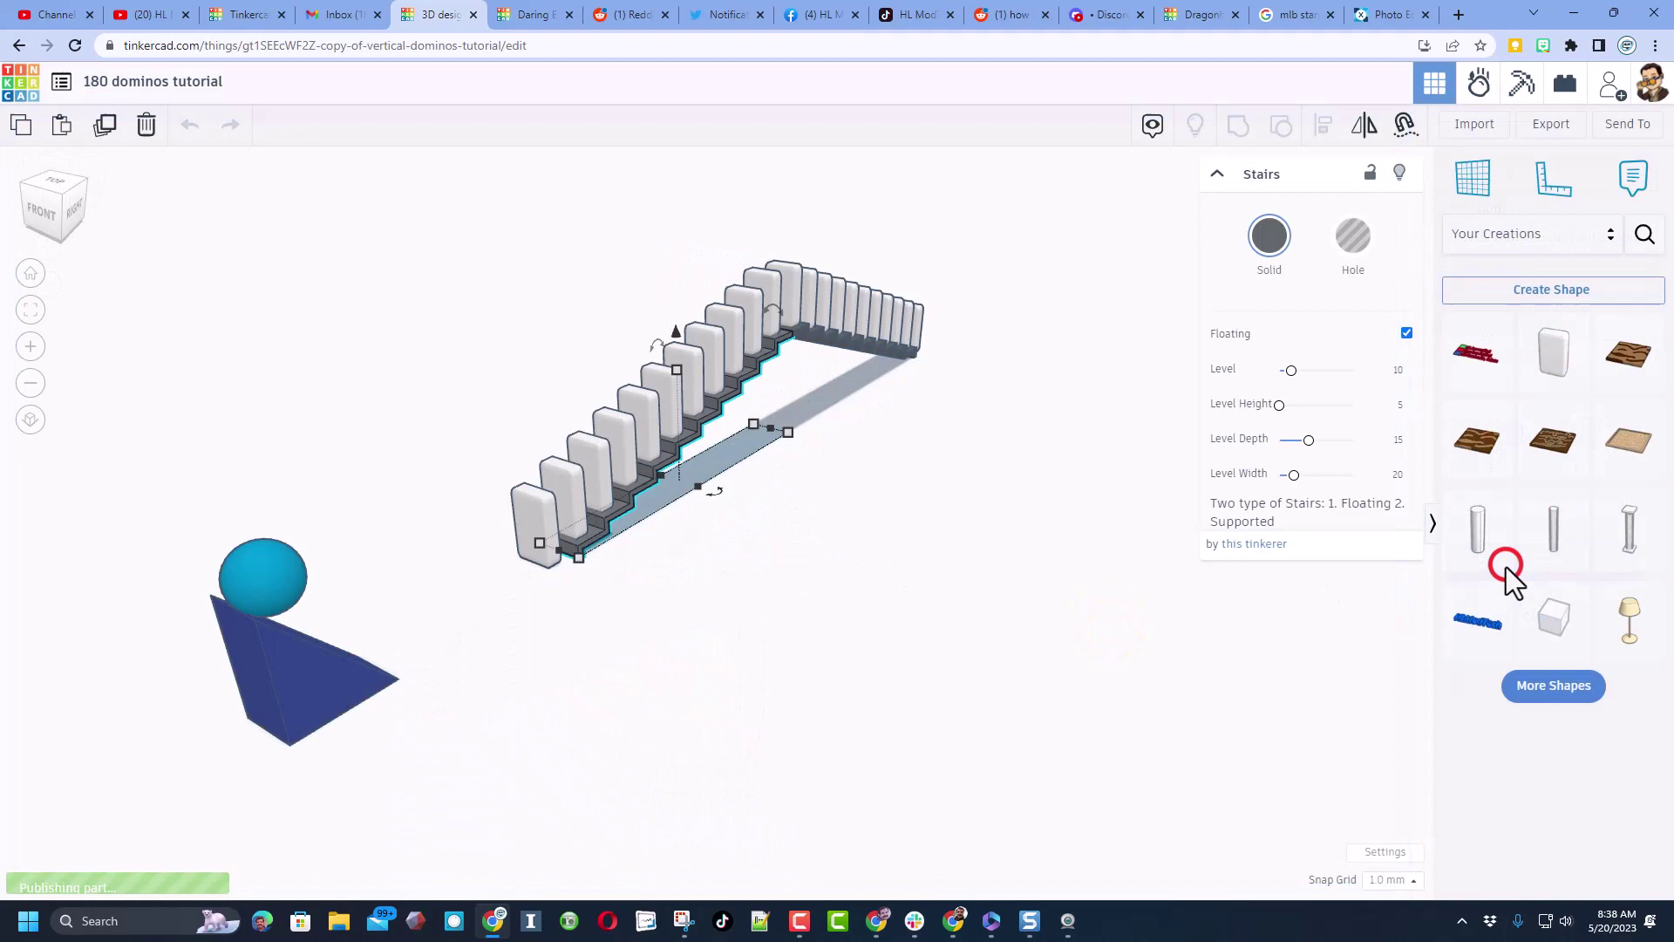
click(735, 548)
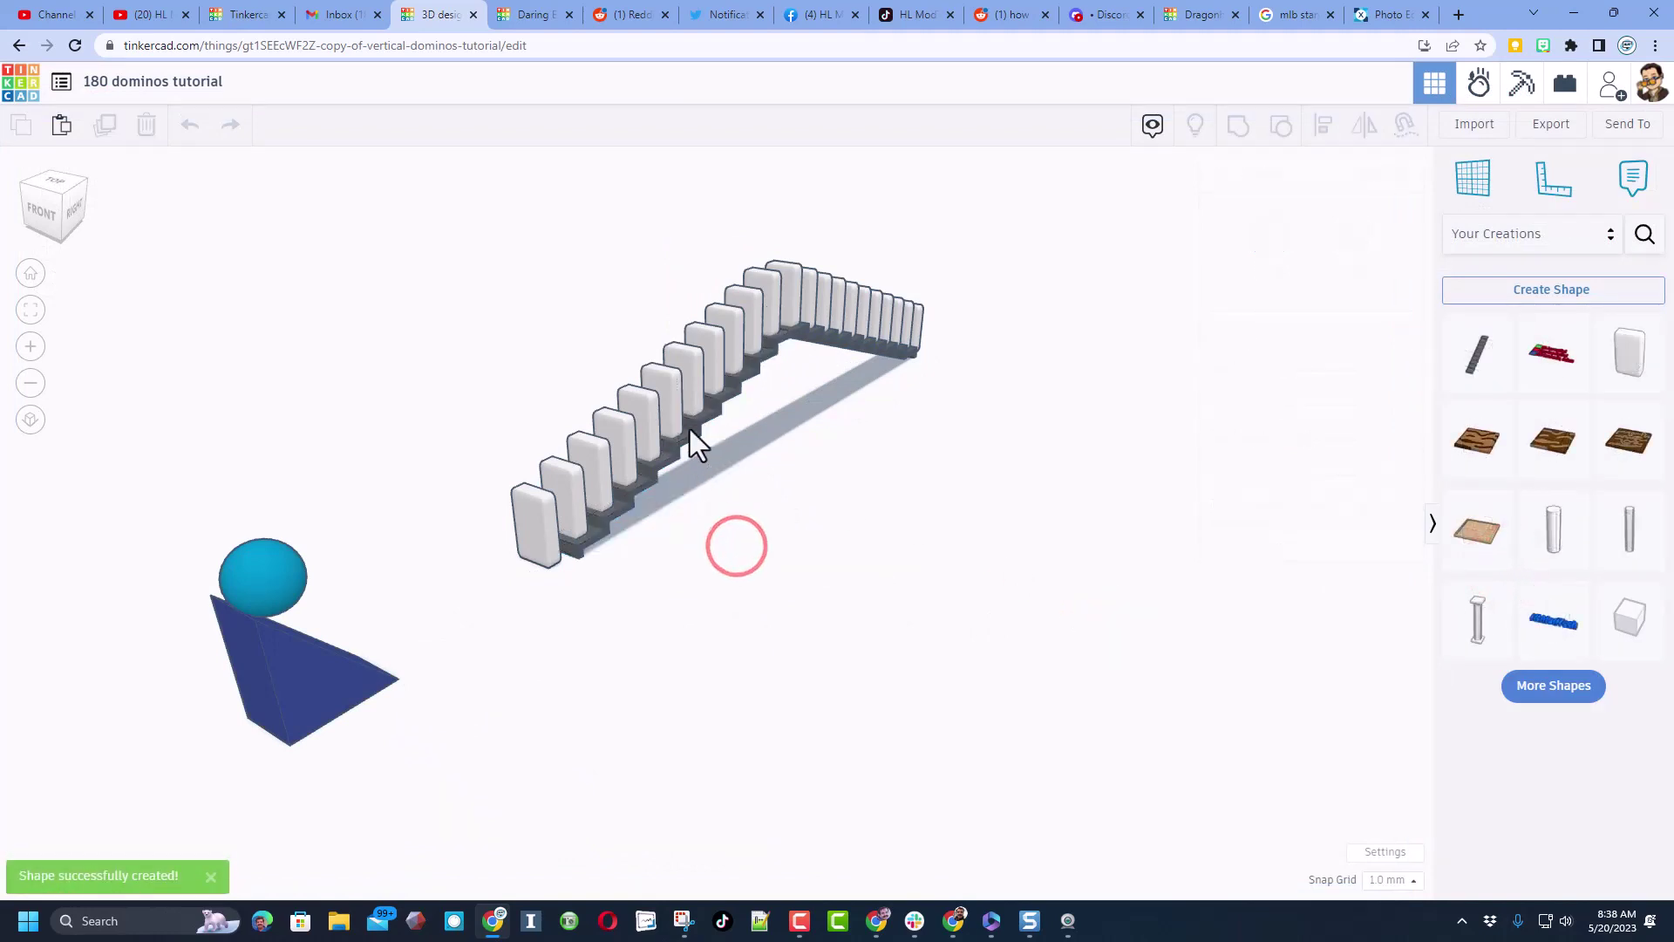
drag(1487, 374, 760, 520)
right_drag(872, 519, 778, 527)
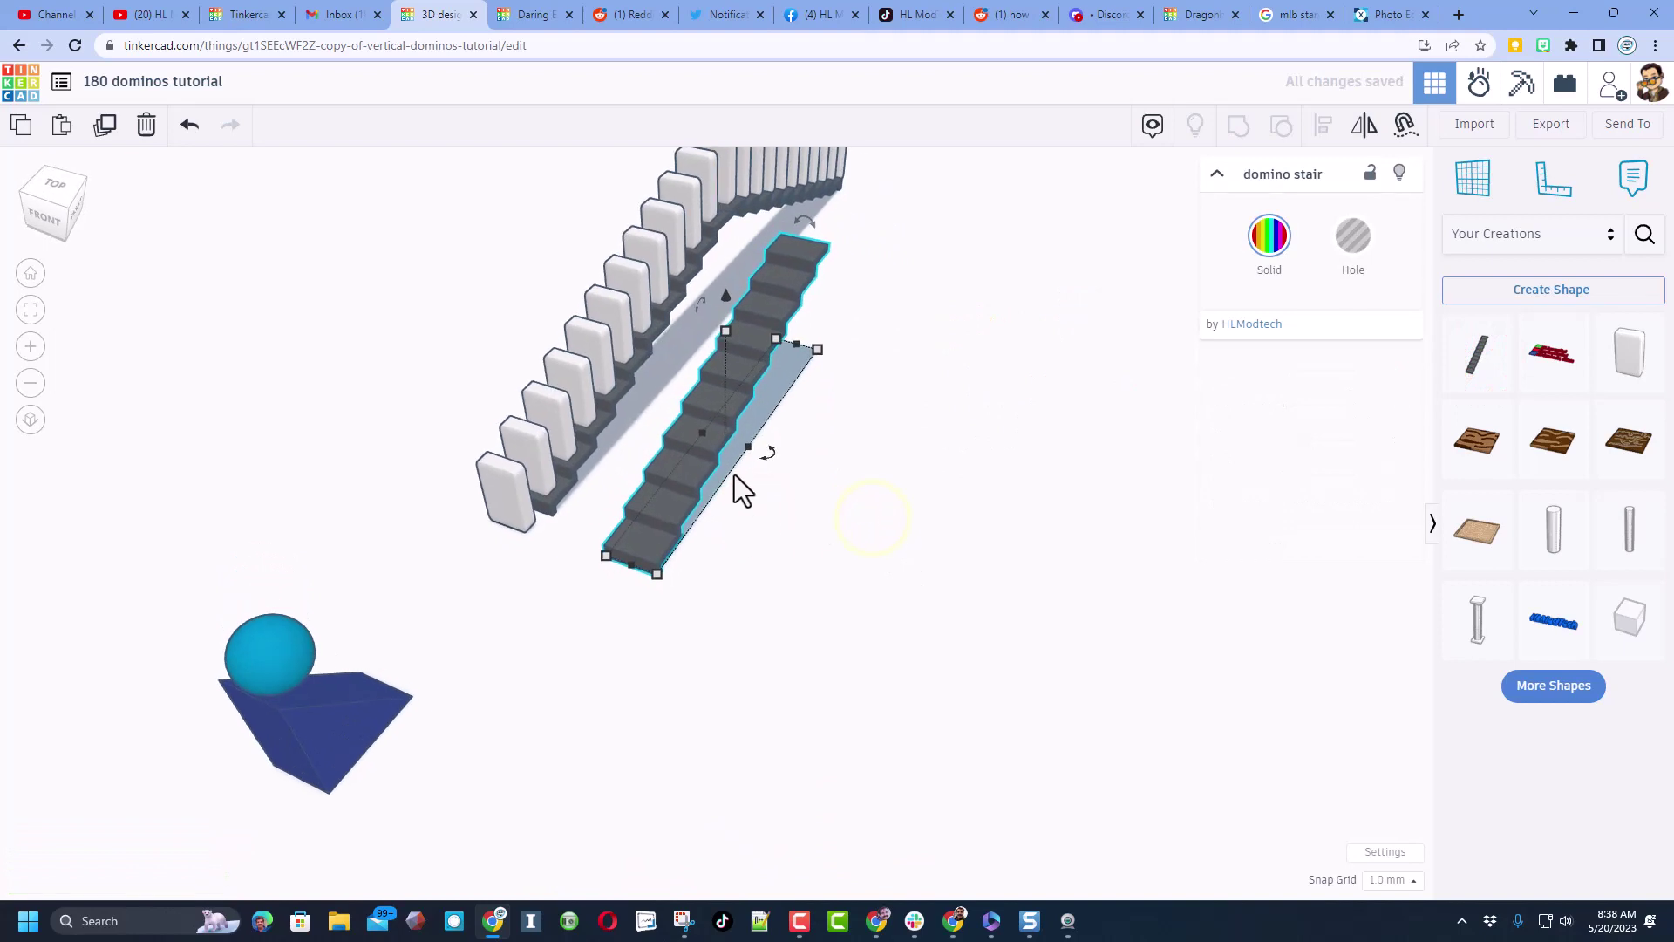
click(1266, 239)
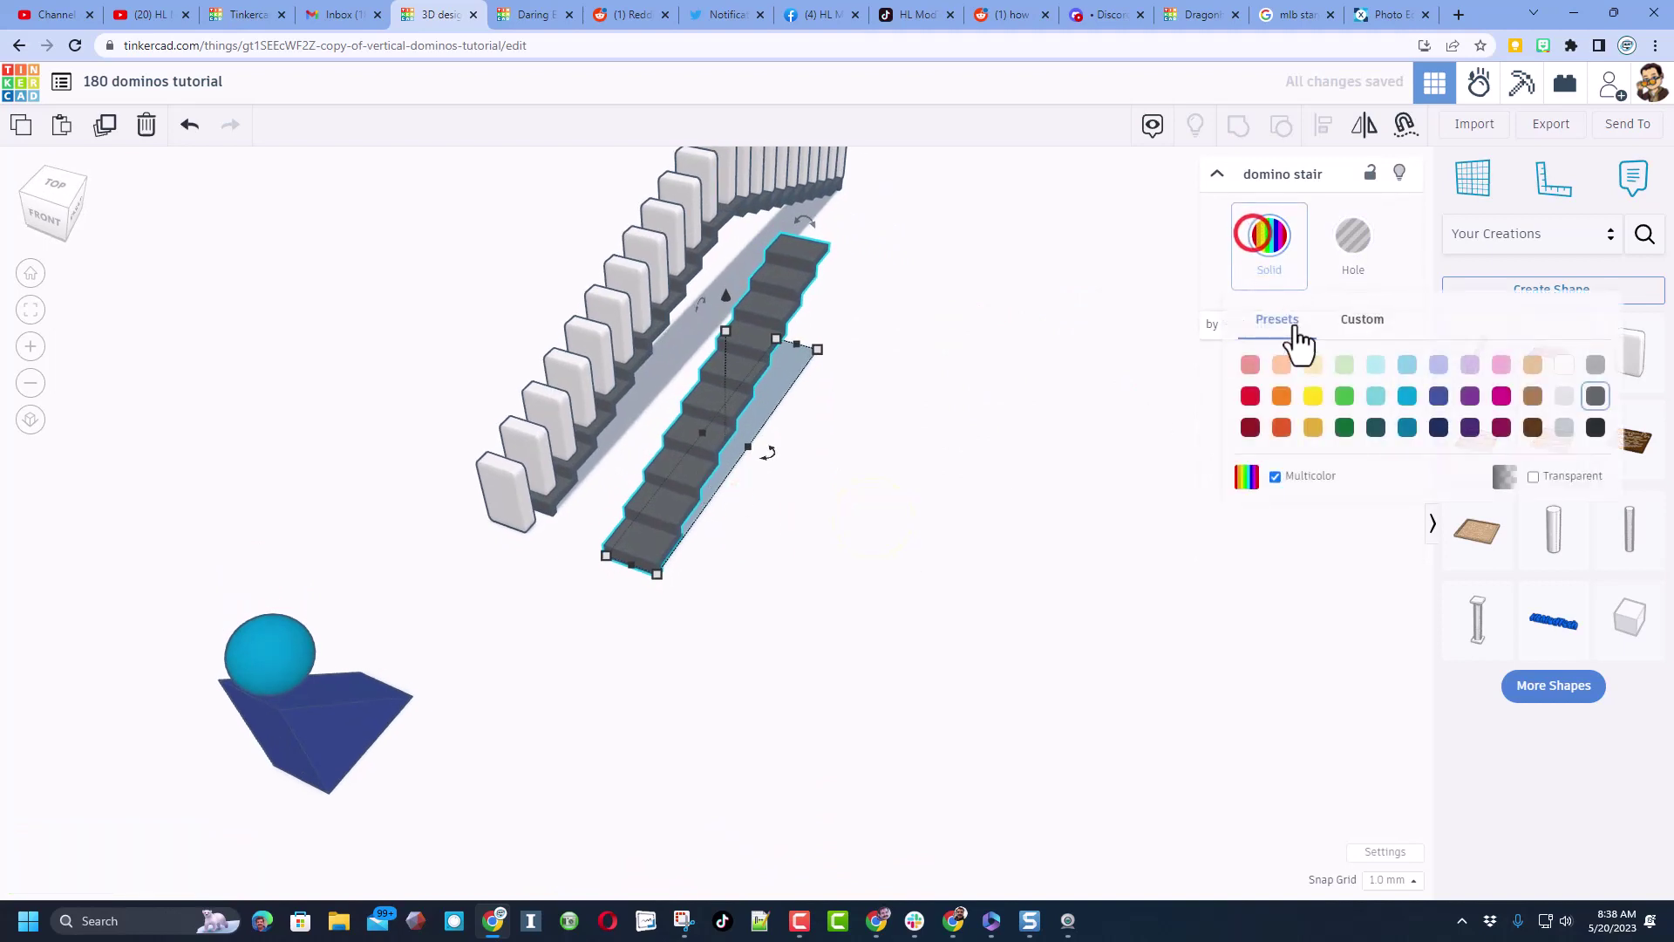
click(1280, 401)
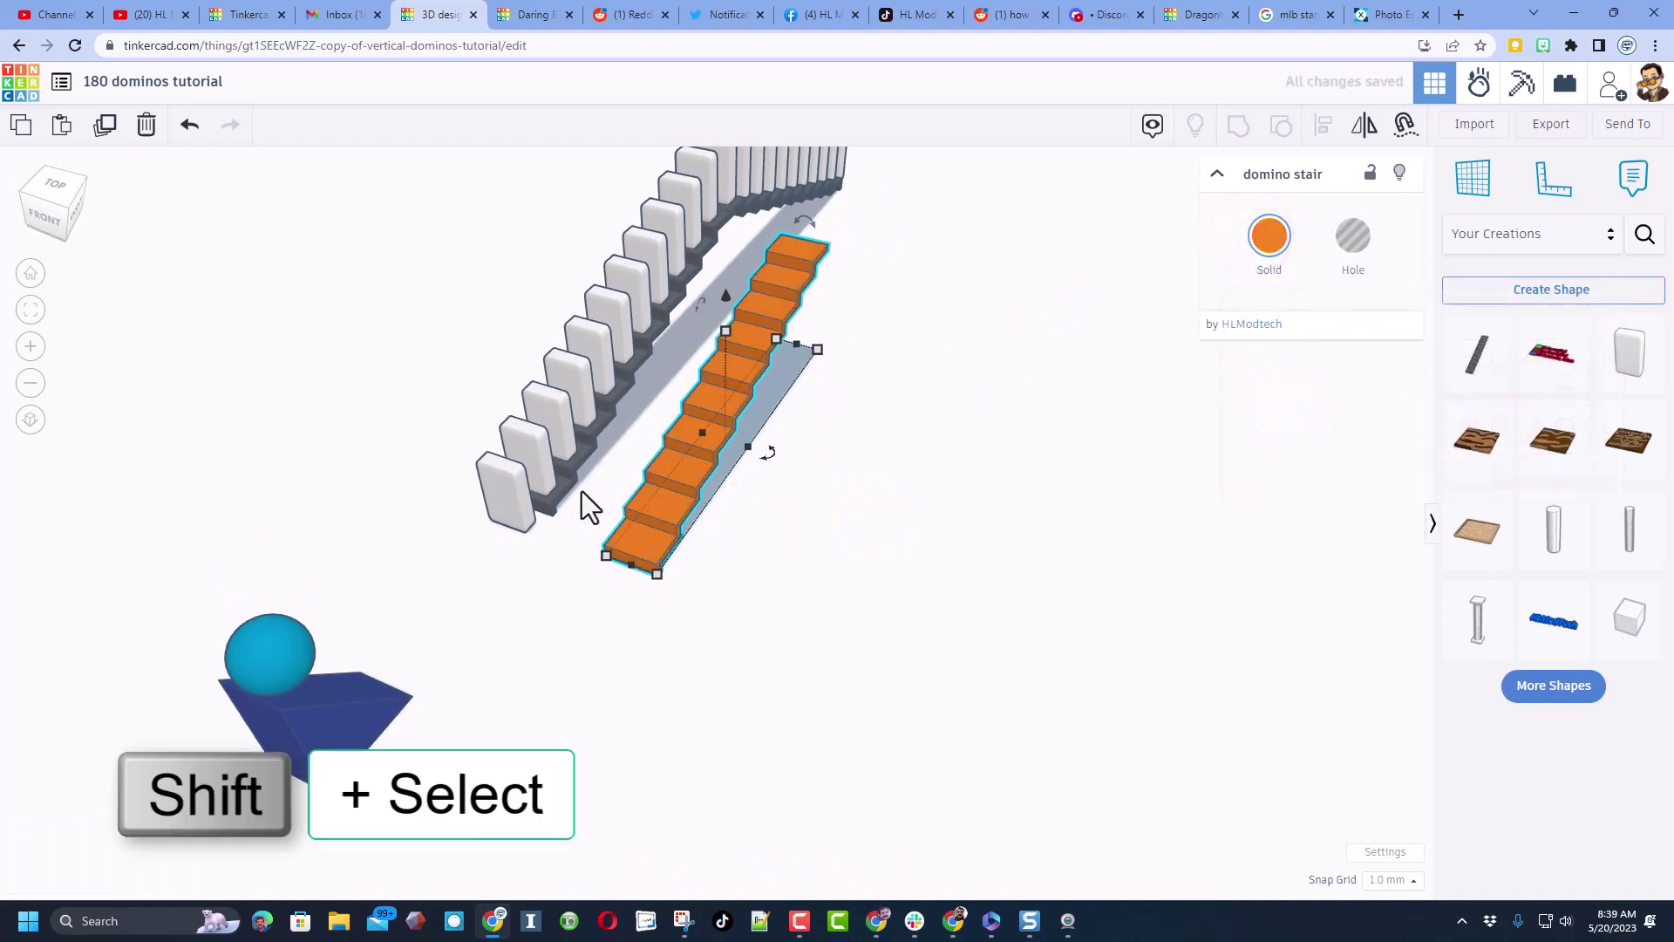
Step: Align the orange domino stair with the grey stairs beneath the domino row
shift+click(570, 469)
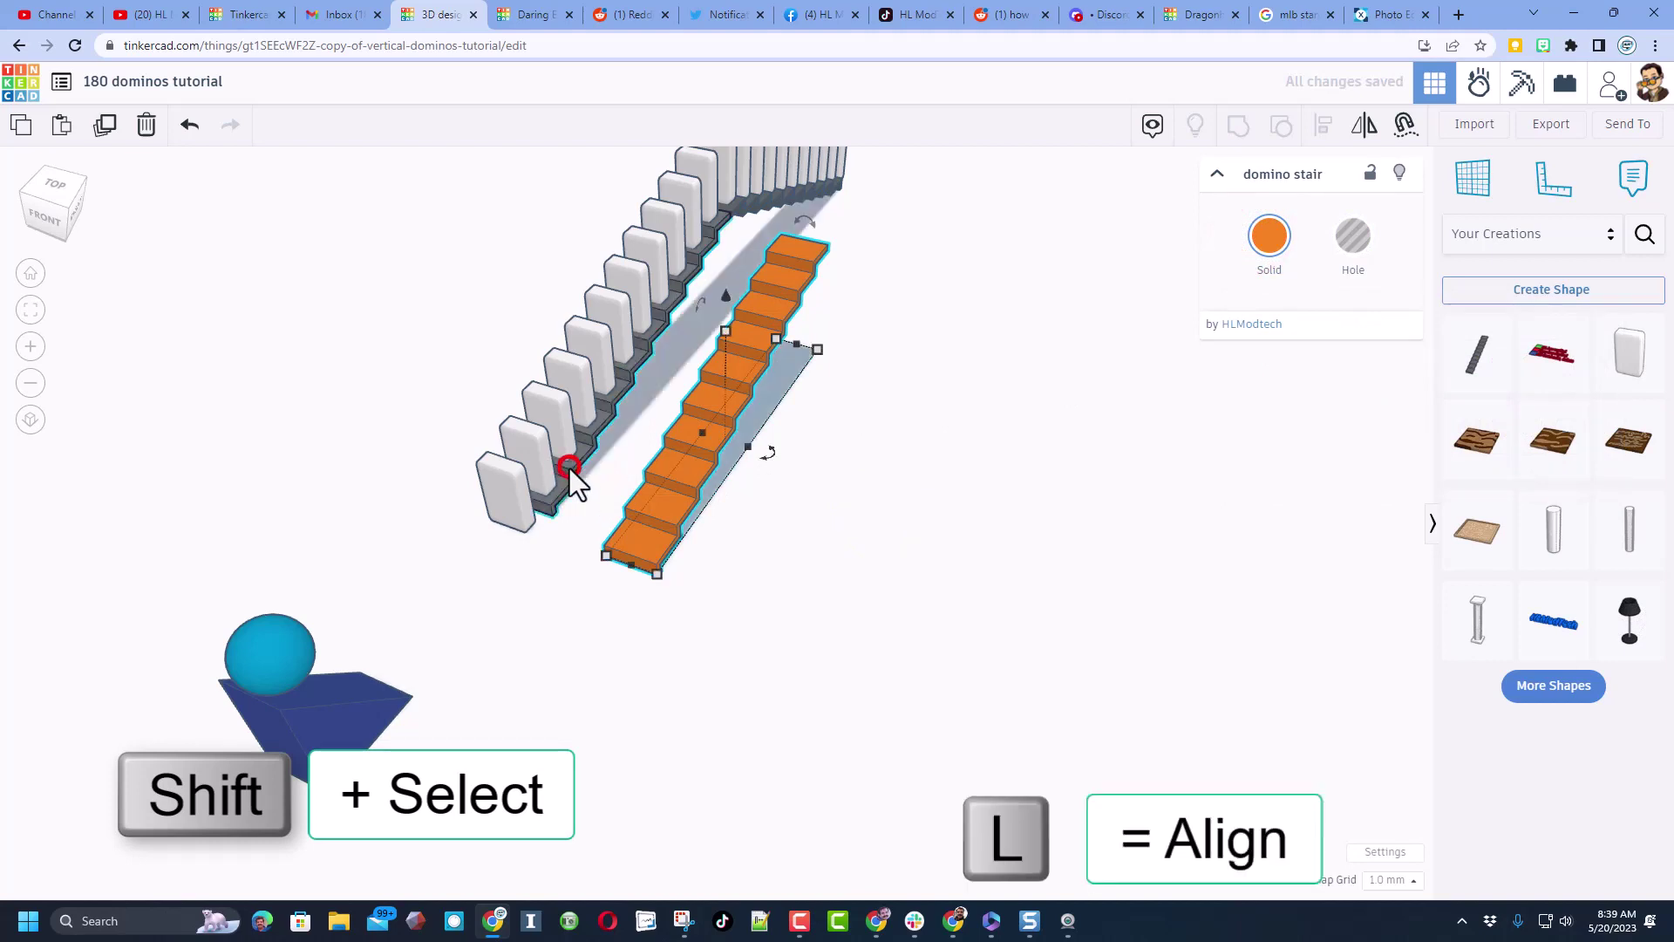
key(l)
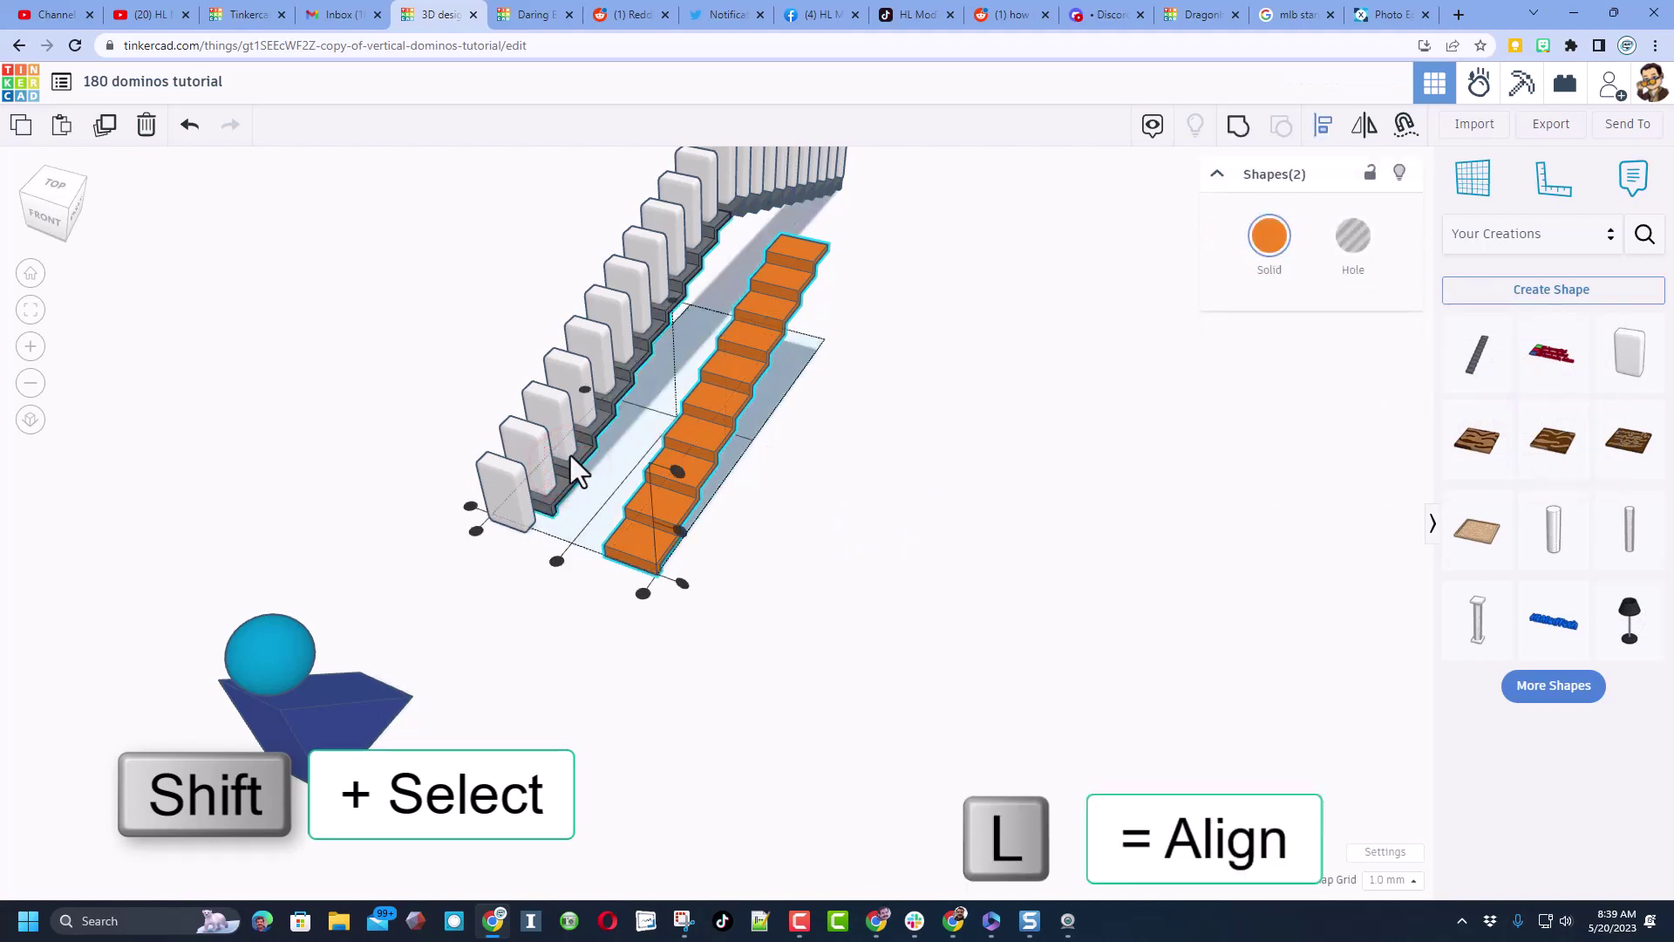
click(574, 463)
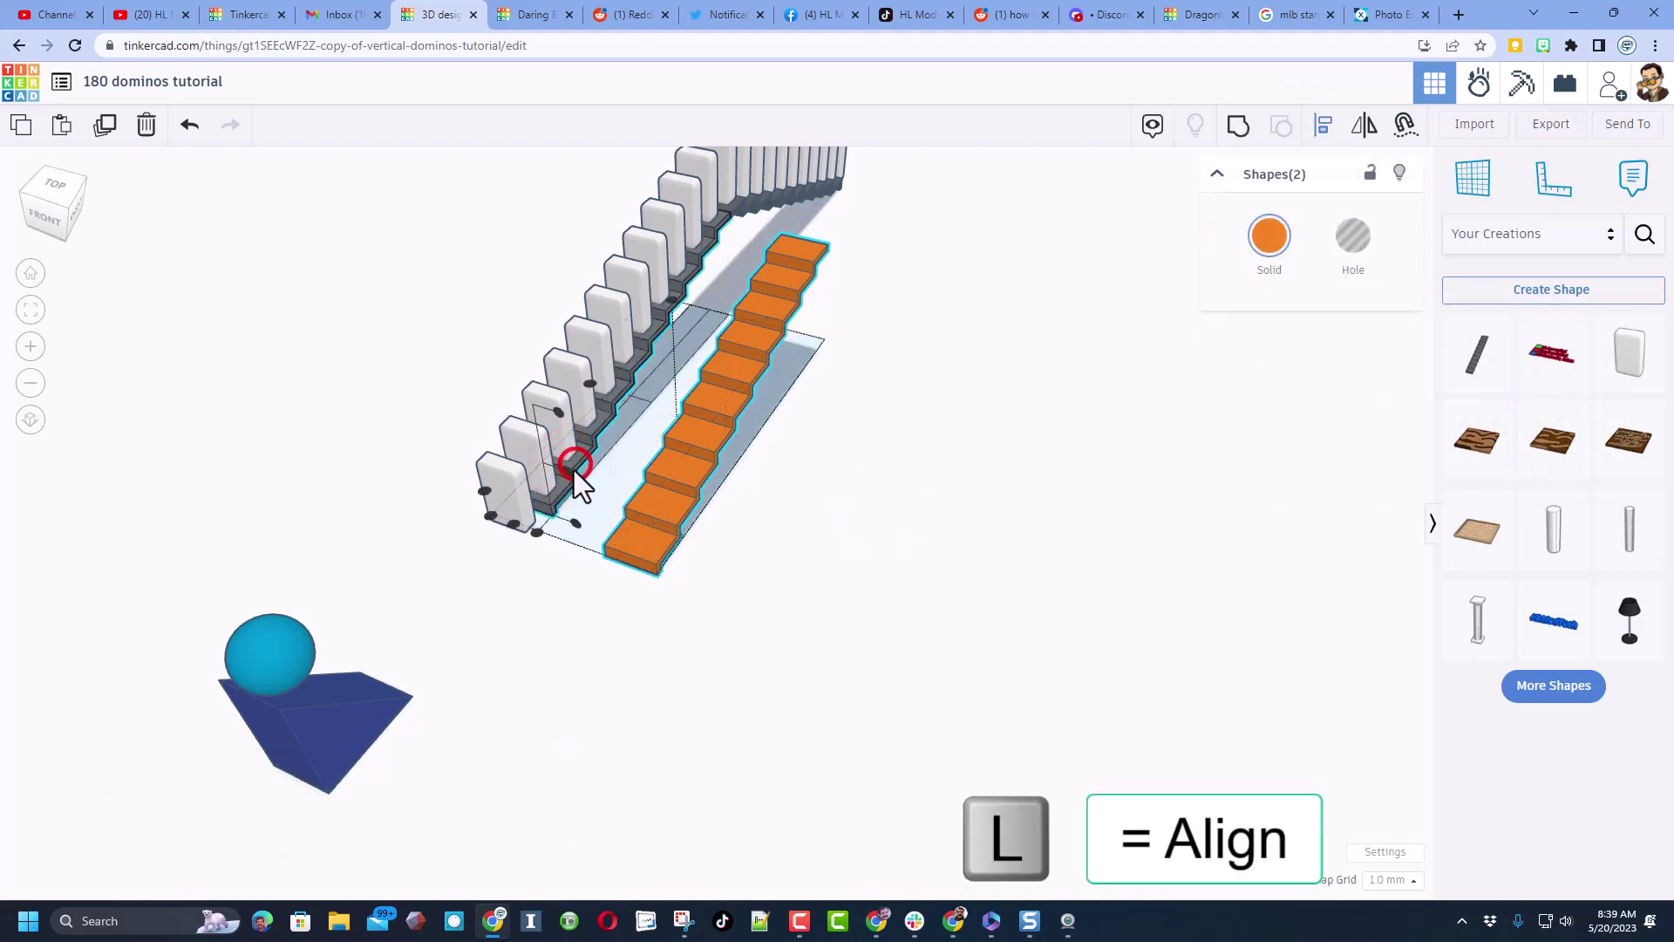
click(515, 525)
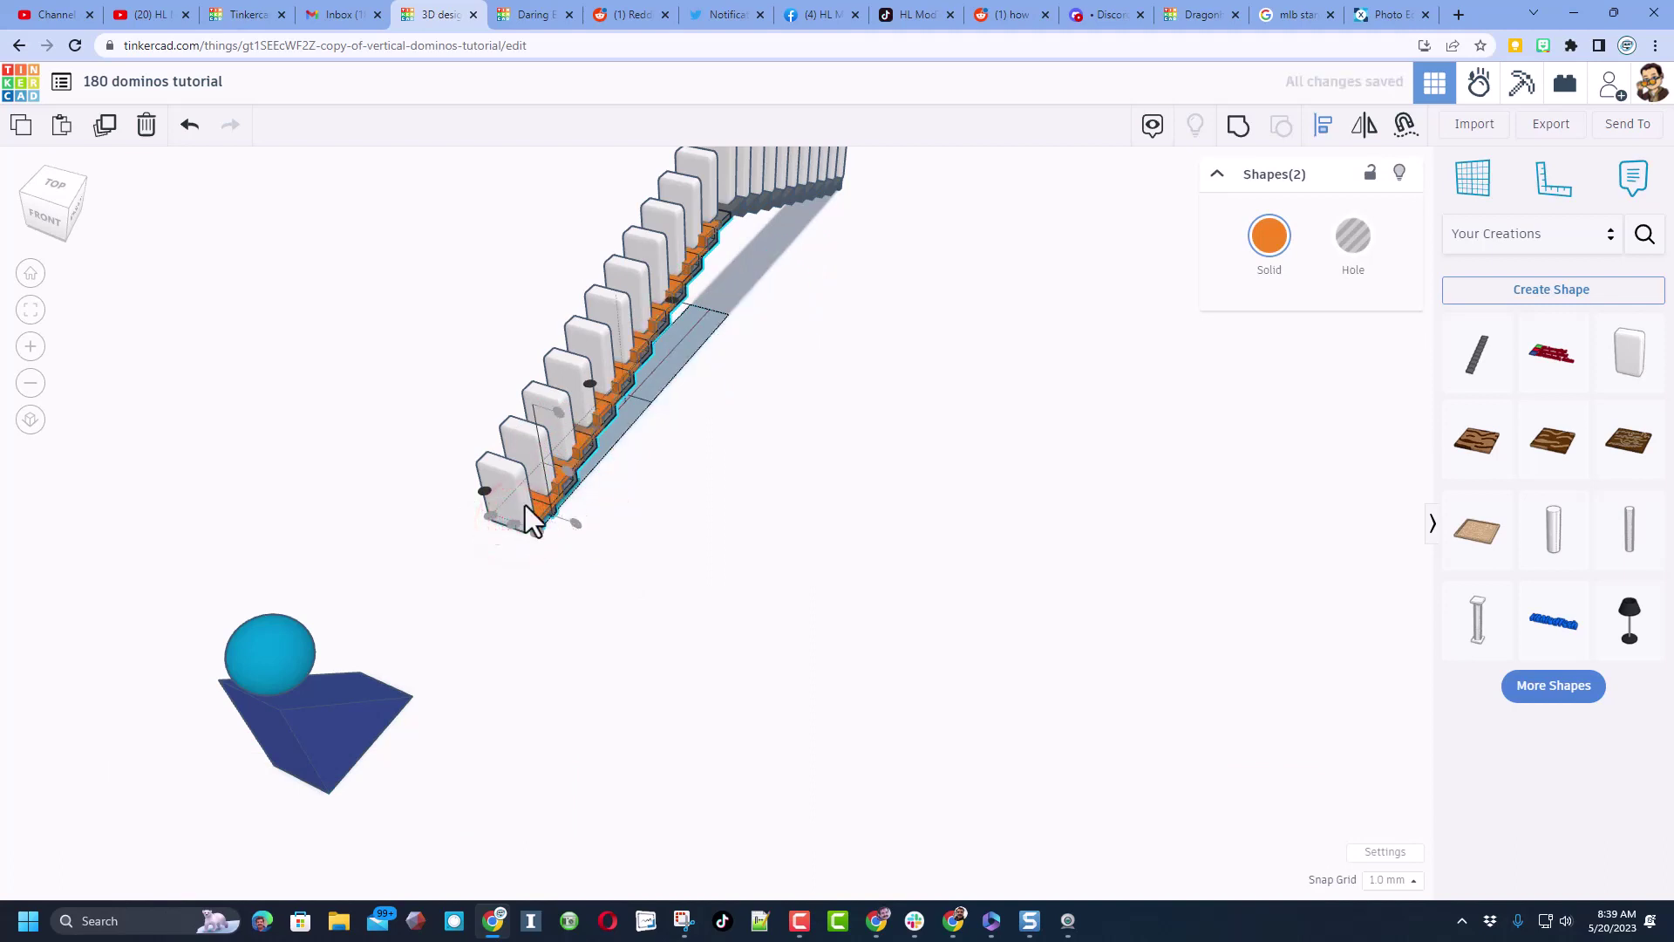
click(485, 493)
click(695, 511)
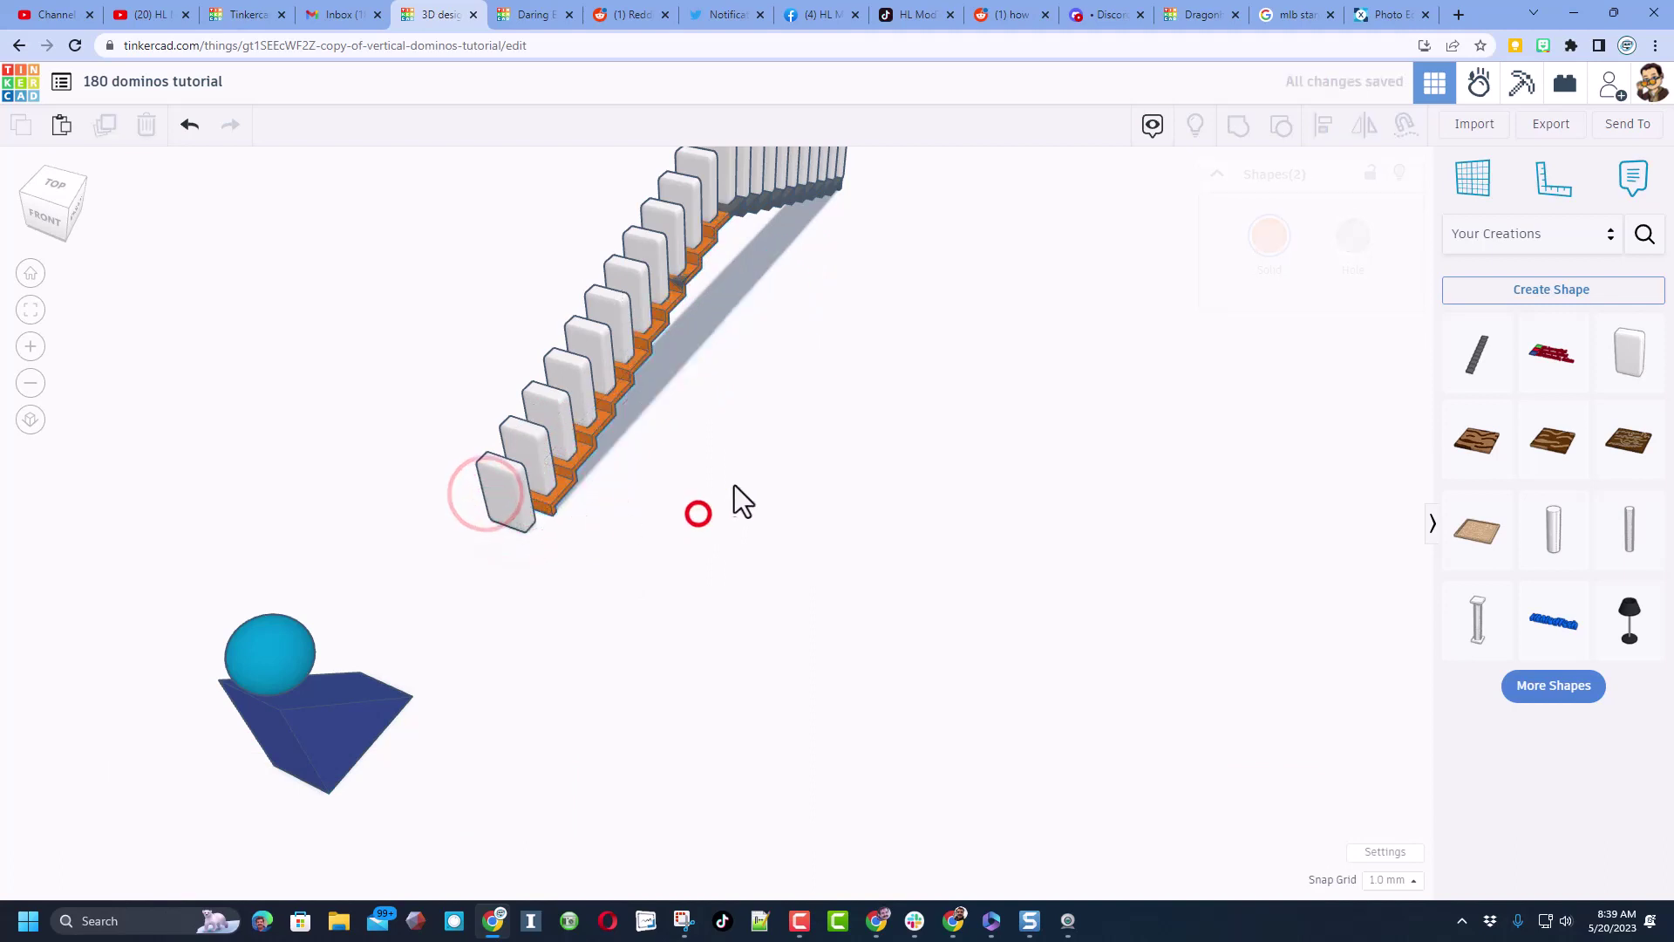
right_drag(732, 482, 904, 467)
Step: Delete the grey stairs, keeping only the orange domino stair
click(907, 464)
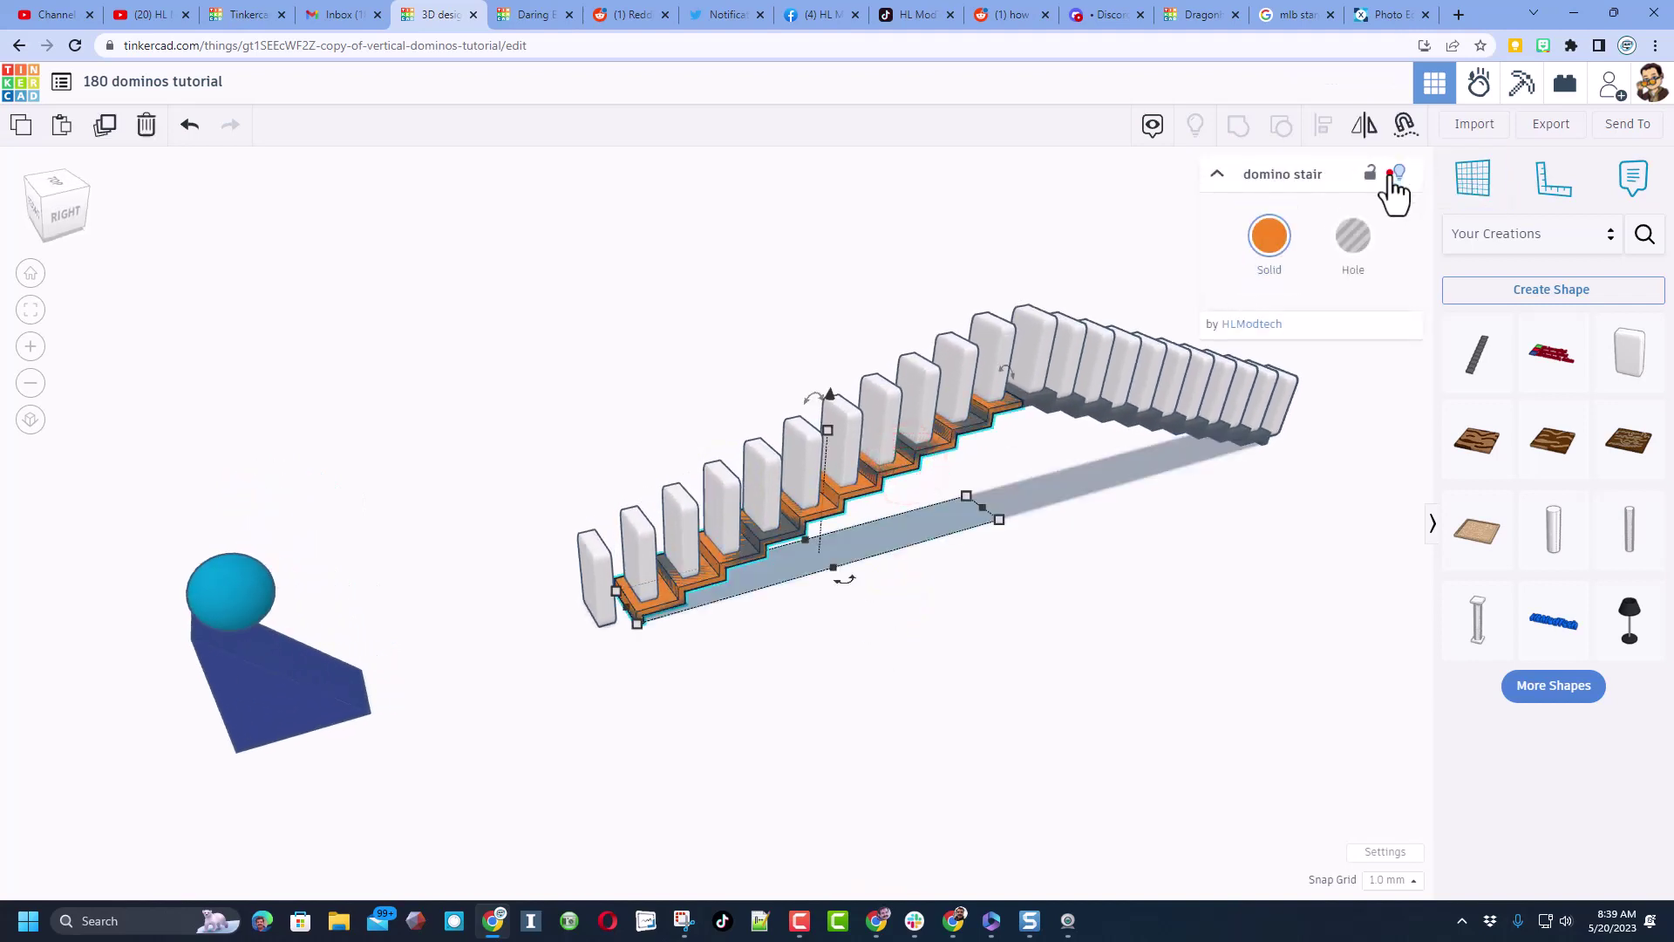
click(1392, 173)
click(922, 457)
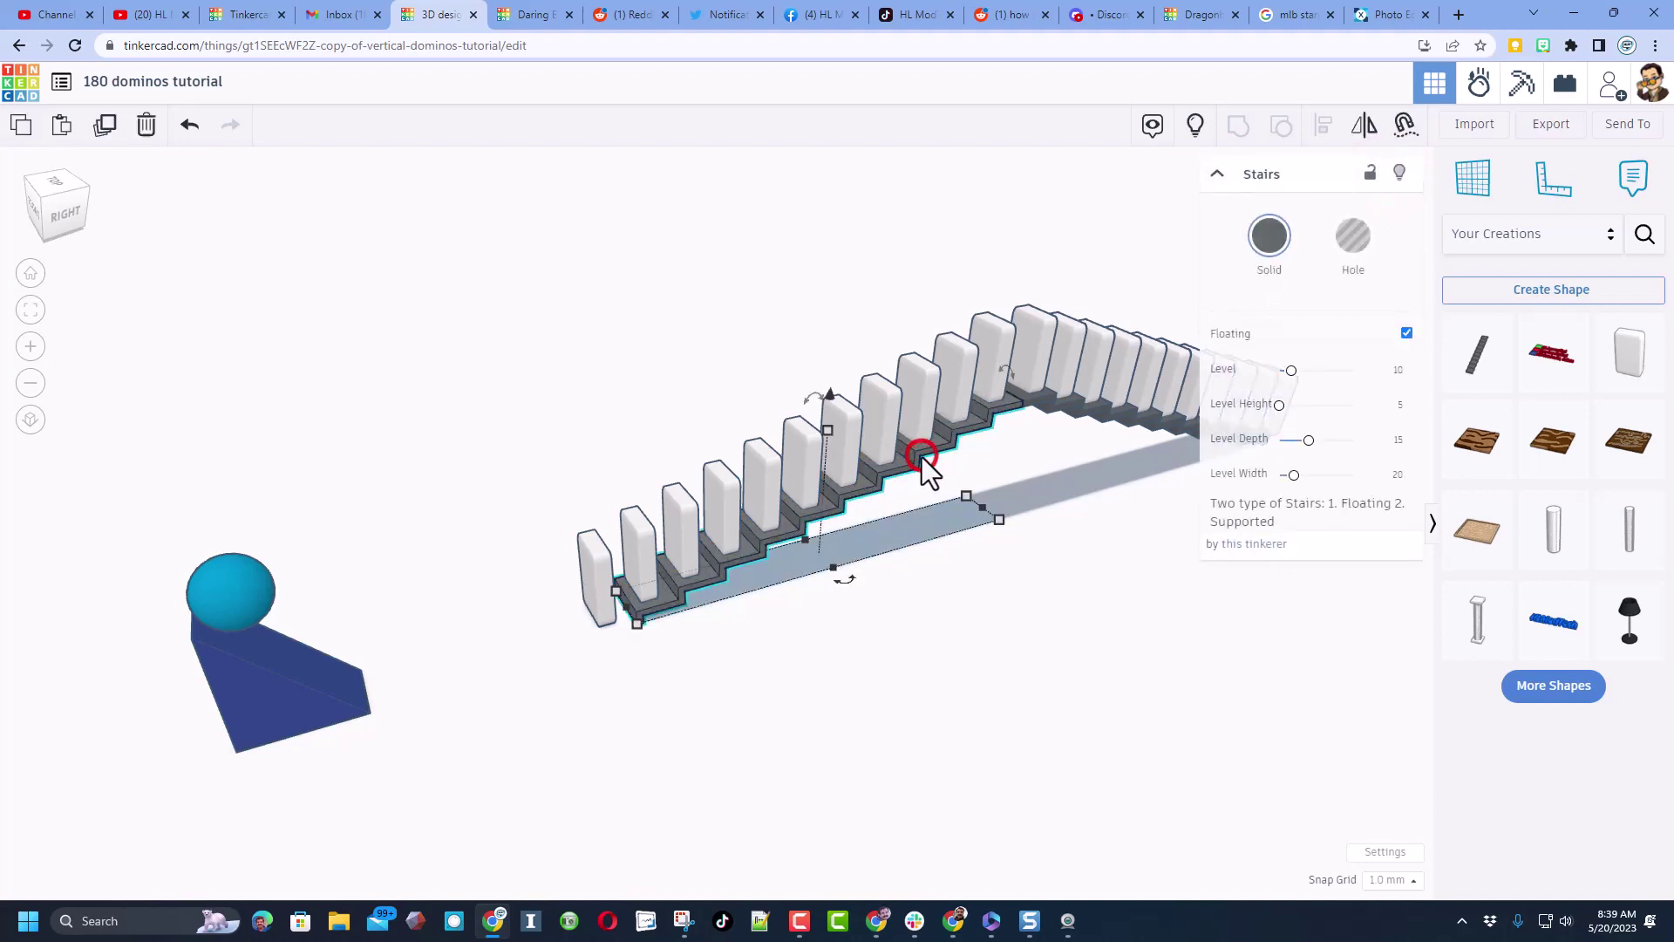
key(Delete)
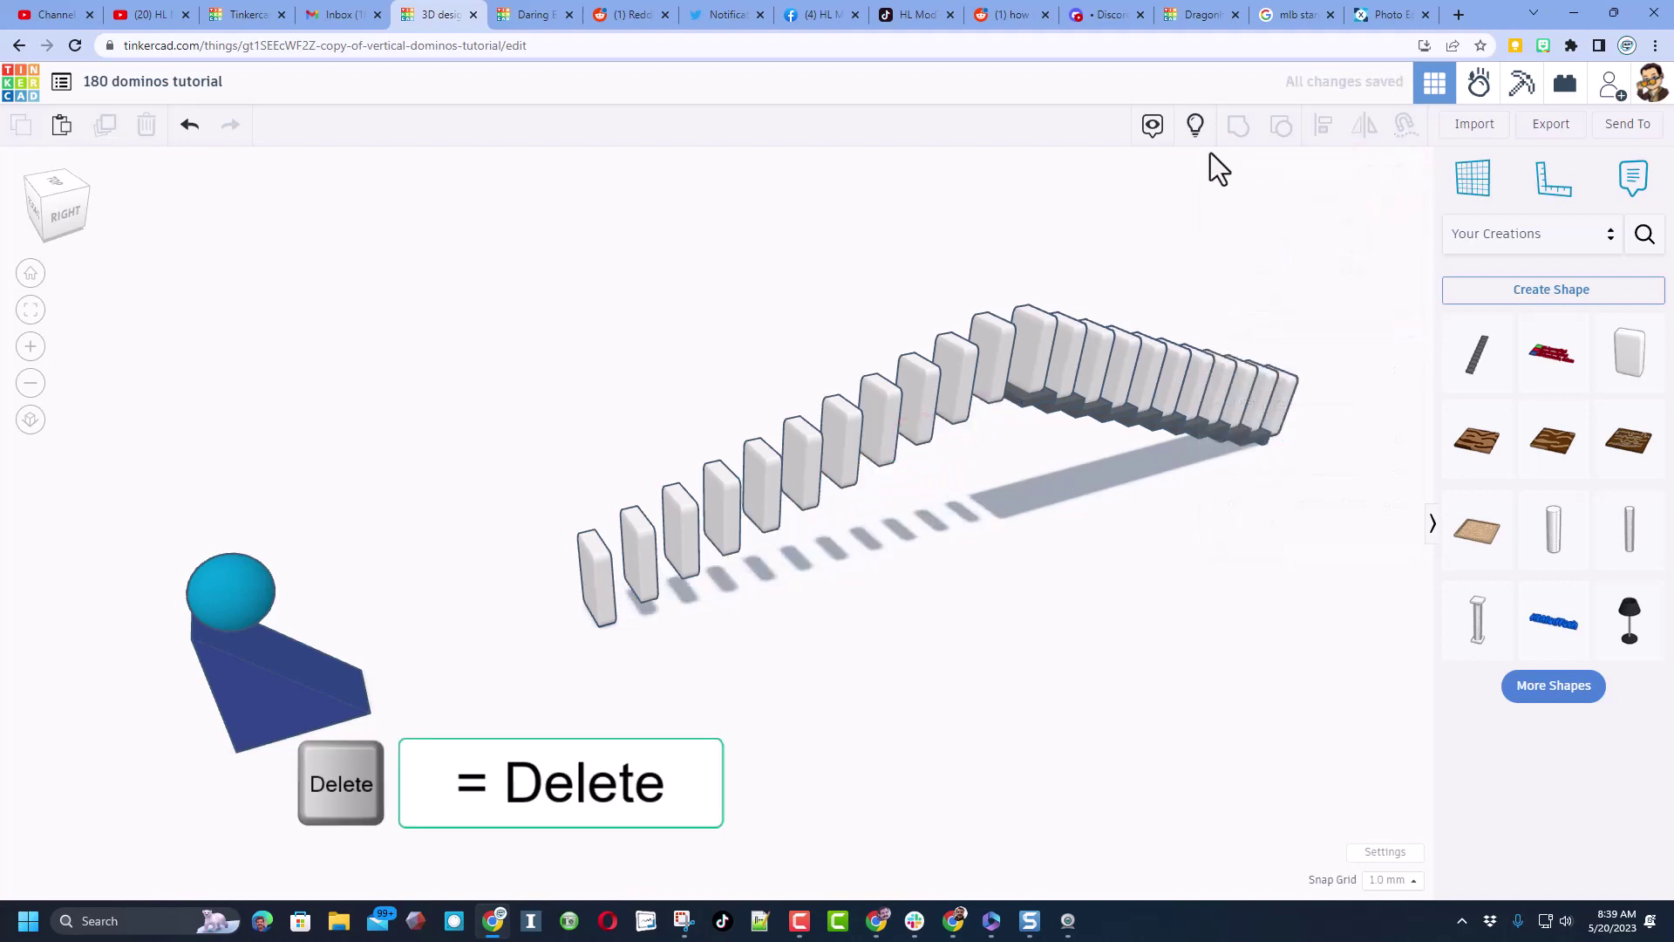
click(1195, 124)
click(1147, 558)
Step: Duplicate the orange domino stair and mirror the copy to face the other way
click(992, 426)
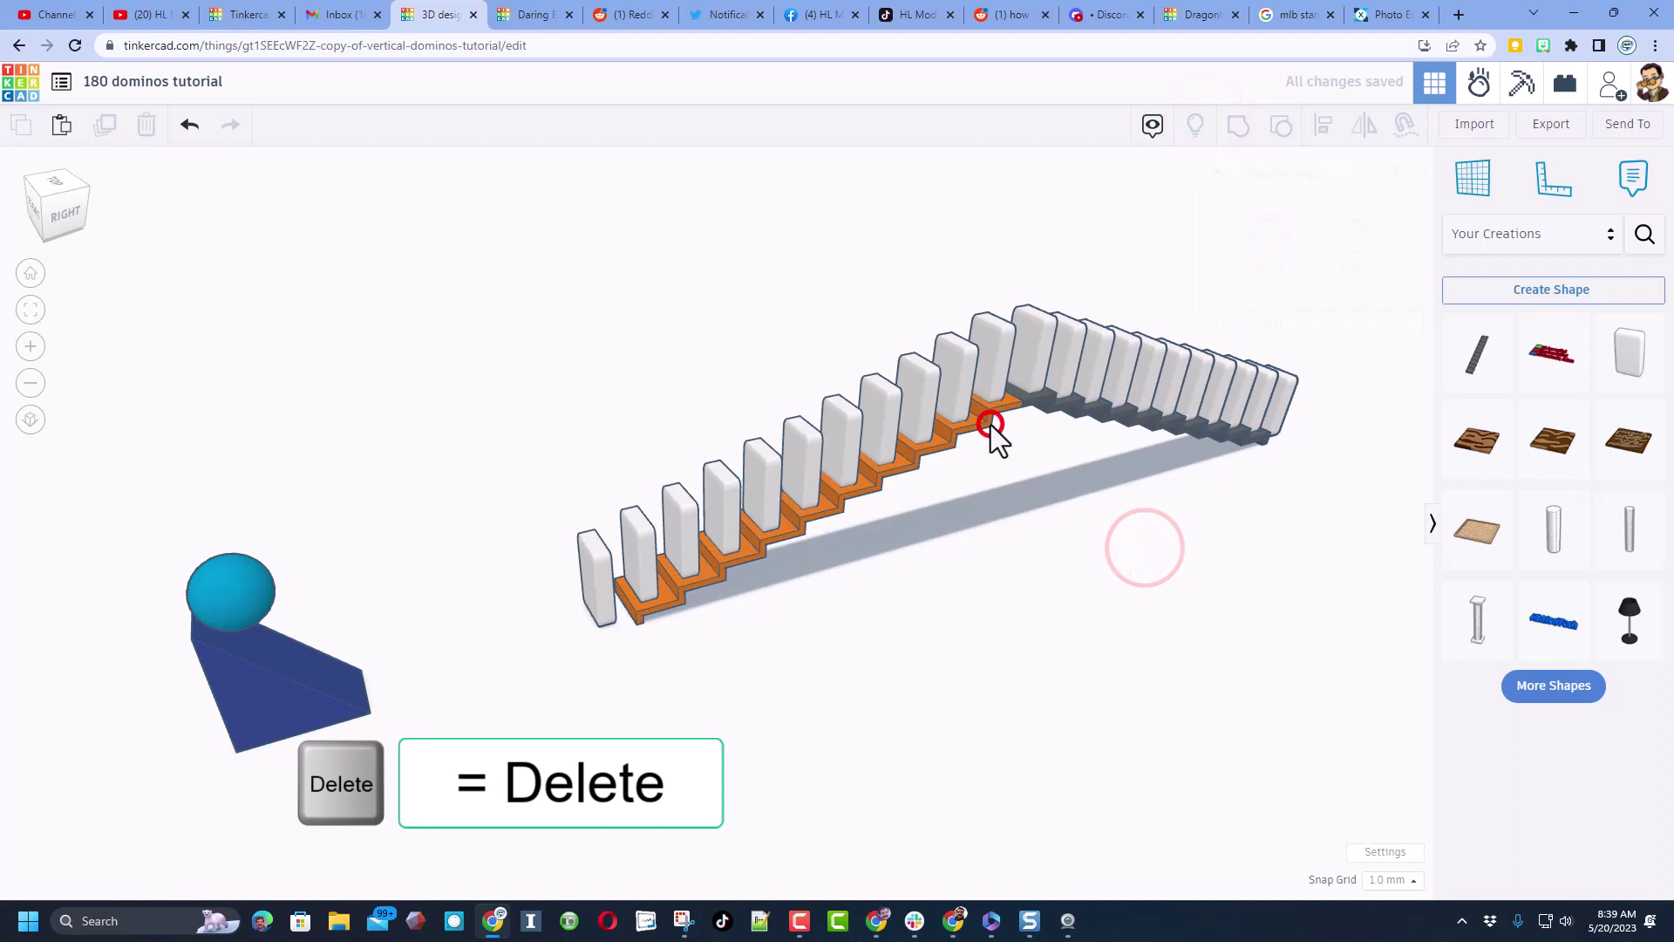
click(988, 422)
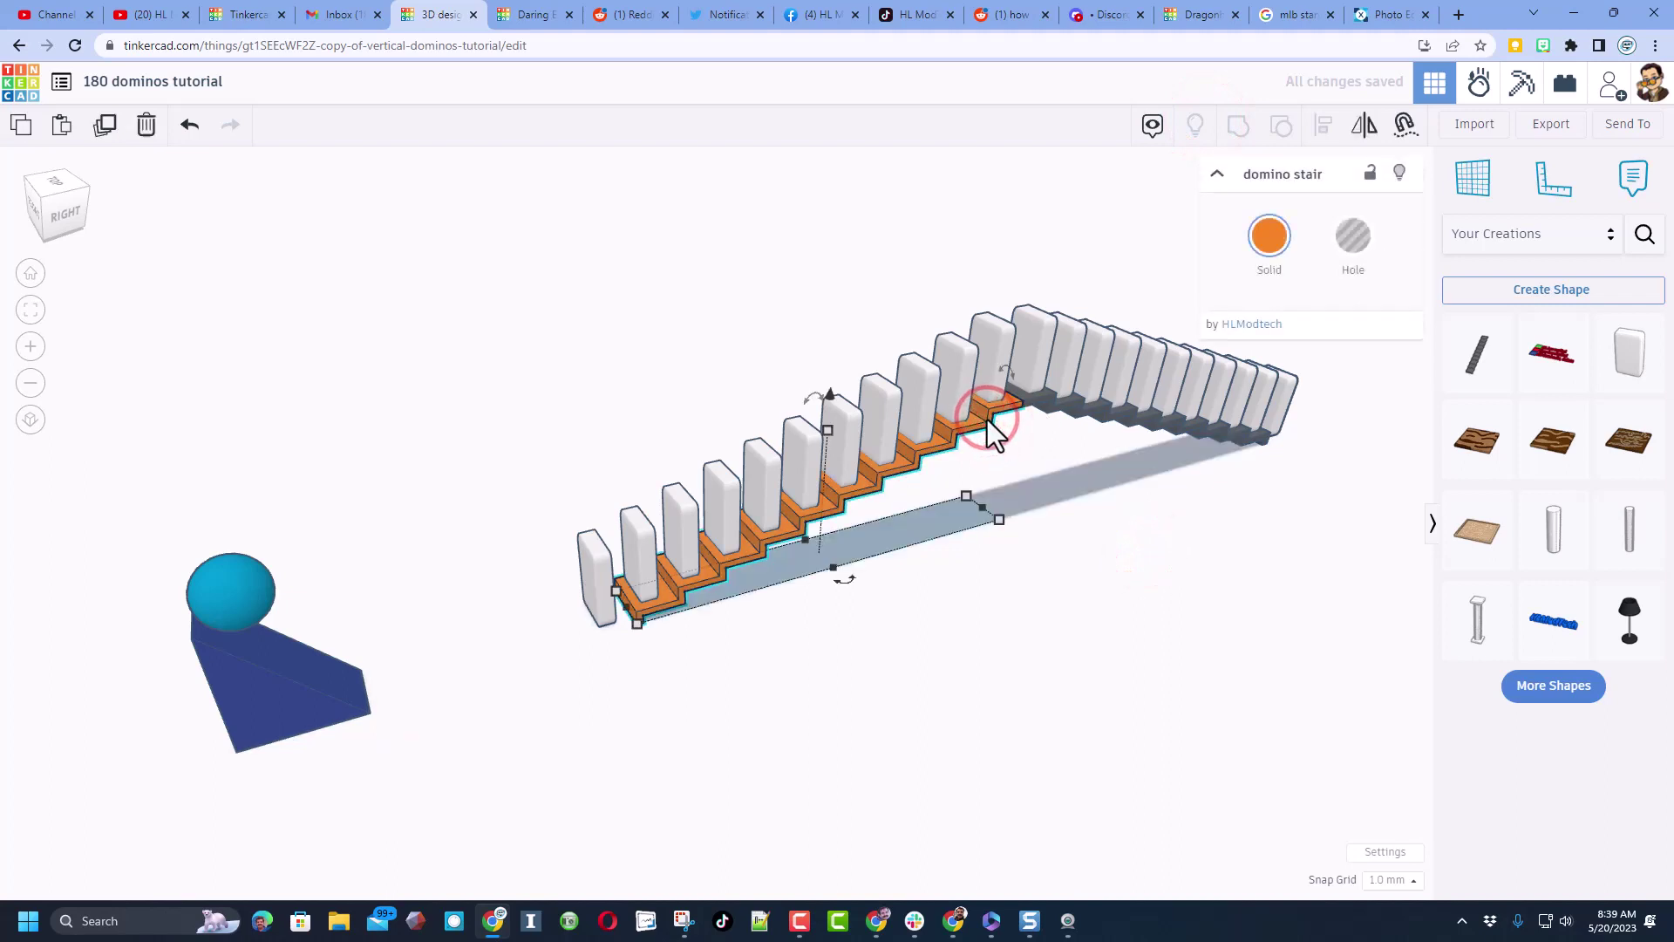
key(ctrl+d)
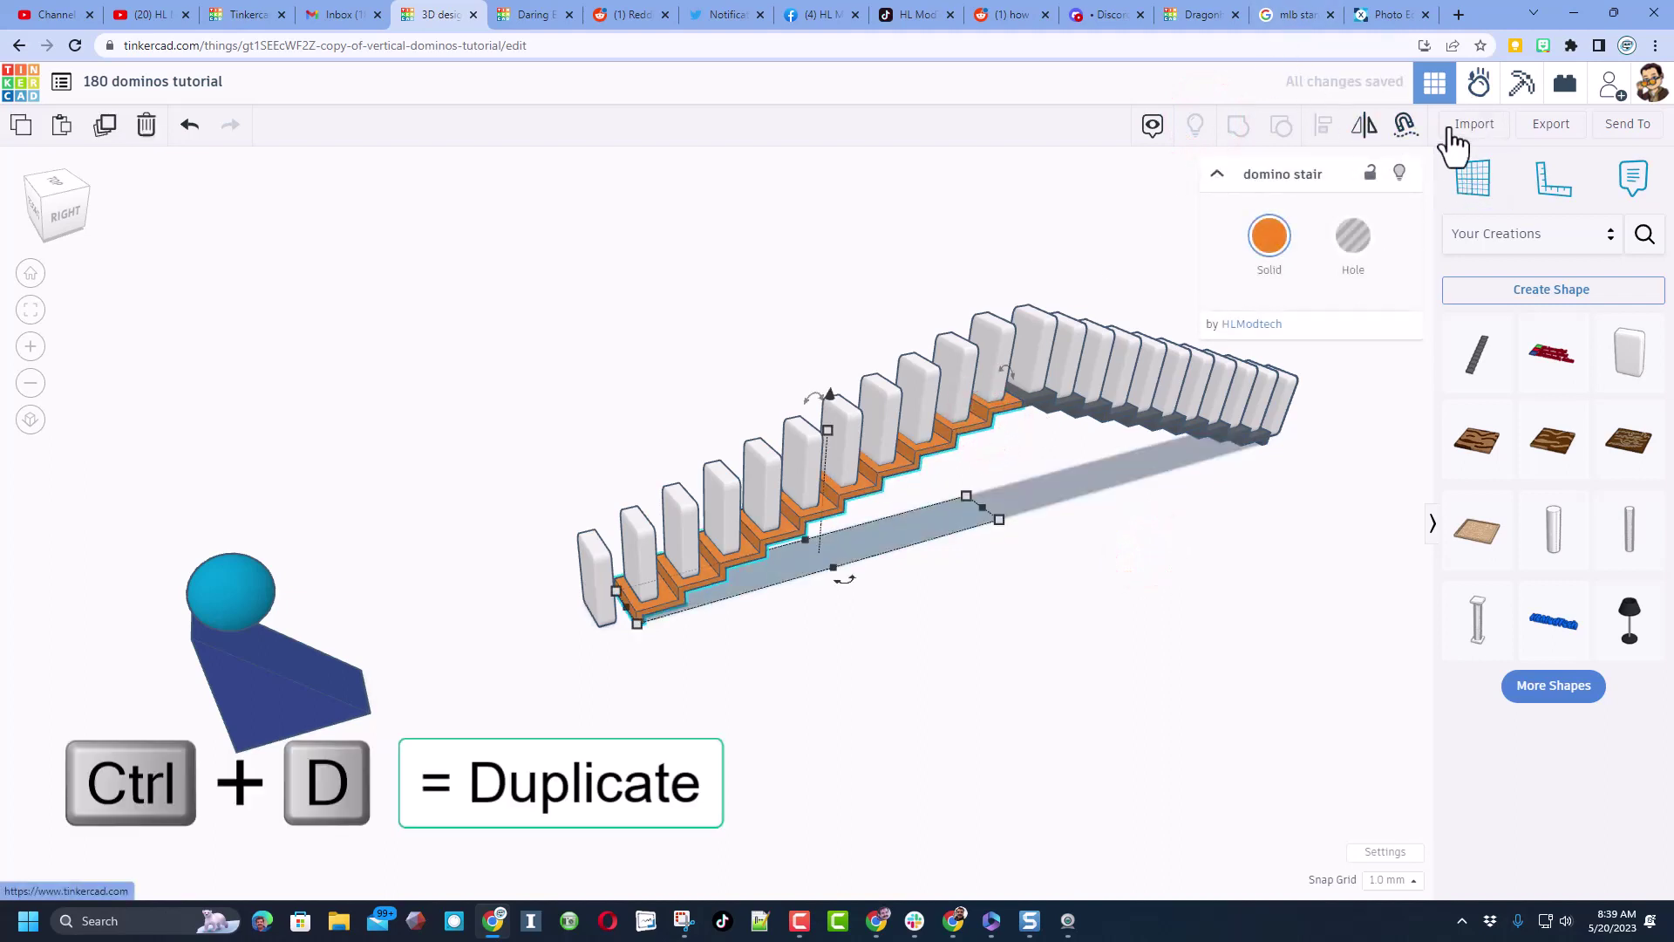
click(1365, 127)
click(798, 532)
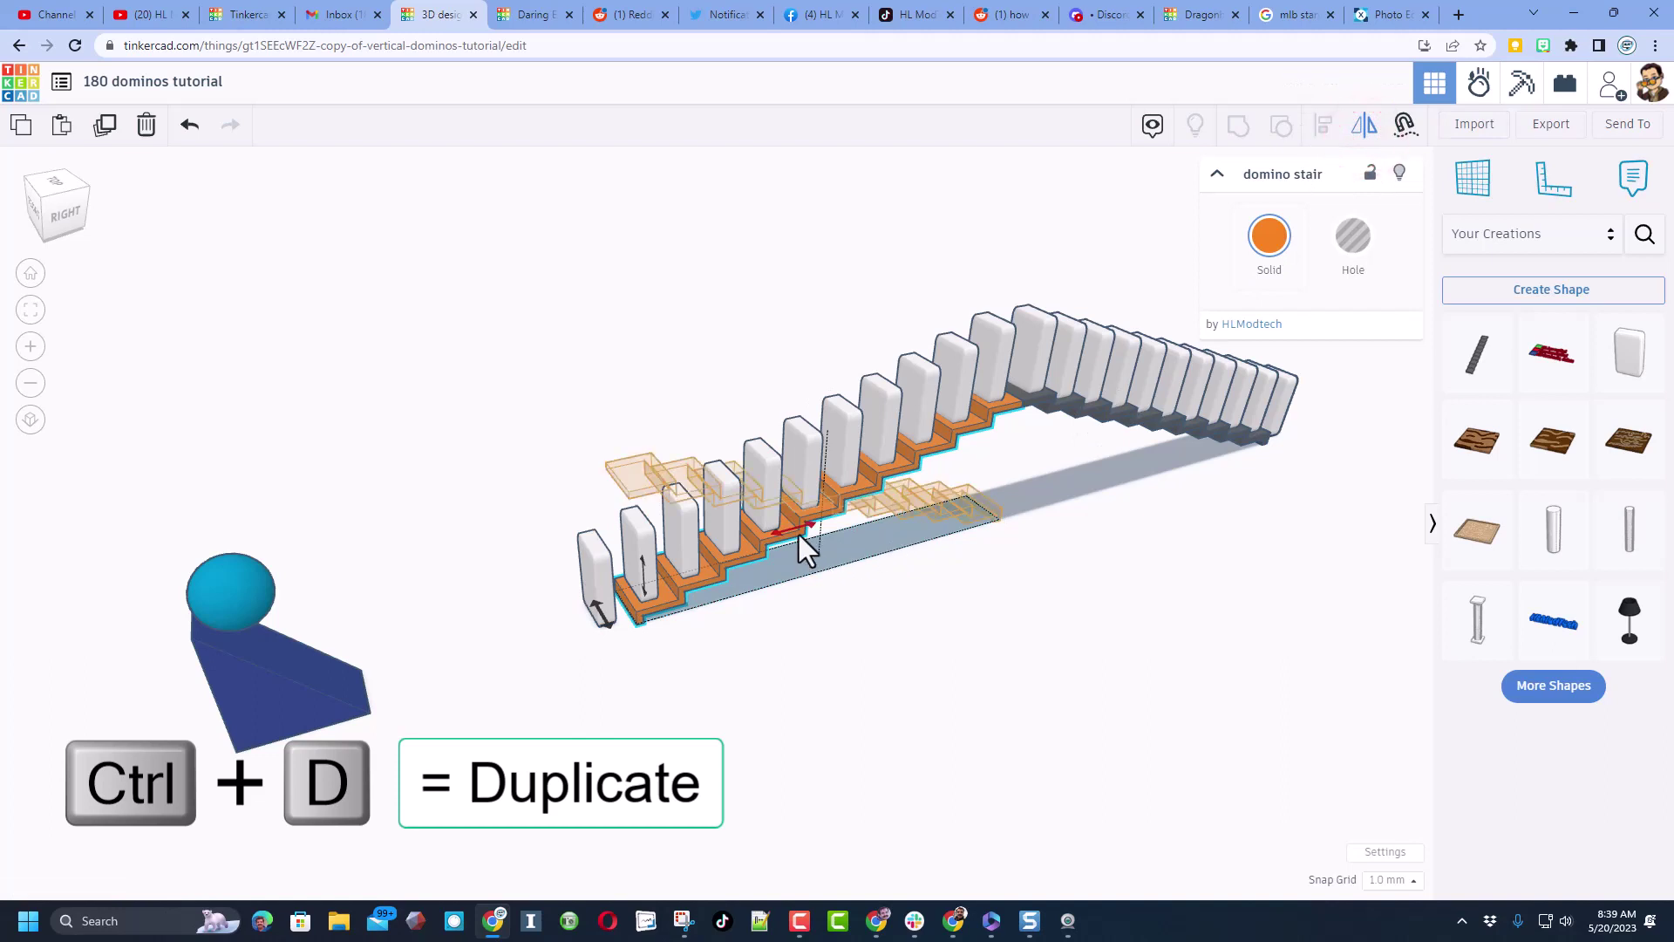
click(1046, 507)
Step: Align the mirrored stair under the later dominoes and orbit to check the full run
shift+click(1038, 397)
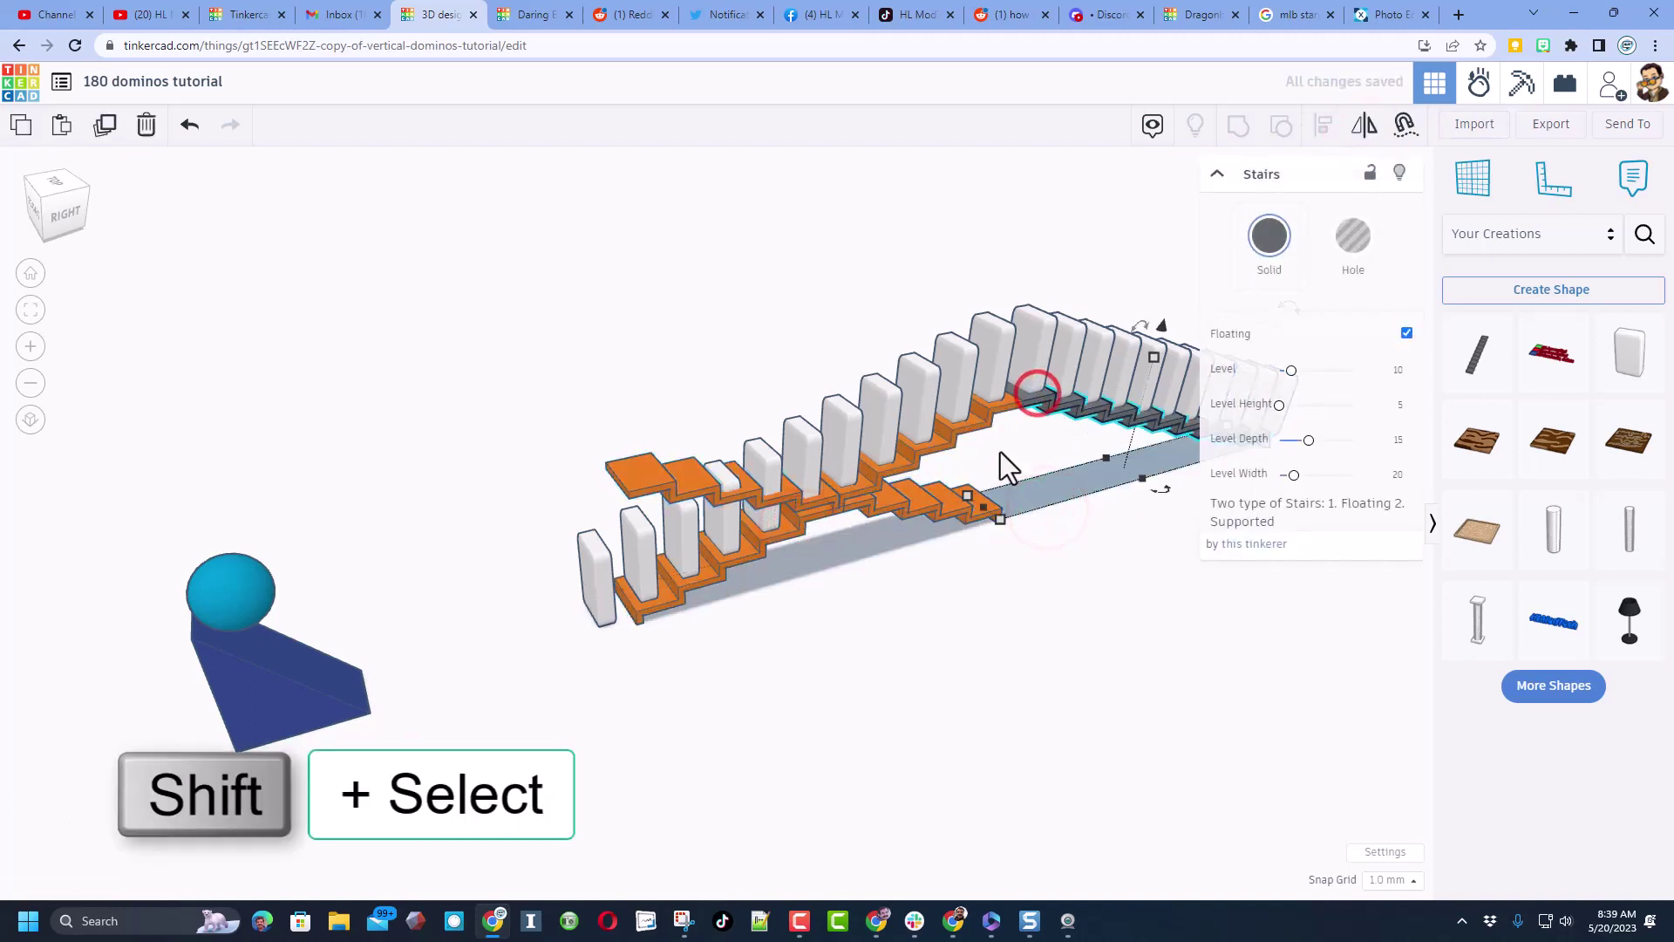
shift+click(927, 516)
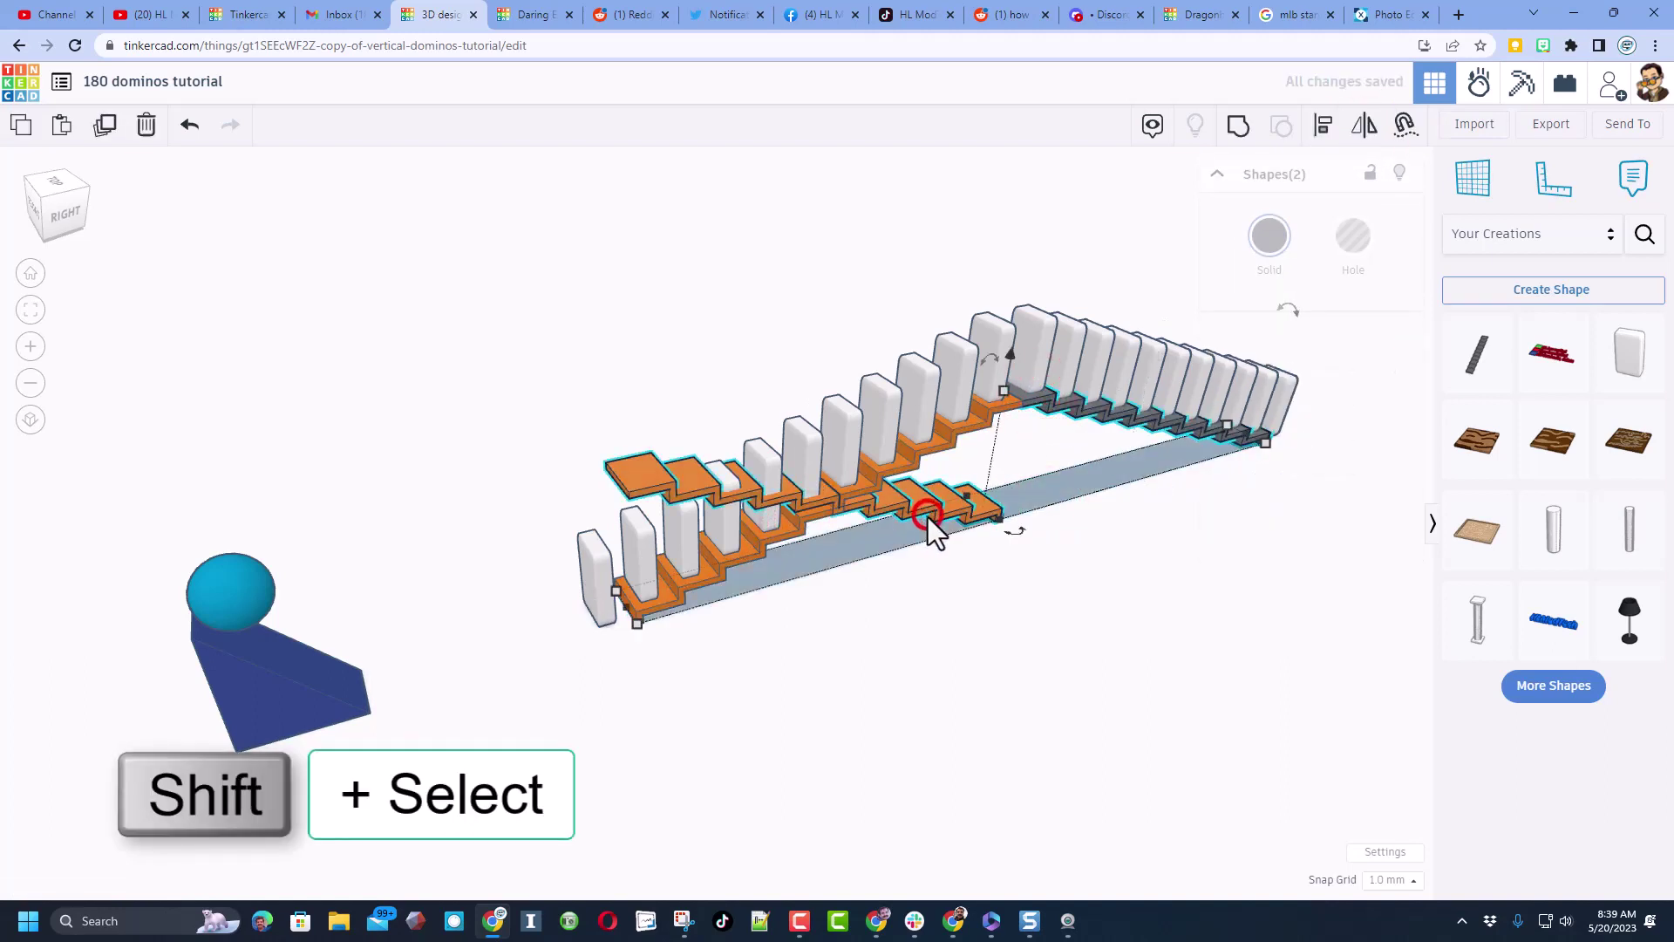
click(1322, 128)
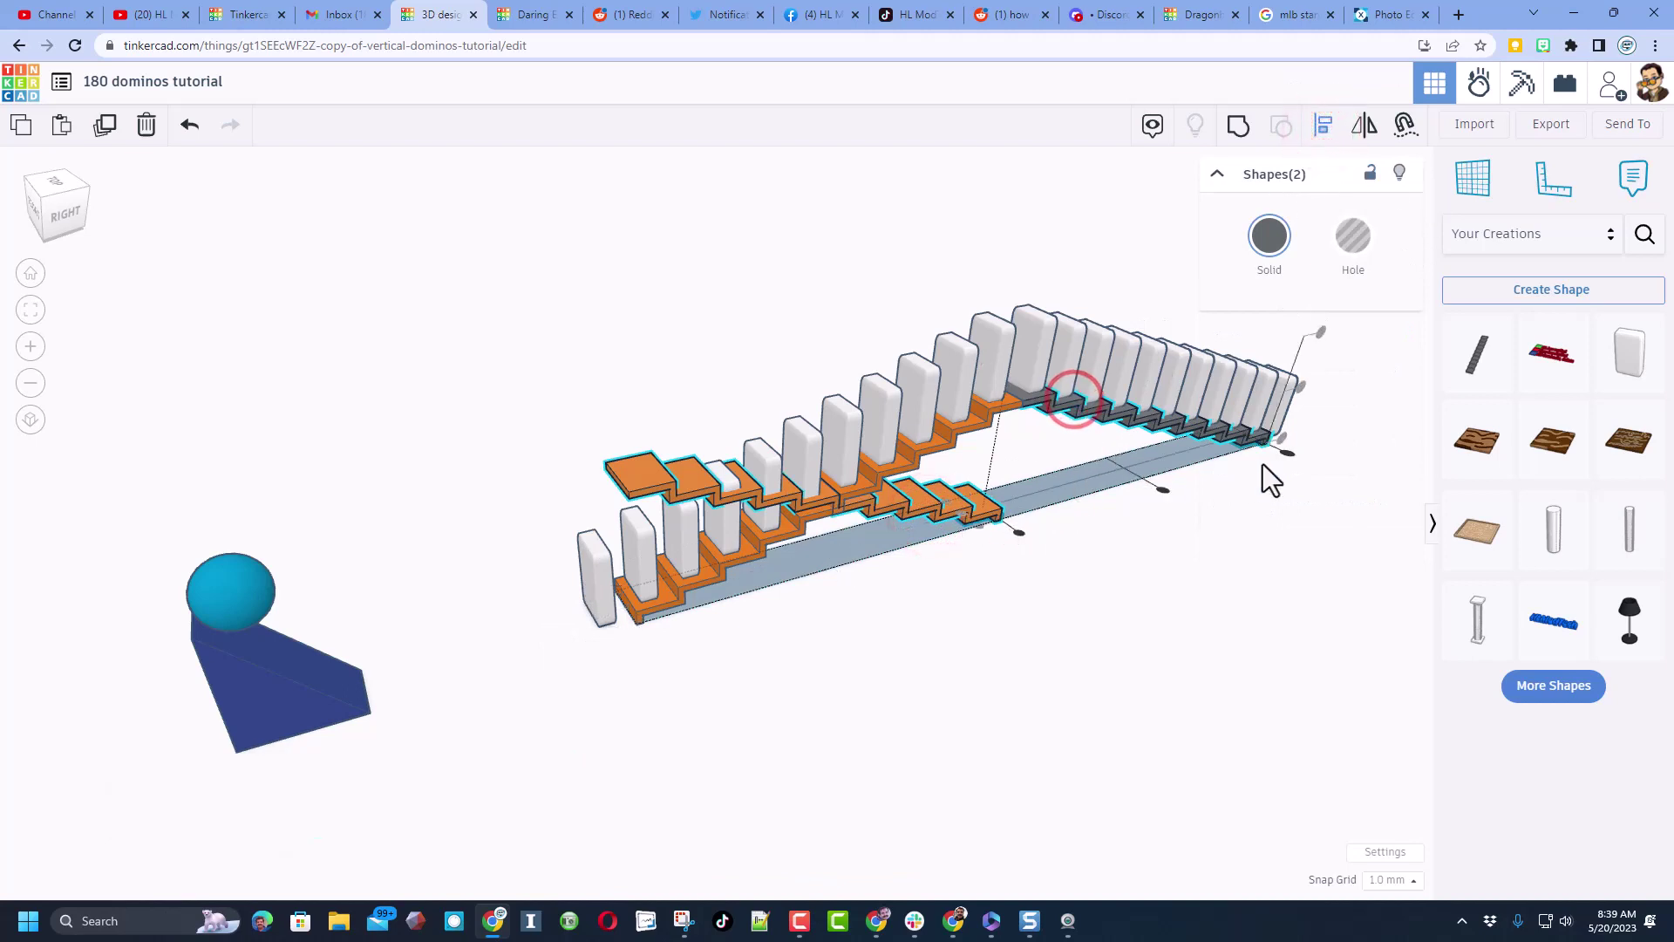
click(1285, 452)
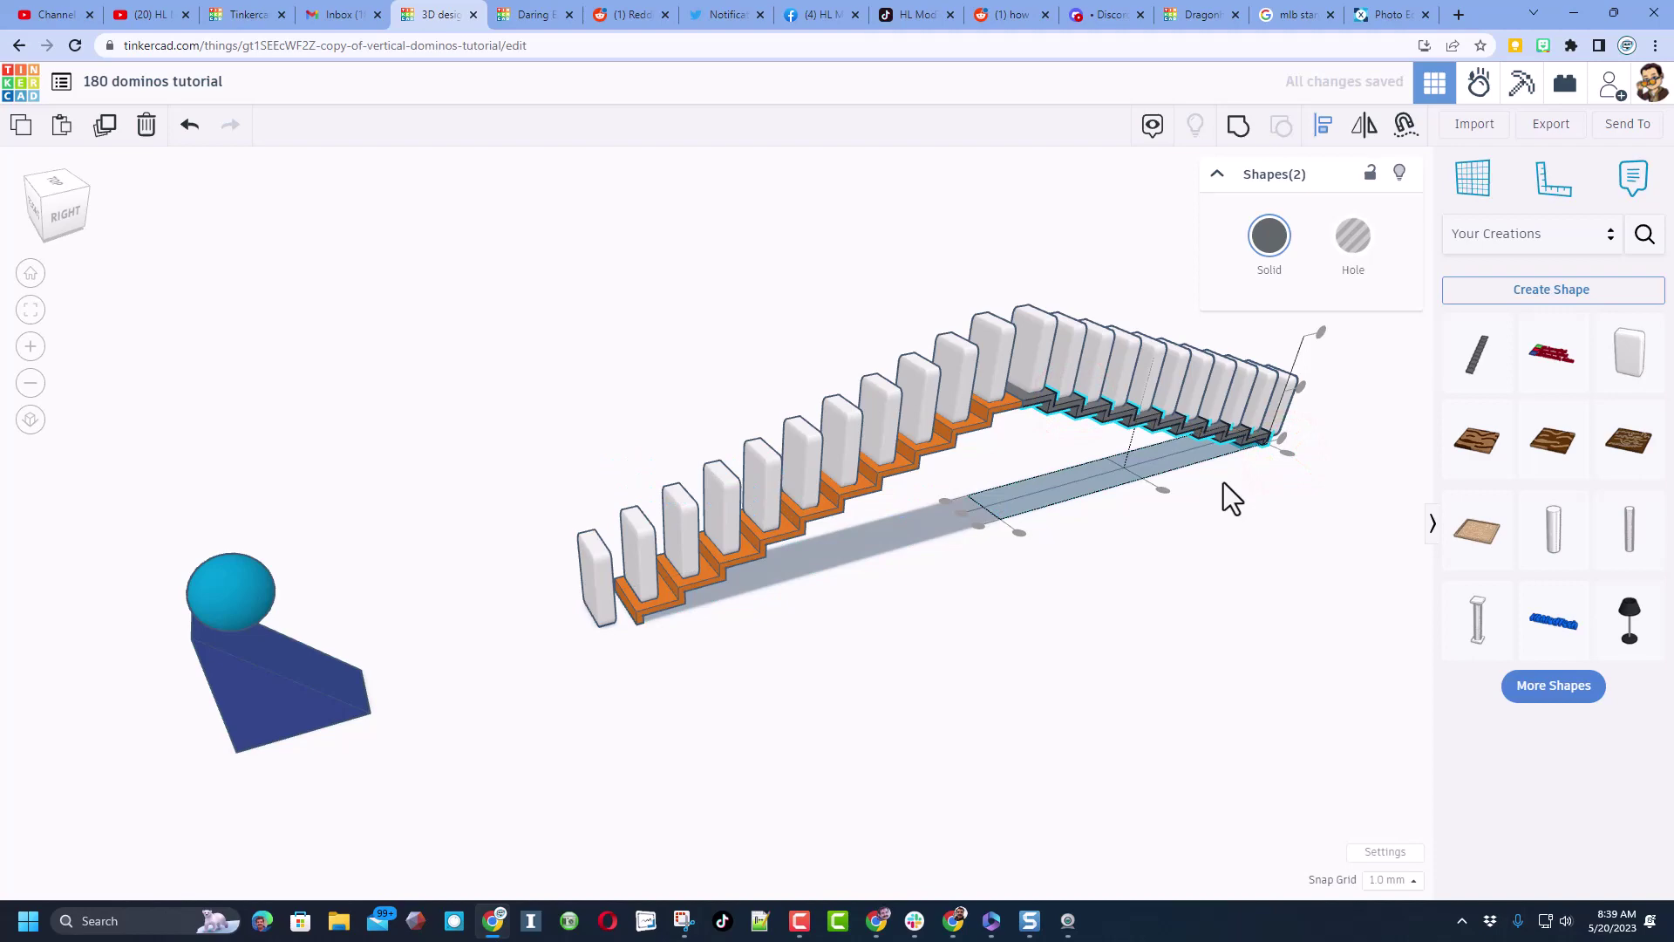
right_drag(1264, 459, 993, 536)
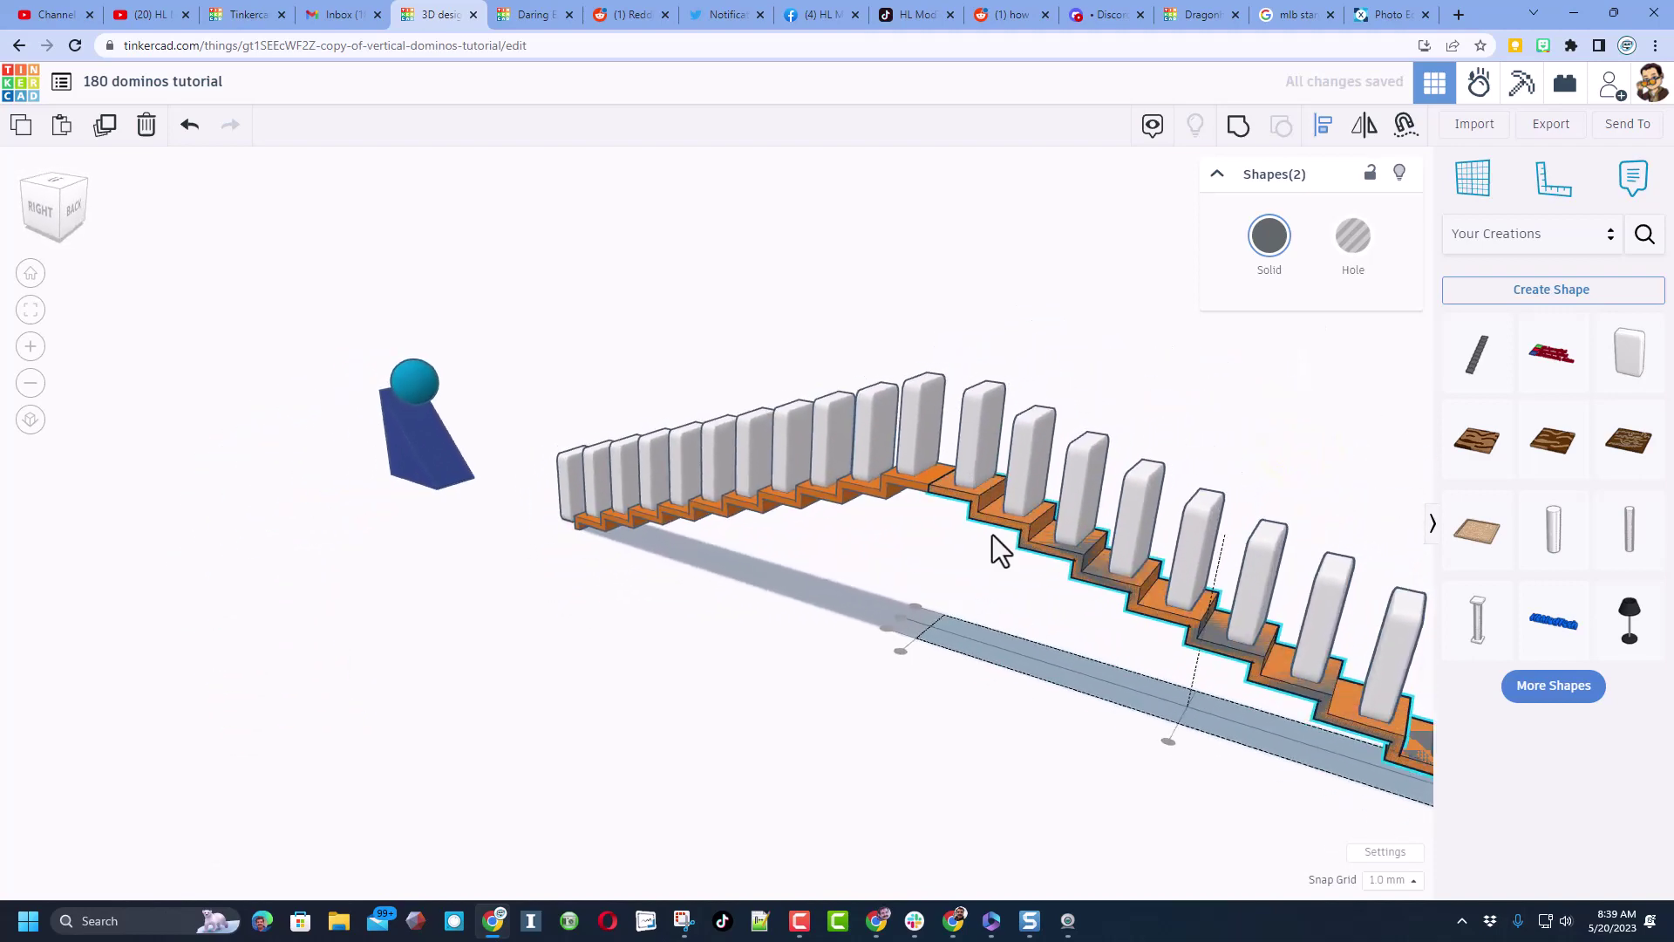
click(1007, 610)
click(1092, 571)
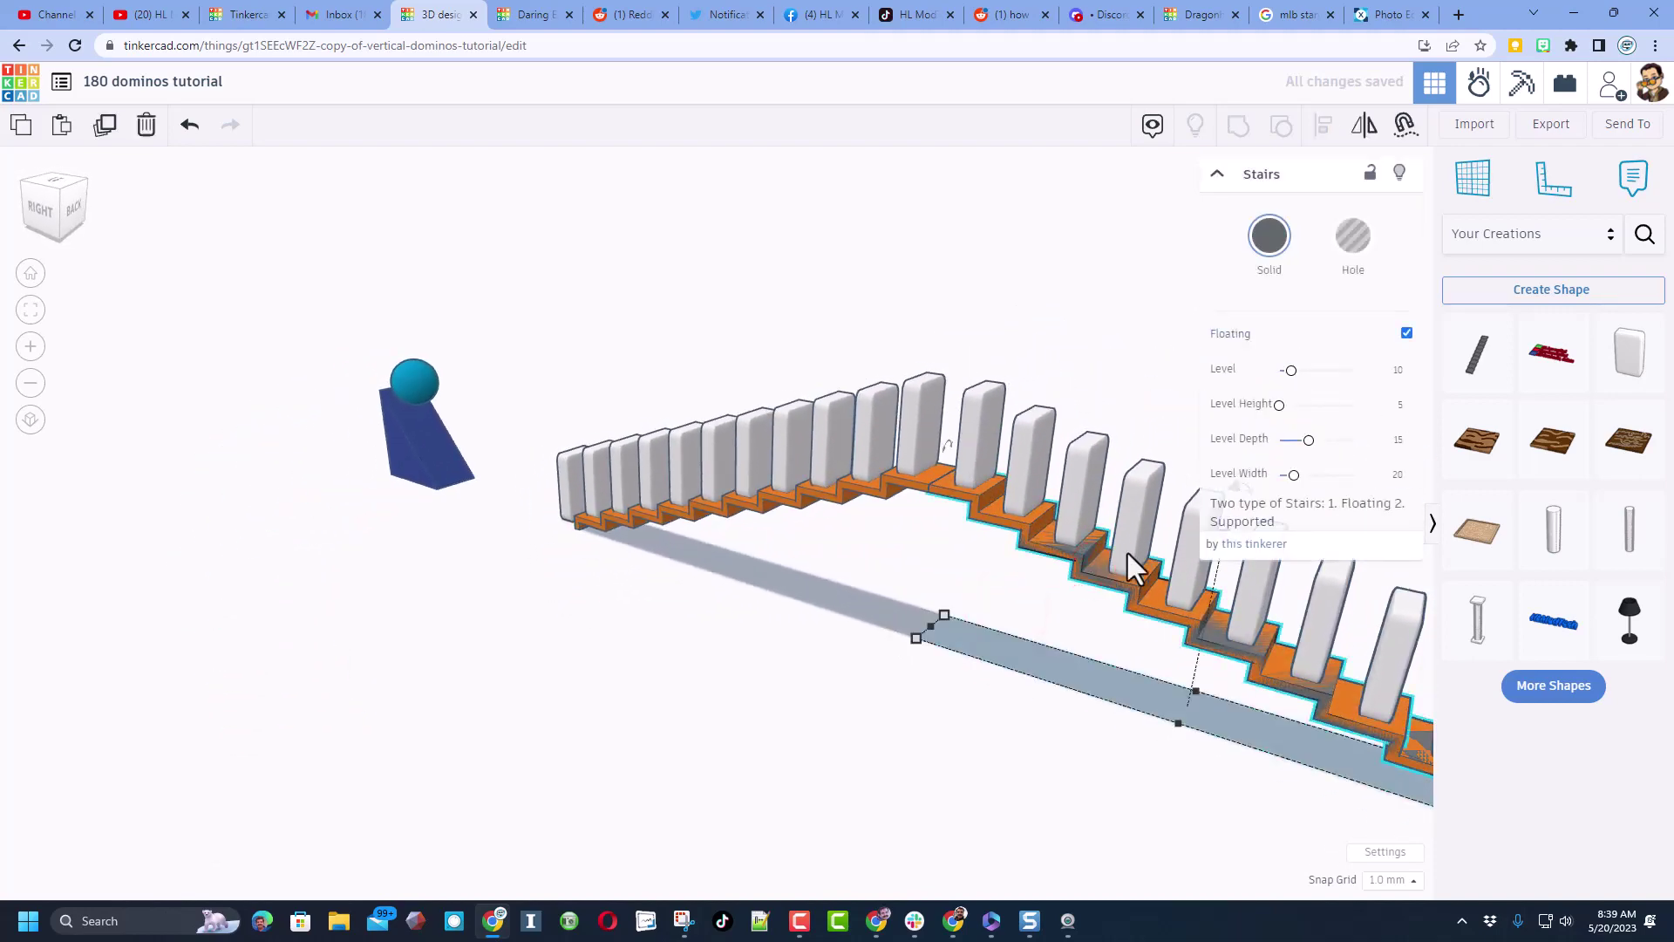
click(949, 600)
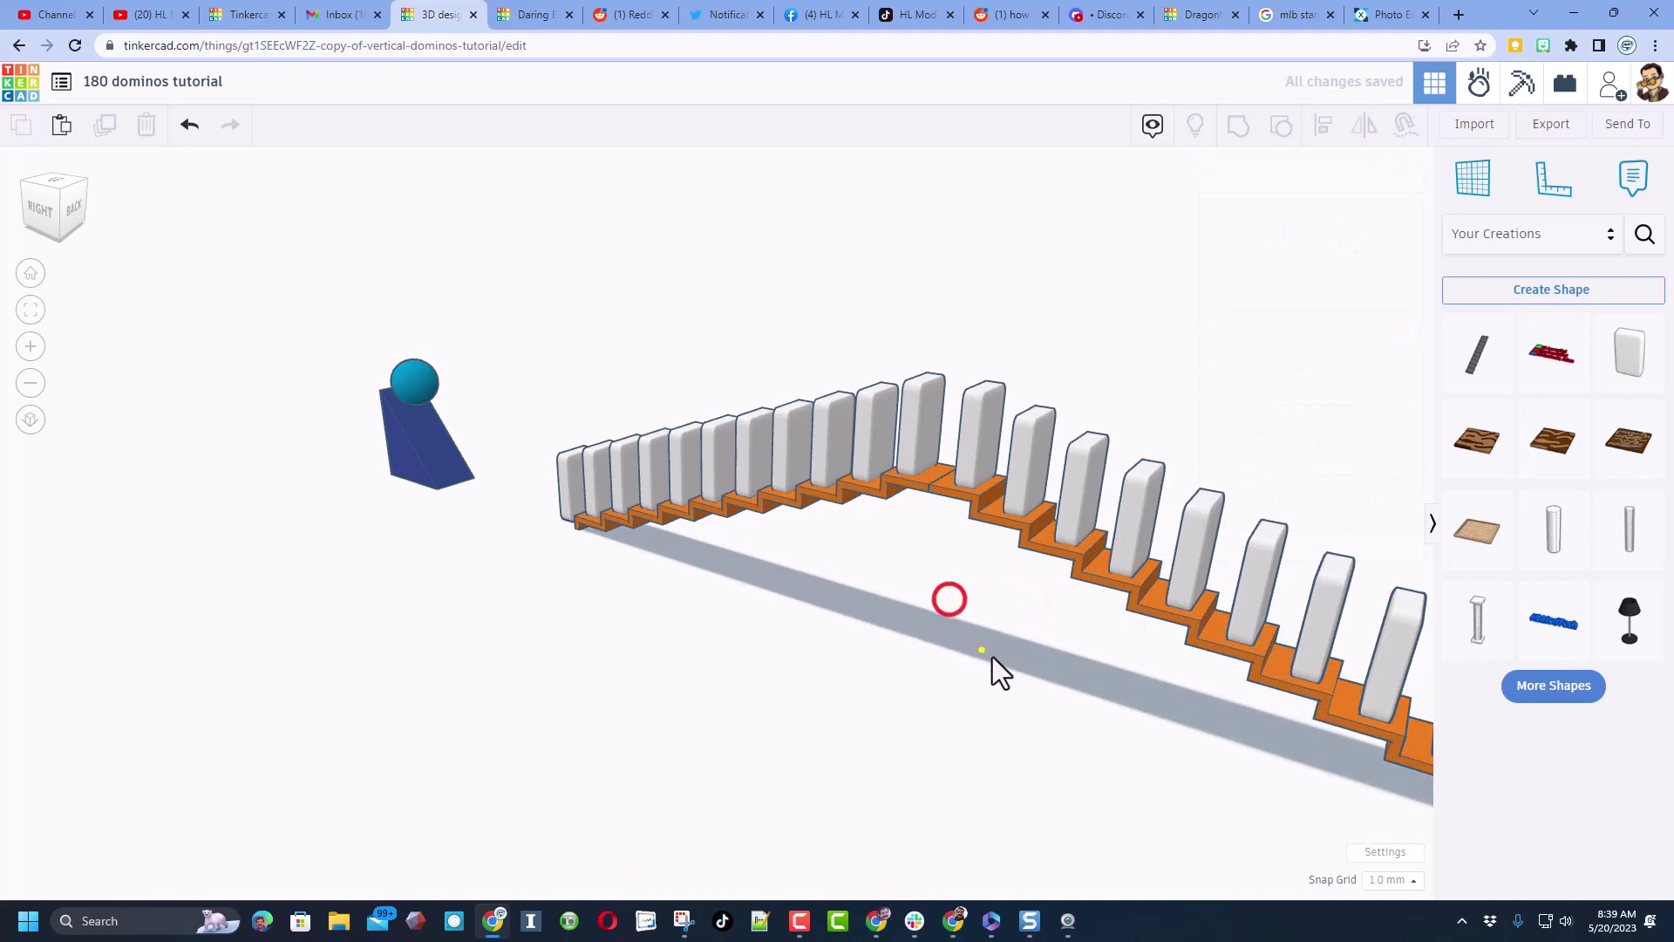
right_drag(981, 648, 853, 450)
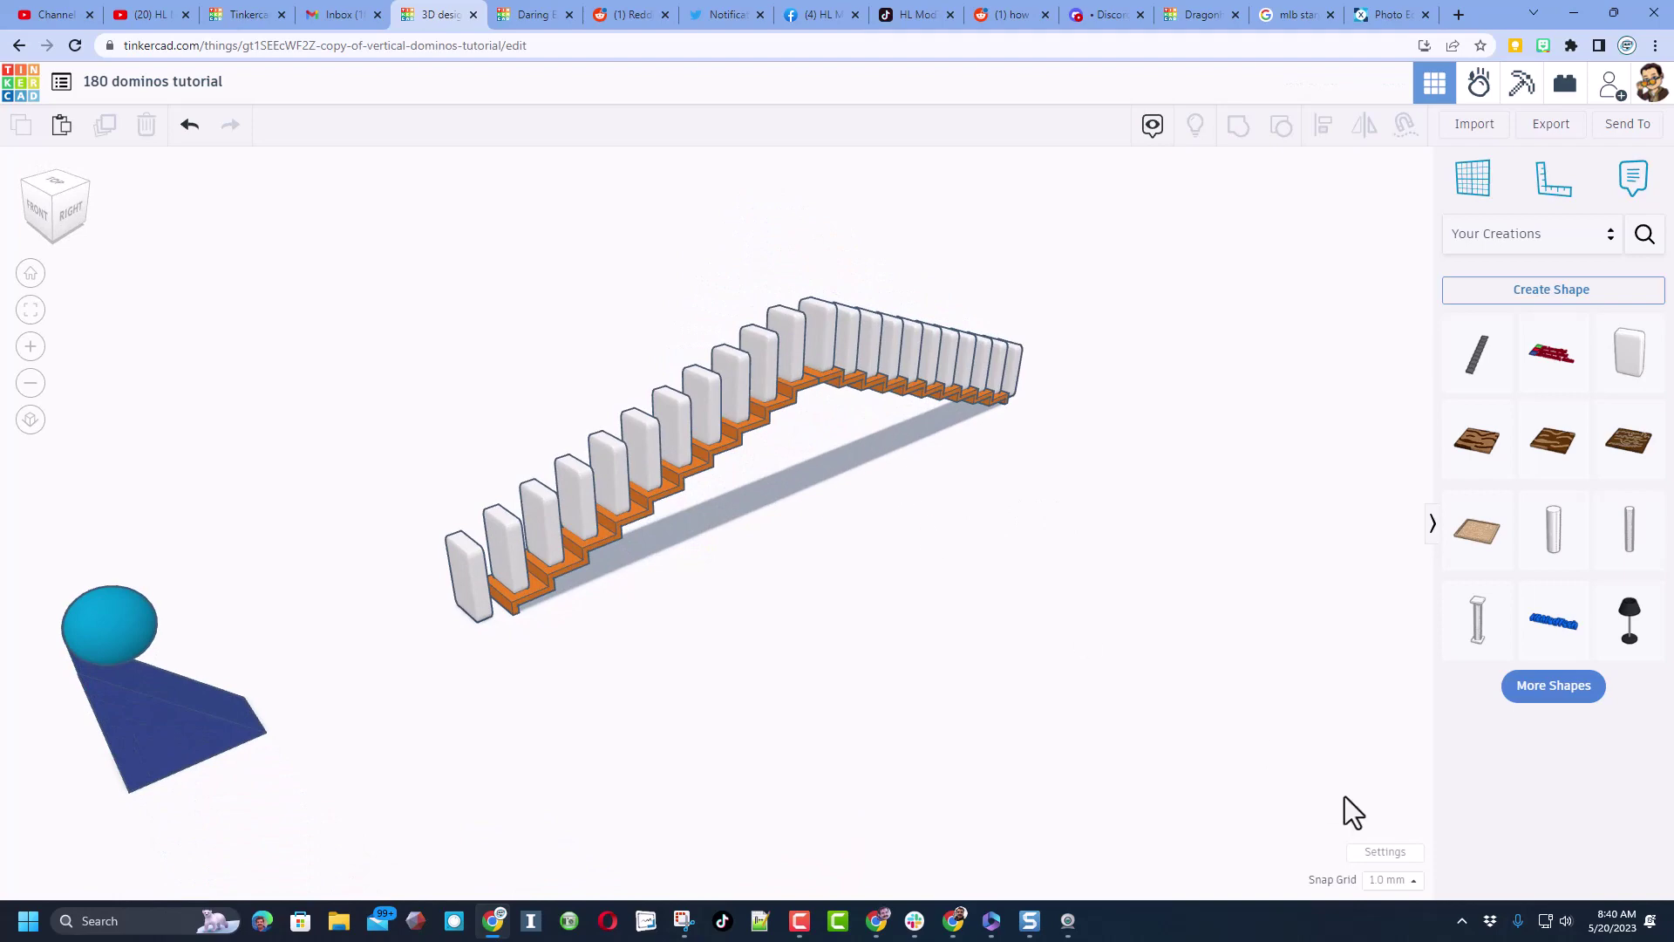
Step: Turn on Show grid in the workspace settings
click(1383, 855)
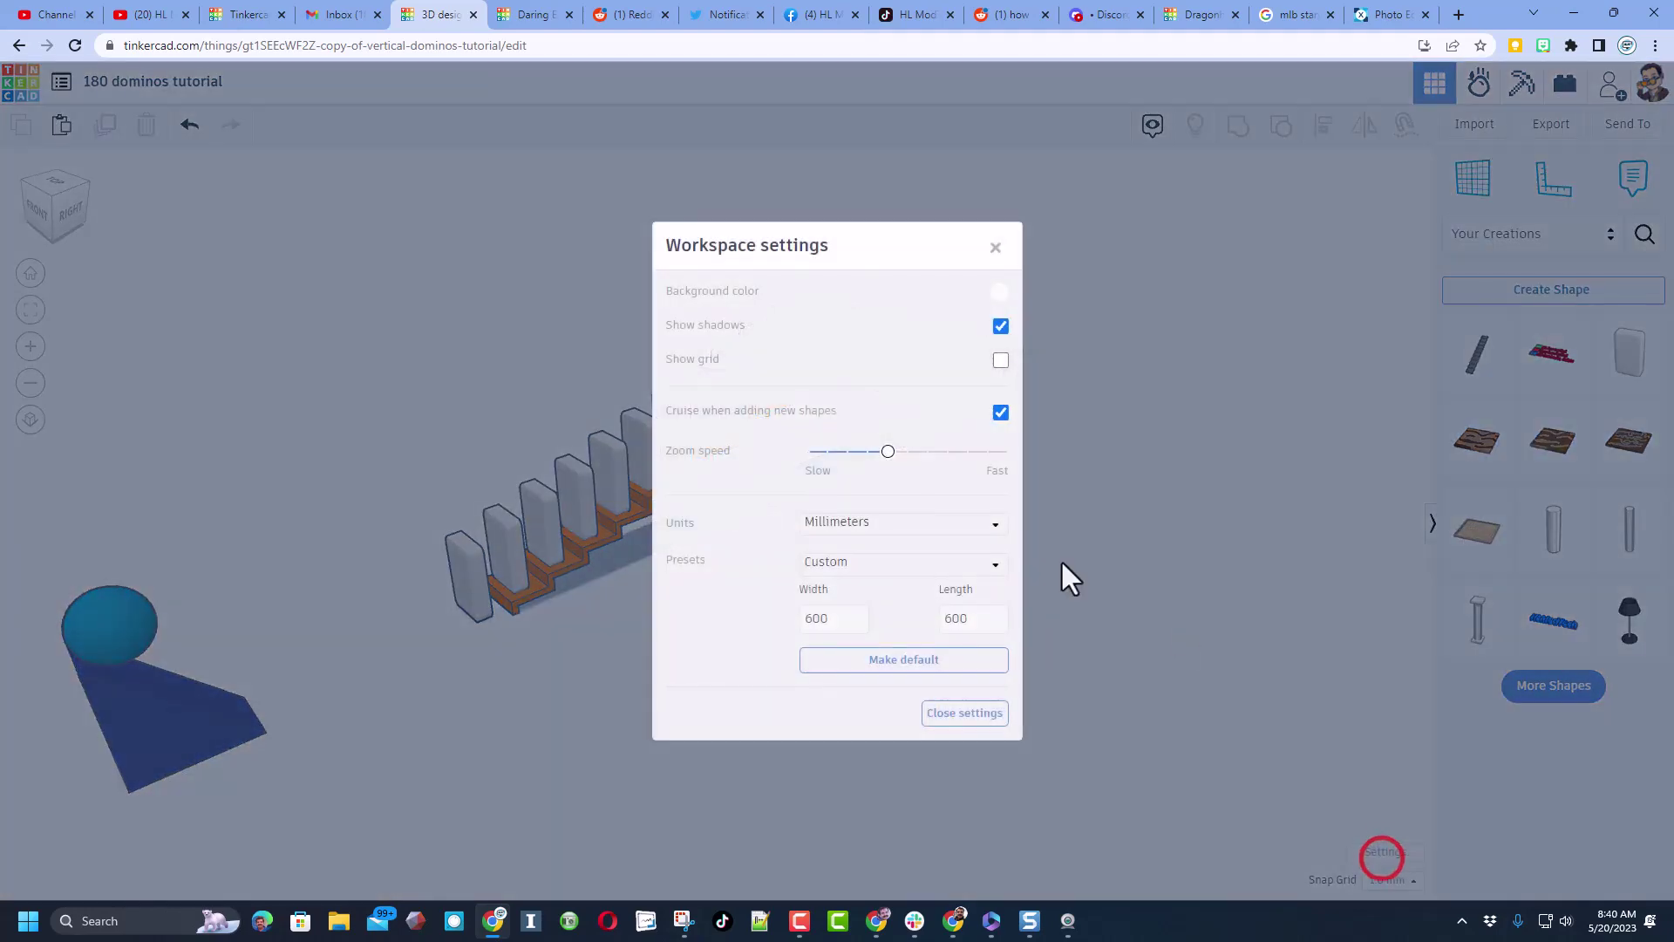
click(1001, 361)
click(995, 248)
right_drag(824, 474, 897, 512)
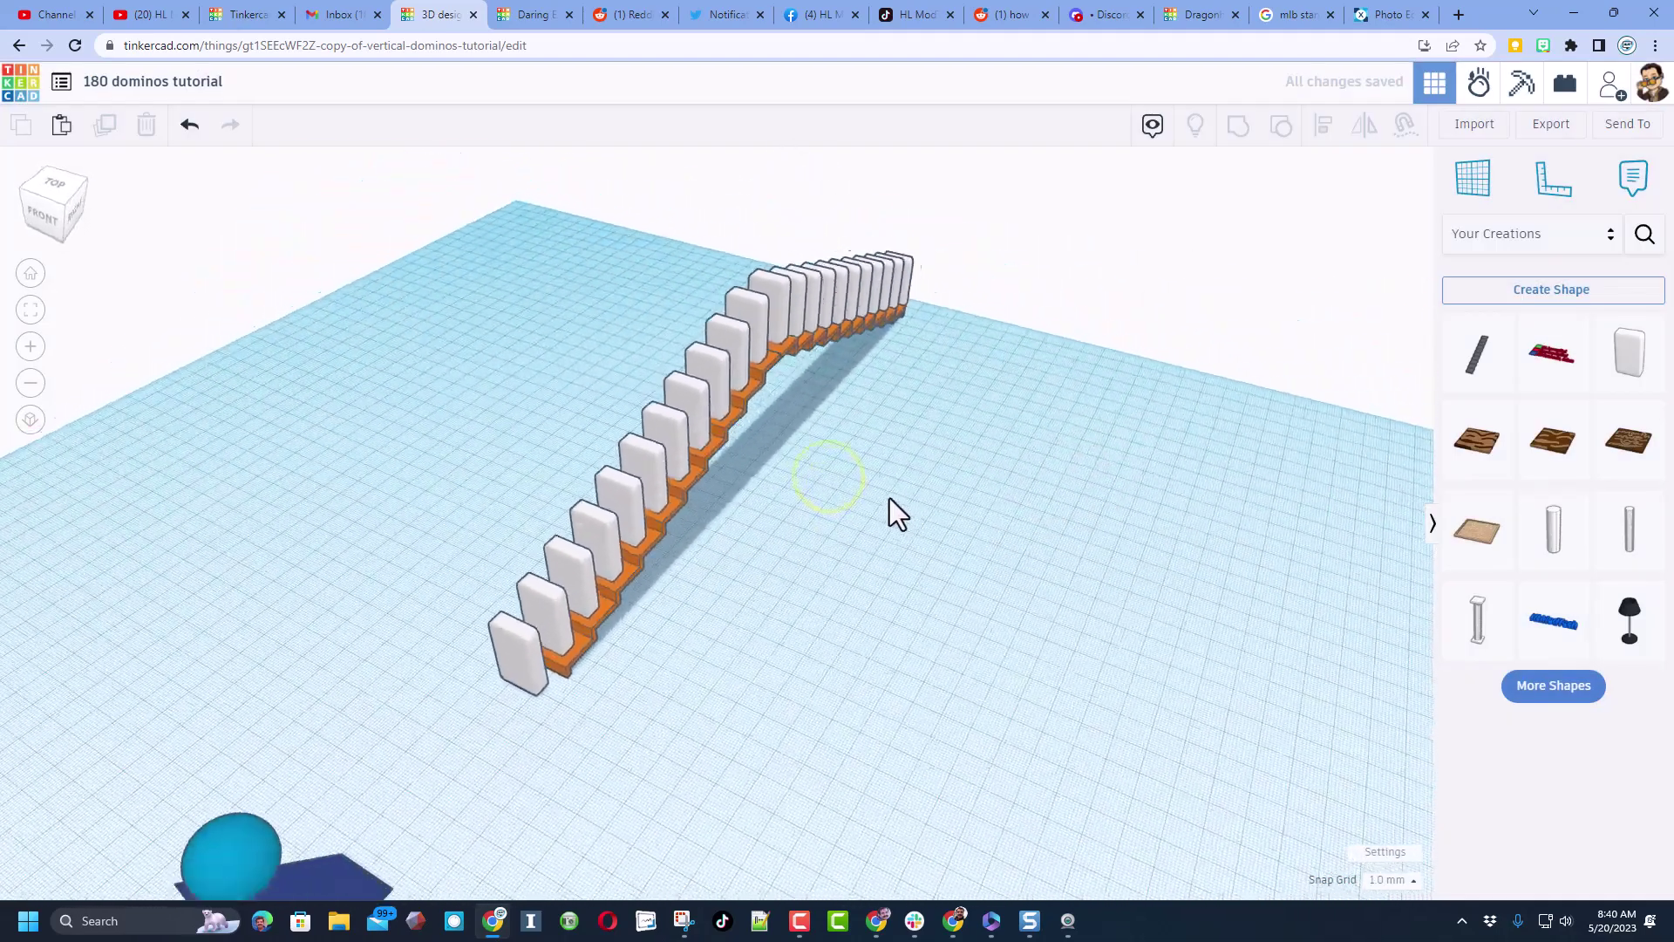
Step: Duplicate the far dominoes with their stairs and nudge the copy right and forward
drag(855, 364, 950, 353)
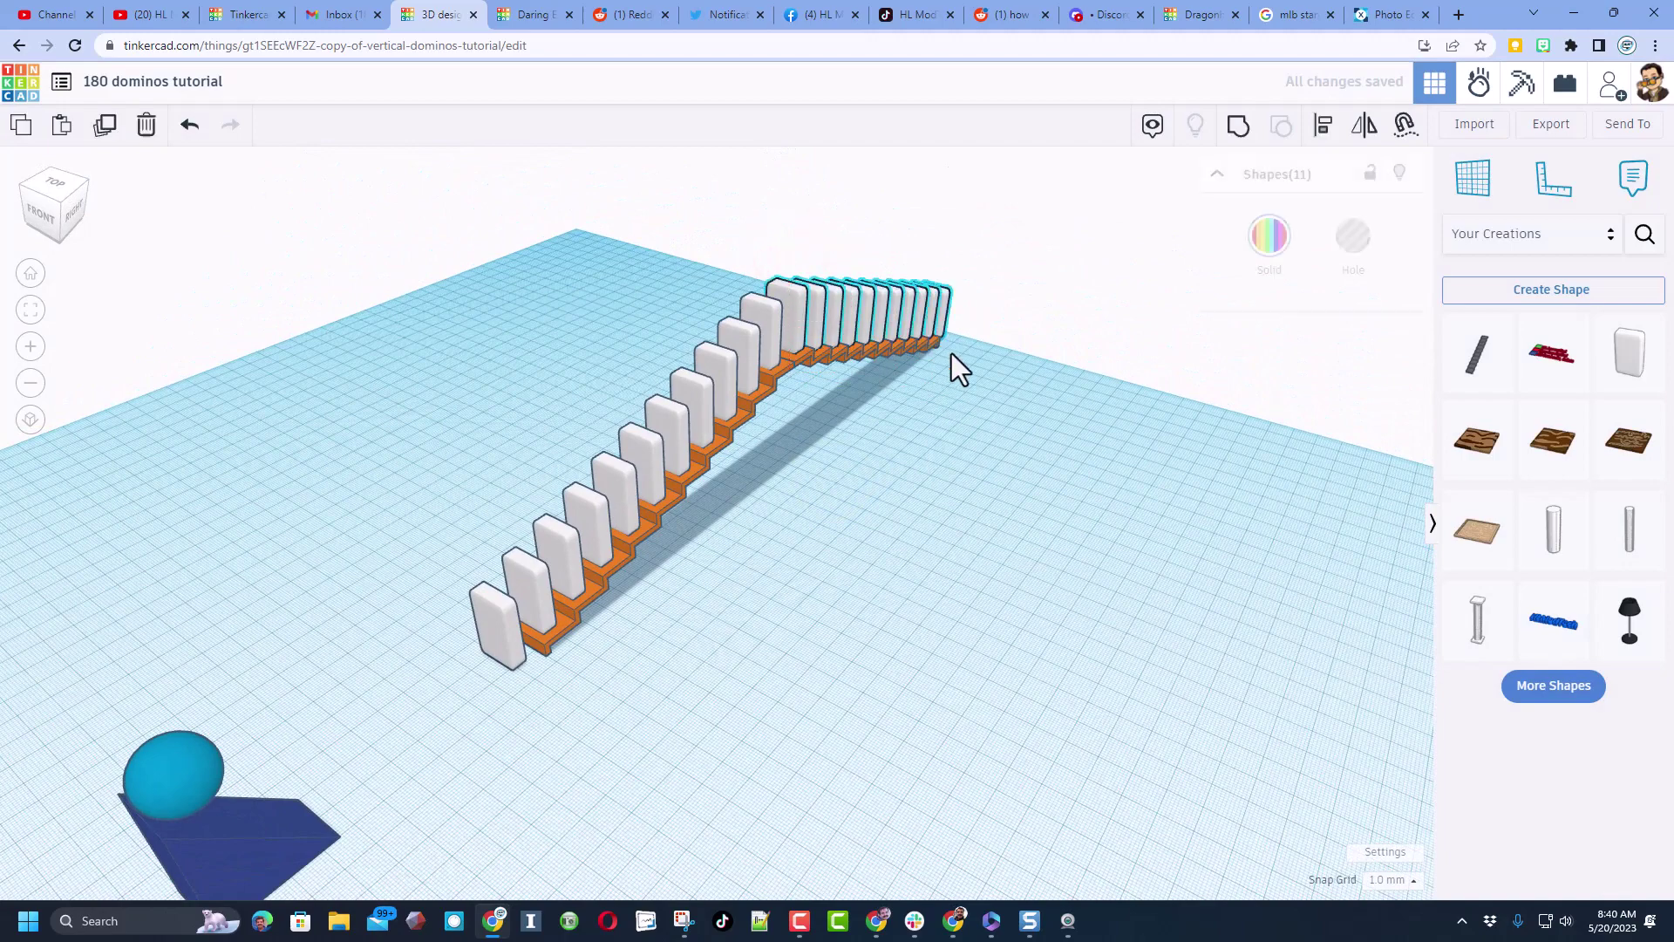
right_drag(1010, 447, 866, 291)
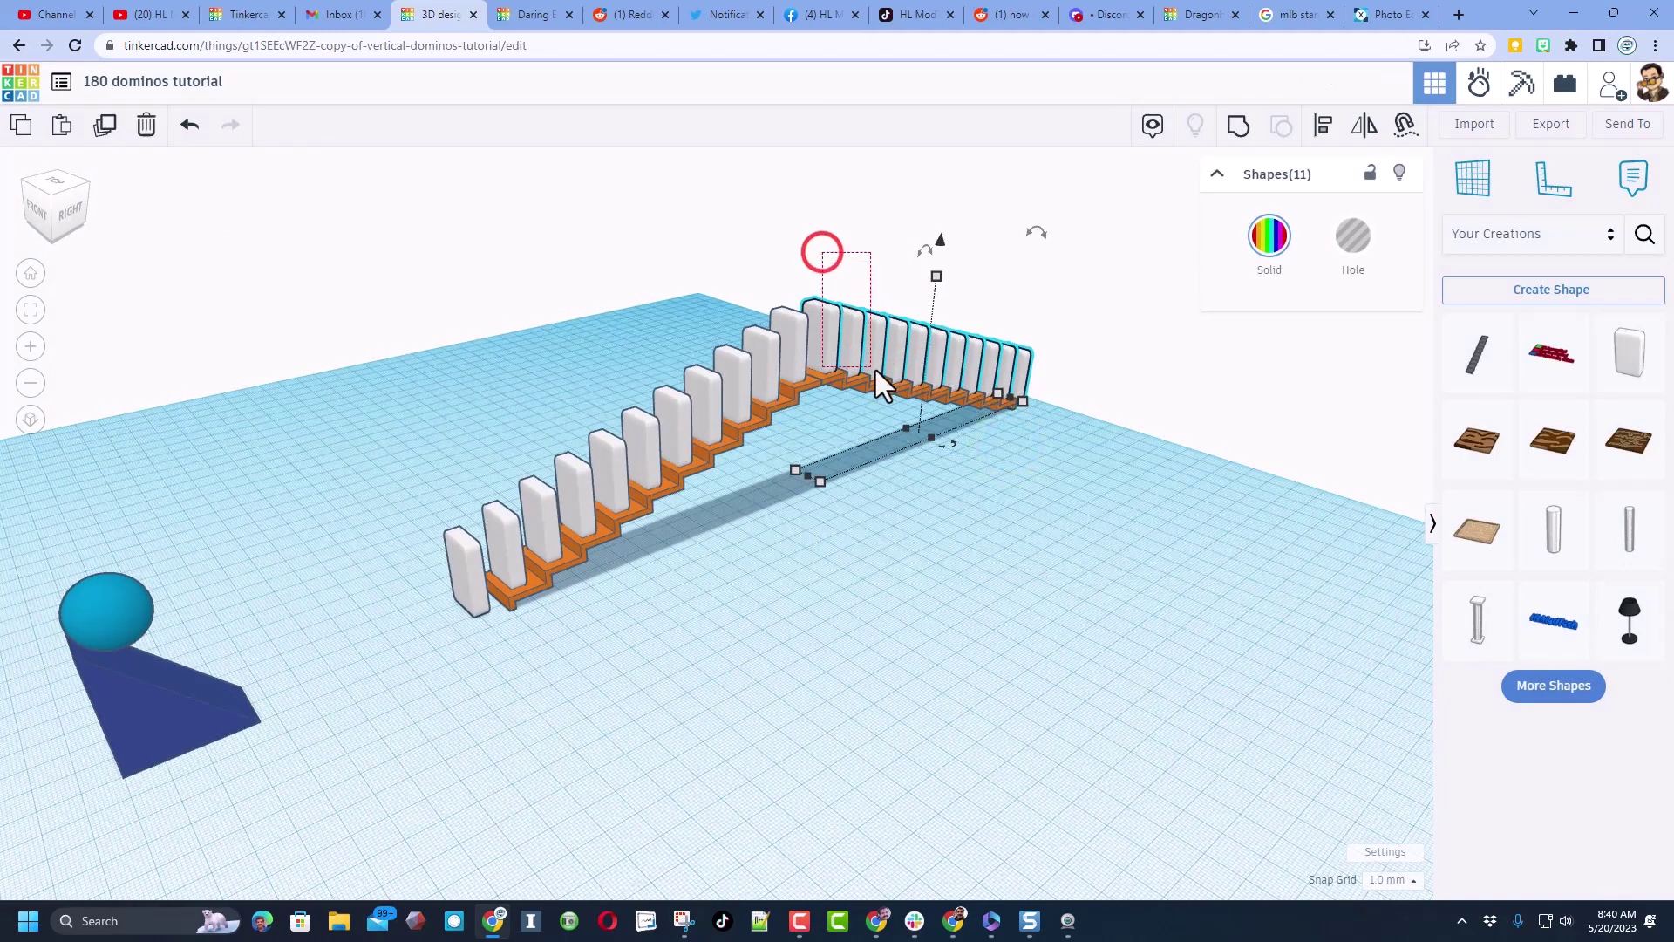
drag(876, 370, 1154, 504)
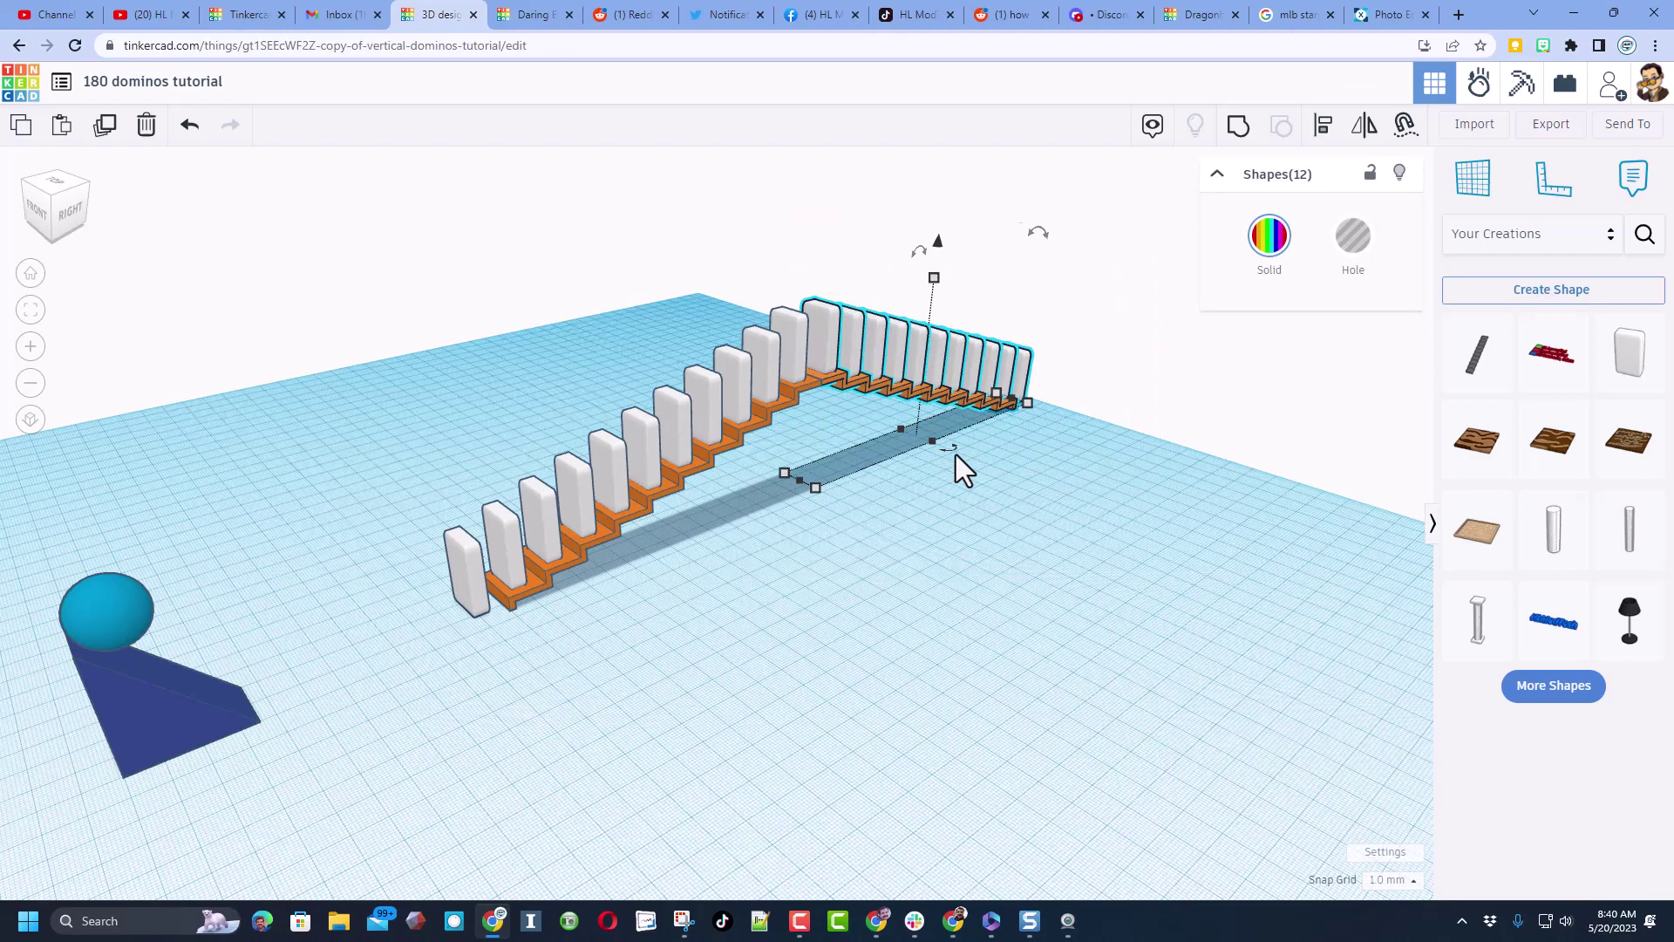
key(ctrl+z)
key(ctrl+z)
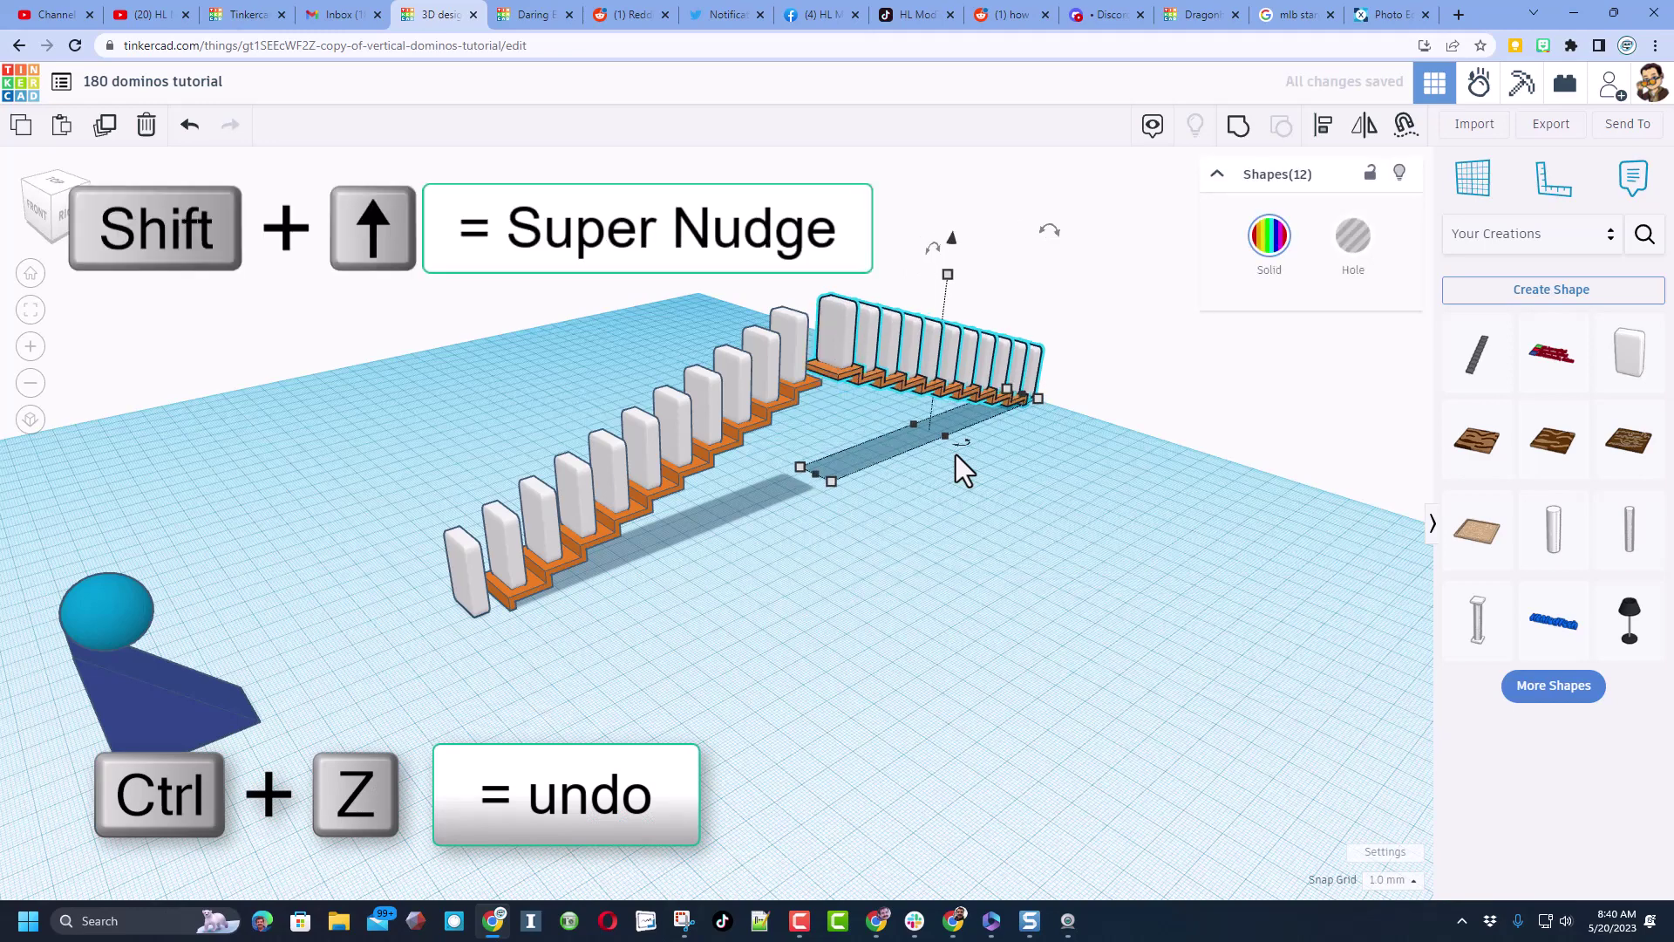
key(ctrl+d)
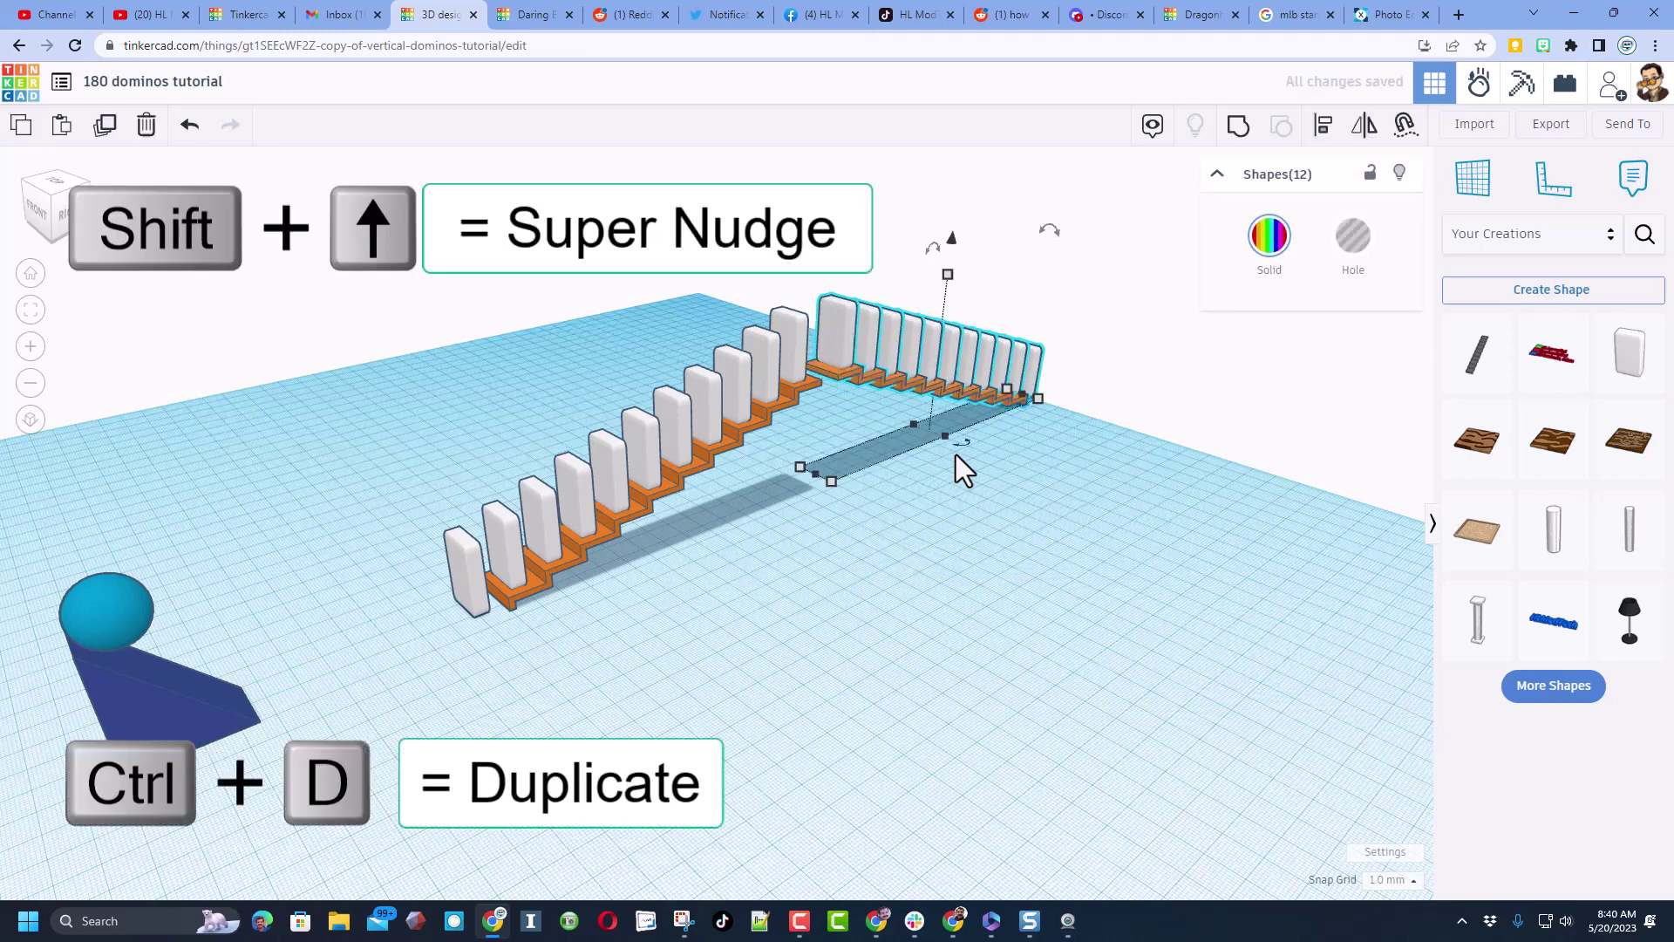
key(Right)
key(Right)
key(Right)
key(Right)
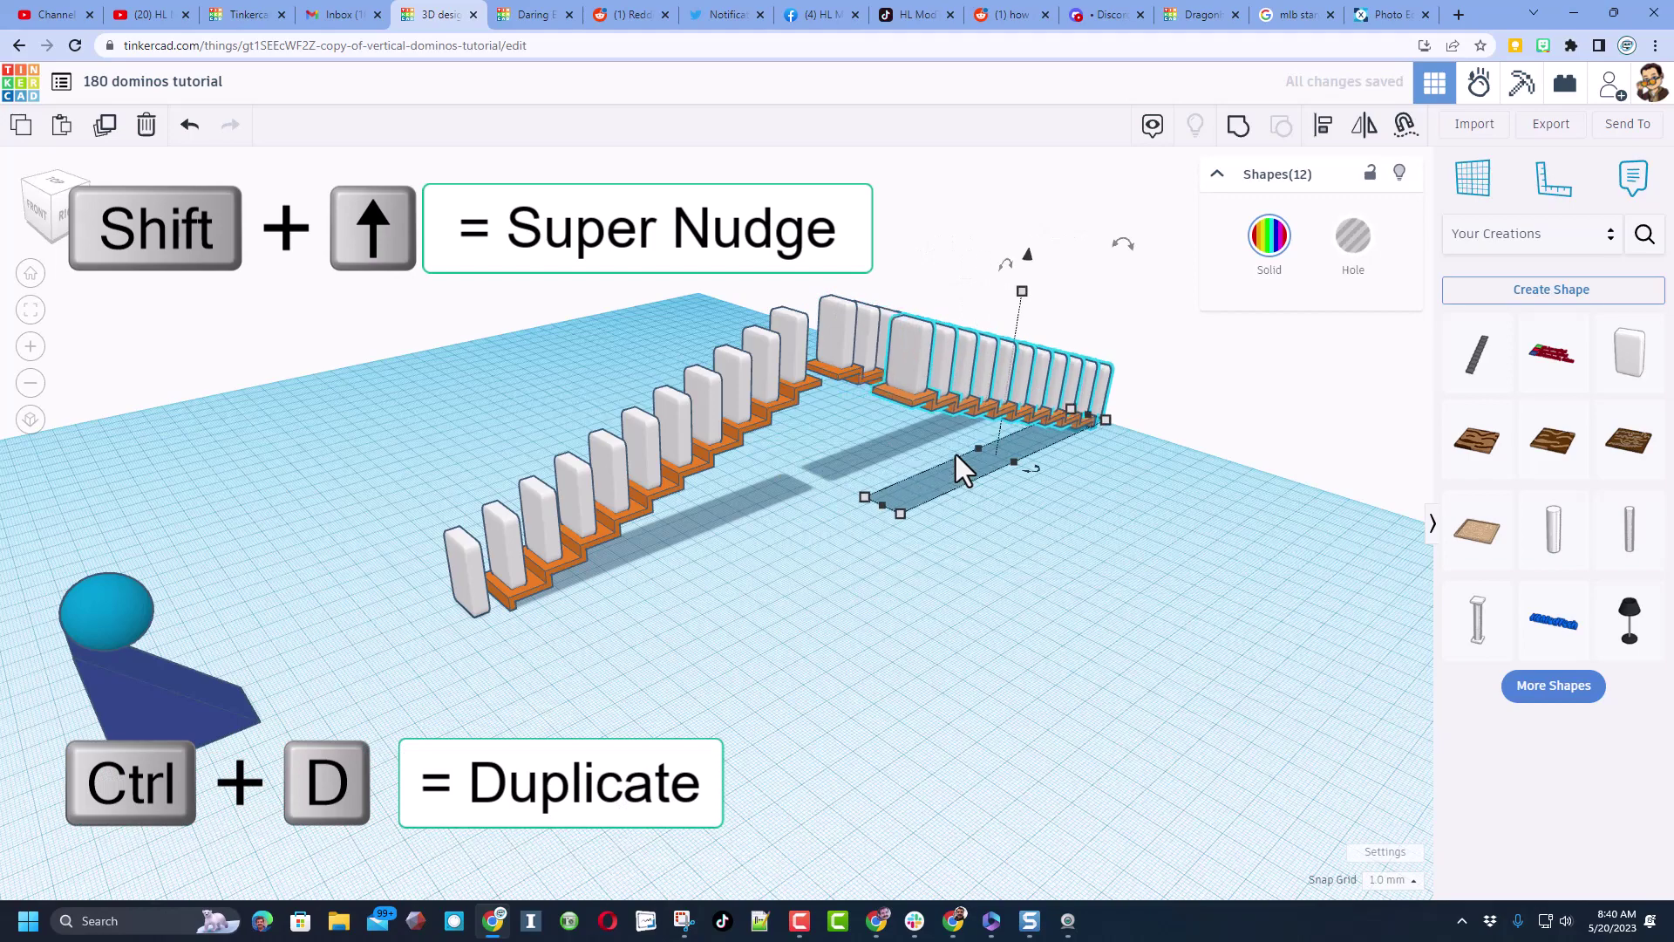
right_drag(956, 454, 1179, 432)
key(Down)
key(Down)
key(Down)
key(Down)
key(Down)
key(Down)
key(Down)
key(Down)
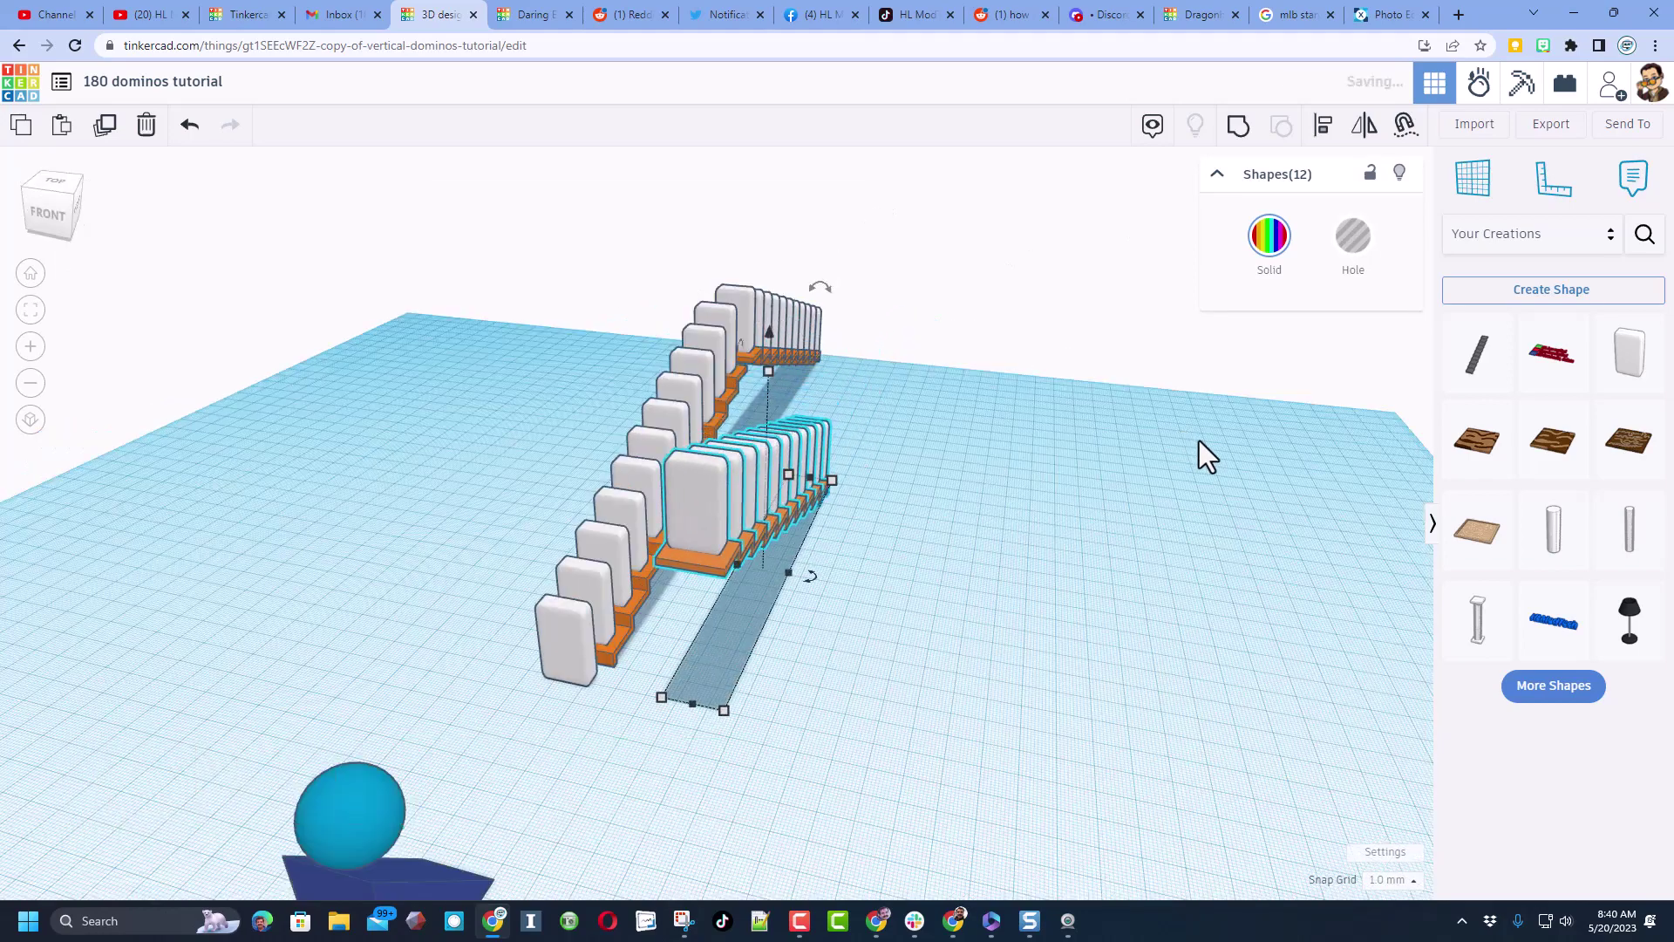
right_drag(1089, 482, 732, 451)
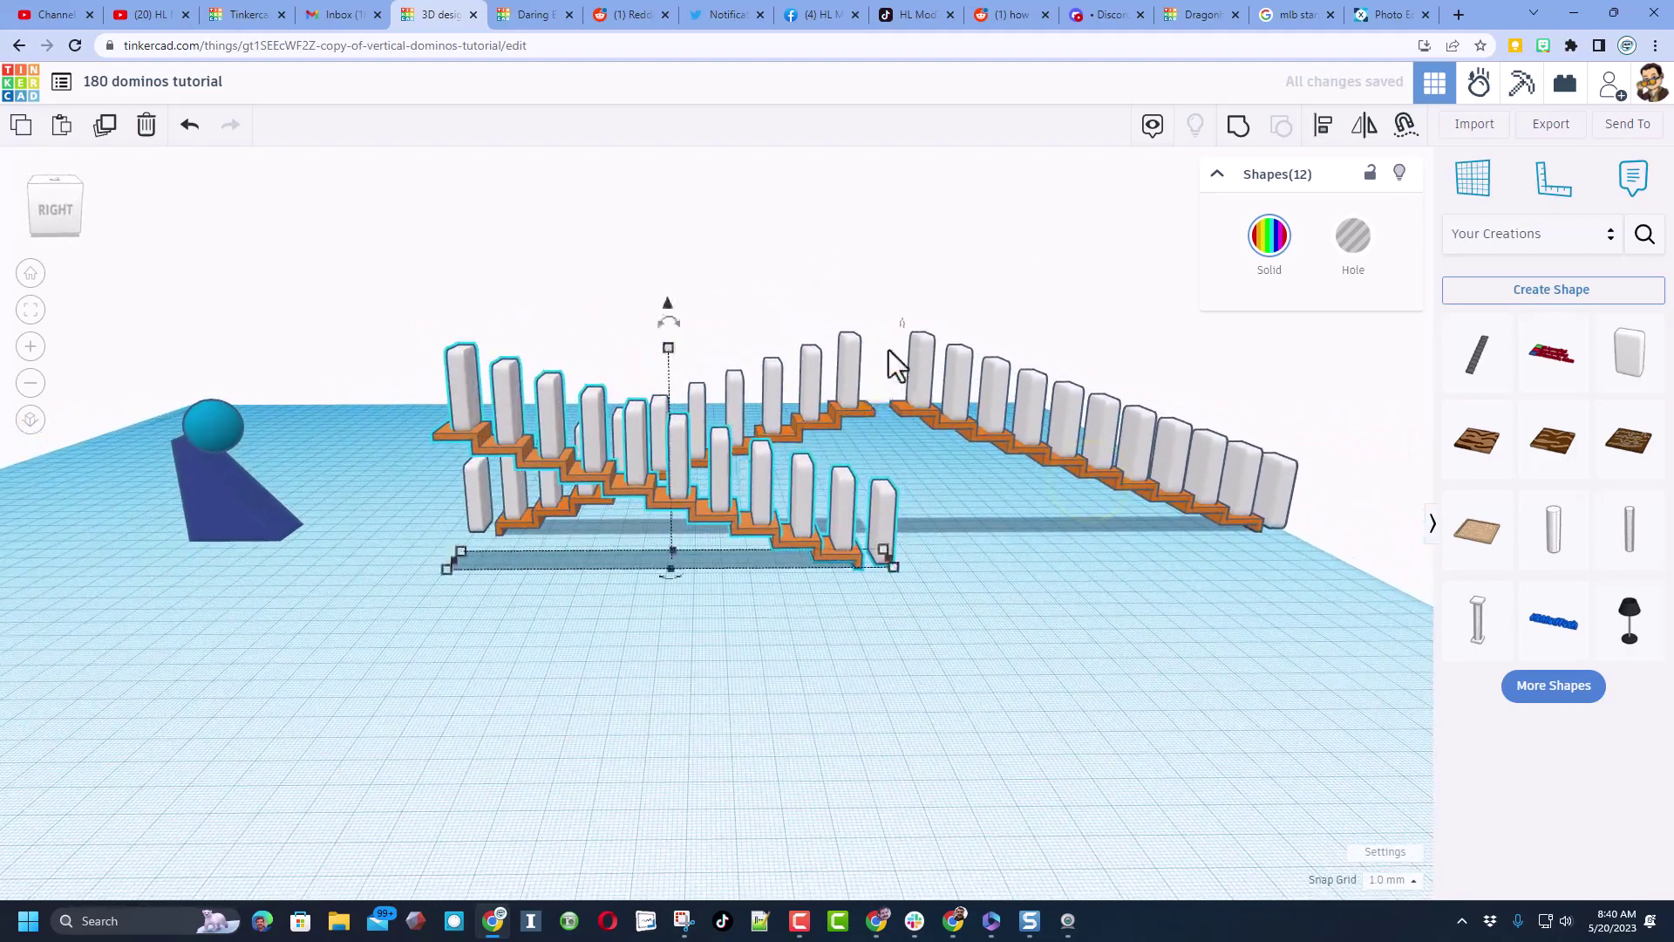
right_drag(857, 352, 893, 405)
Step: Add cylinders from Basic Shapes and shrink one into a 5 mm tall disk
click(1005, 533)
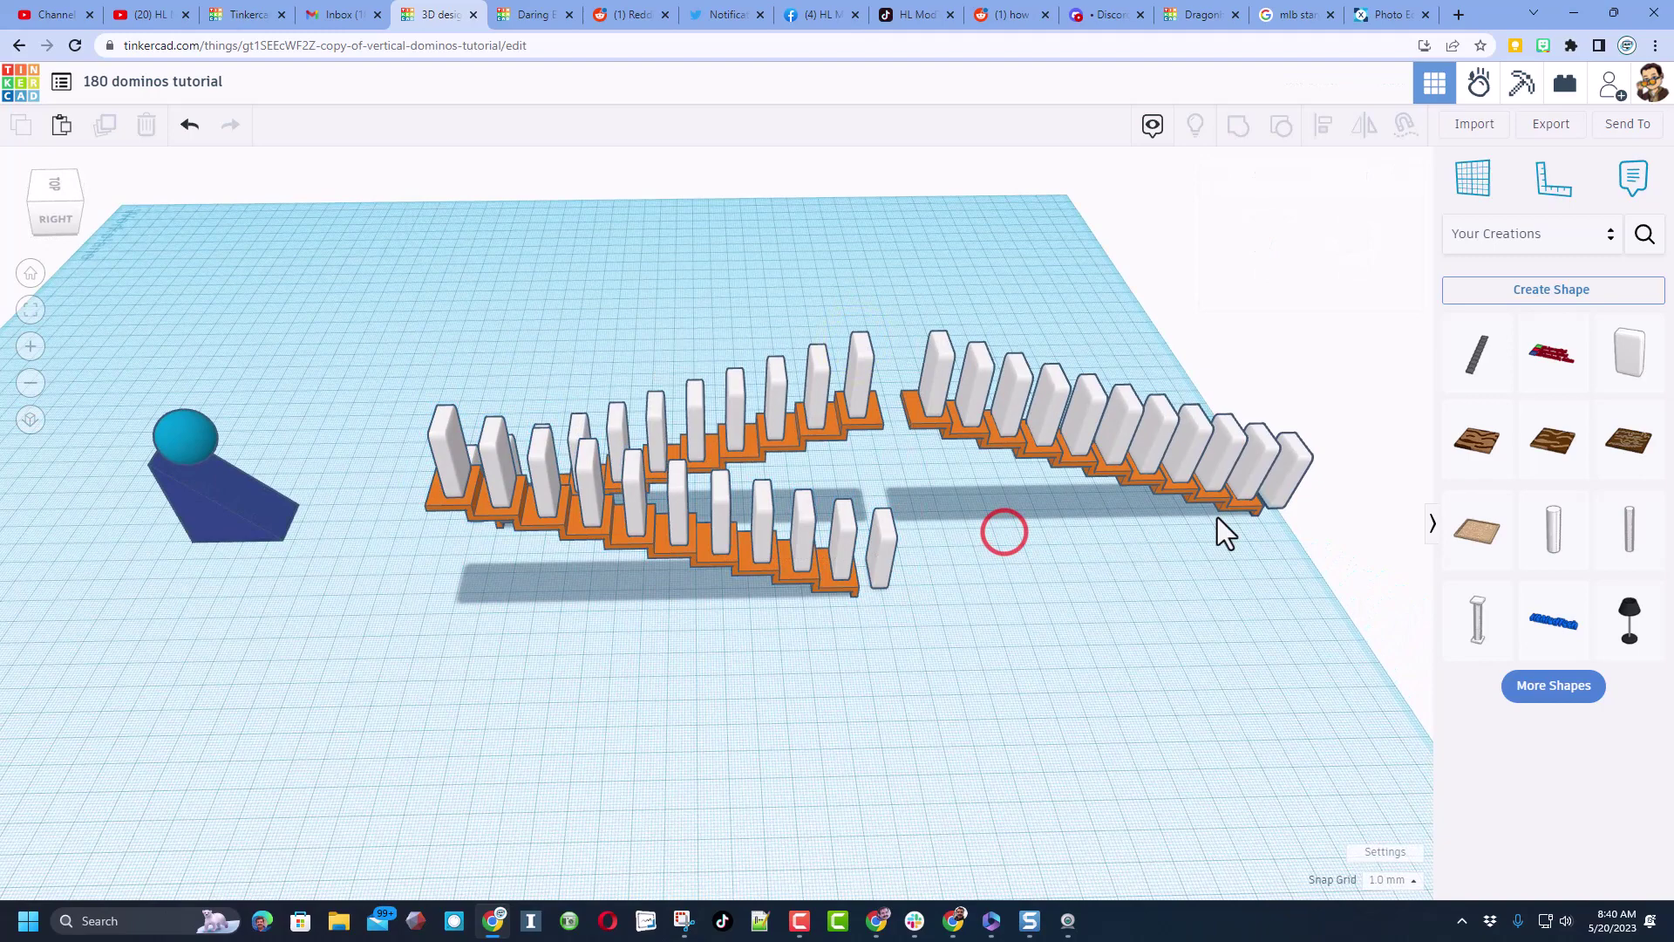
click(1587, 239)
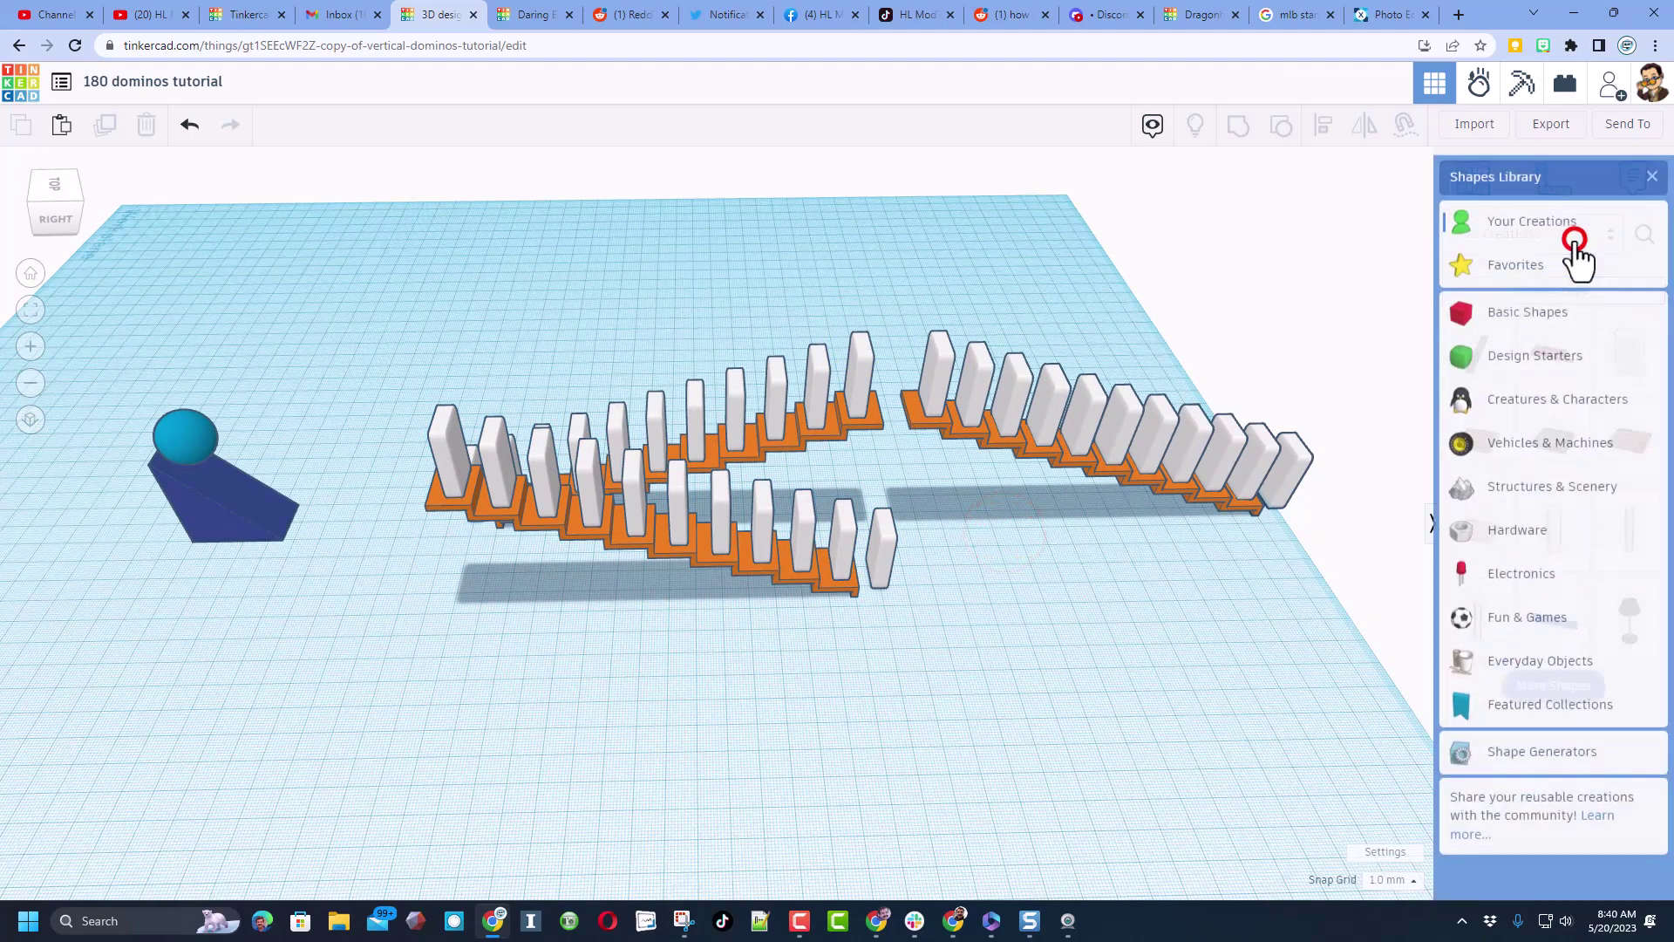
click(1511, 301)
click(1473, 393)
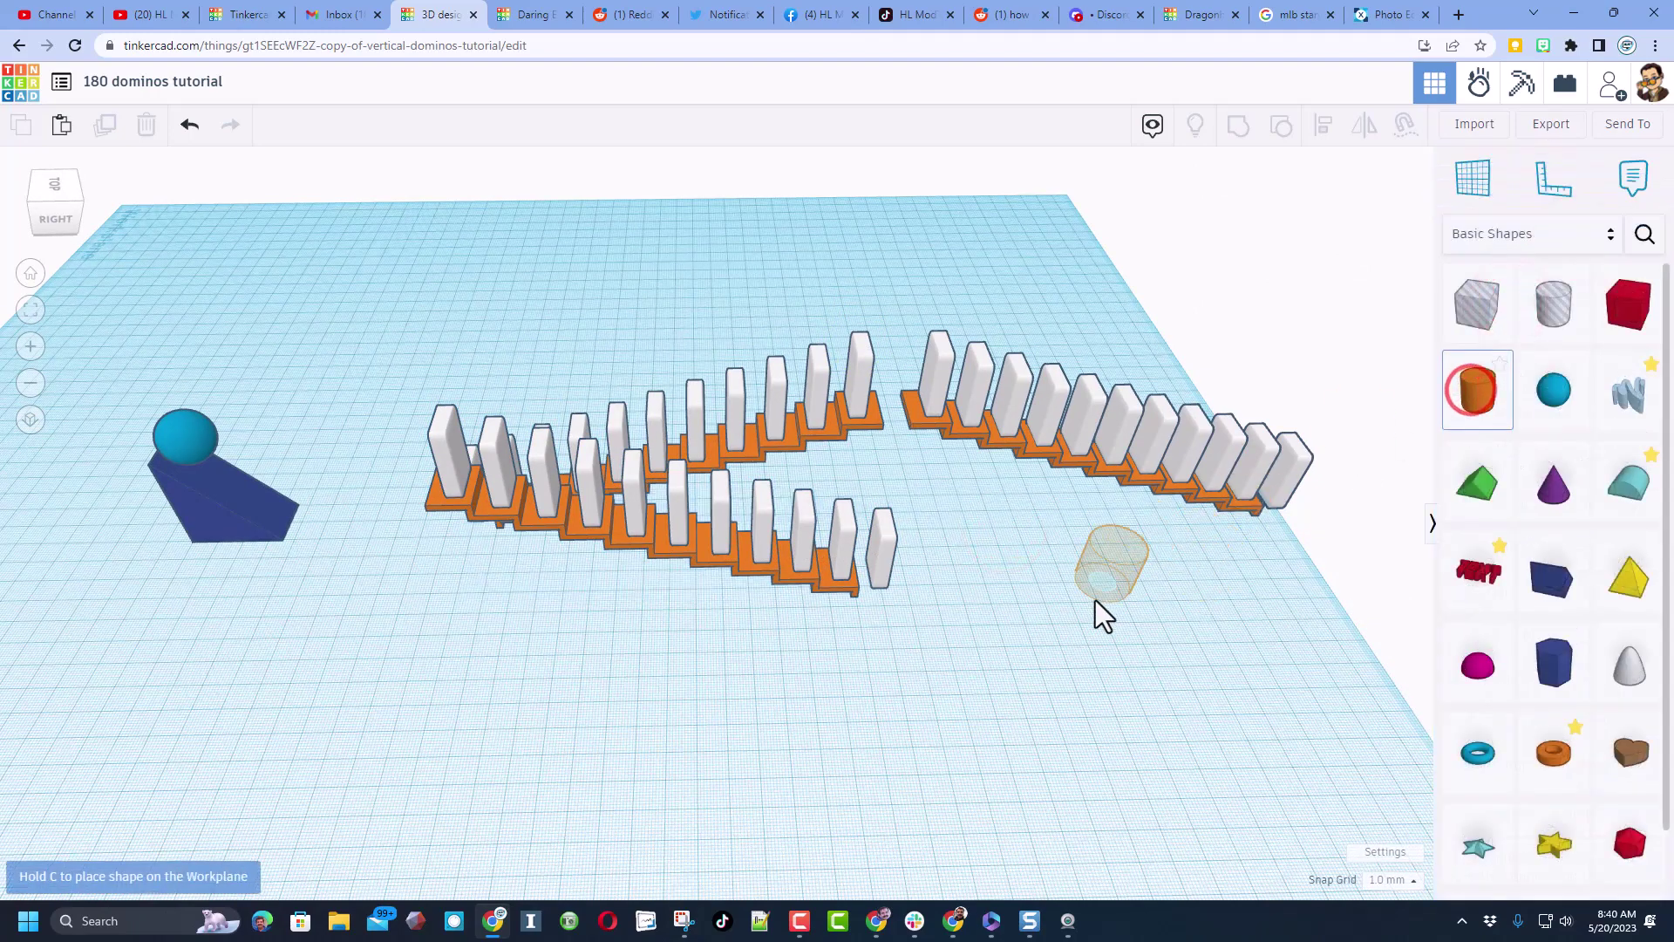
click(1027, 593)
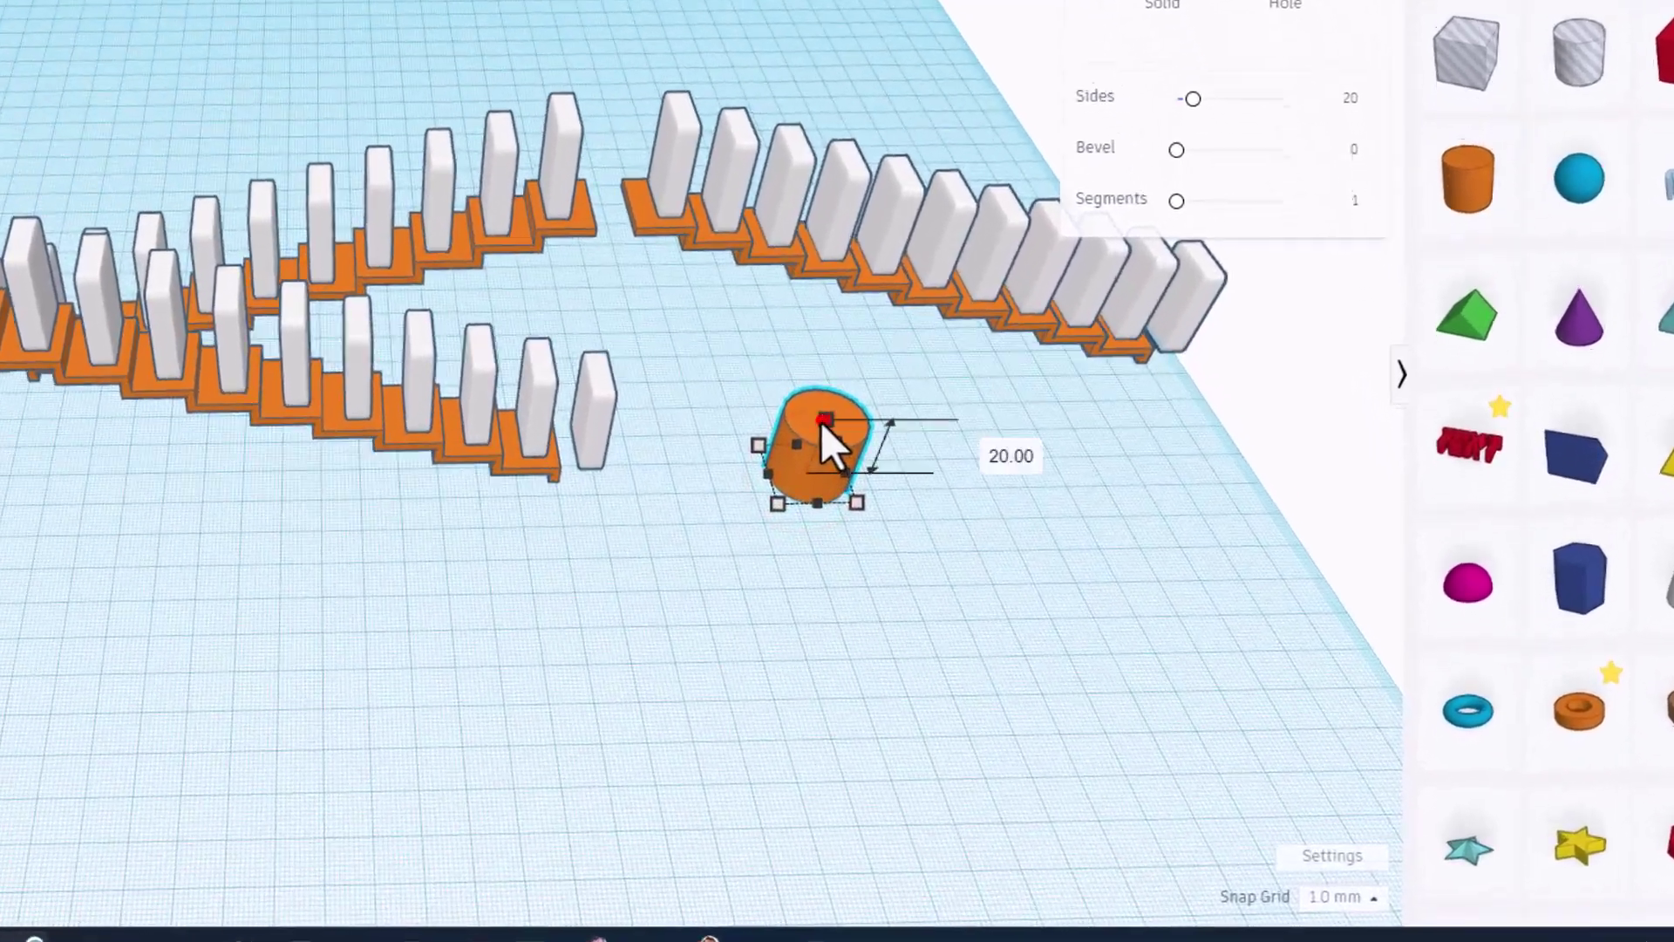
click(961, 457)
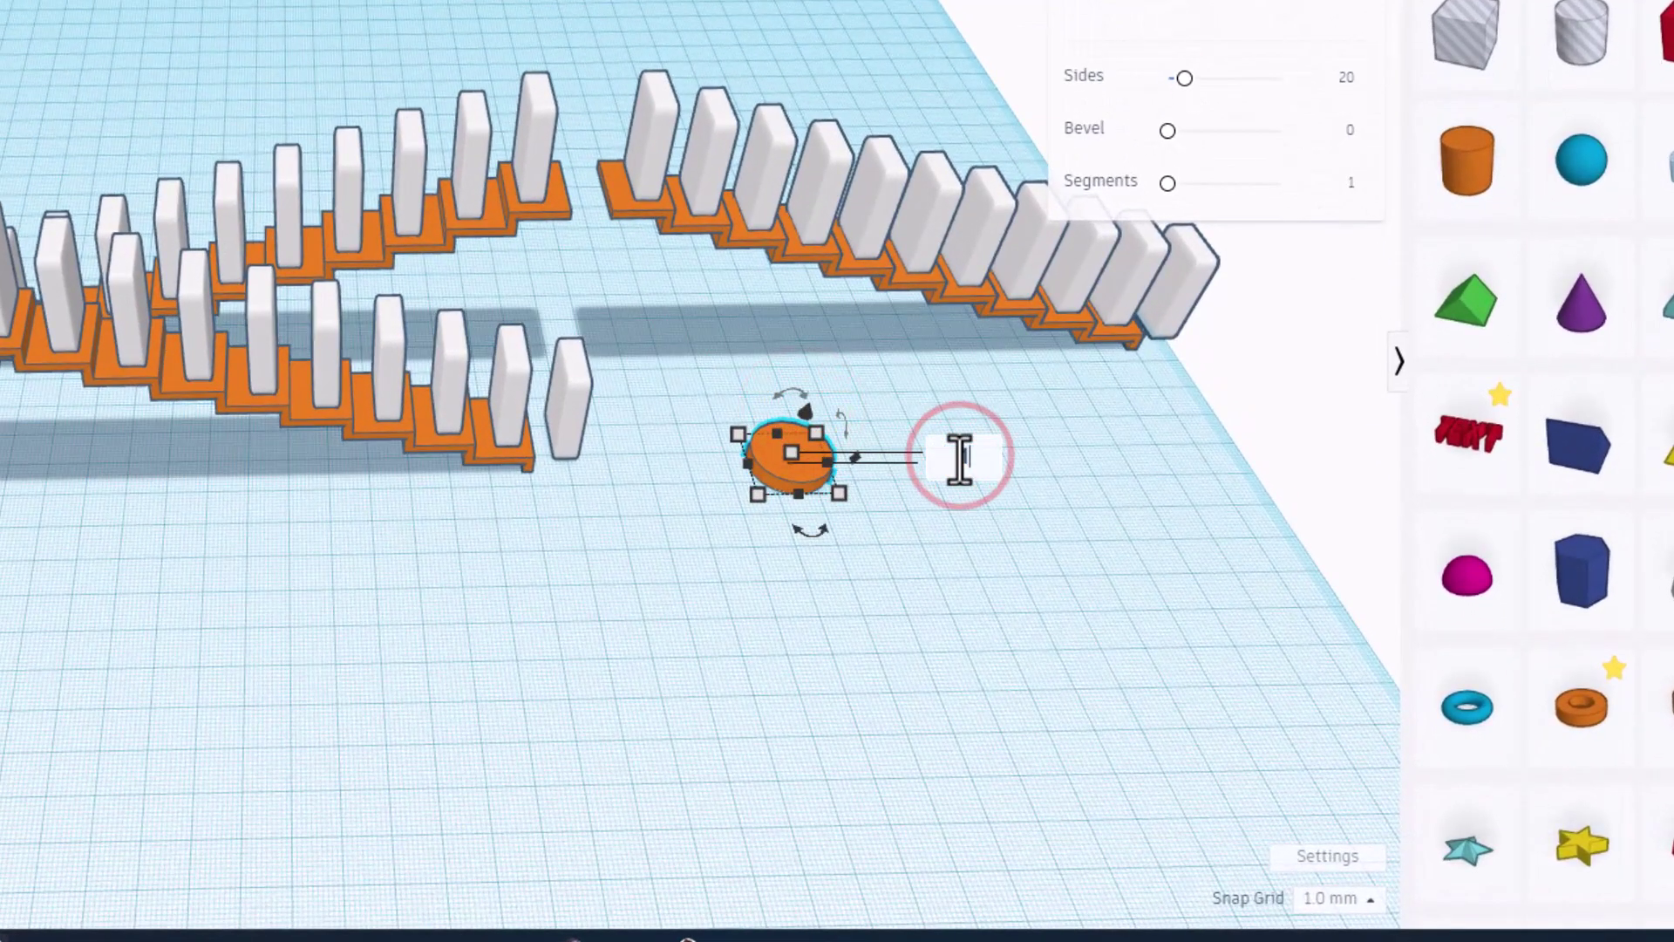
click(1472, 159)
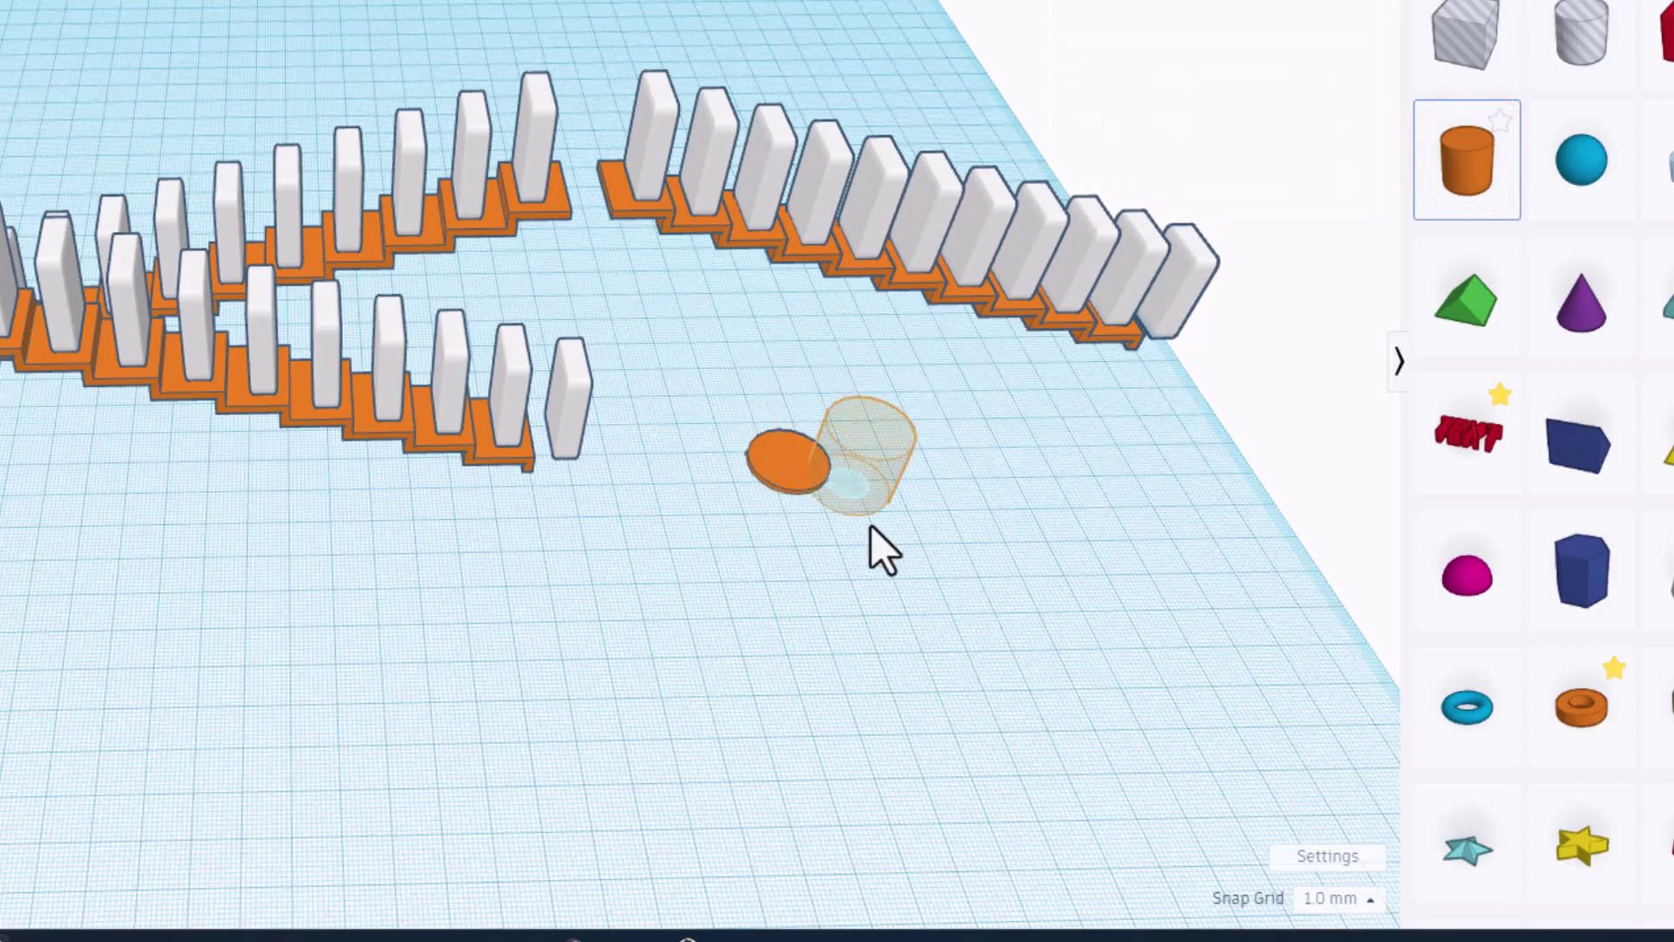
click(788, 462)
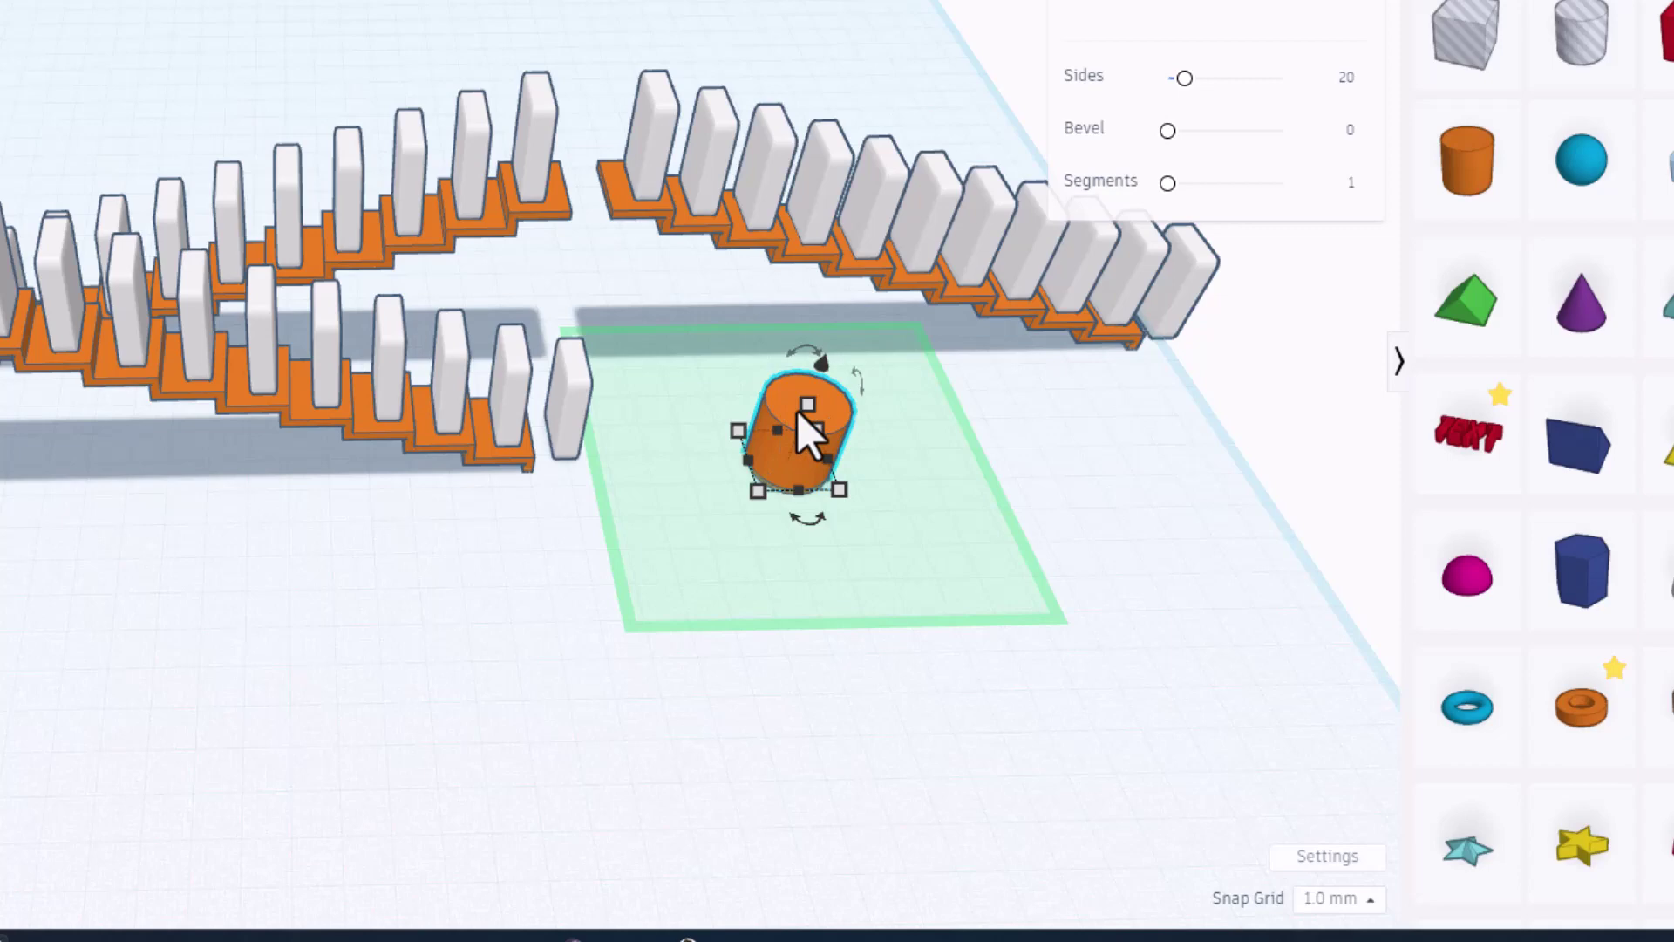
shift+drag(815, 427, 820, 443)
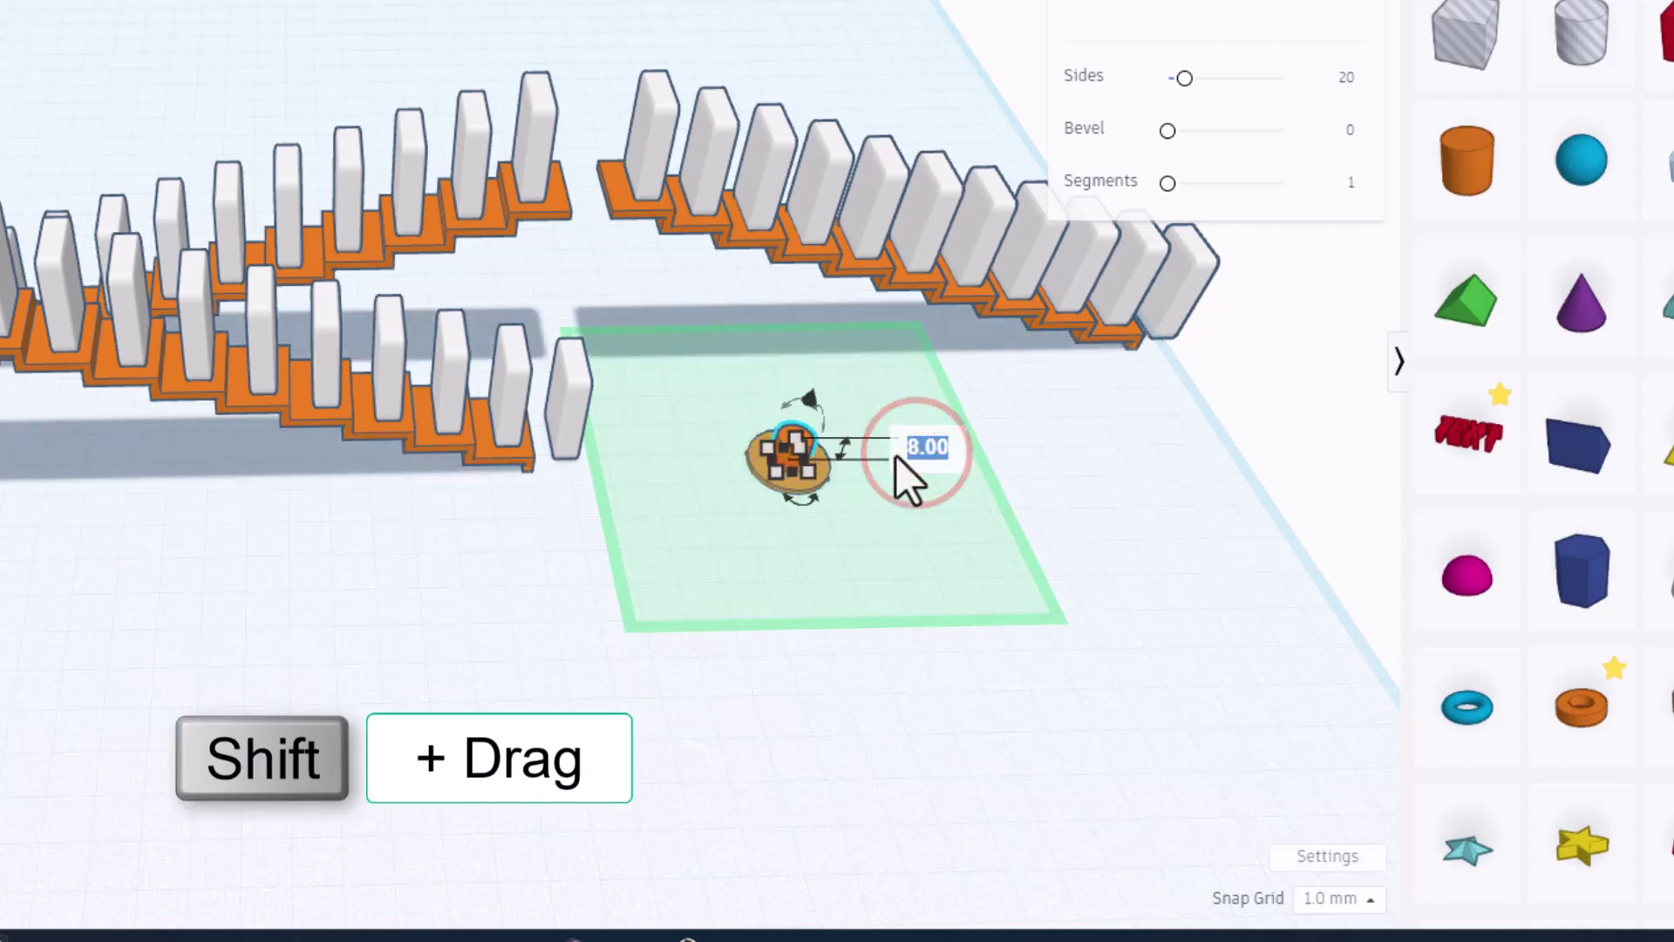
text(5)
key(Return)
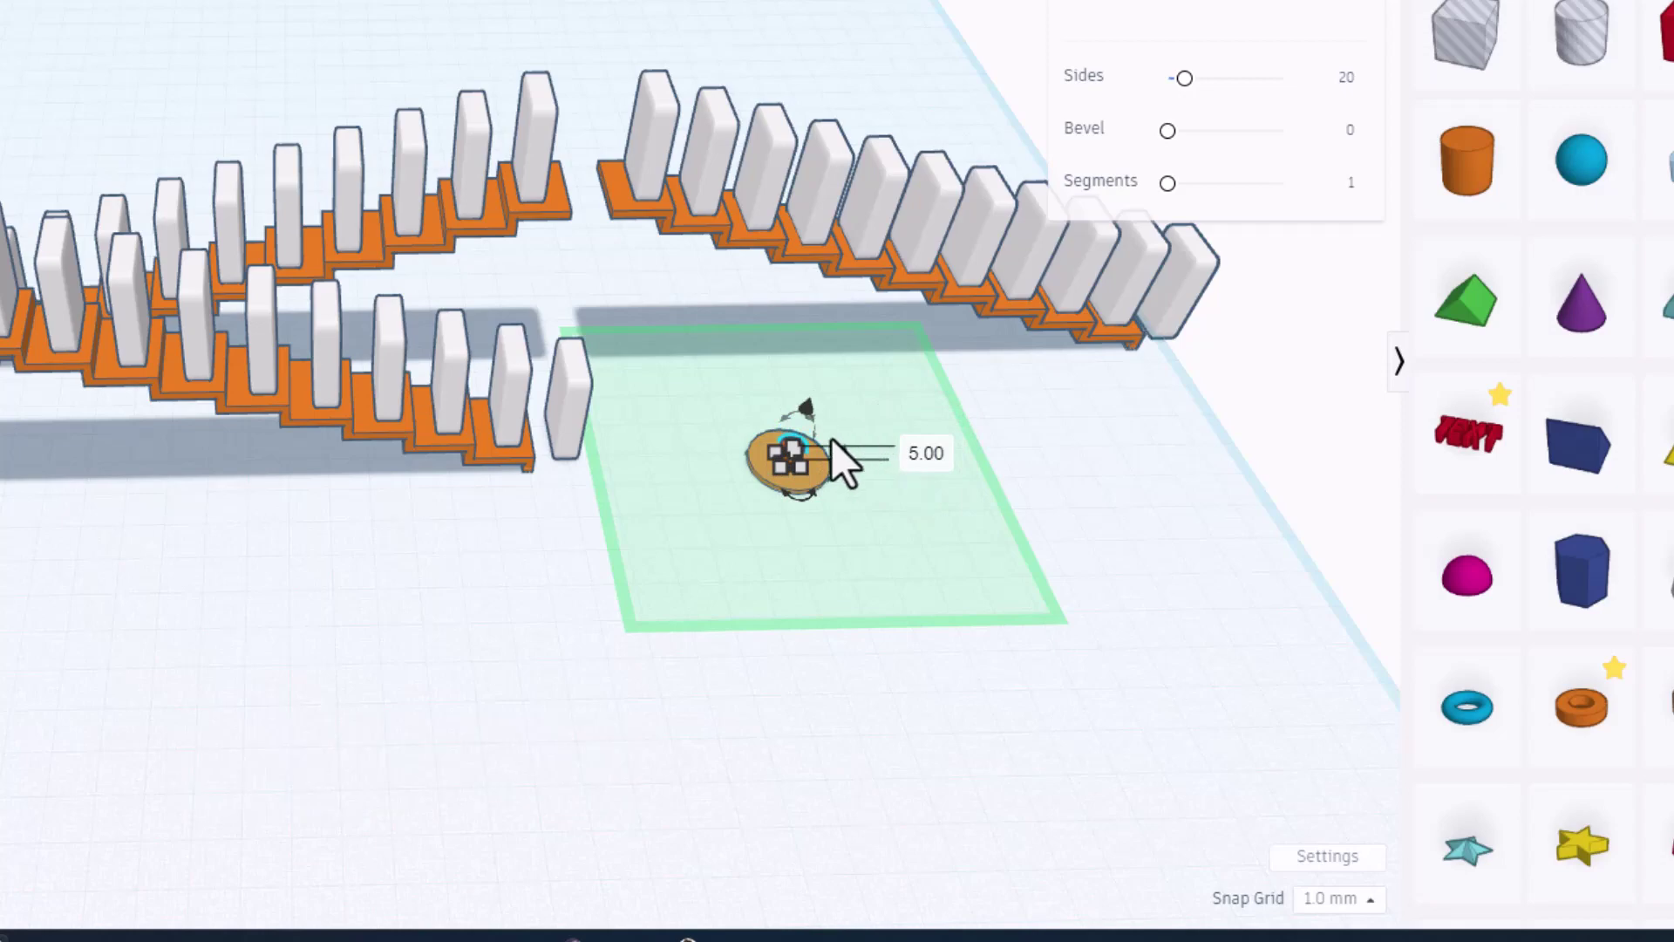
key(f)
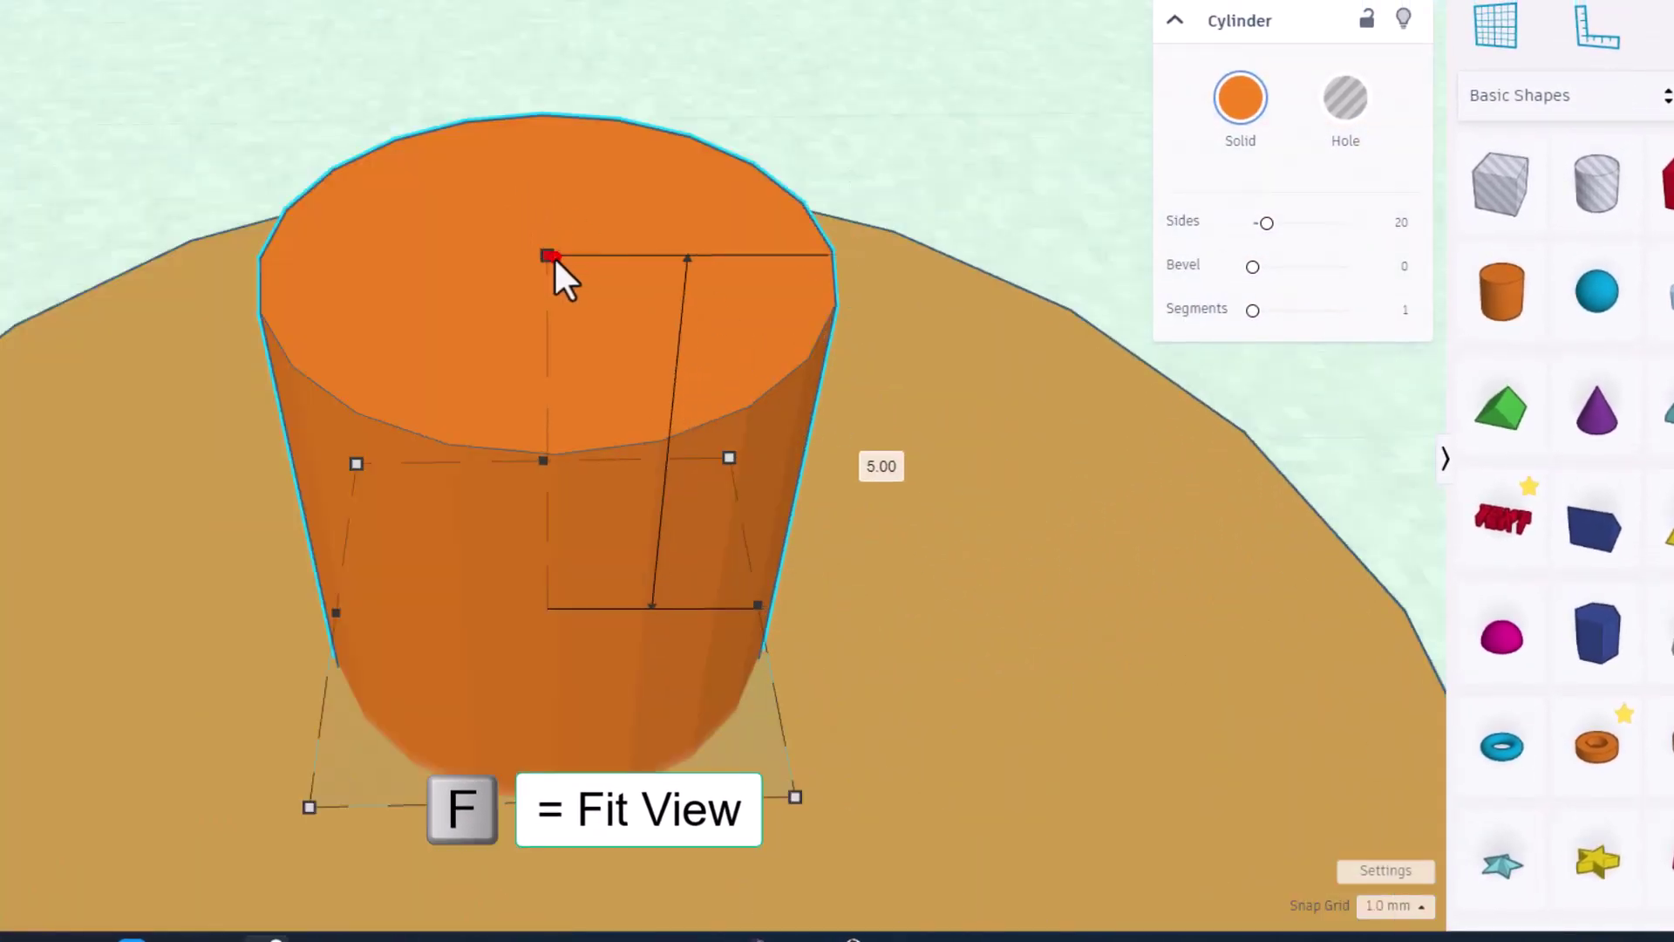
Step: Make the peg cylinder 10 mm tall with 12 sides
drag(549, 255, 580, 9)
scroll(645, 255, down, 5)
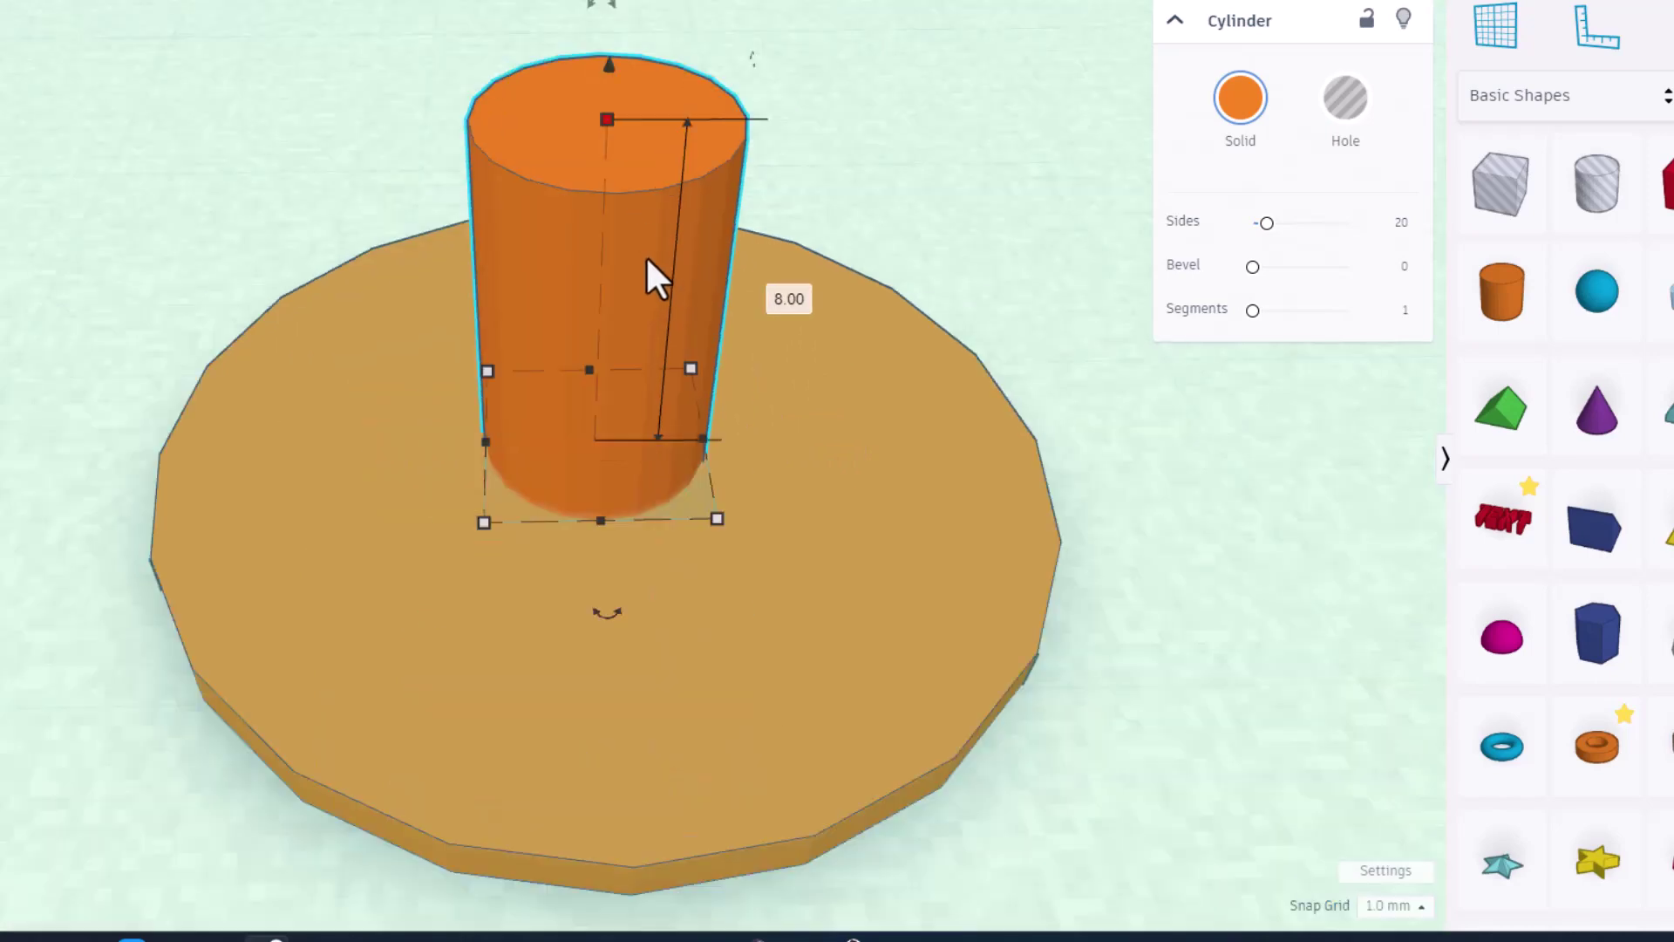
click(782, 282)
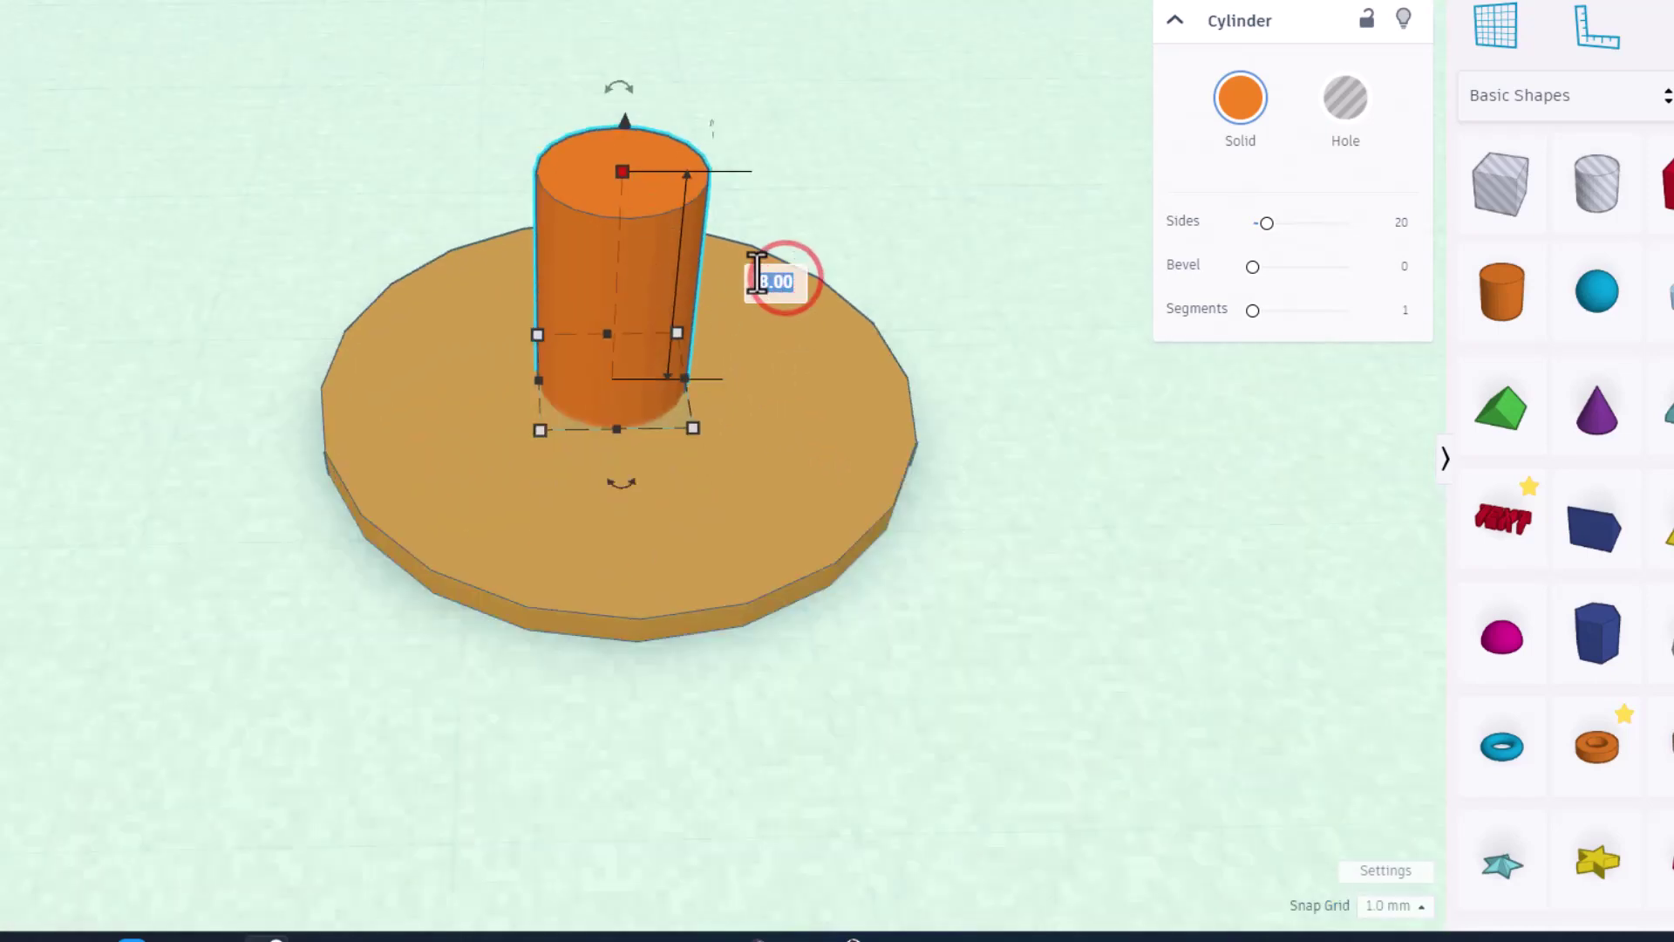
text(10)
key(Return)
click(840, 166)
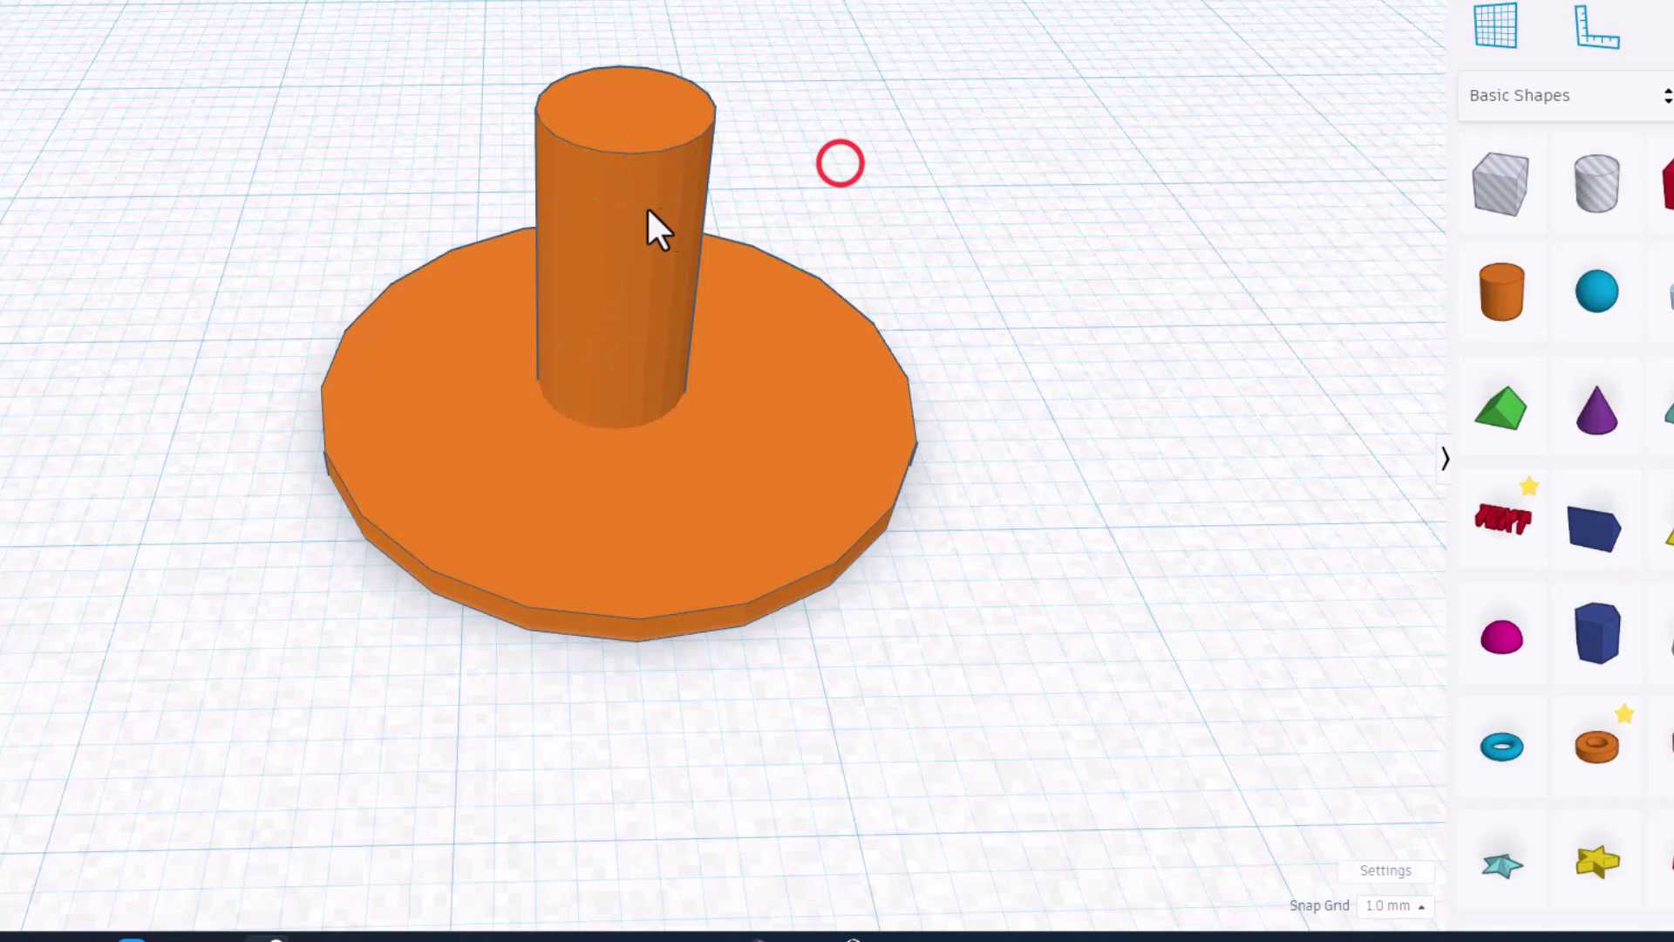
click(645, 207)
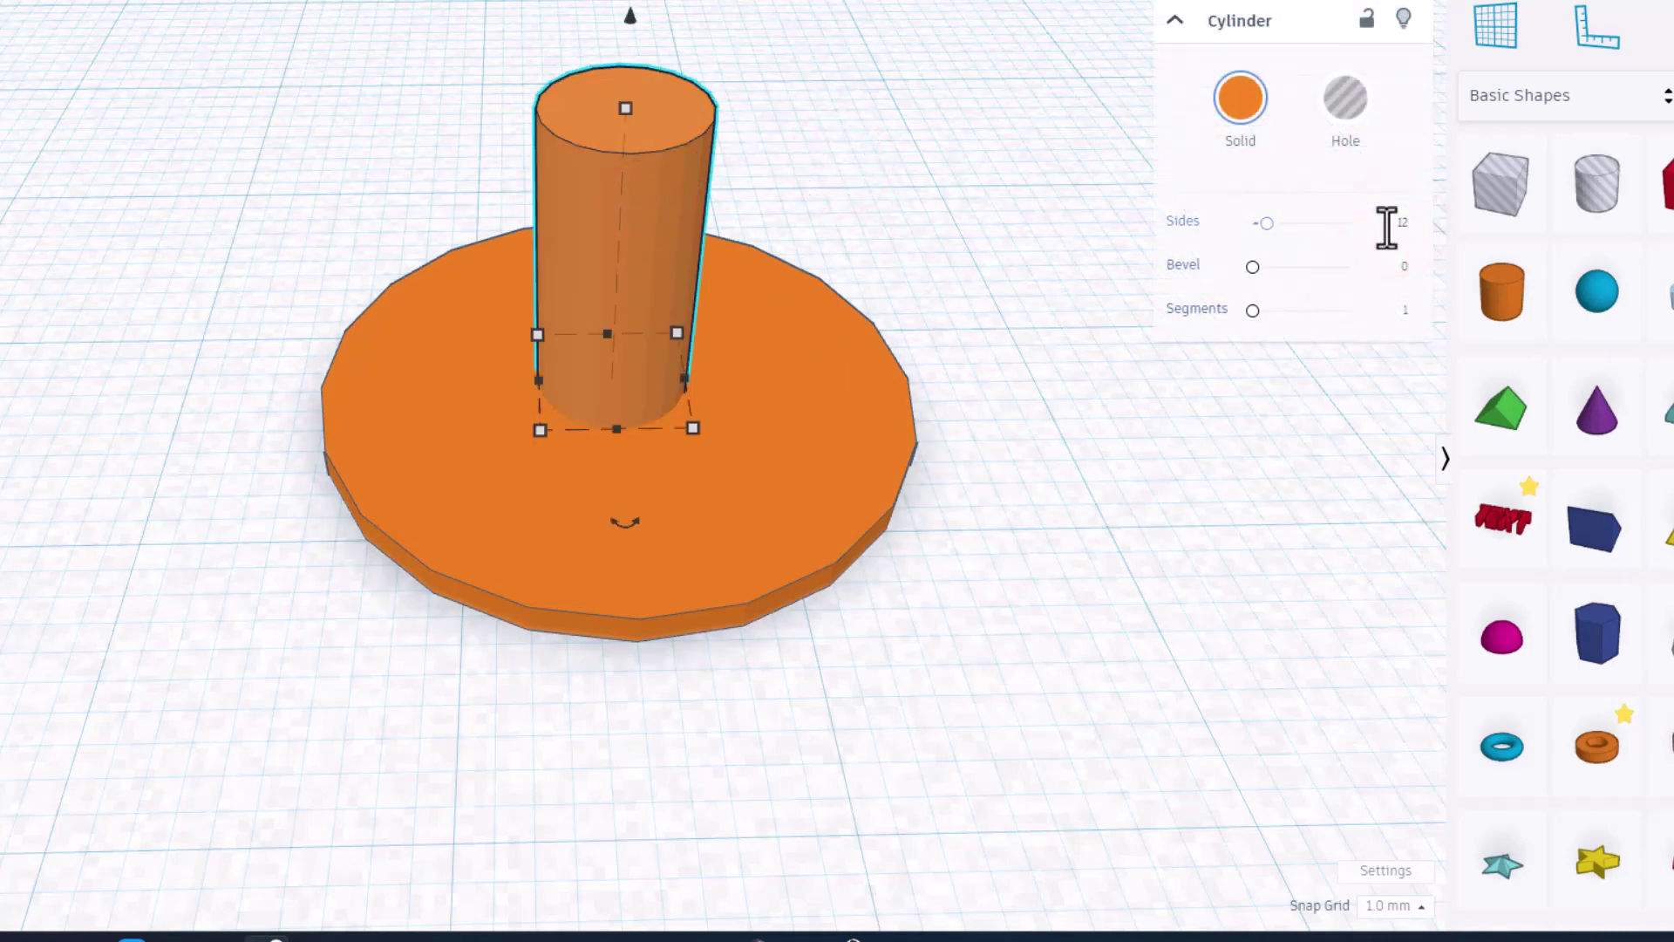
key(Return)
Step: Centre the peg on the disk along both axes and group them into one hub
right_drag(901, 196, 971, 205)
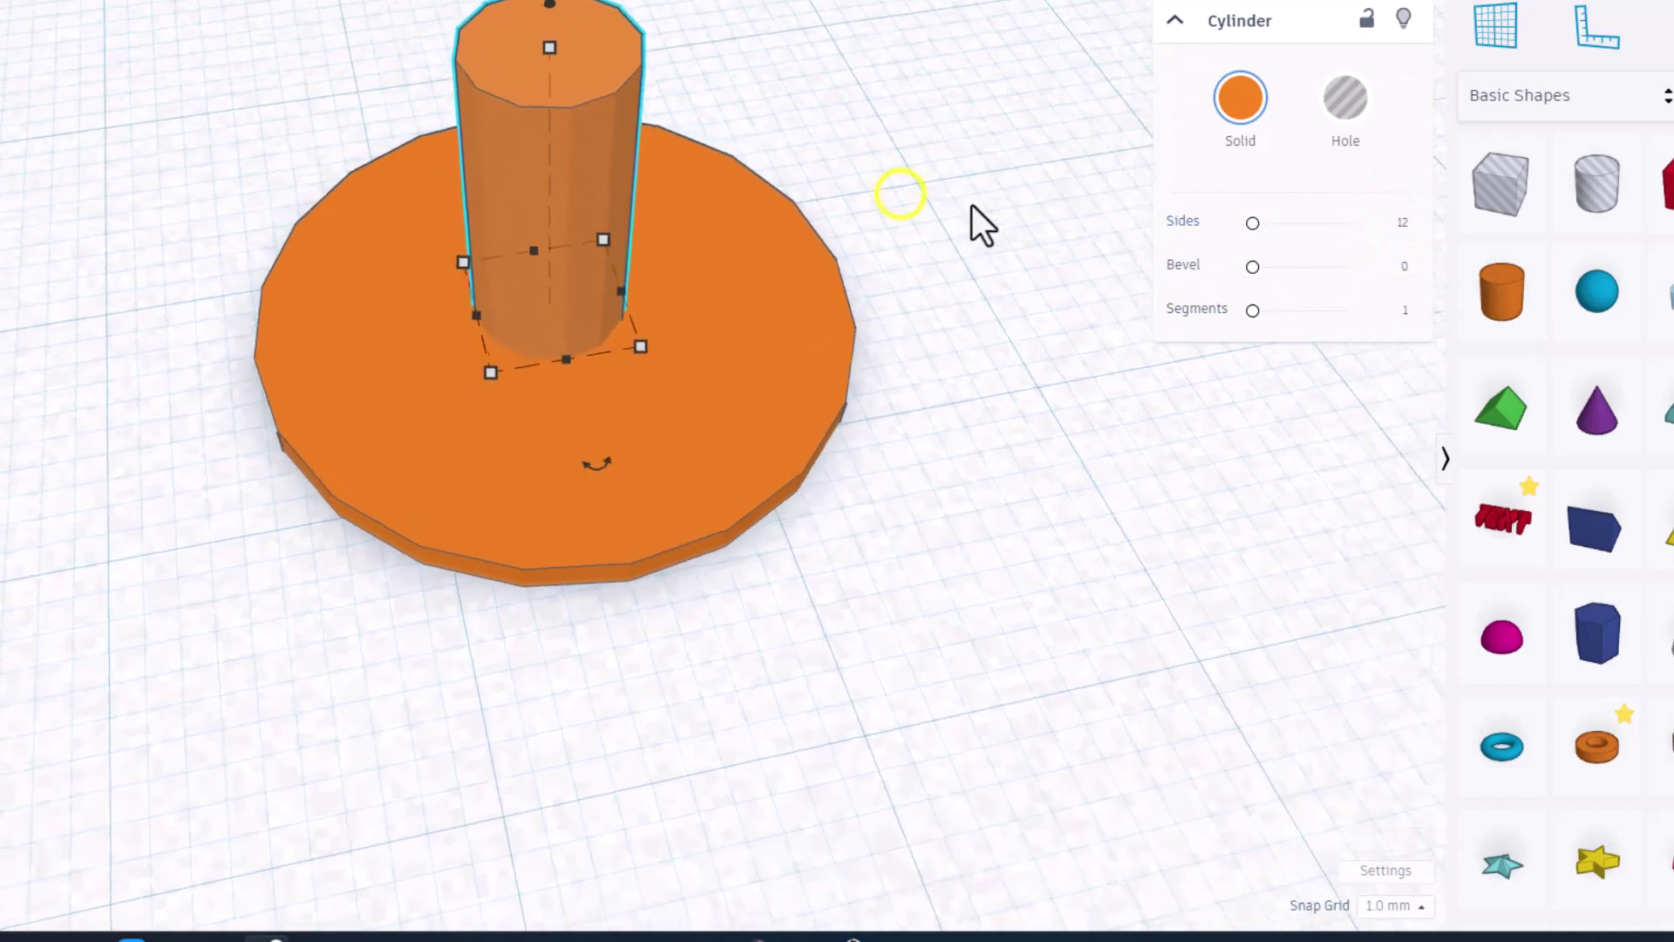
click(976, 179)
drag(912, 123, 548, 361)
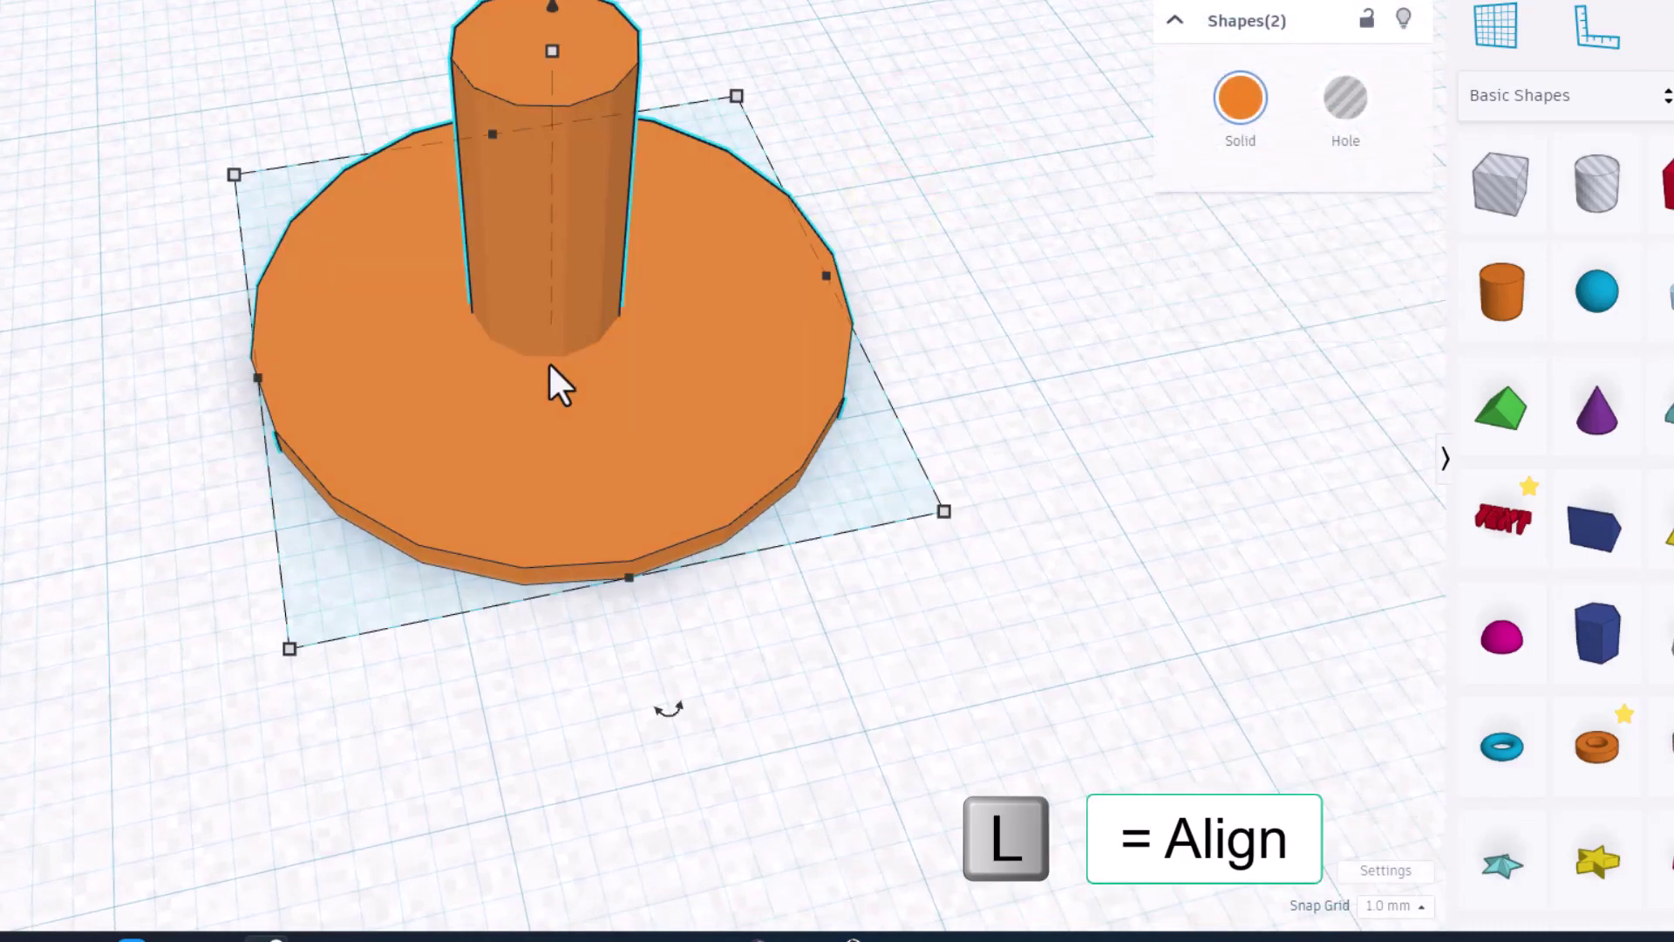
click(125, 403)
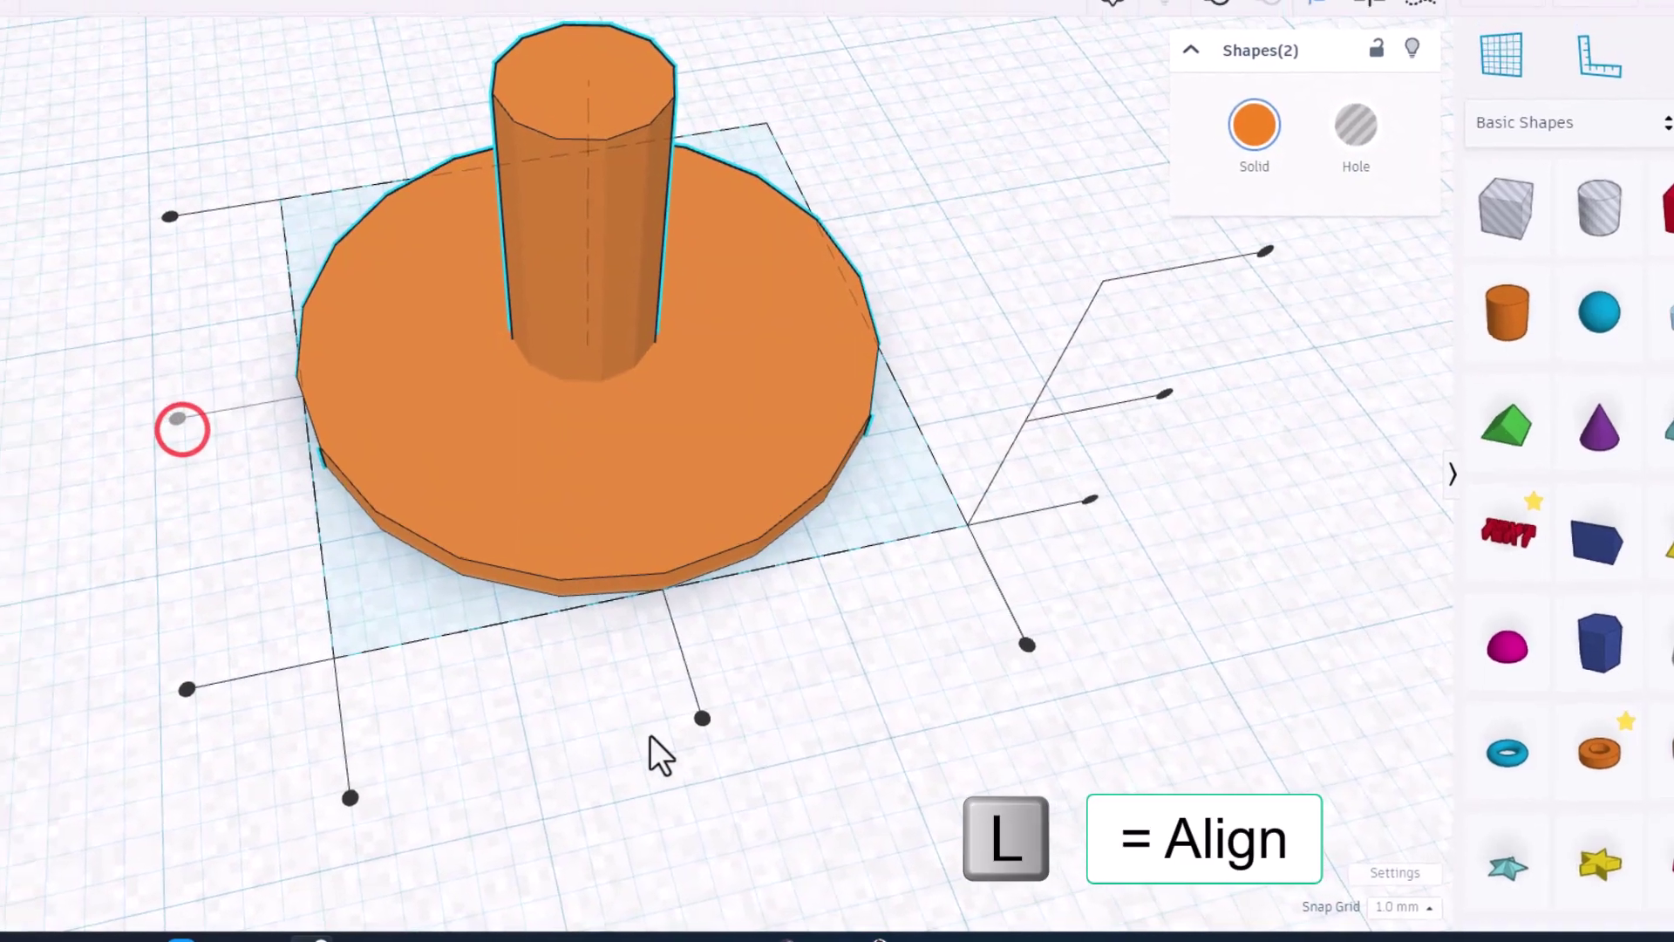
click(702, 718)
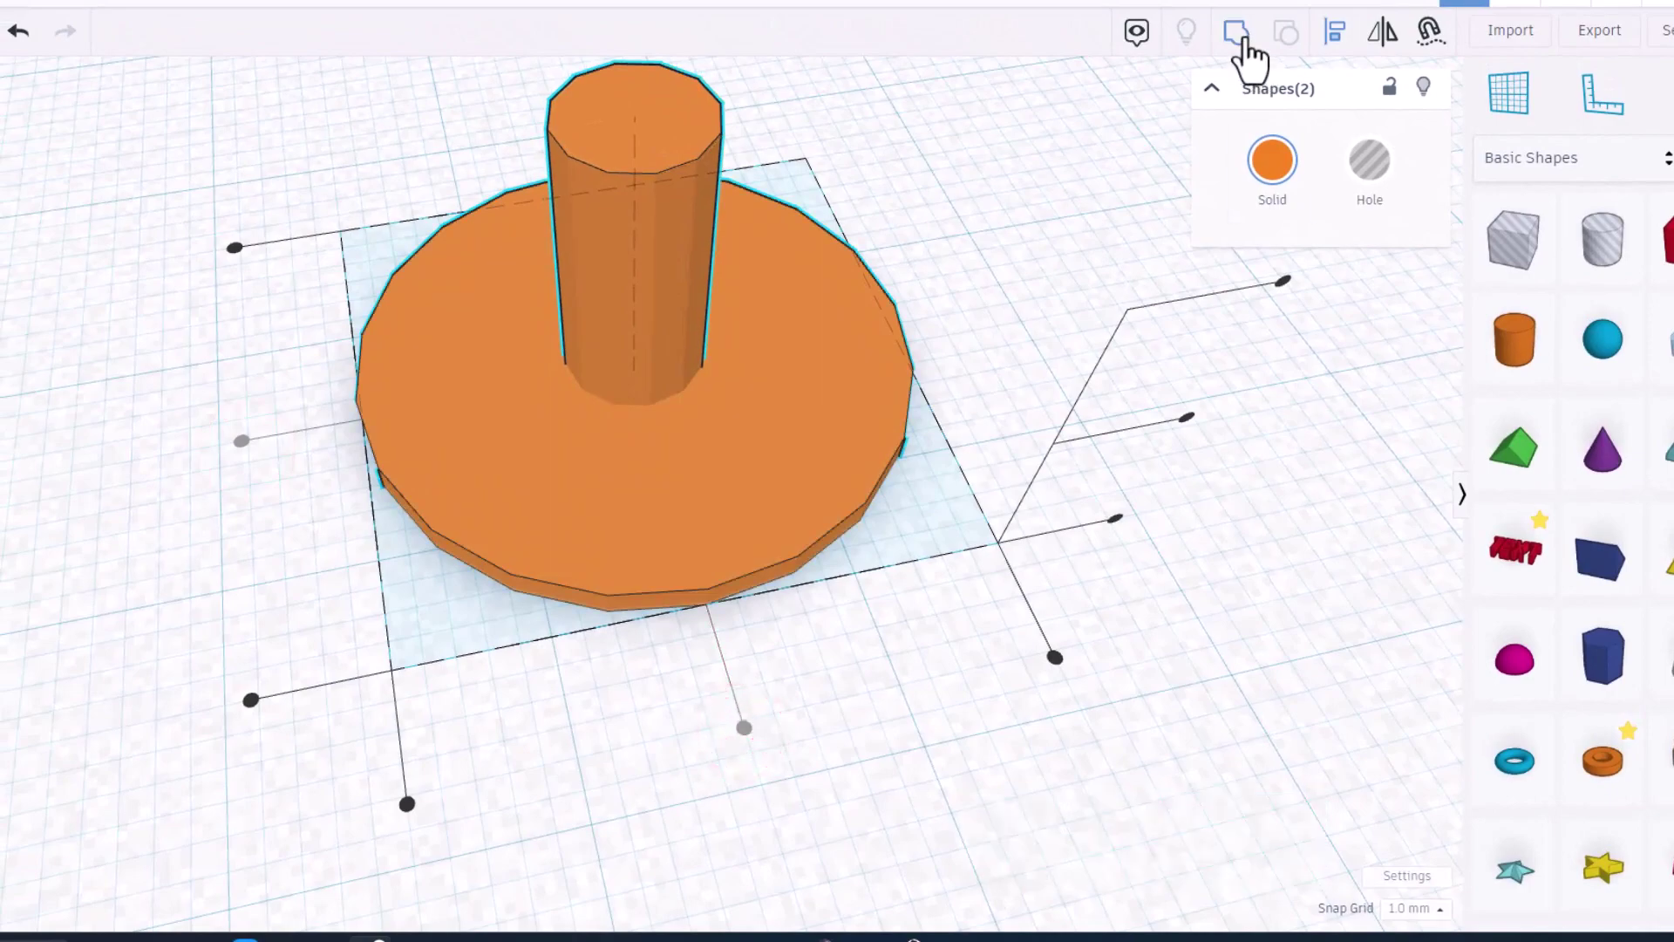
click(1236, 35)
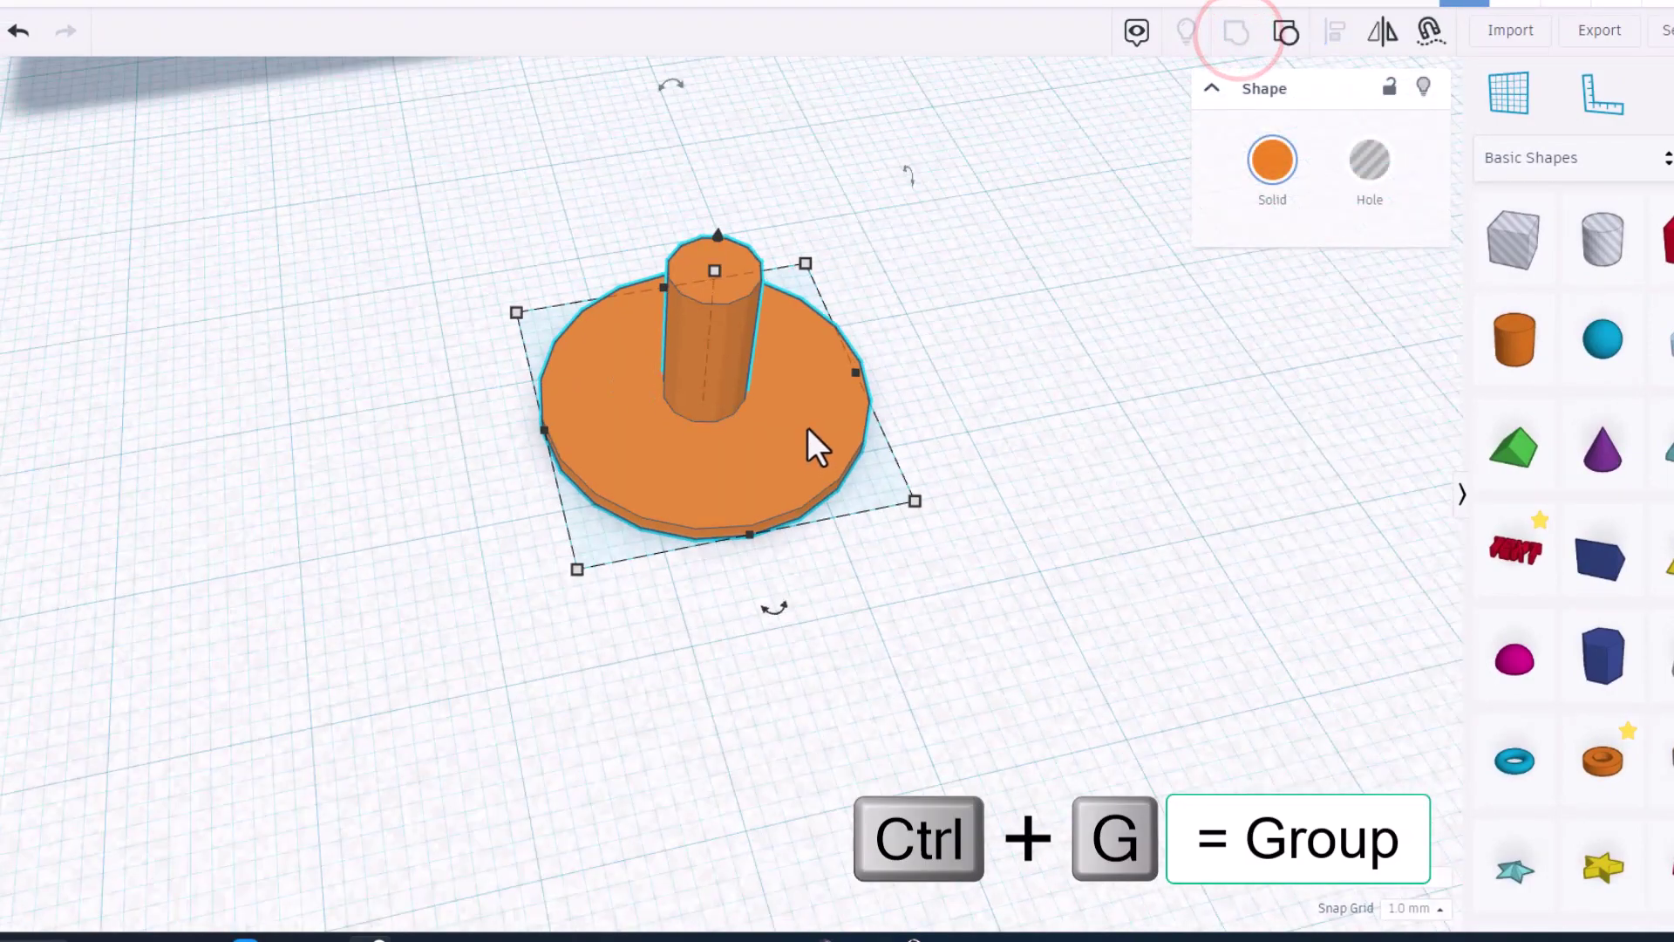
scroll(807, 429, down, 5)
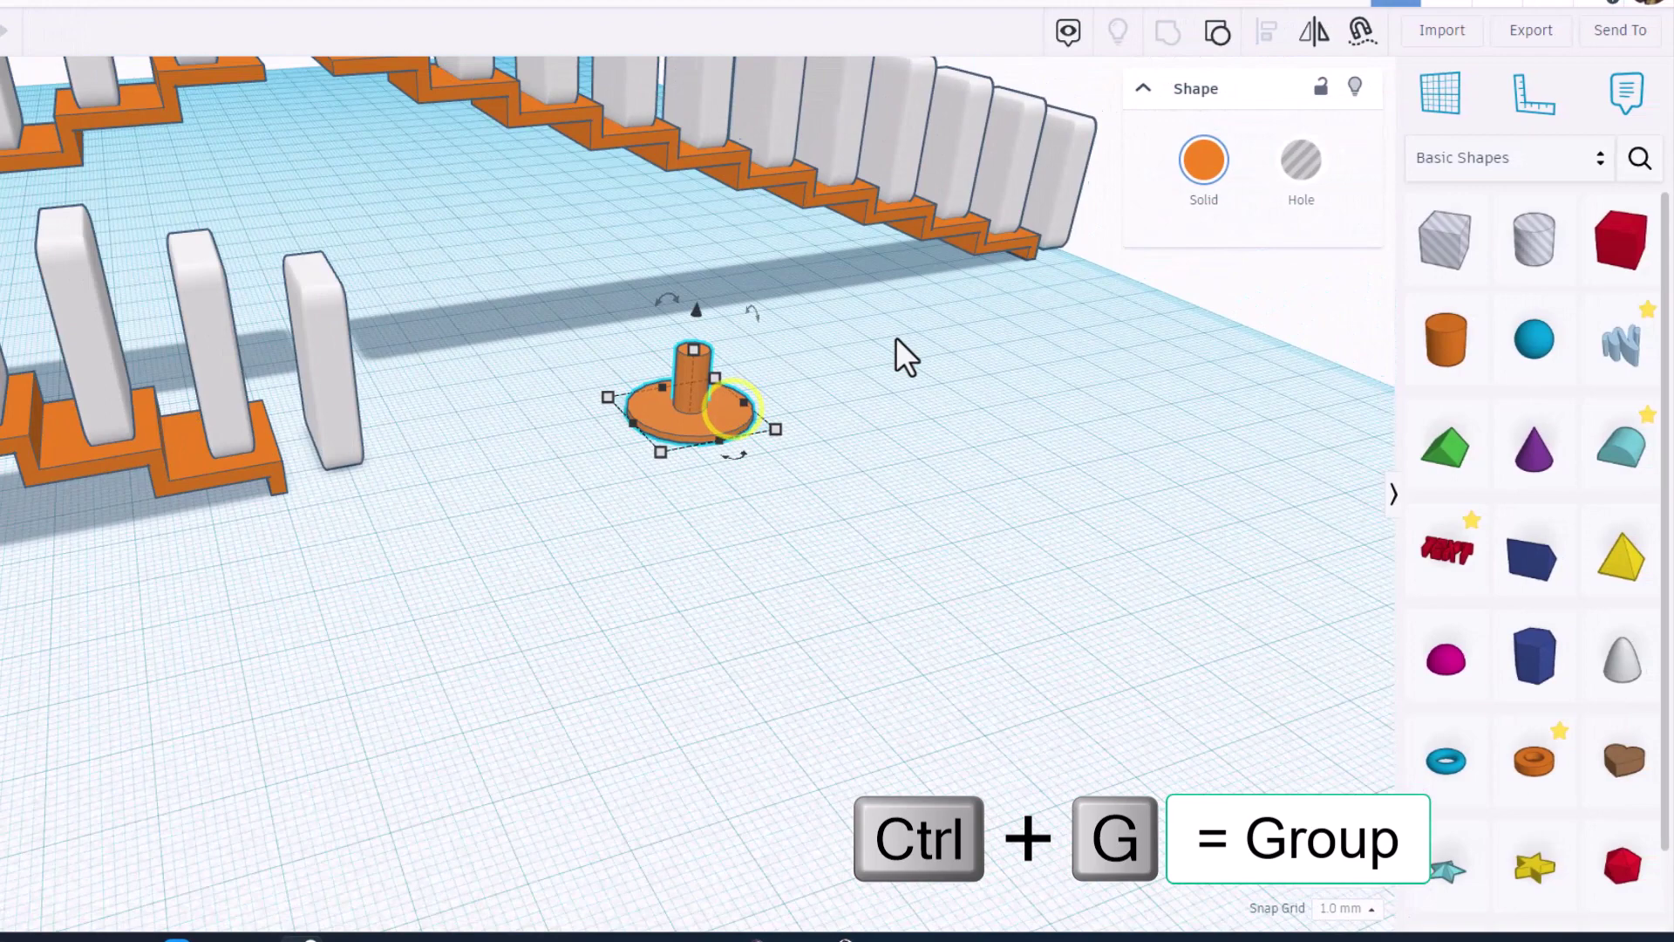
Step: Add a red box beside the hub, size it 4 mm and stretch it to a 25 mm bar
right_drag(765, 306, 567, 355)
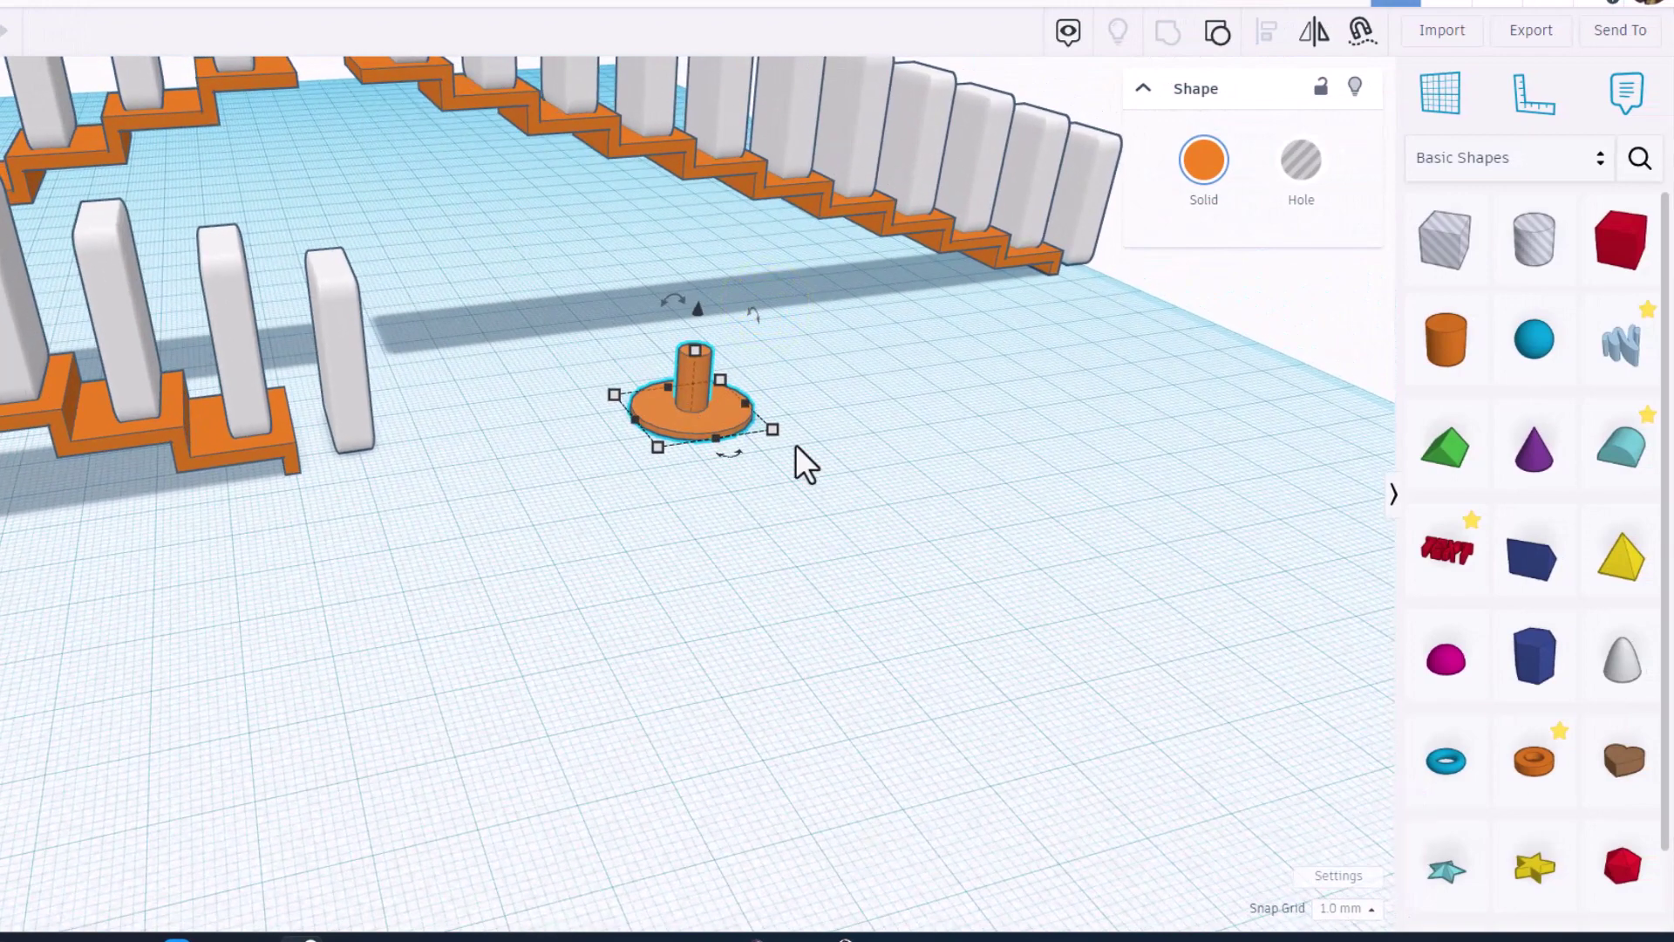
drag(1617, 248, 755, 526)
shift+drag(774, 408, 783, 463)
click(898, 485)
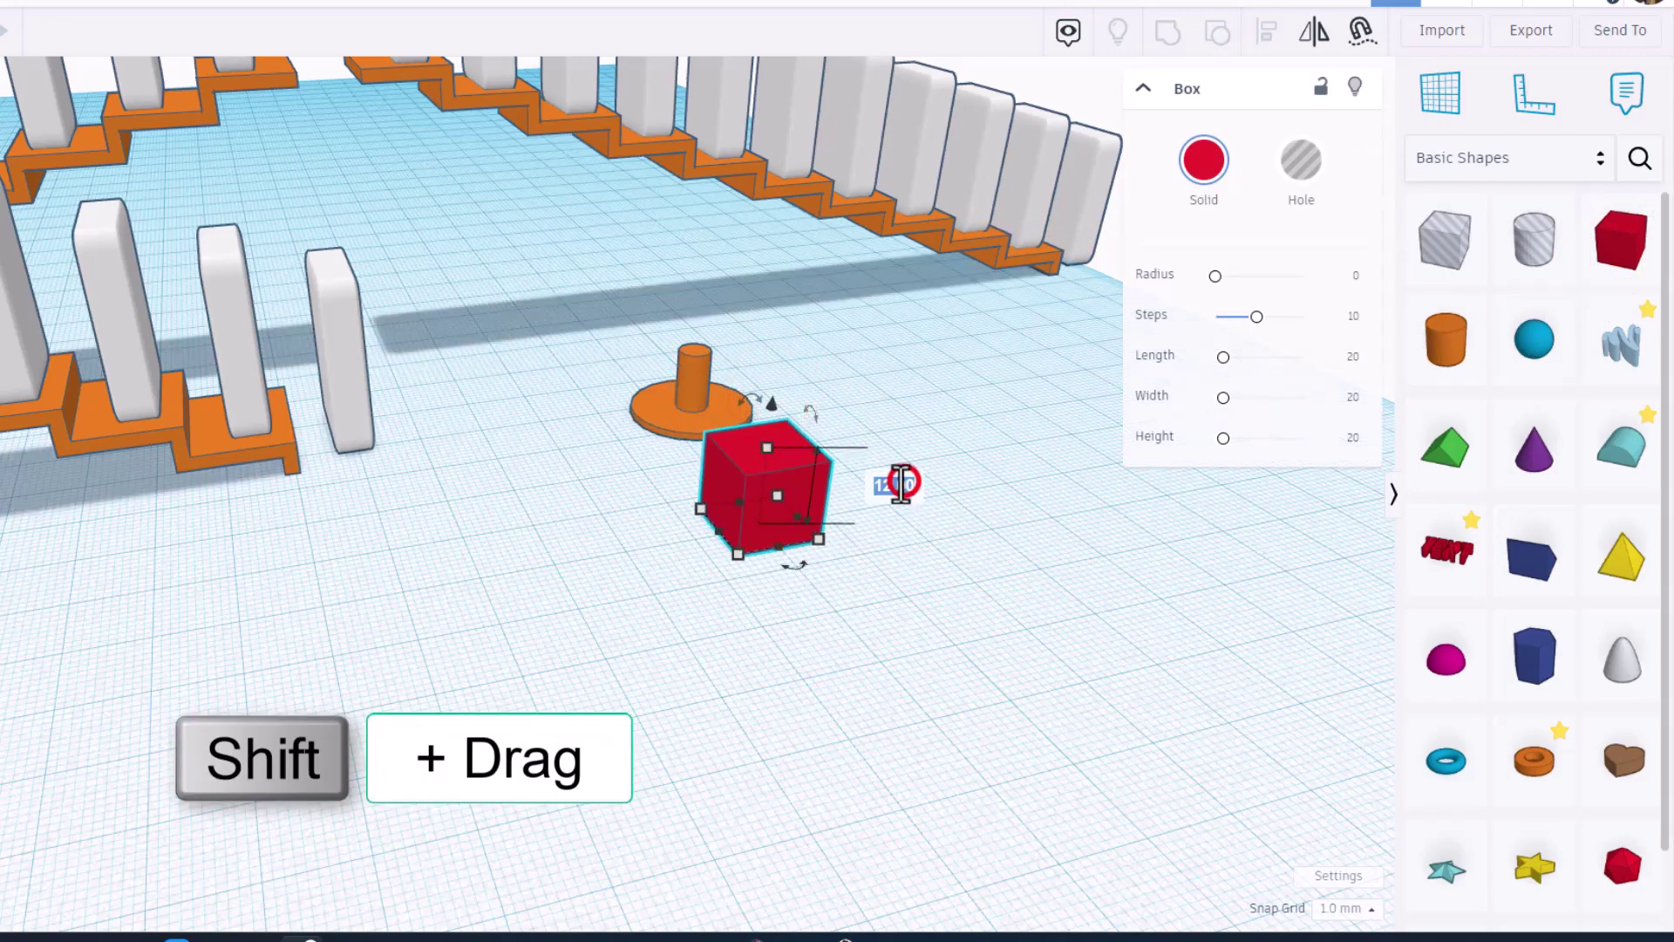
text(4)
key(Return)
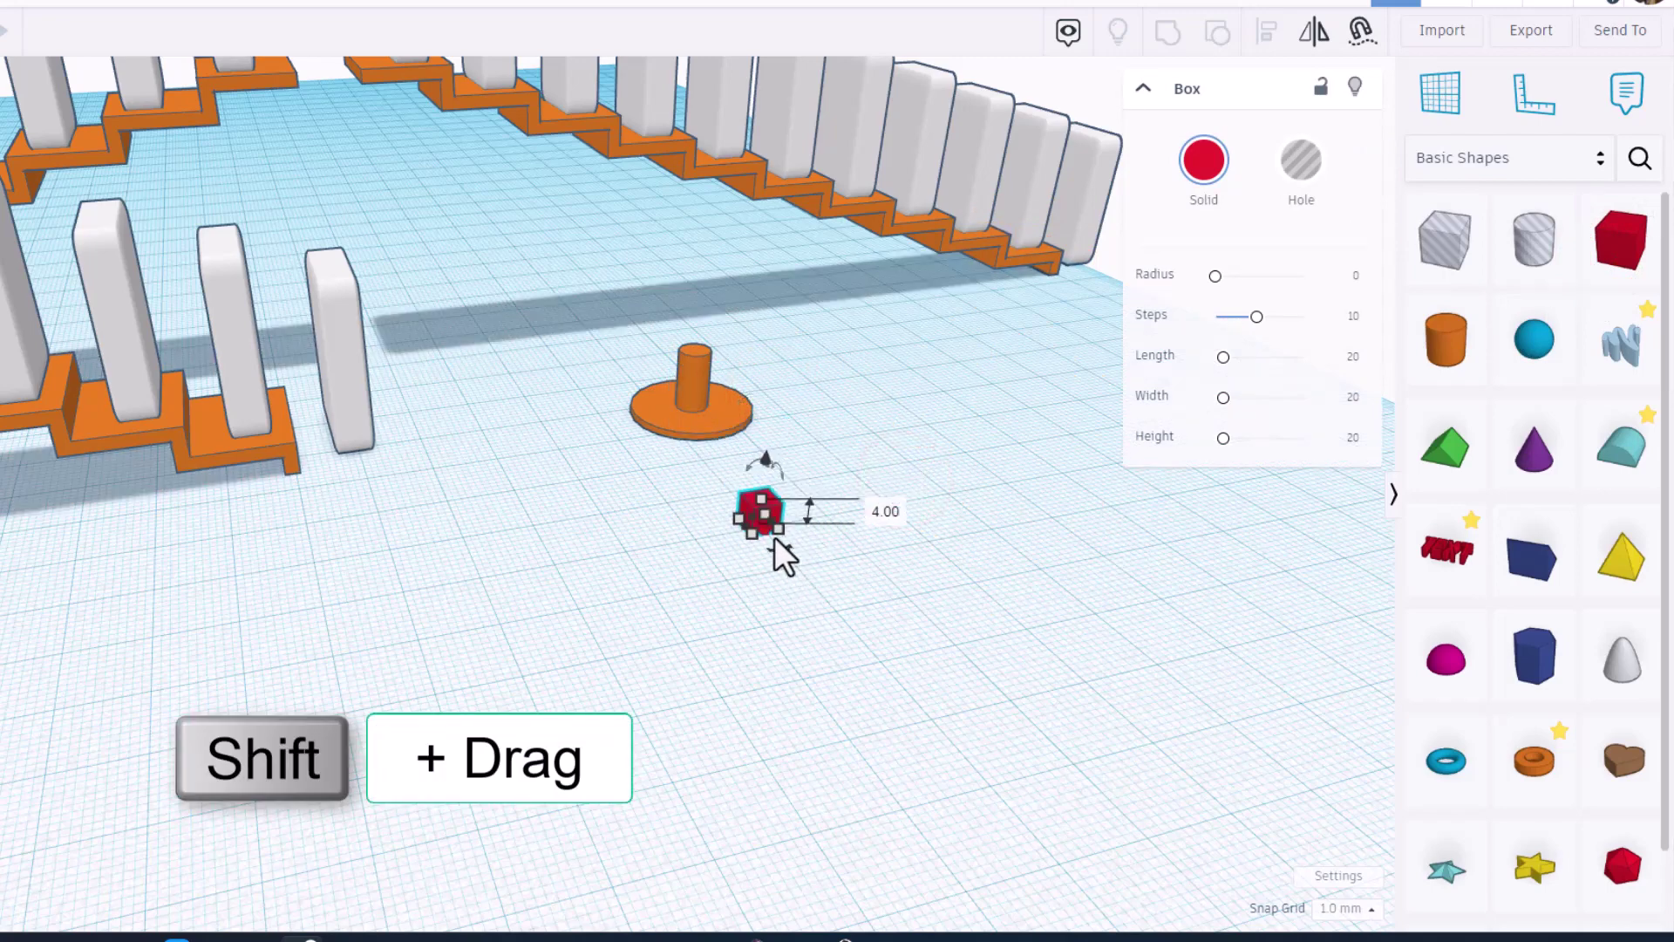
drag(778, 529, 858, 657)
click(659, 598)
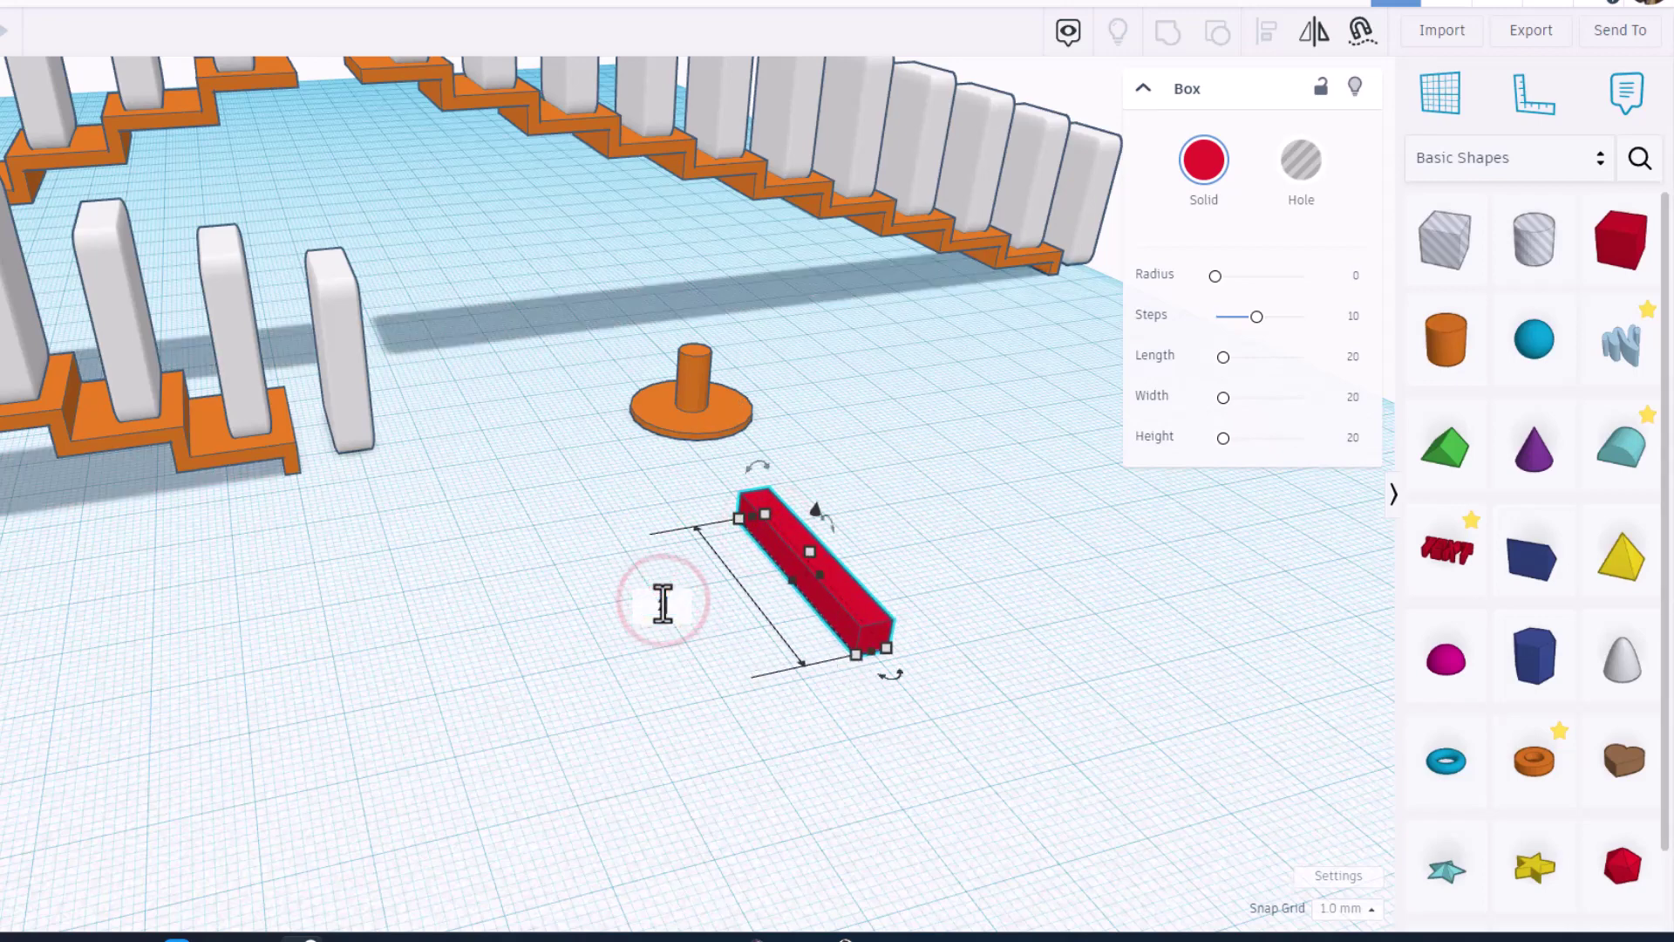
text(25)
key(Return)
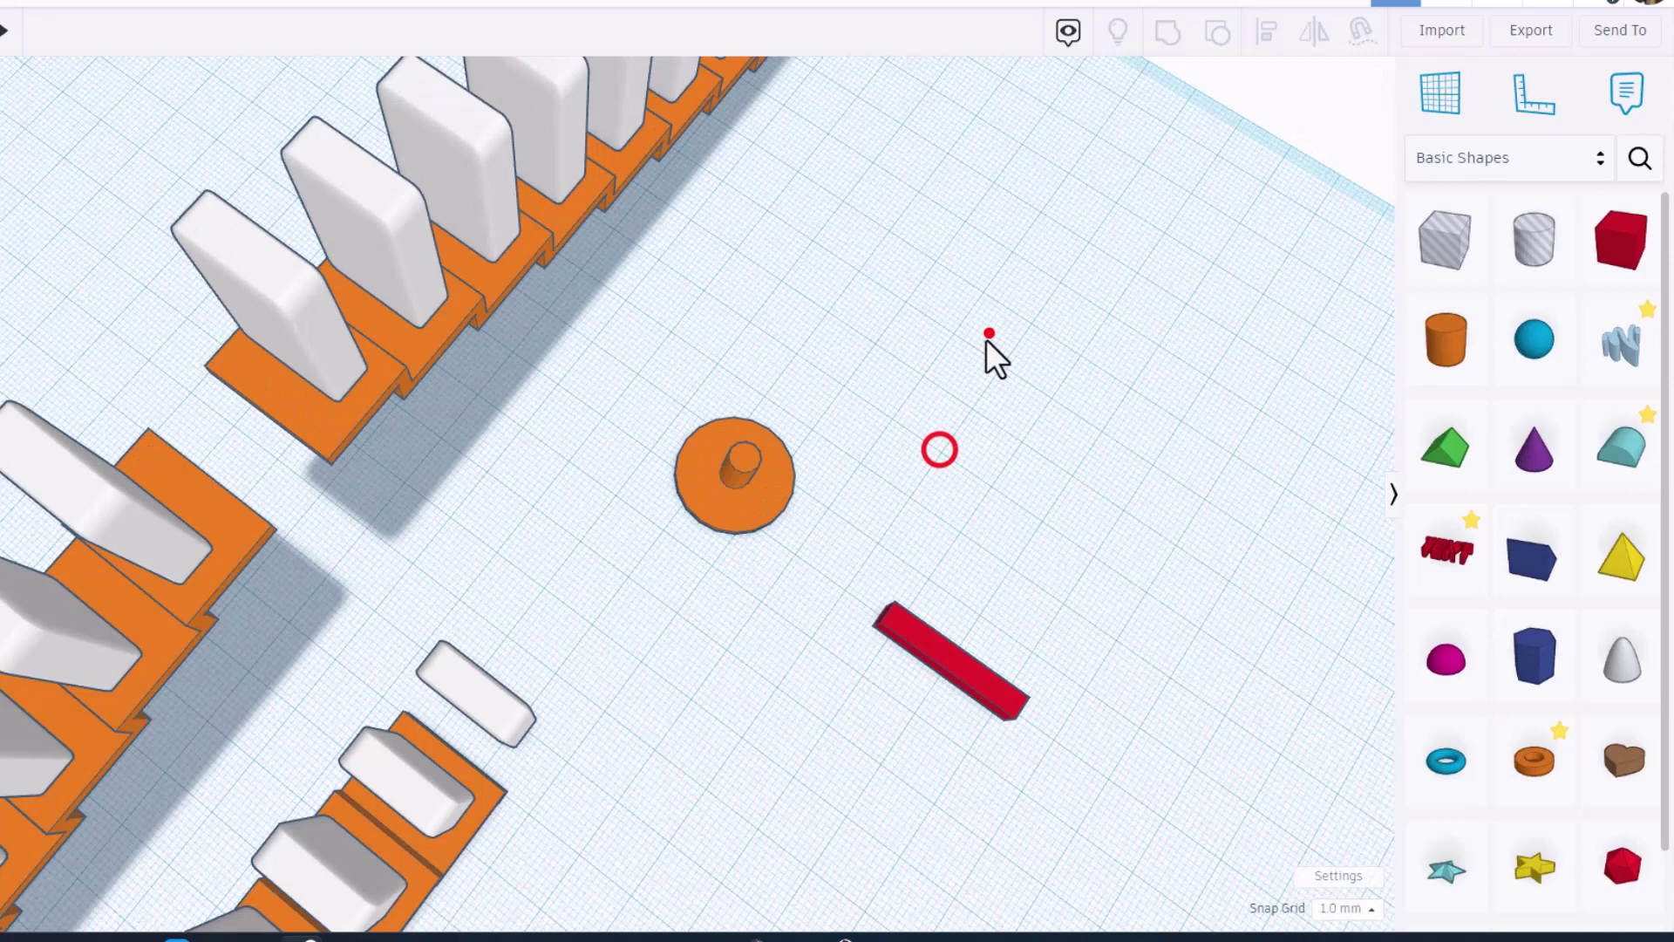
Step: Centre the red bar across the orange hub using alignment
drag(986, 331, 762, 645)
key(l)
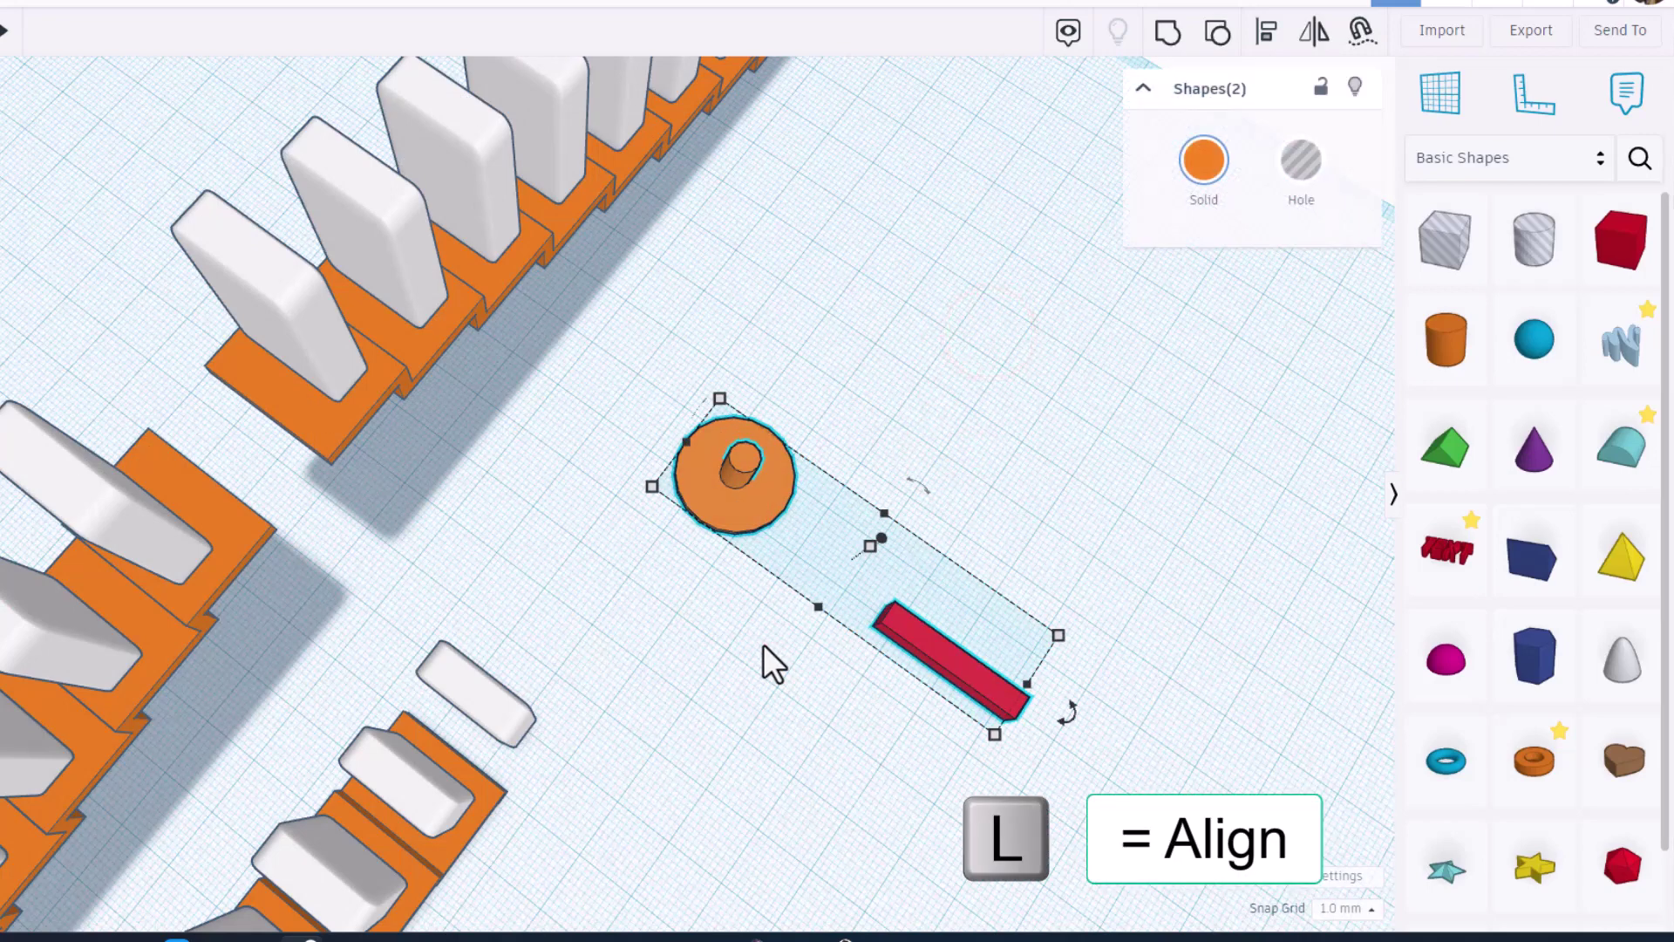
key(l)
click(650, 416)
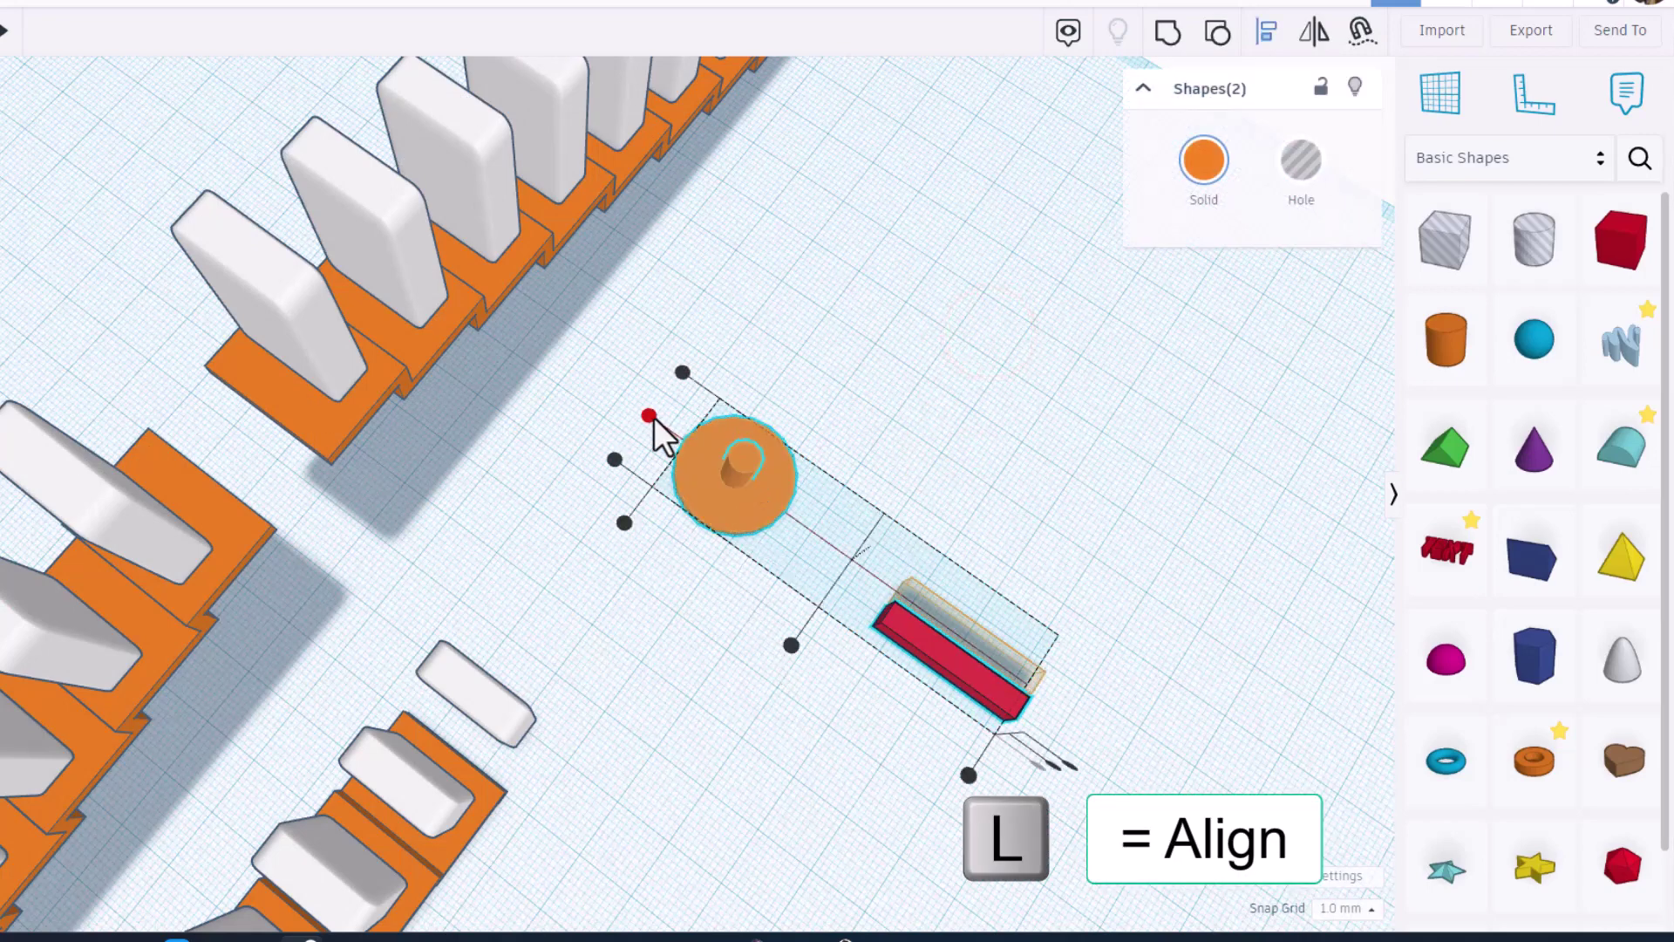
click(794, 650)
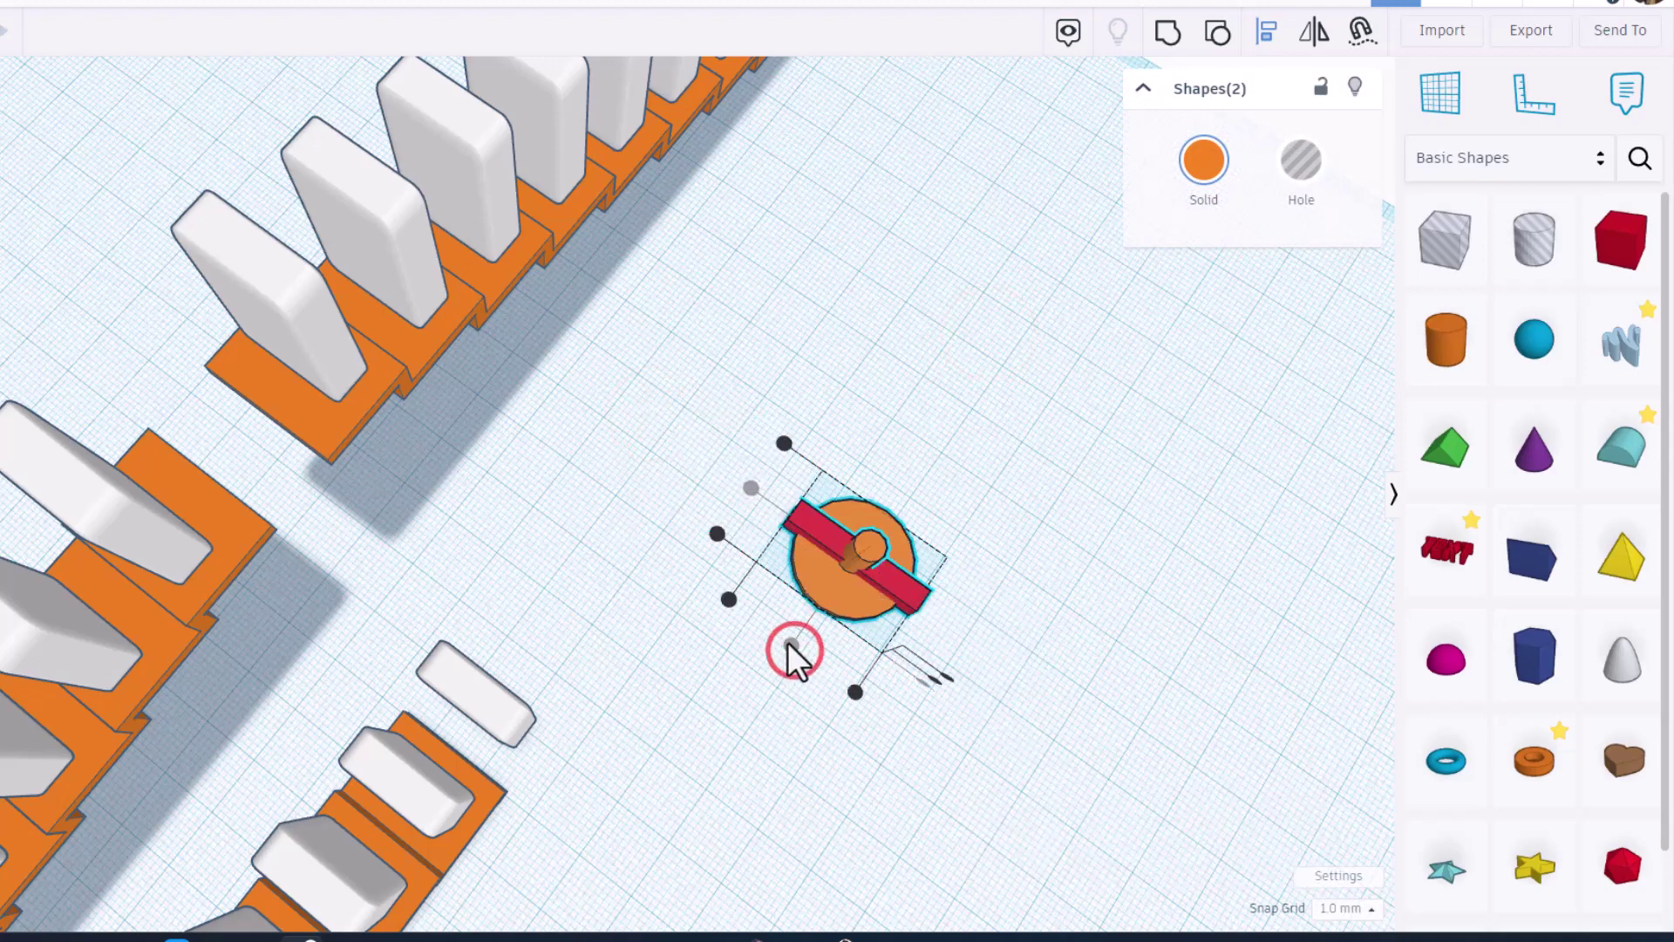
Step: Set snap grid to 5.0 mm, position bars on opposite sides of the hub, and group them
click(904, 613)
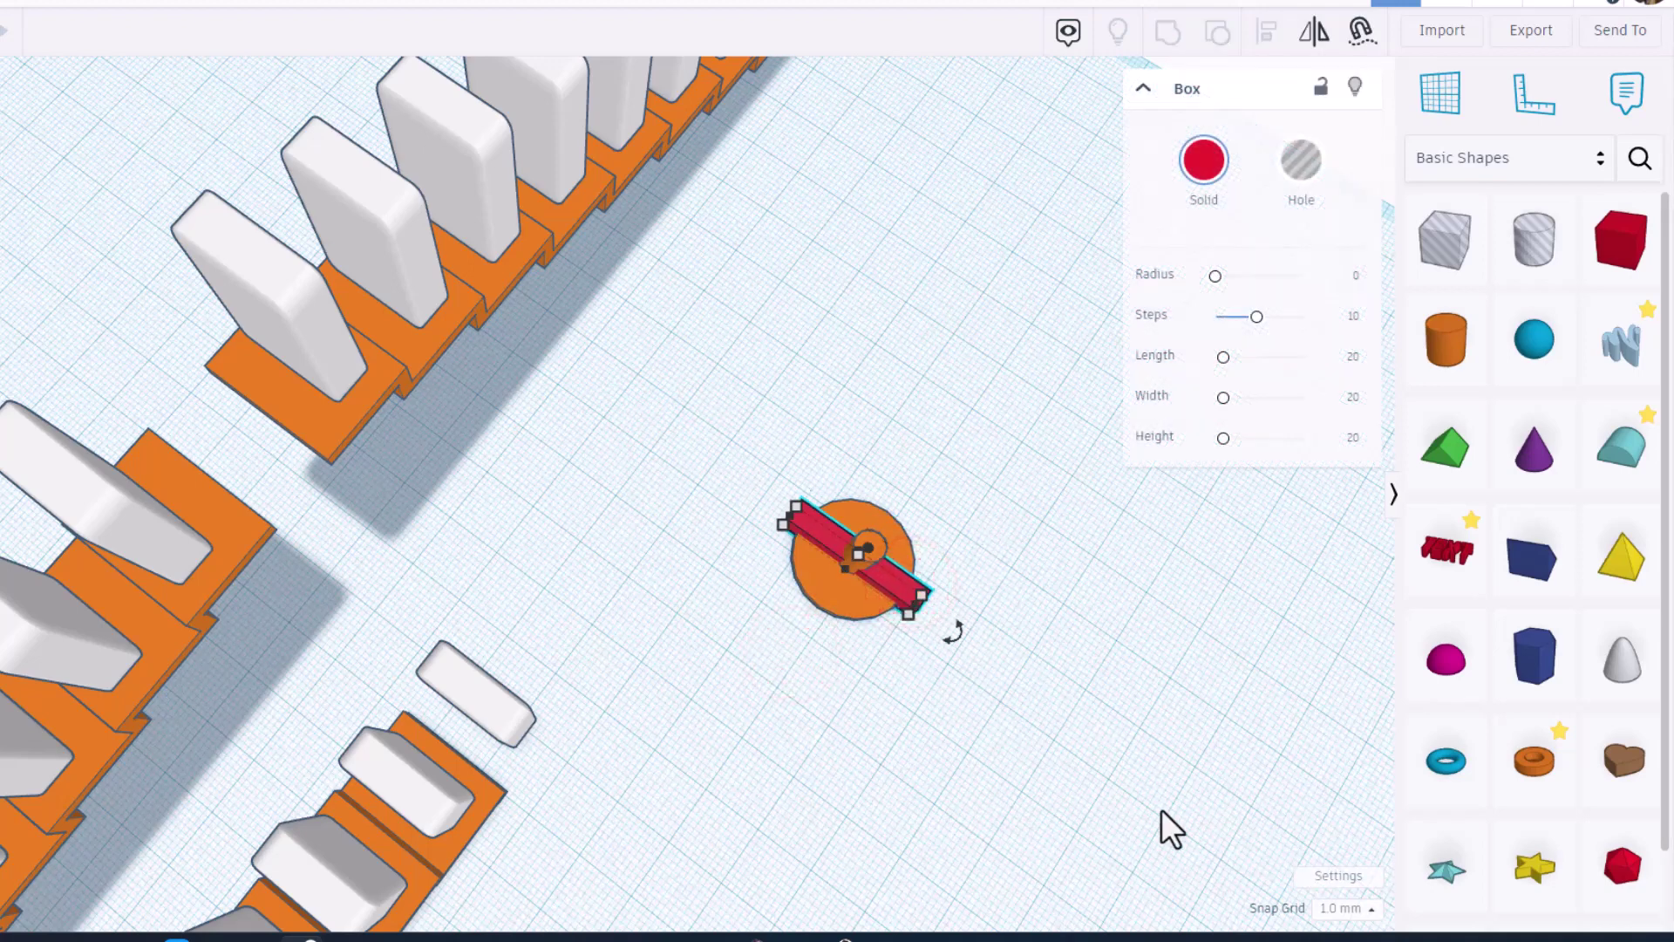
click(1342, 908)
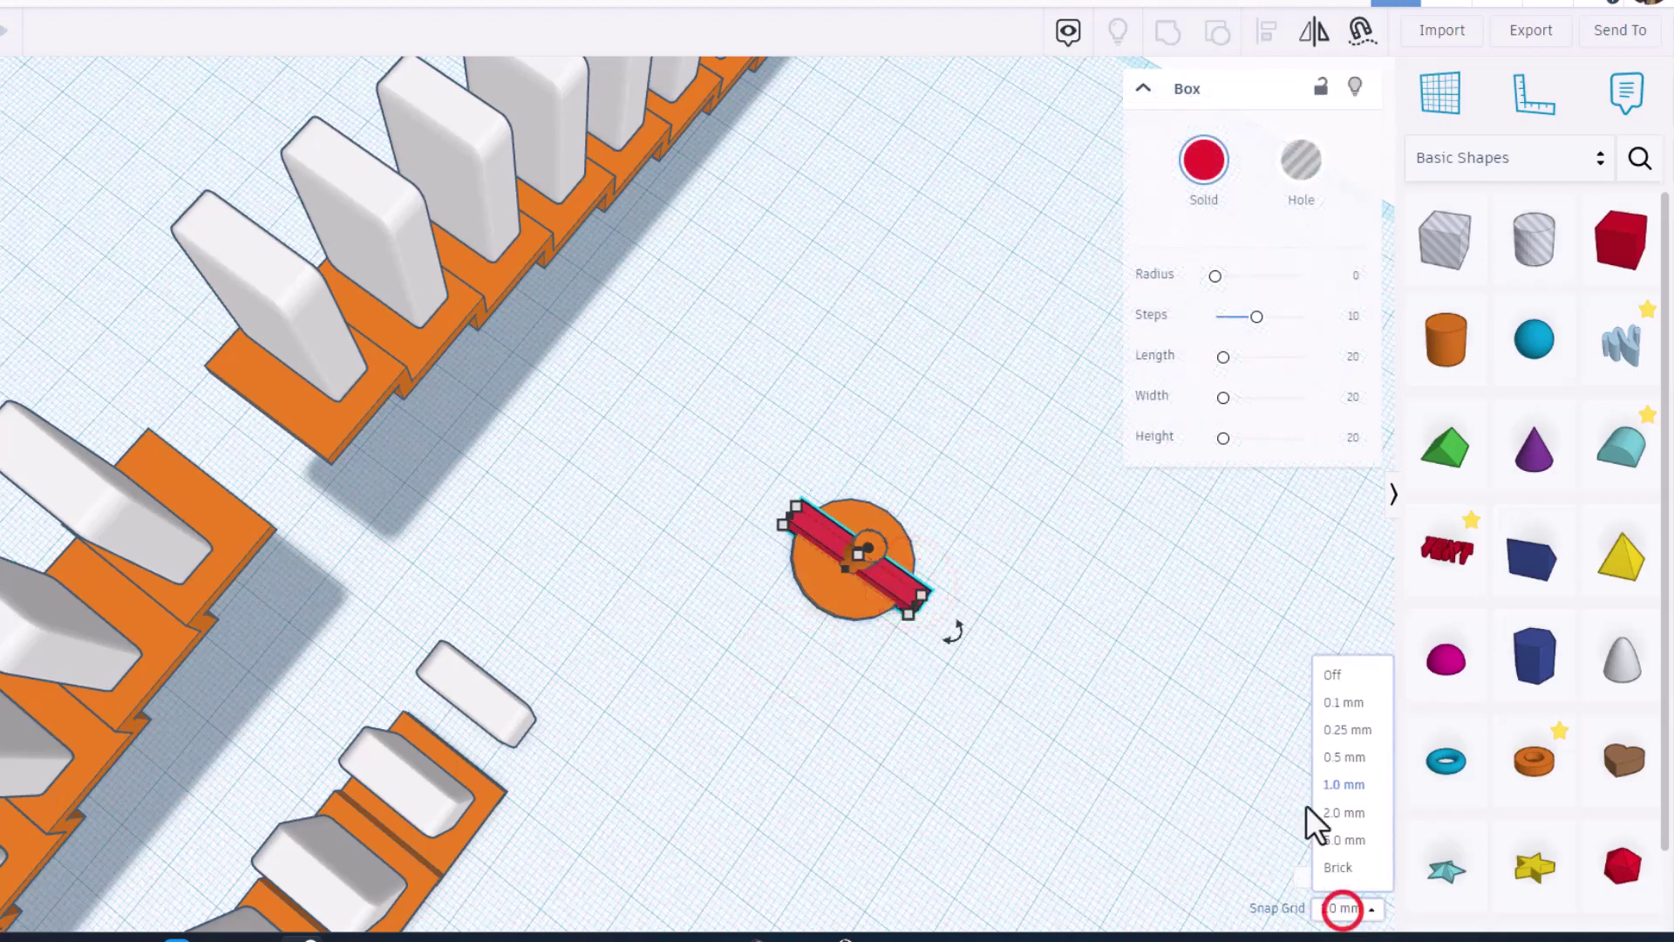
click(1341, 840)
key(Up)
key(Up)
key(Up)
key(Up)
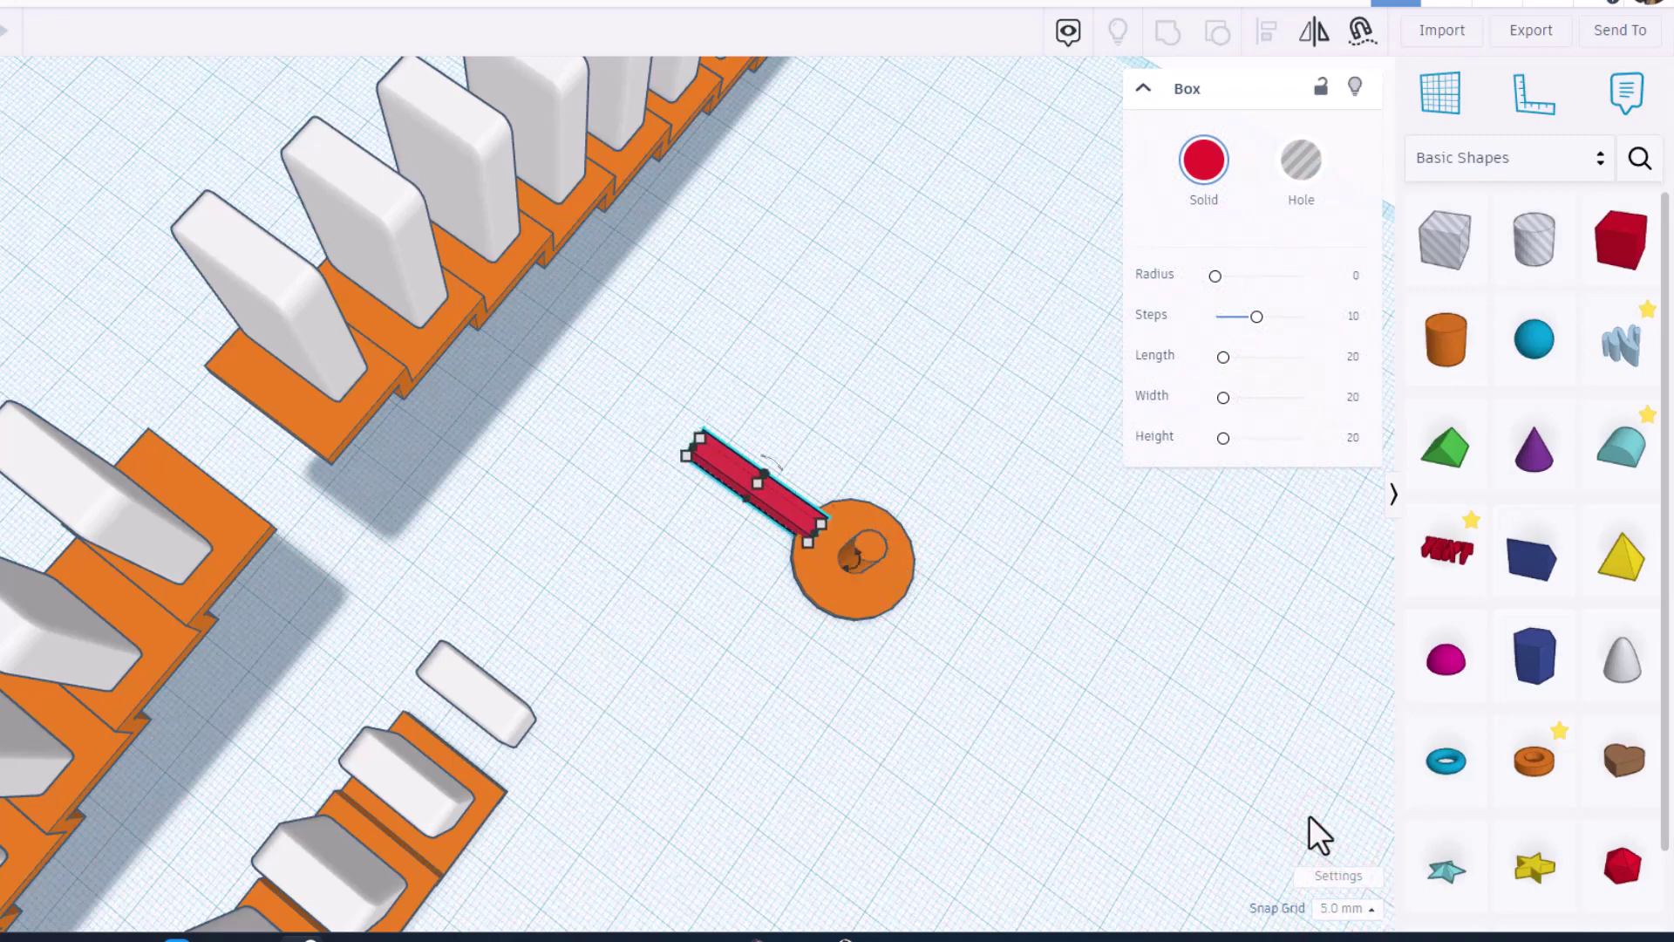
key(Down)
key(Down)
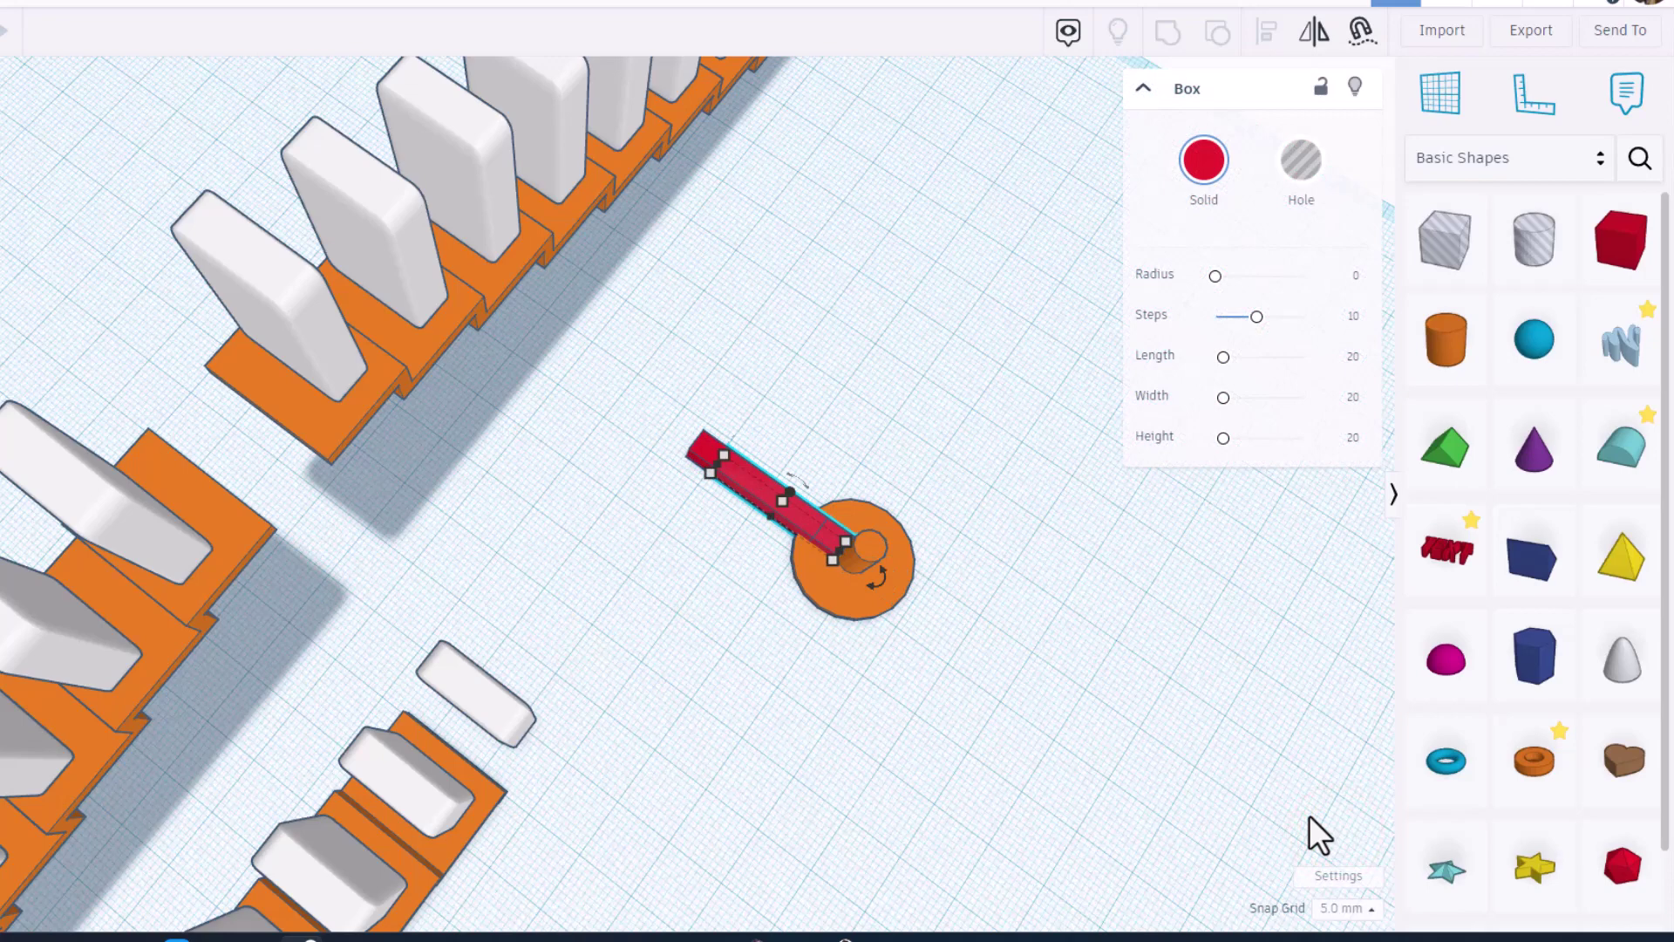
key(Down)
key(Down)
key(shift+Down)
key(shift+Down)
key(shift+Down)
key(shift+Down)
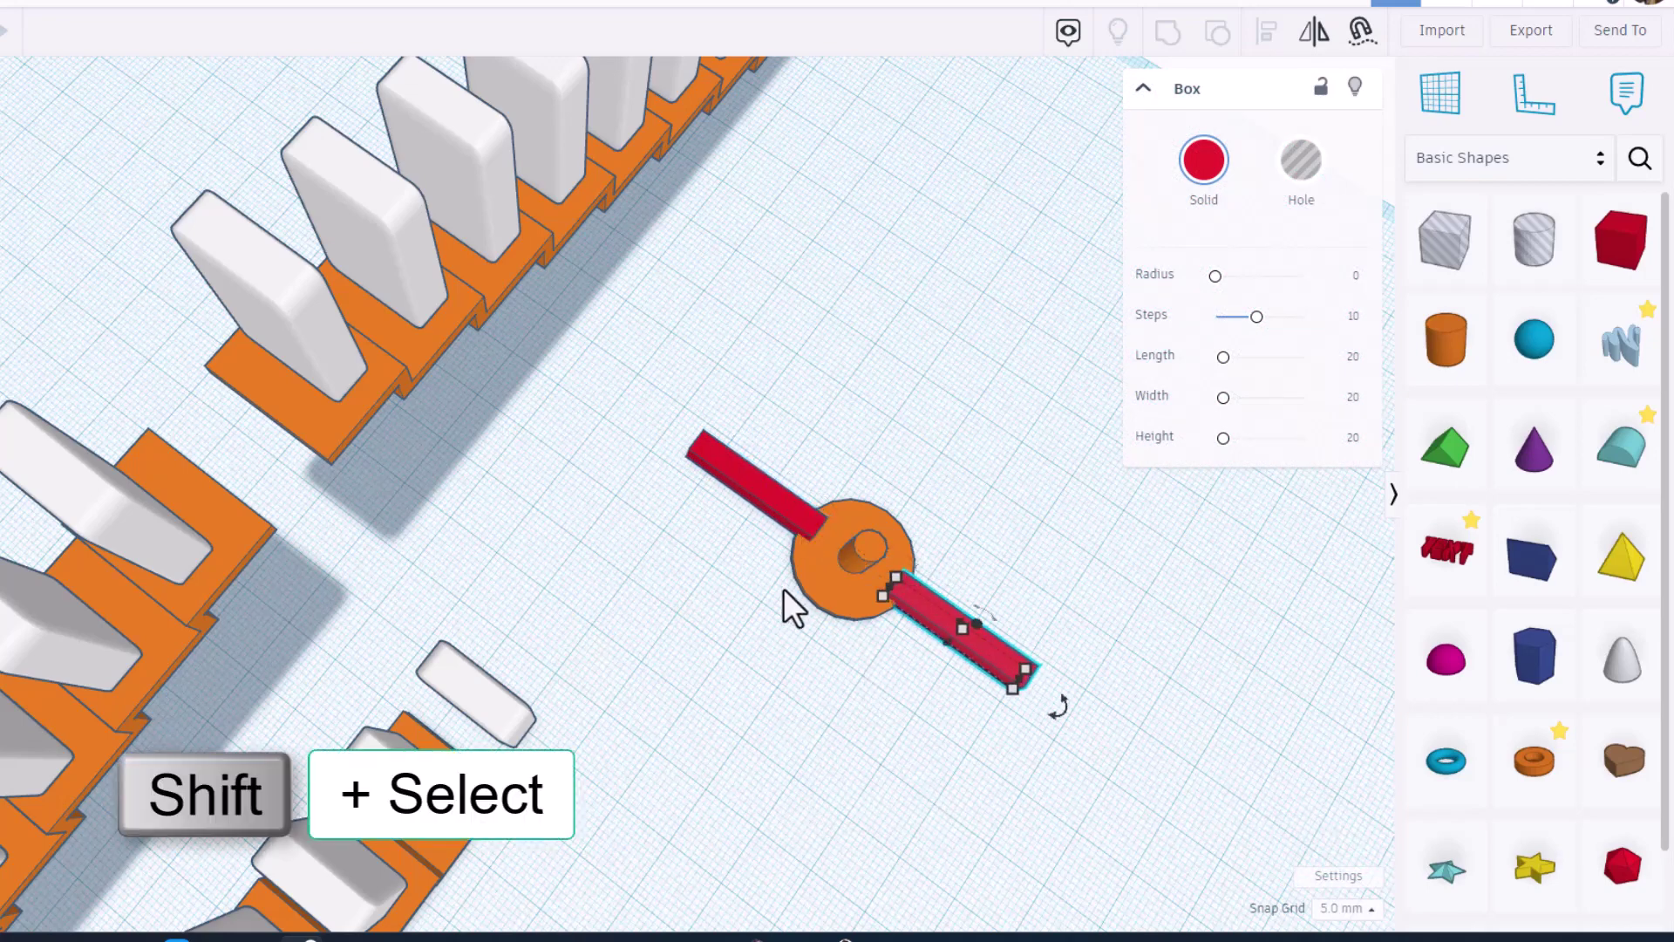
shift+click(759, 486)
click(1167, 33)
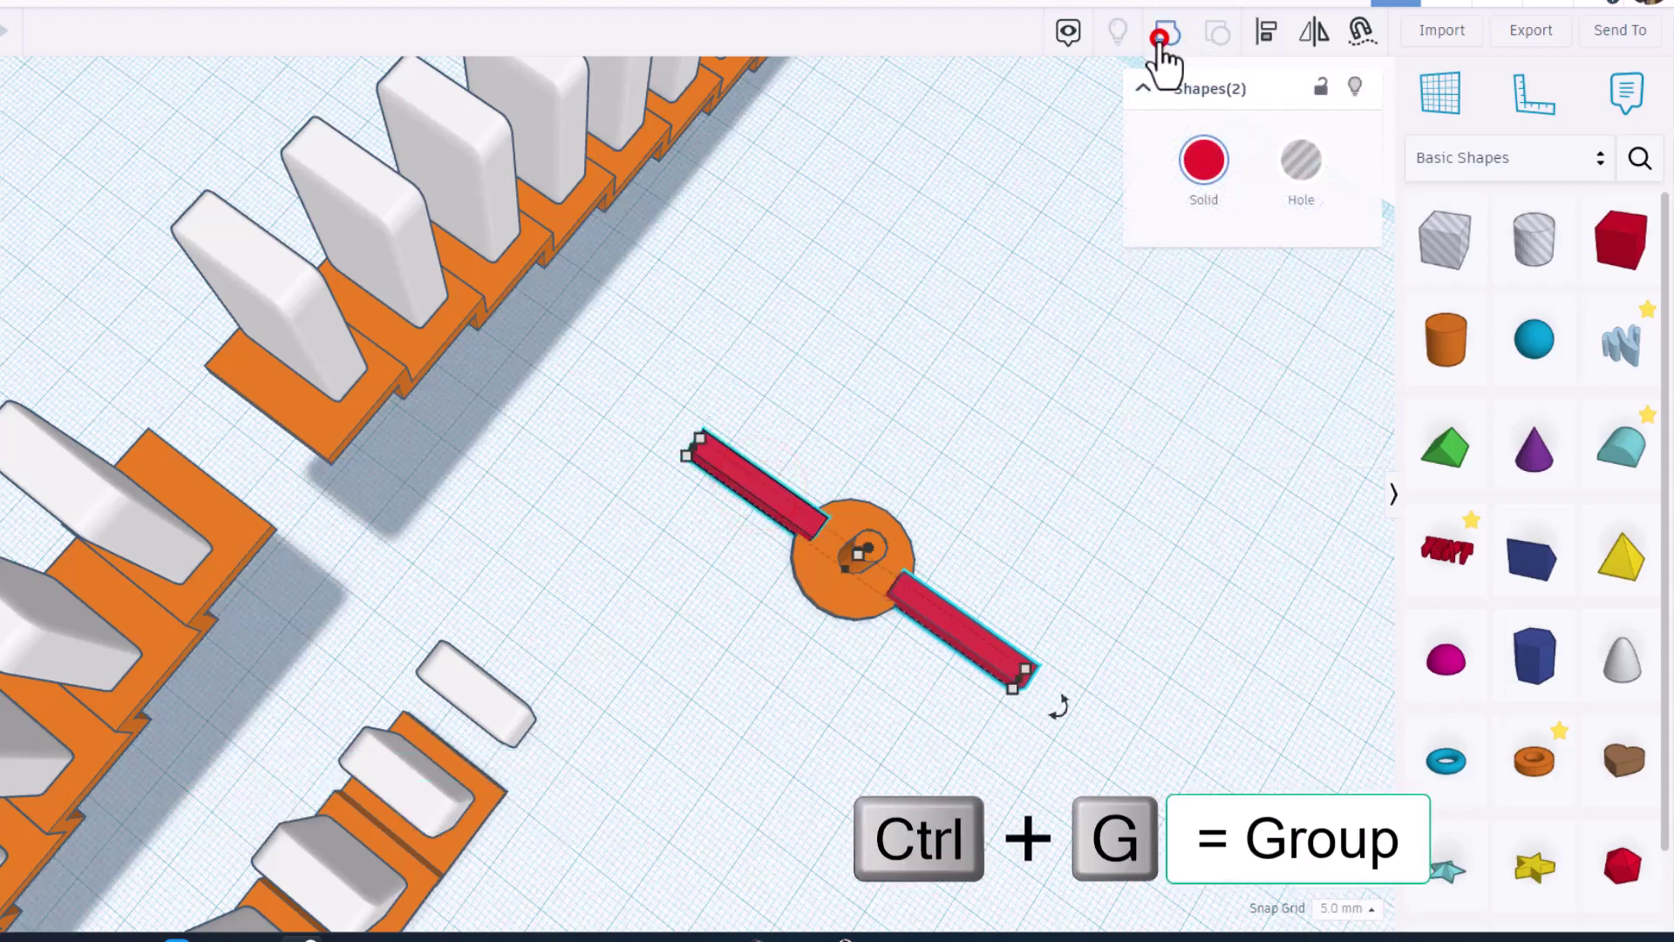
Step: Duplicate the bar pair and rotate the copy 90° to form a cross
key(ctrl+d)
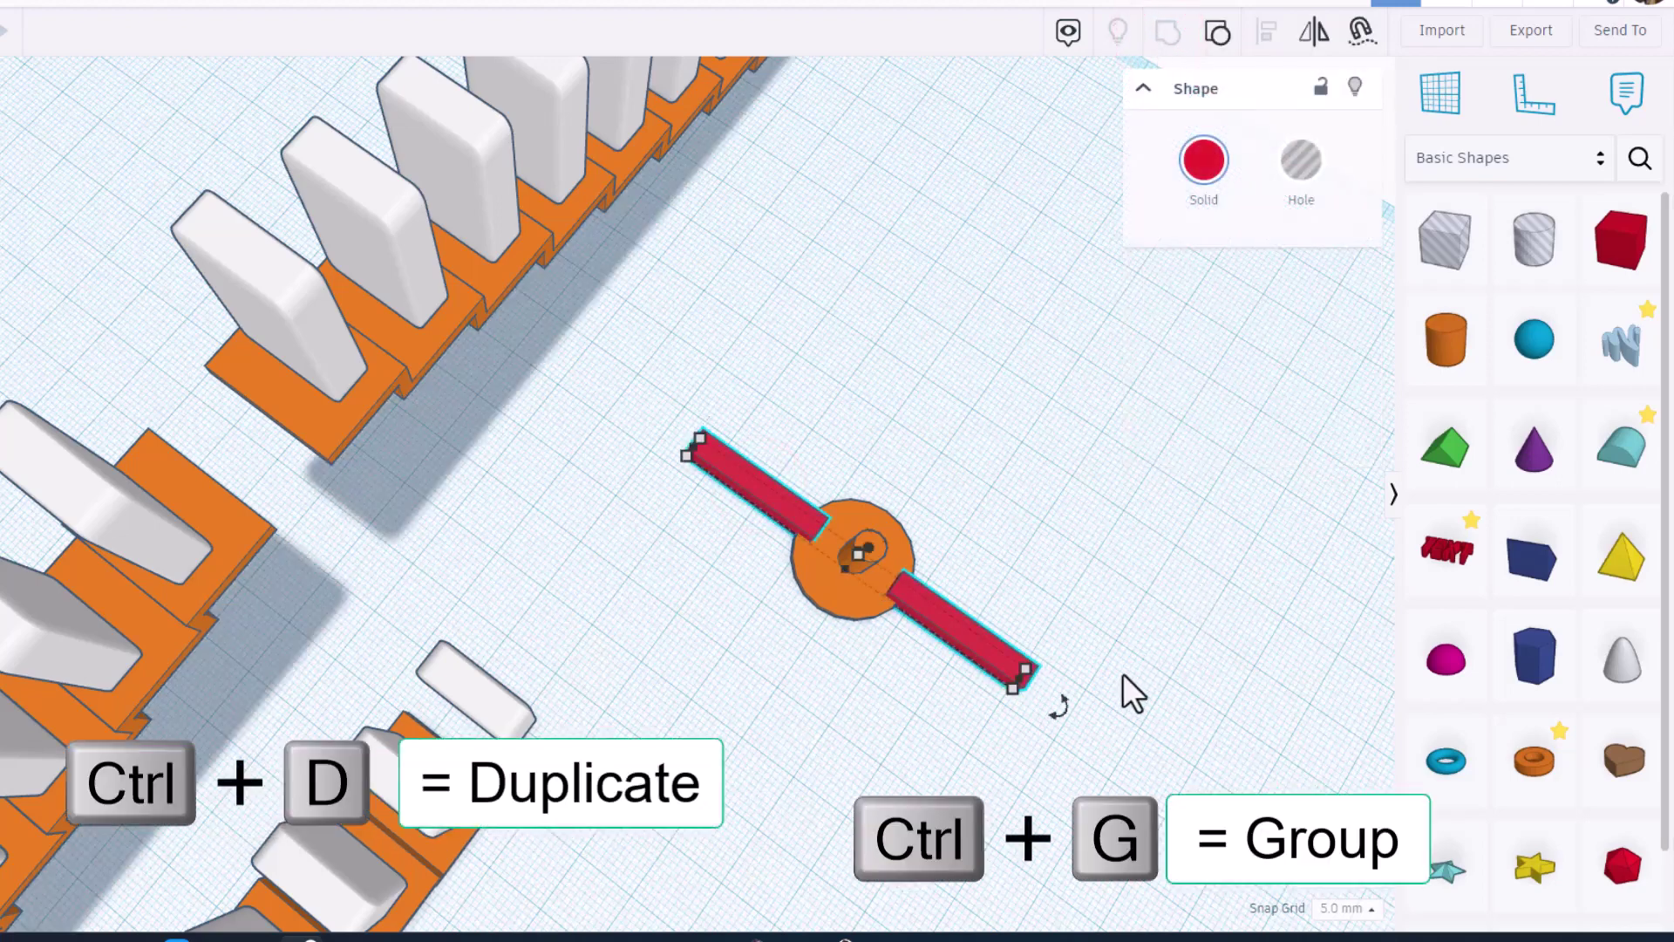
mouse_move(1058, 726)
drag(1059, 727, 781, 668)
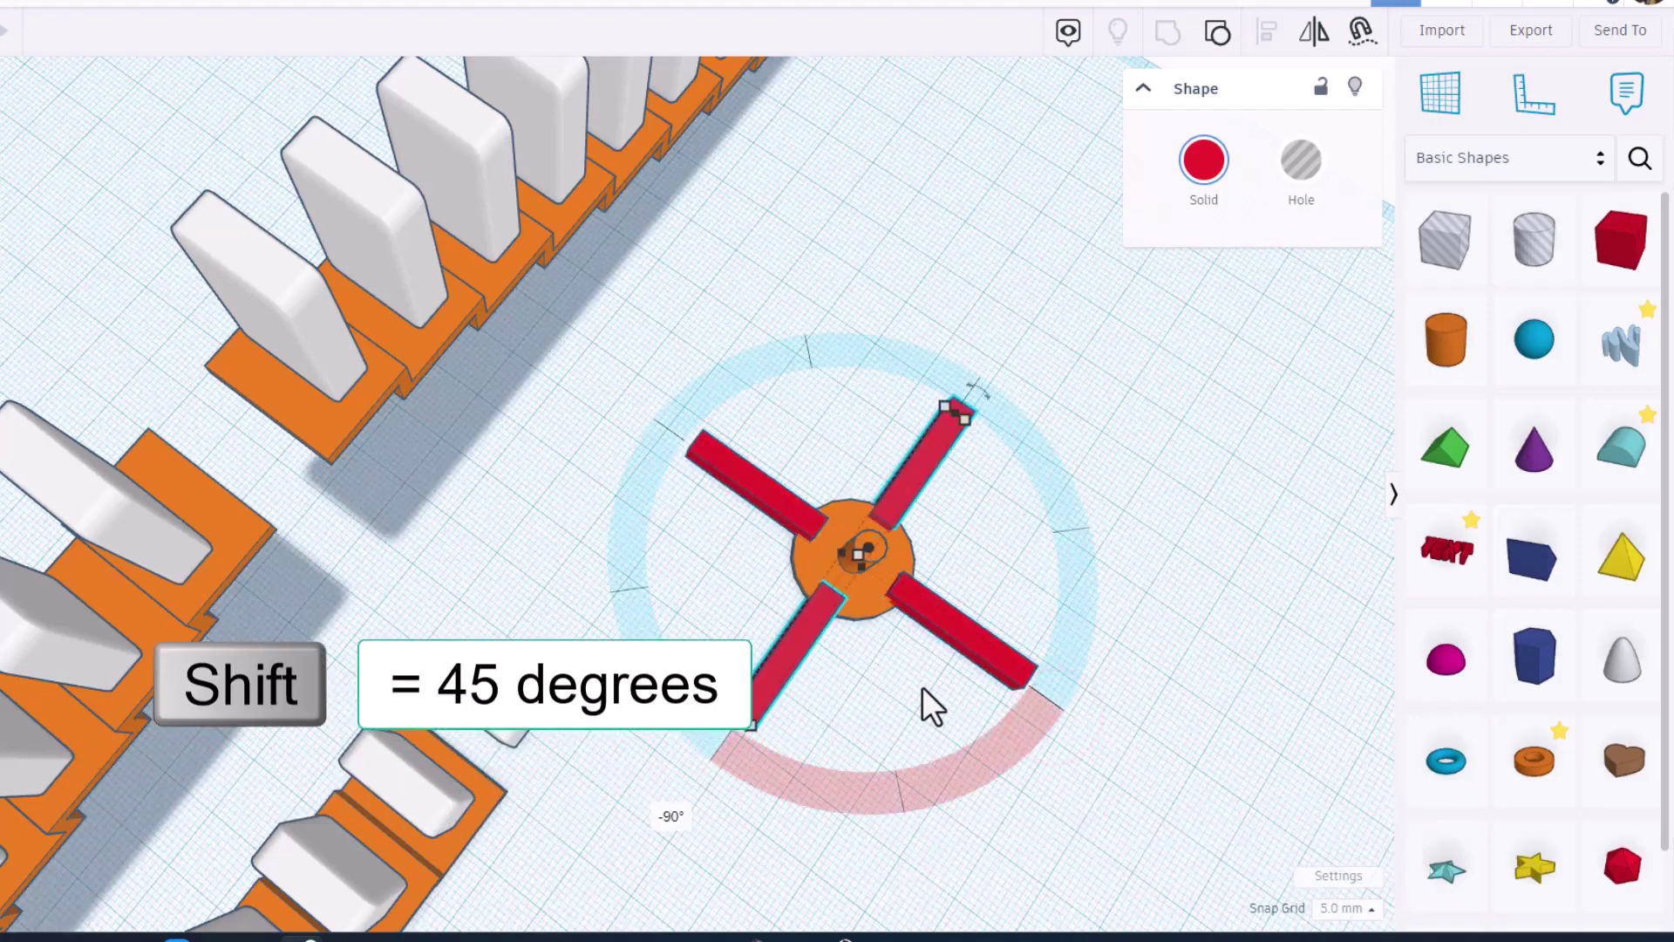
right_drag(964, 693, 457, 474)
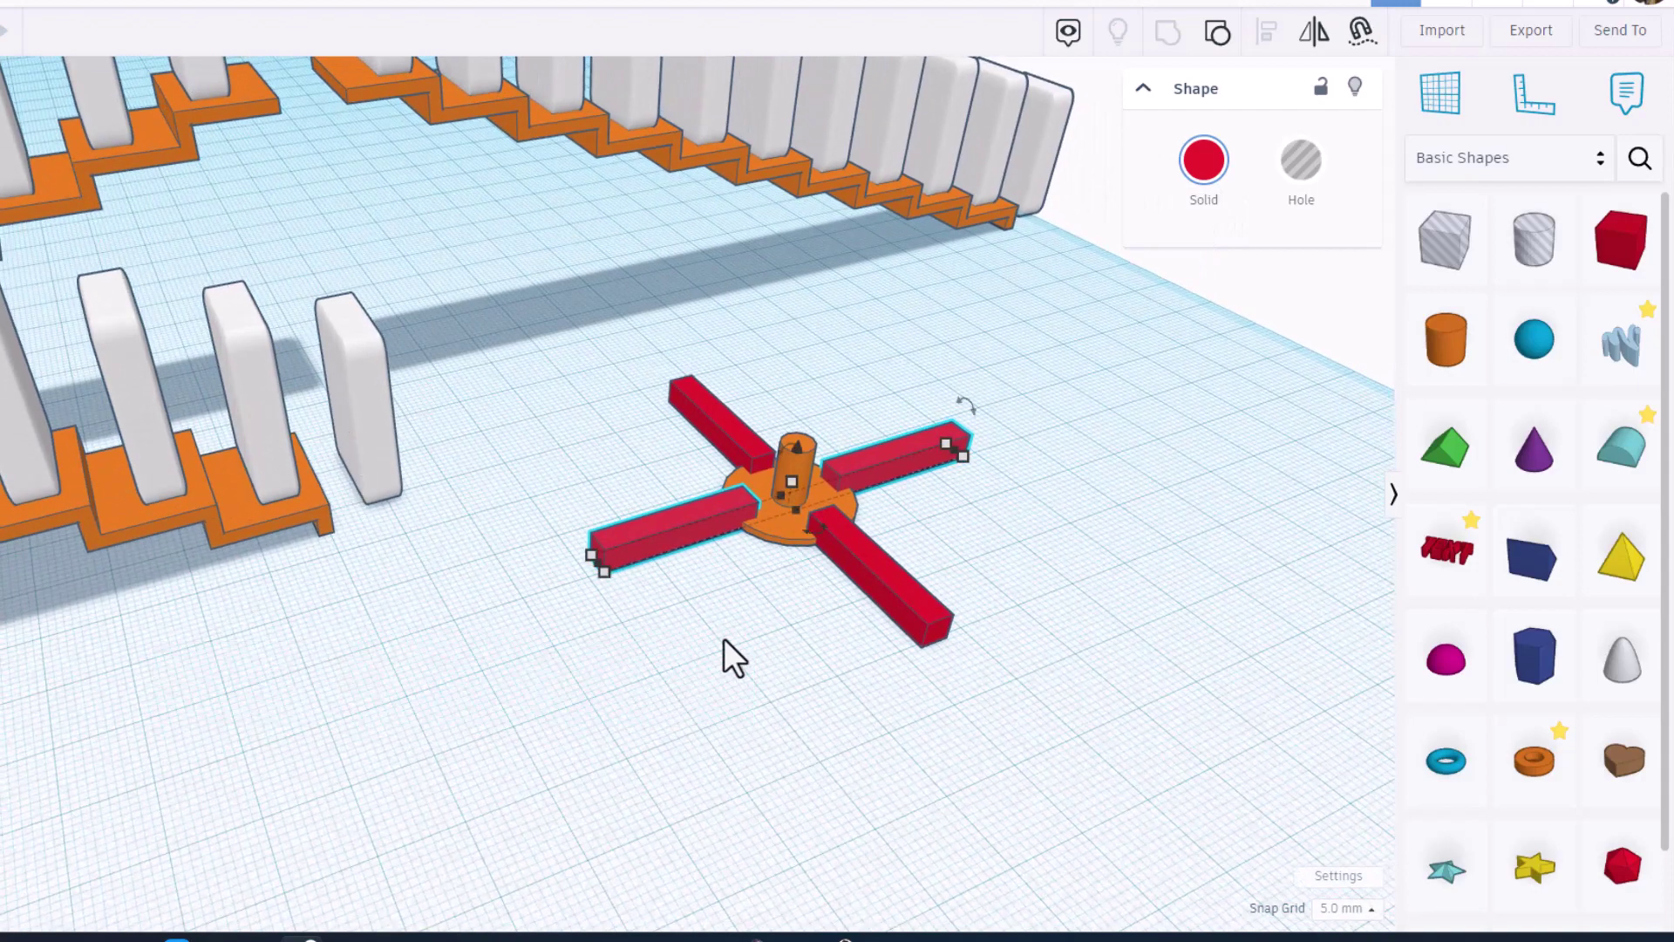
right_drag(724, 641, 1066, 678)
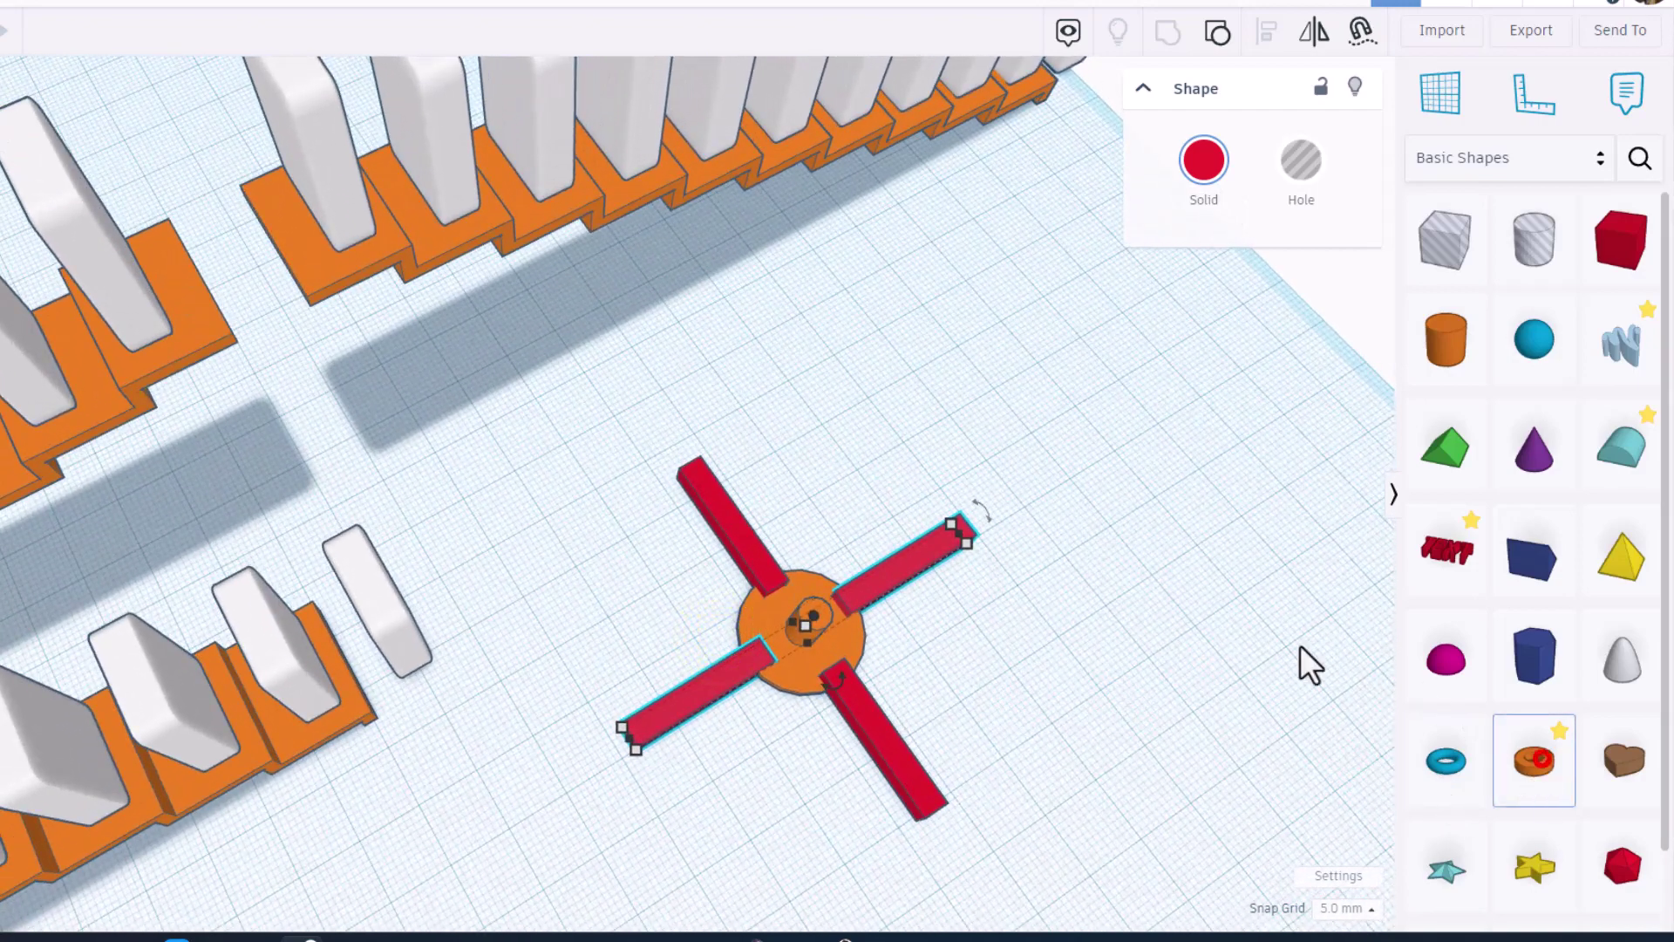
Step: Place a tube on the cross's hub with 12 sides, 1 mm wall thickness and radius 7
drag(1300, 645, 792, 674)
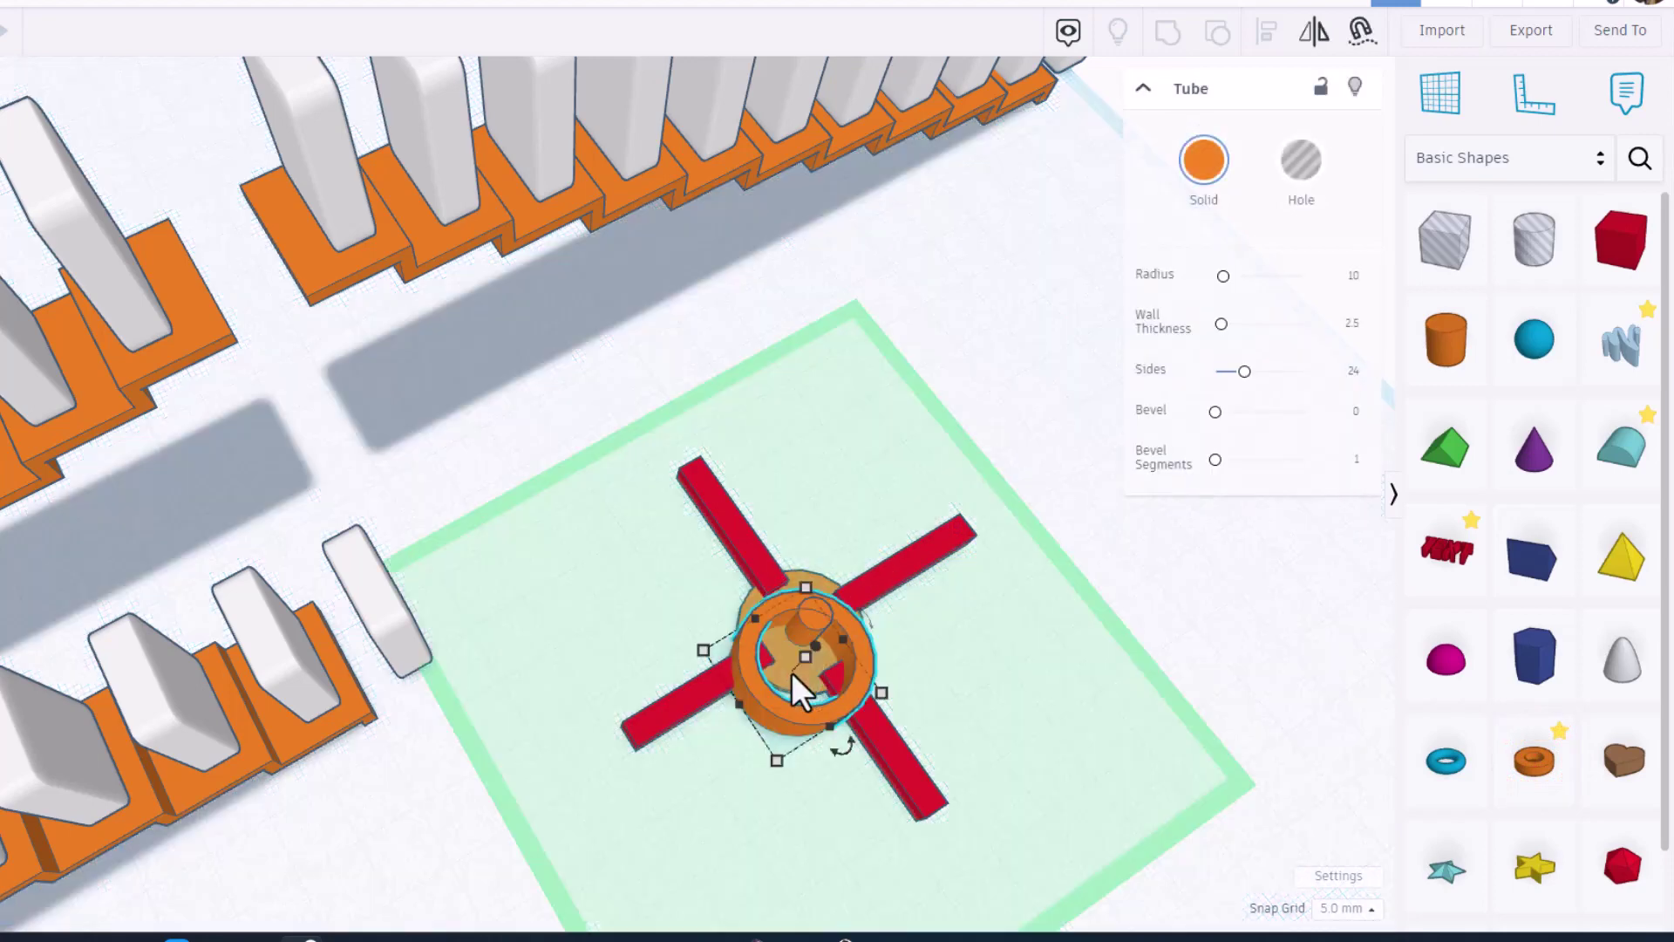
click(1351, 372)
text(12)
key(Return)
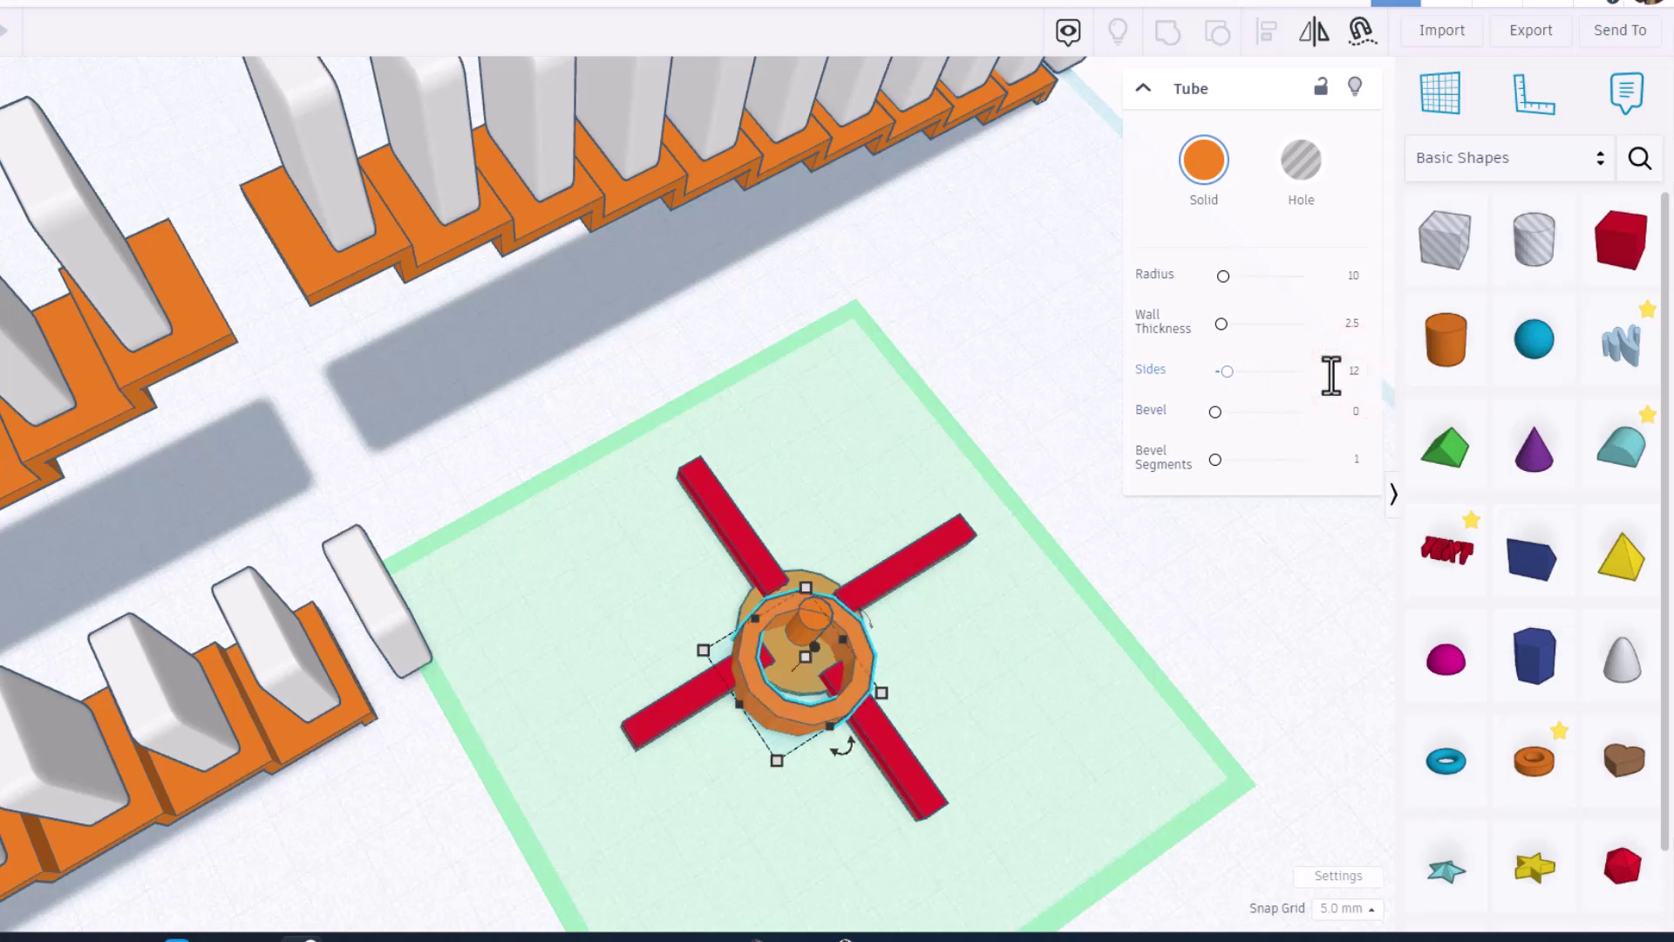
click(1353, 321)
text(1)
key(Return)
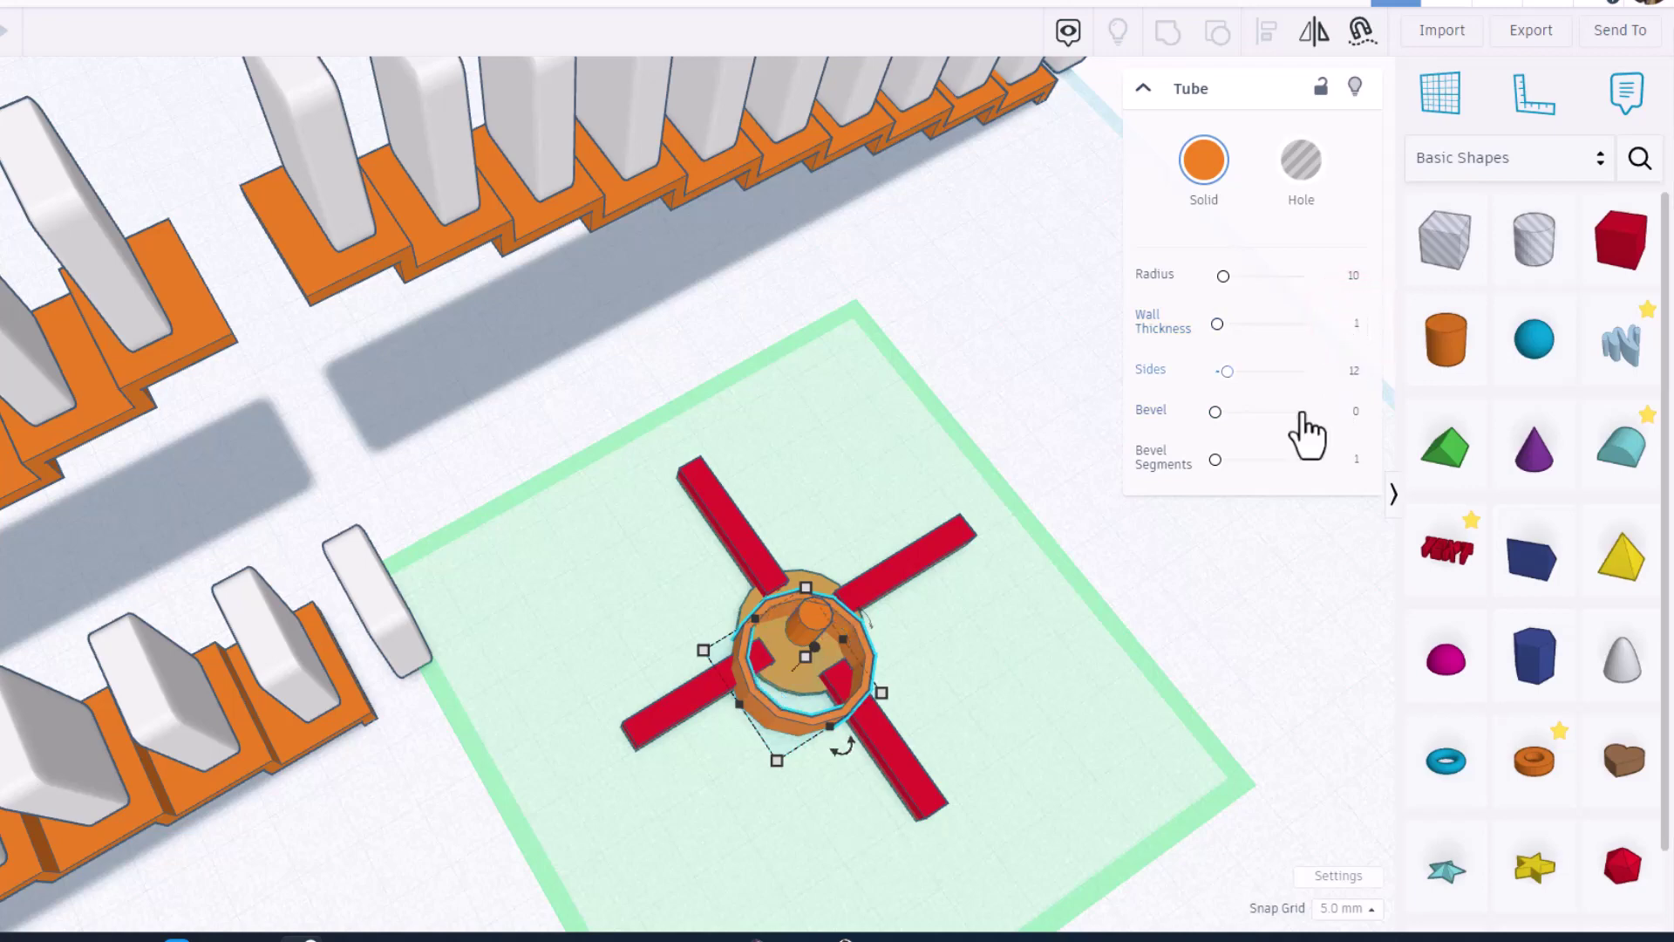
click(1351, 277)
text(7)
key(Return)
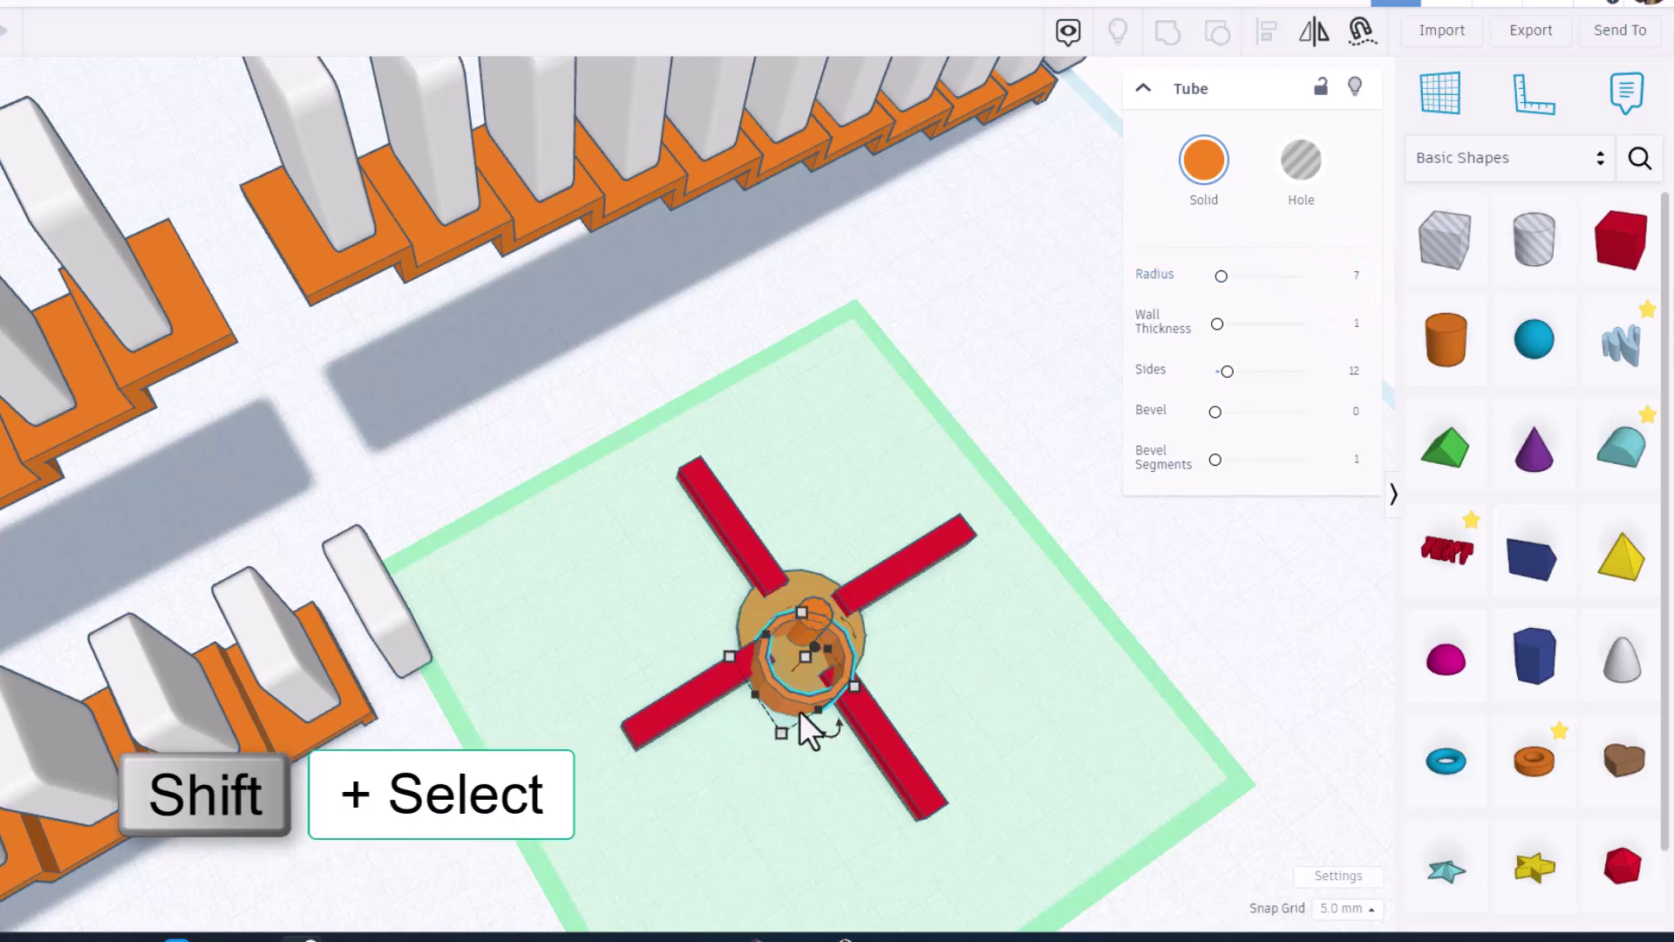
Step: Align the orange cylinder to the centre of the red cross on both axes
shift+click(751, 619)
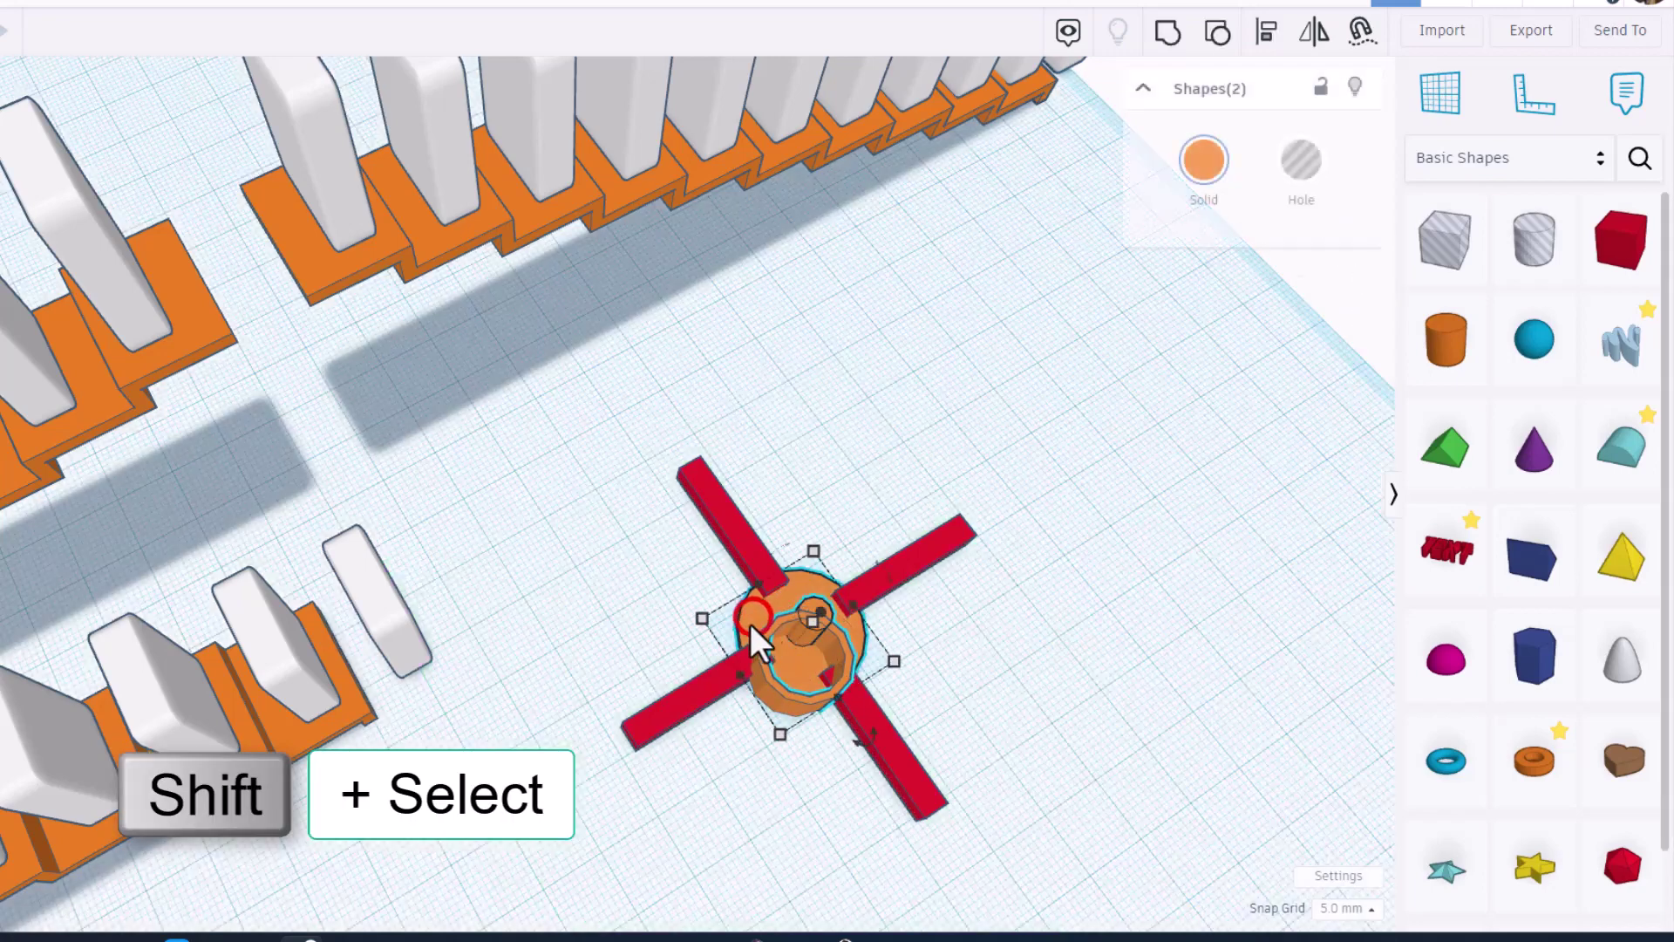
click(1266, 33)
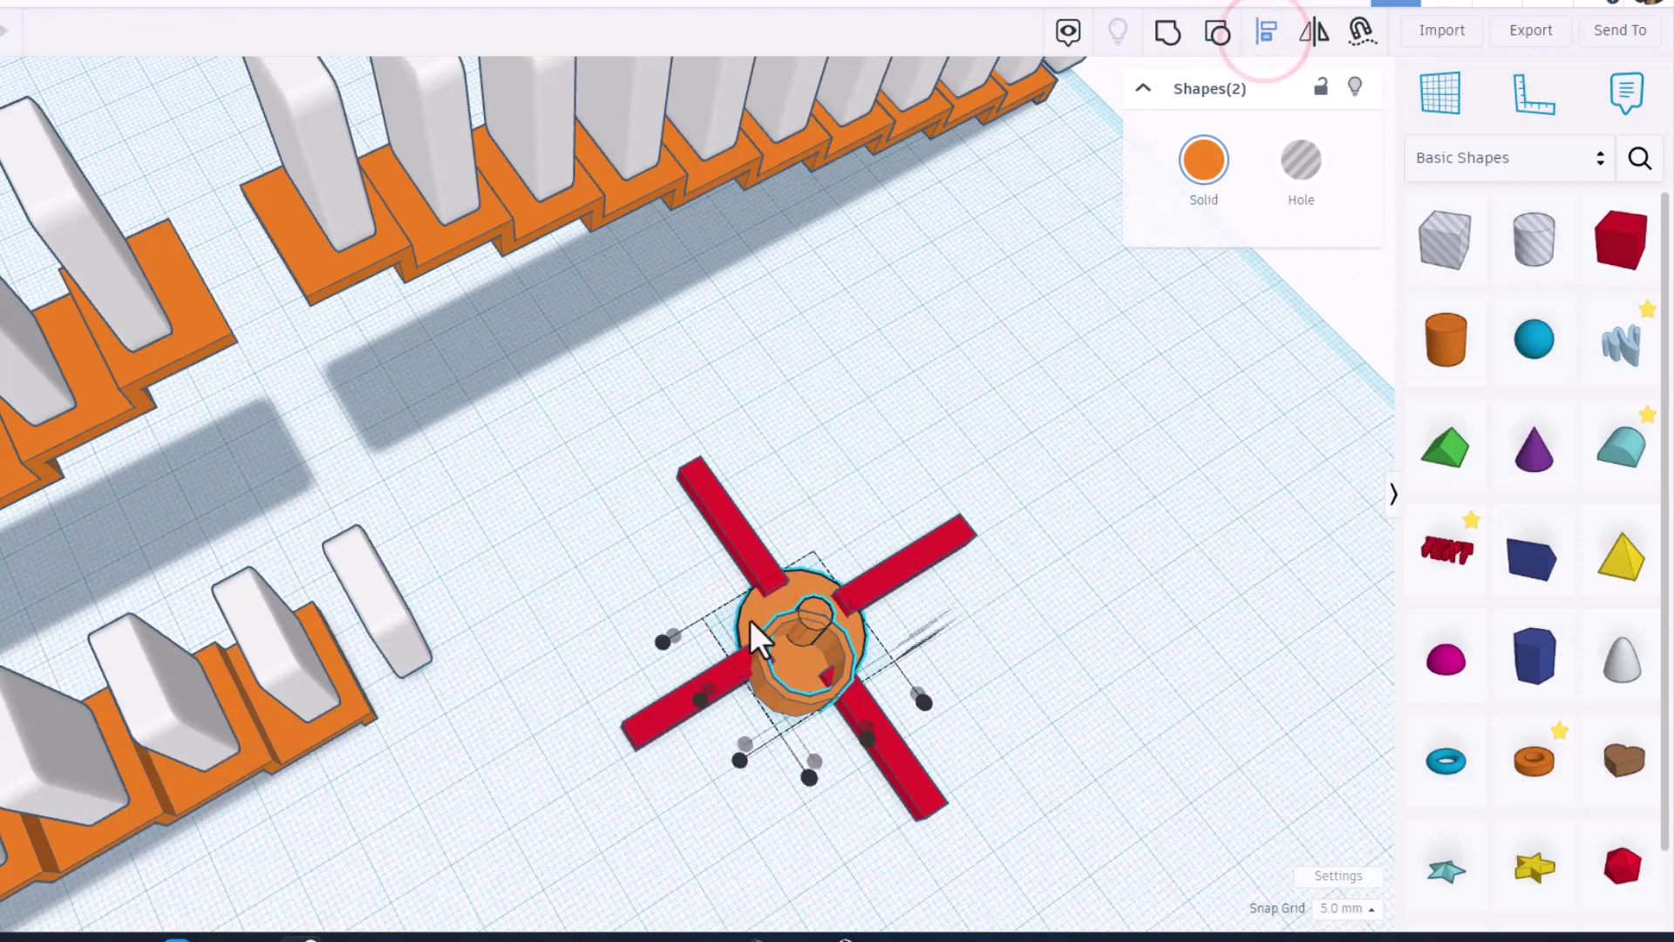
click(710, 688)
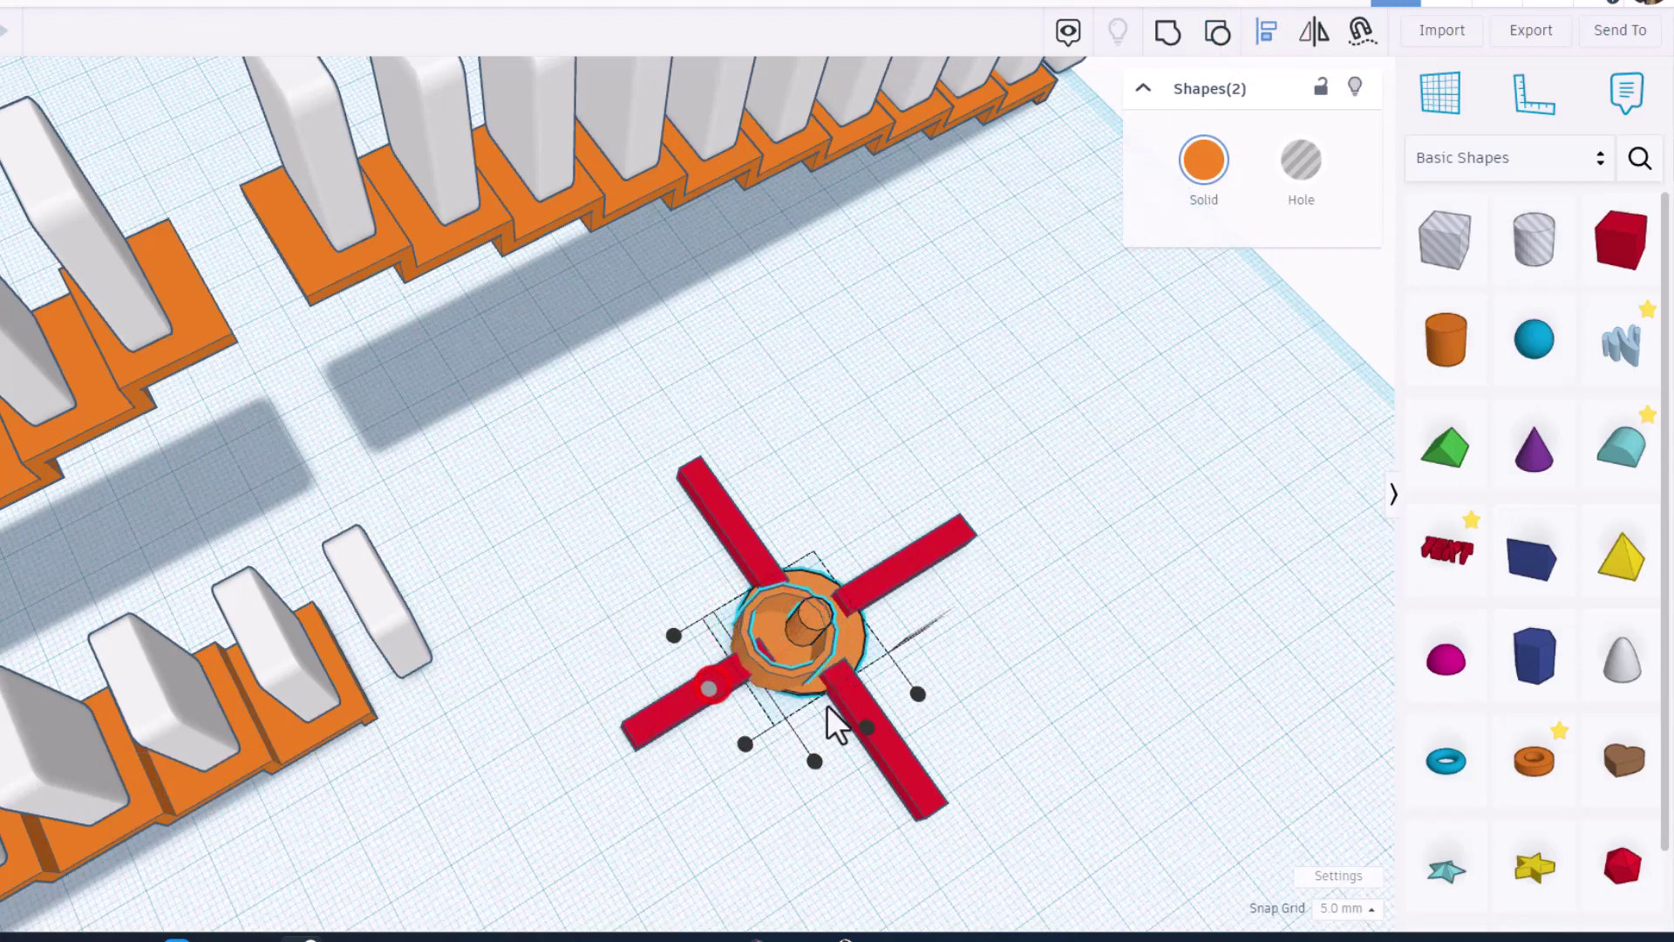
click(868, 726)
click(994, 645)
Step: Increase the orange tube's radius to 8
scroll(1022, 692, up, 5)
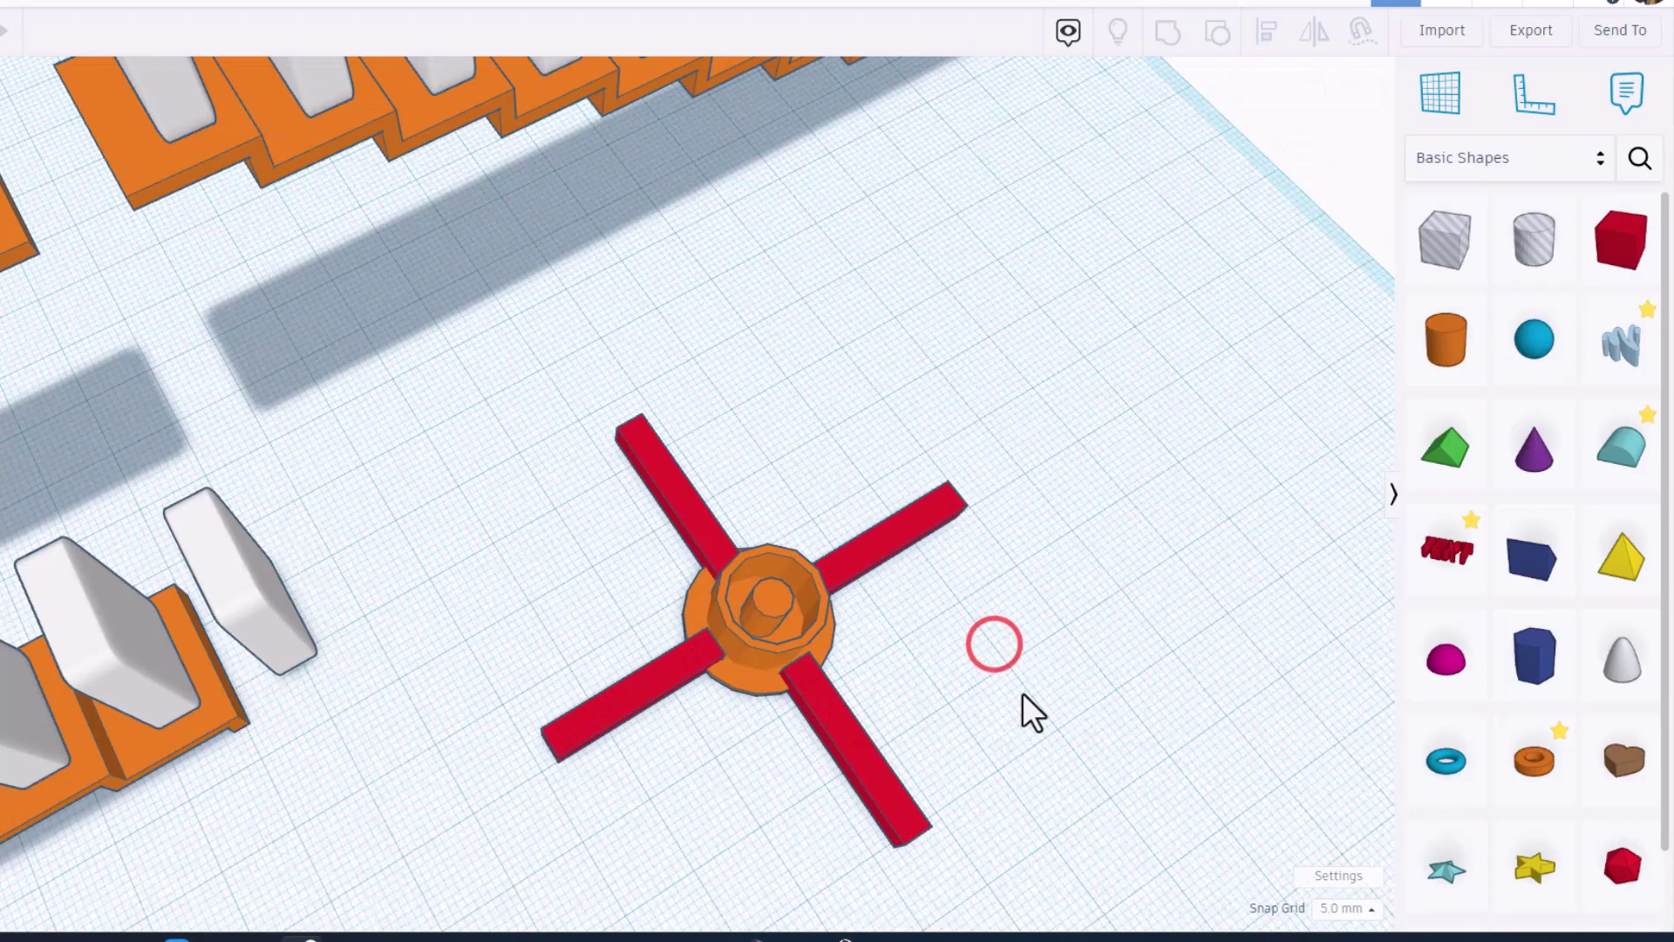
right_drag(766, 609, 584, 555)
click(584, 554)
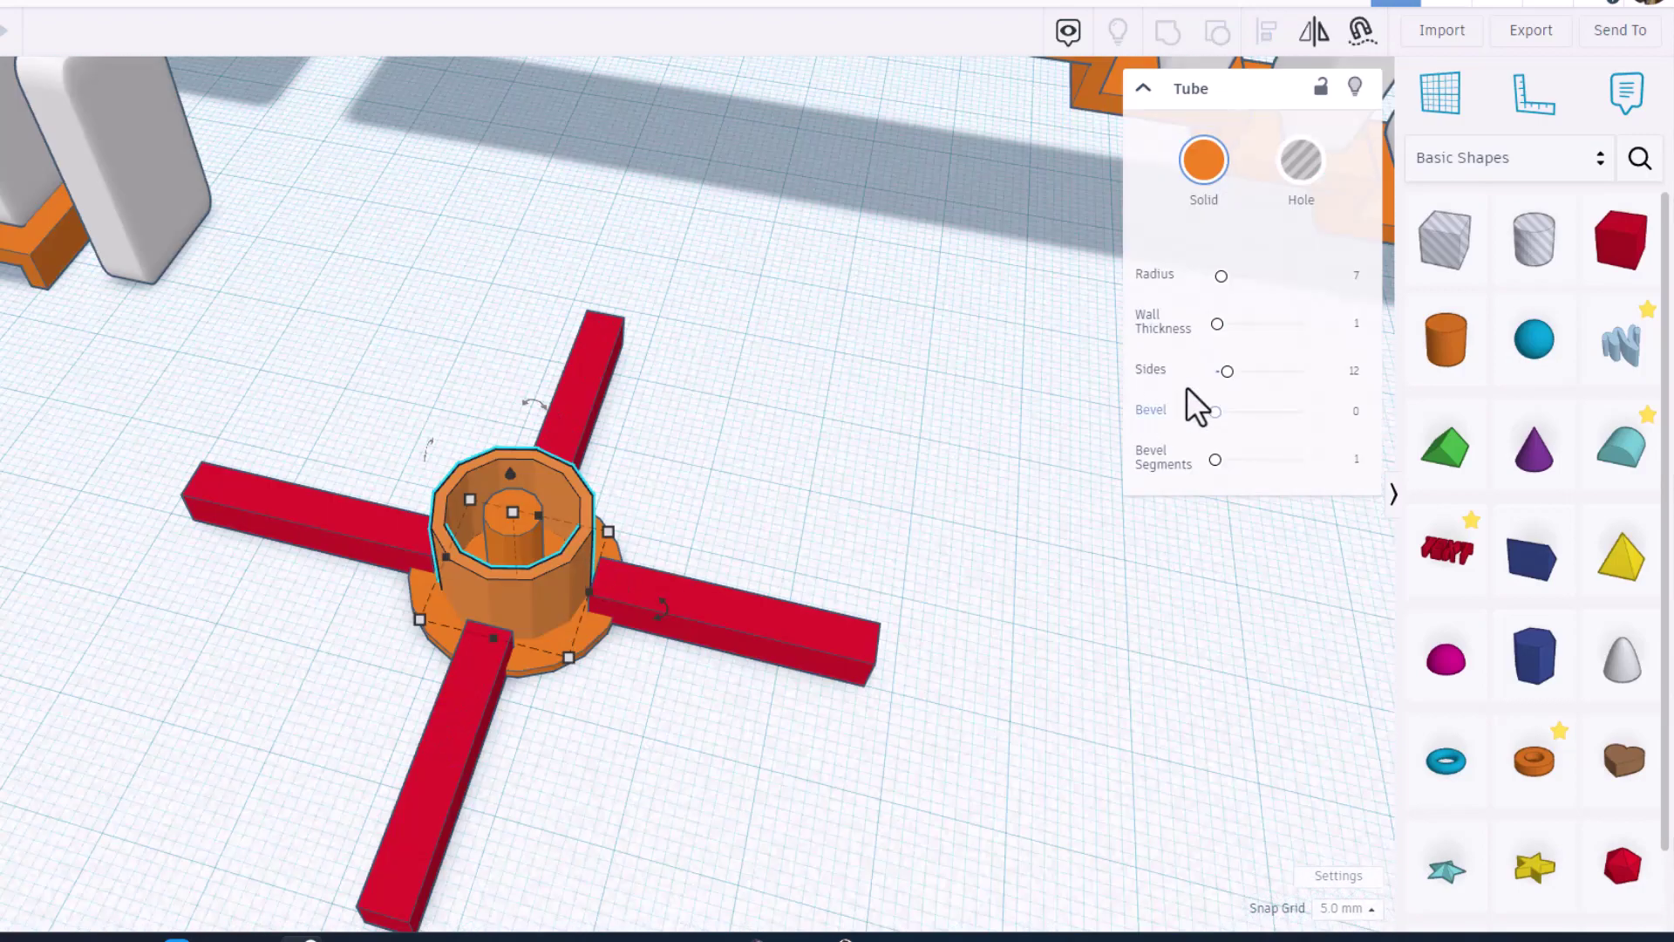
click(1357, 275)
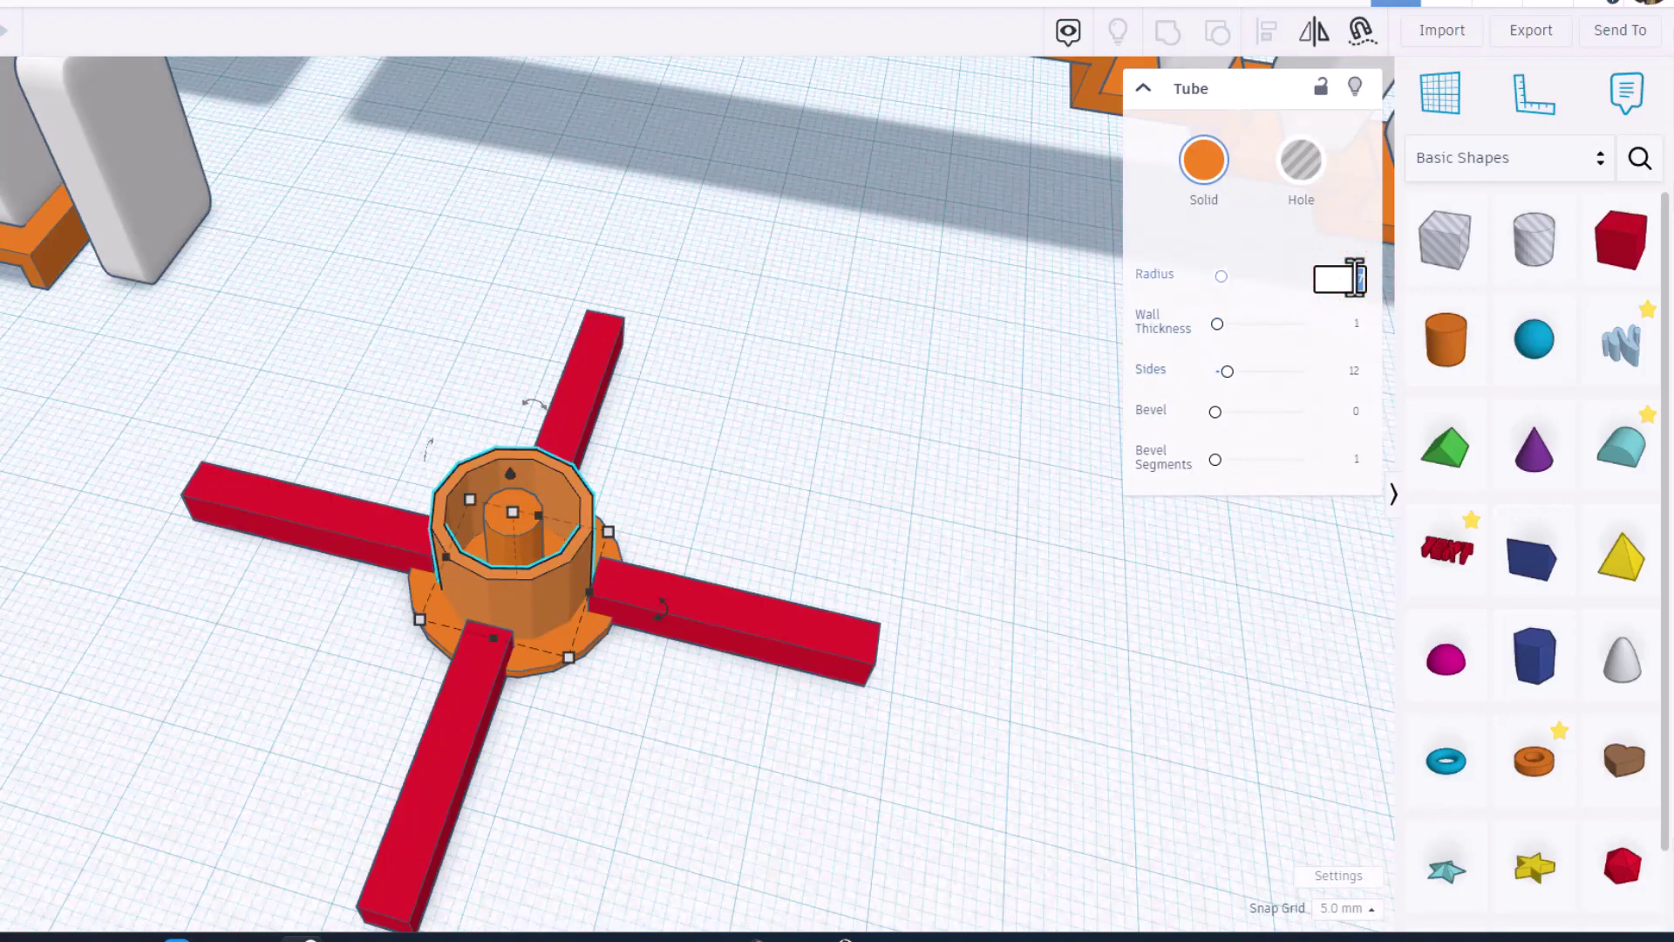
text(8)
key(Return)
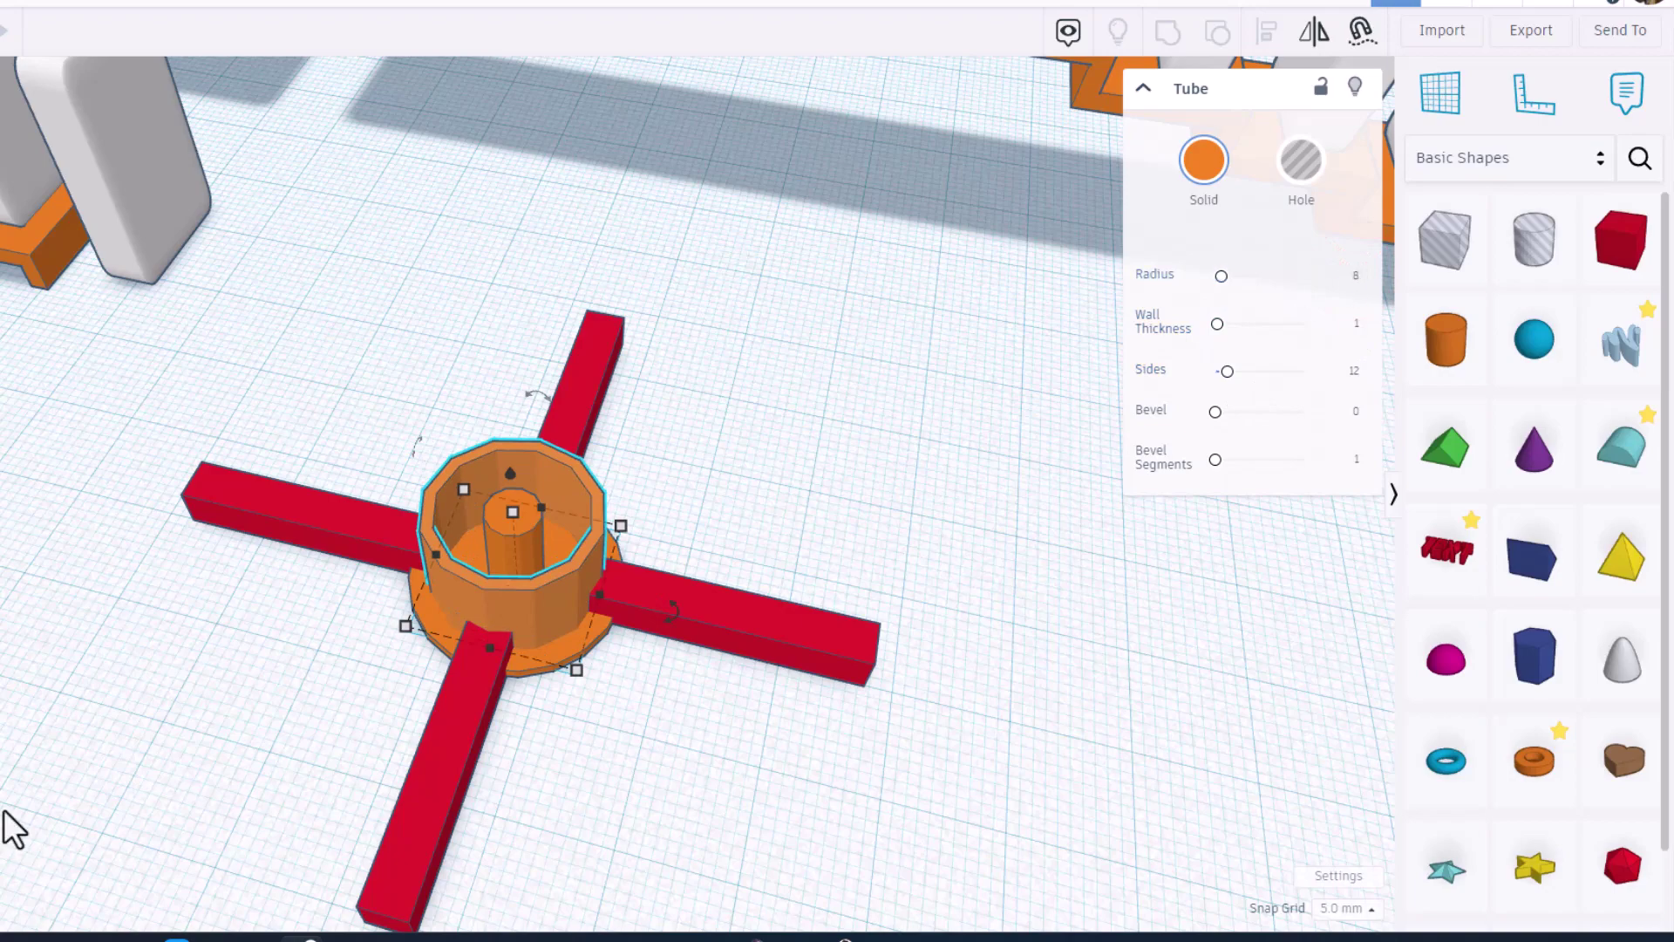
scroll(90, 785, down, 5)
right_drag(344, 751, 852, 590)
Step: Align the long red crossbar, the lower red arm and the orange tube, using the tube as reference
click(852, 591)
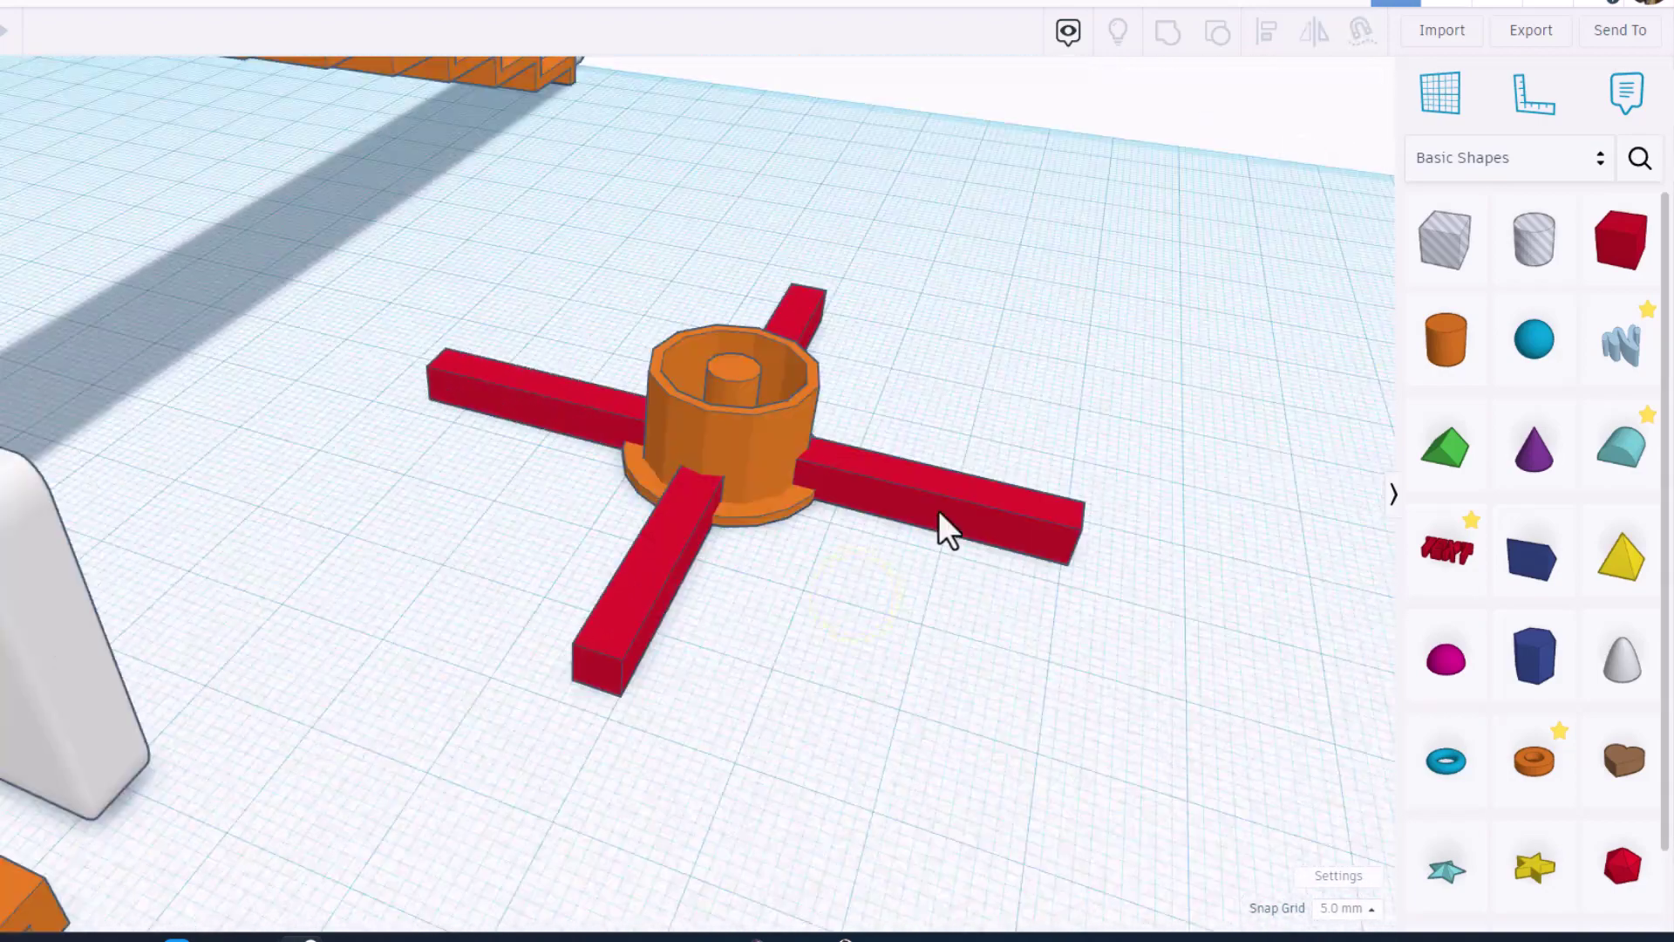
shift+click(938, 509)
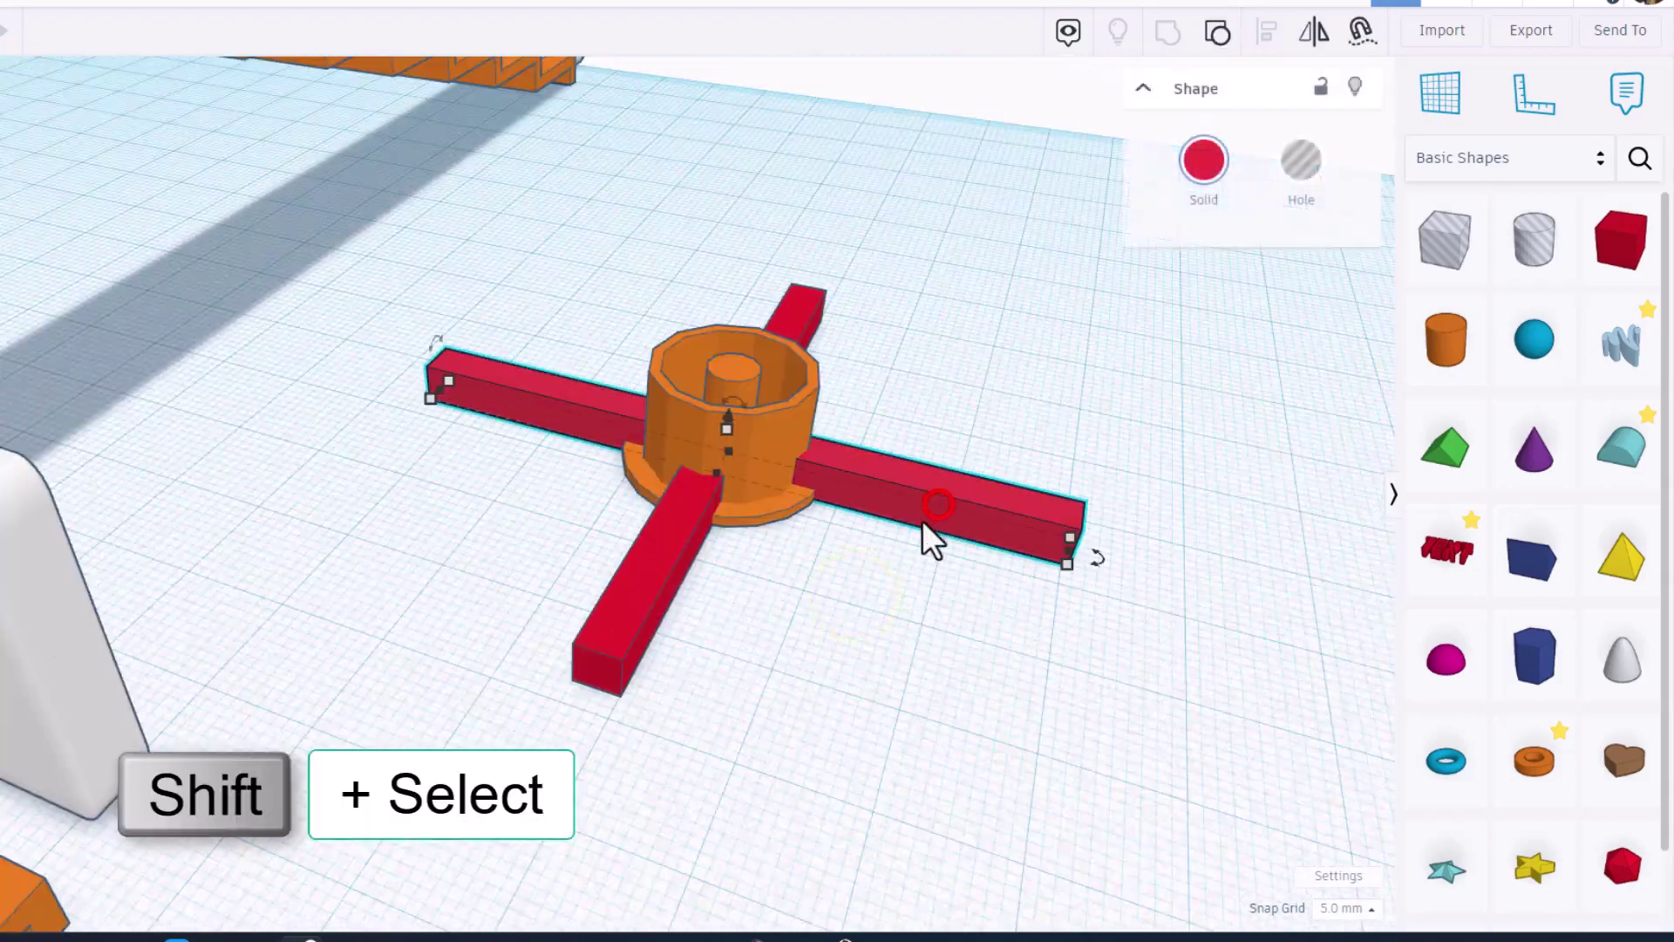
shift+click(617, 643)
shift+click(783, 414)
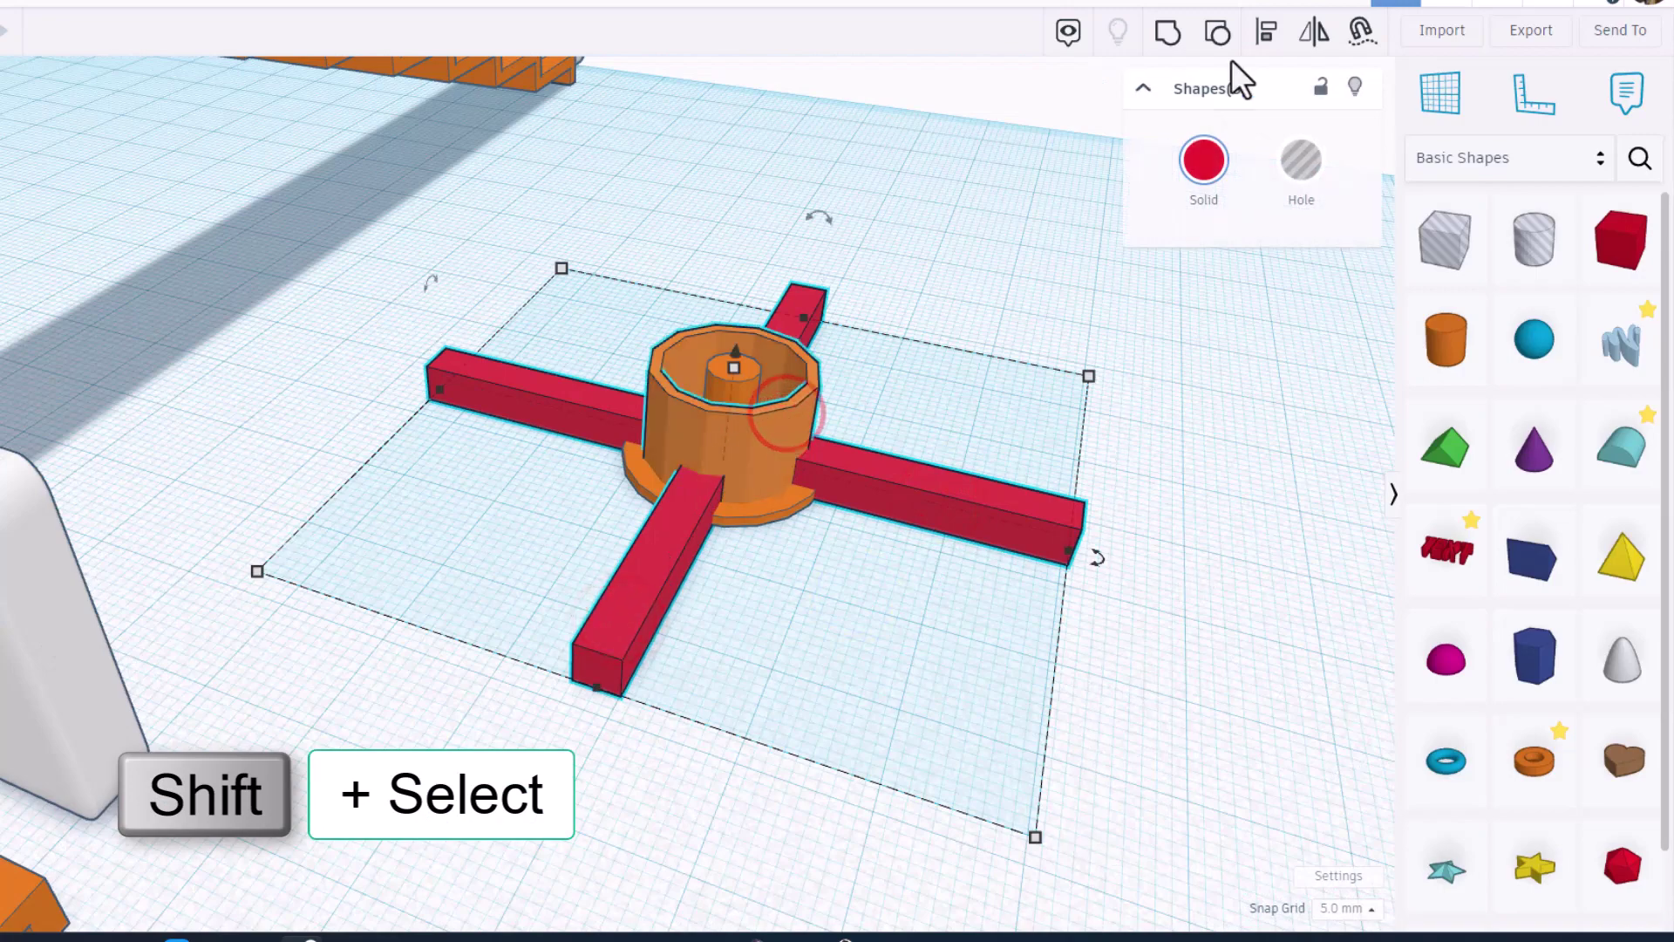
click(1266, 32)
click(773, 439)
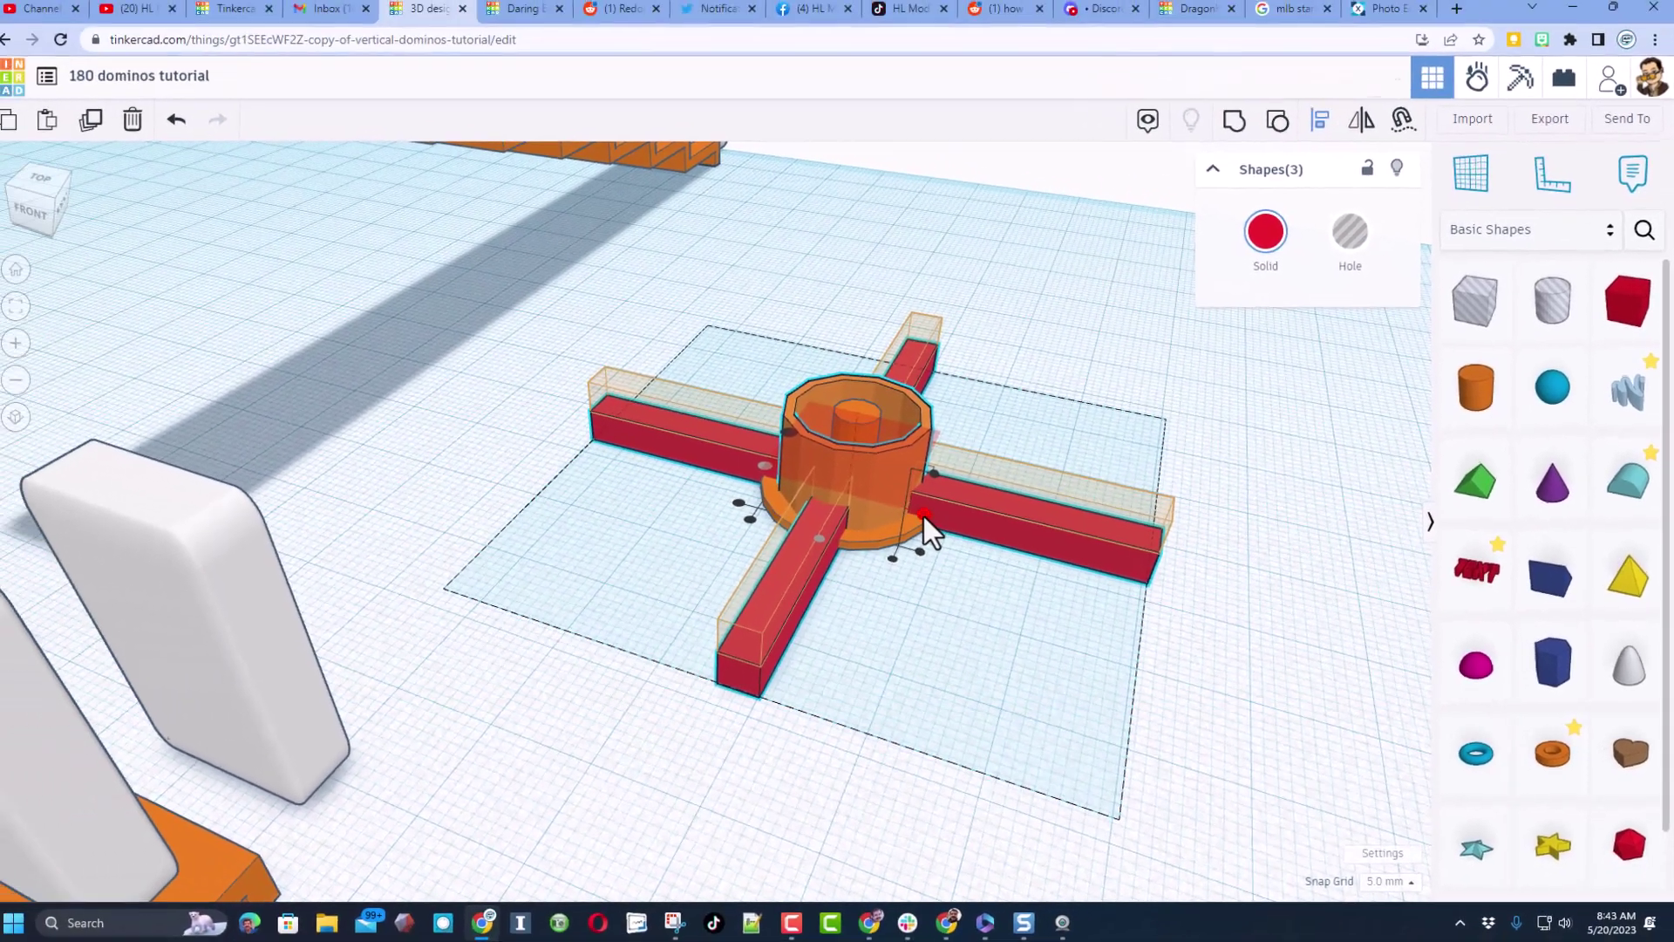
right_drag(790, 508, 757, 335)
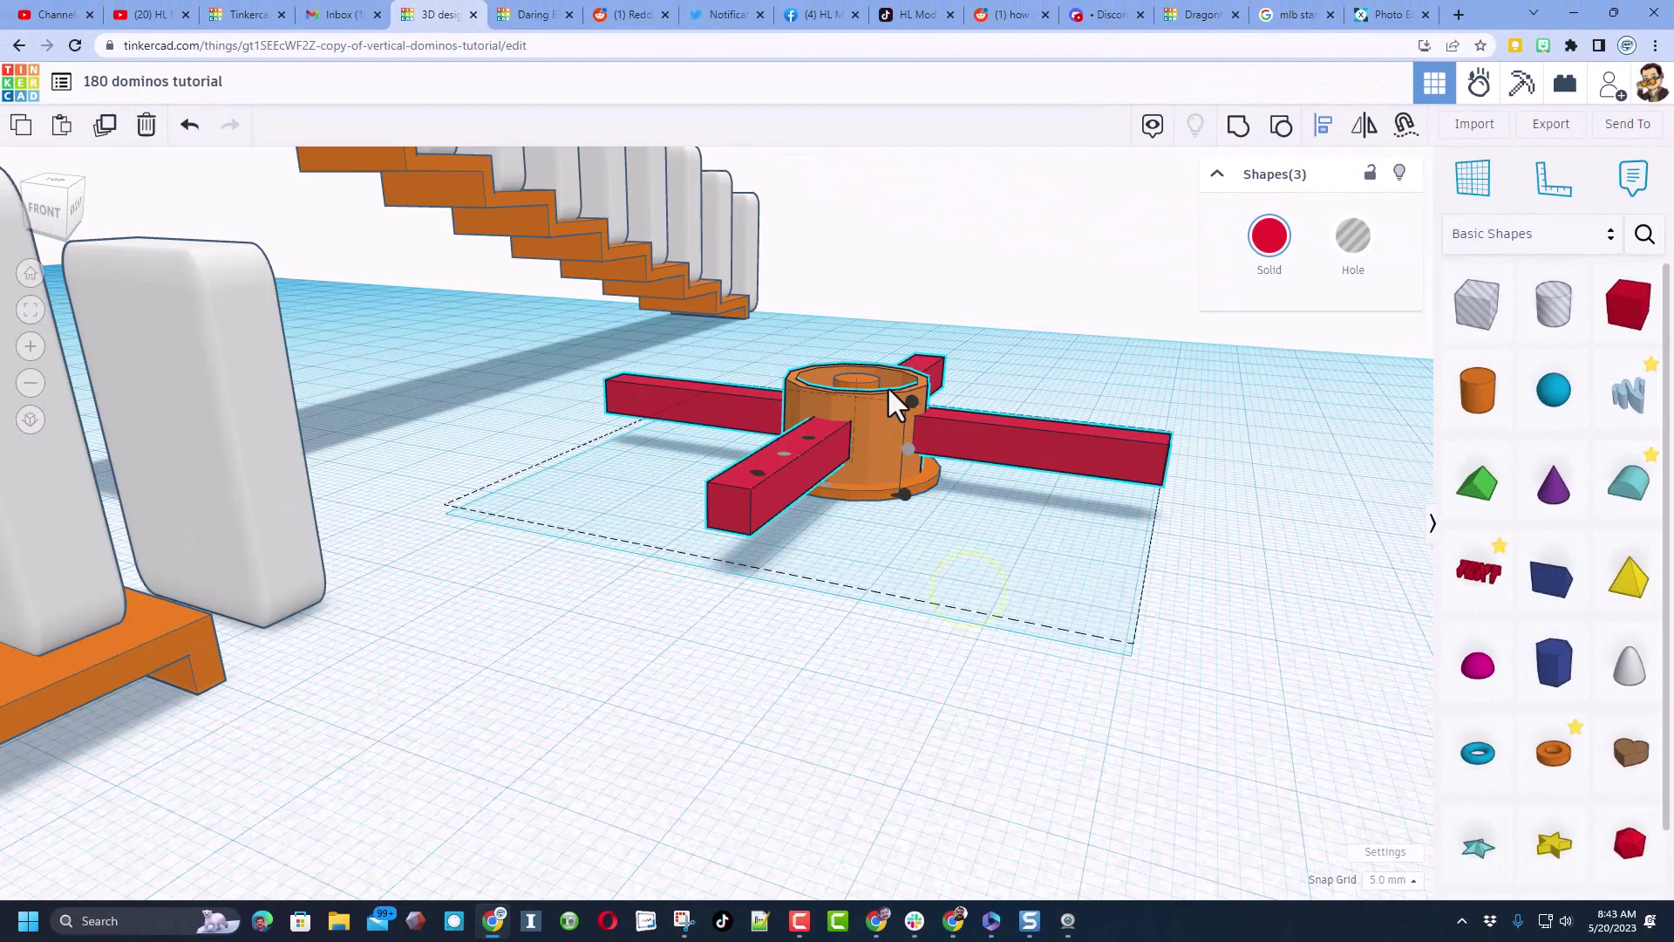
right_drag(909, 463, 1061, 452)
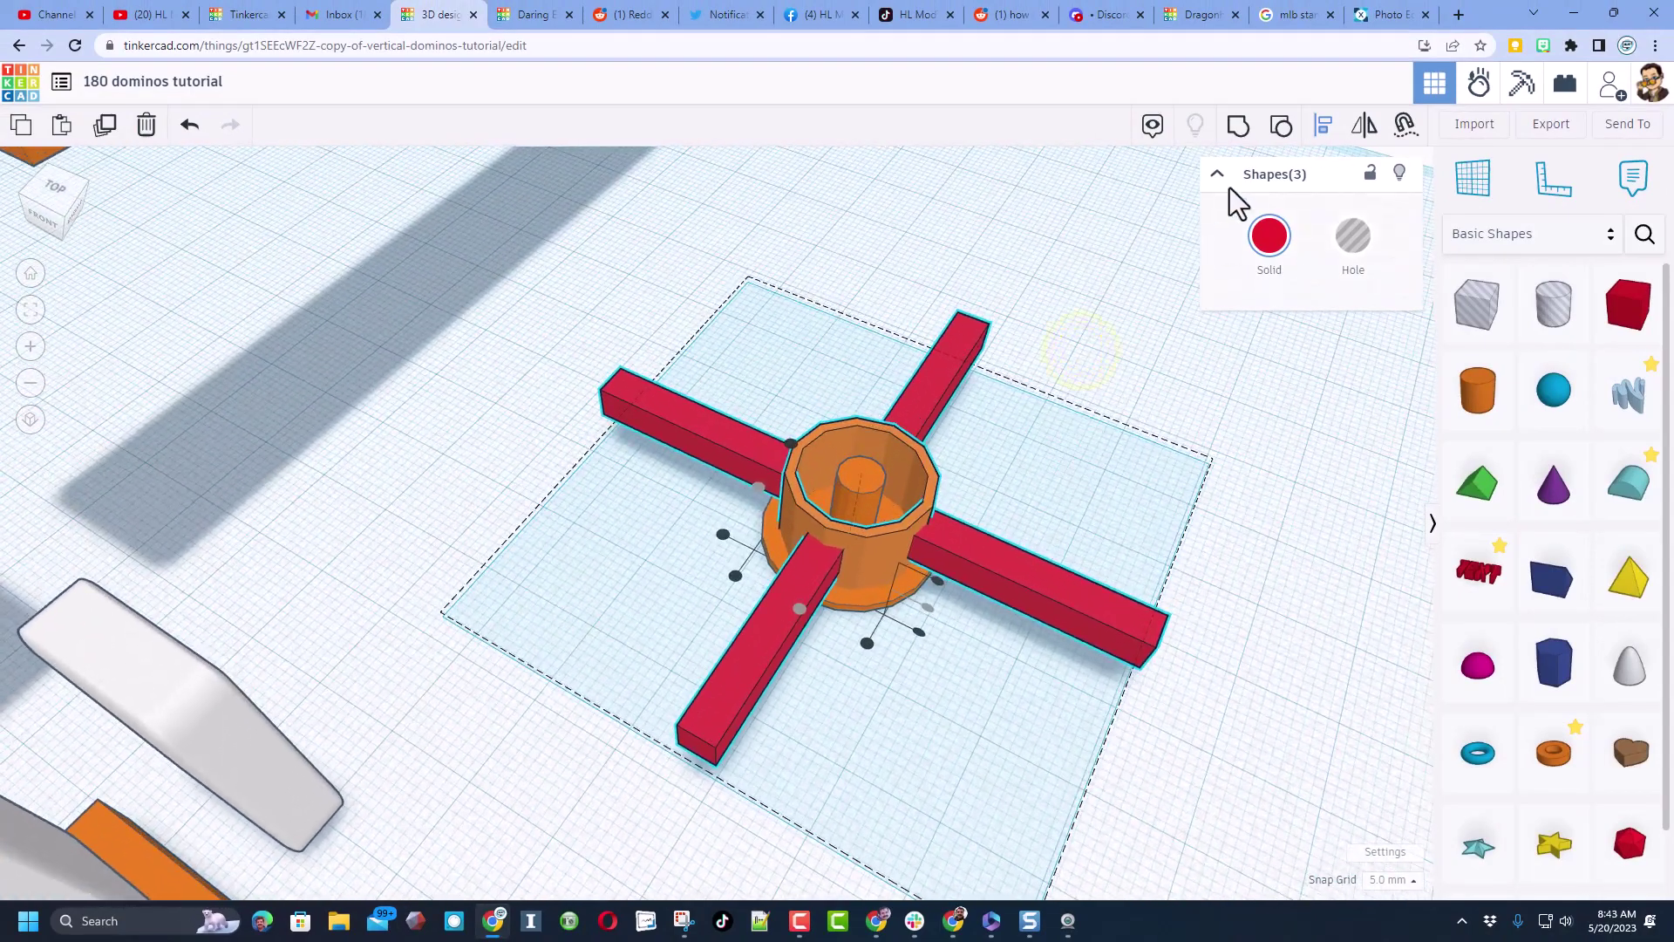
Step: Group the cross and tube into one spinner, then lift it and its base above the workplane
click(1238, 129)
right_drag(916, 470, 837, 602)
drag(831, 590, 812, 584)
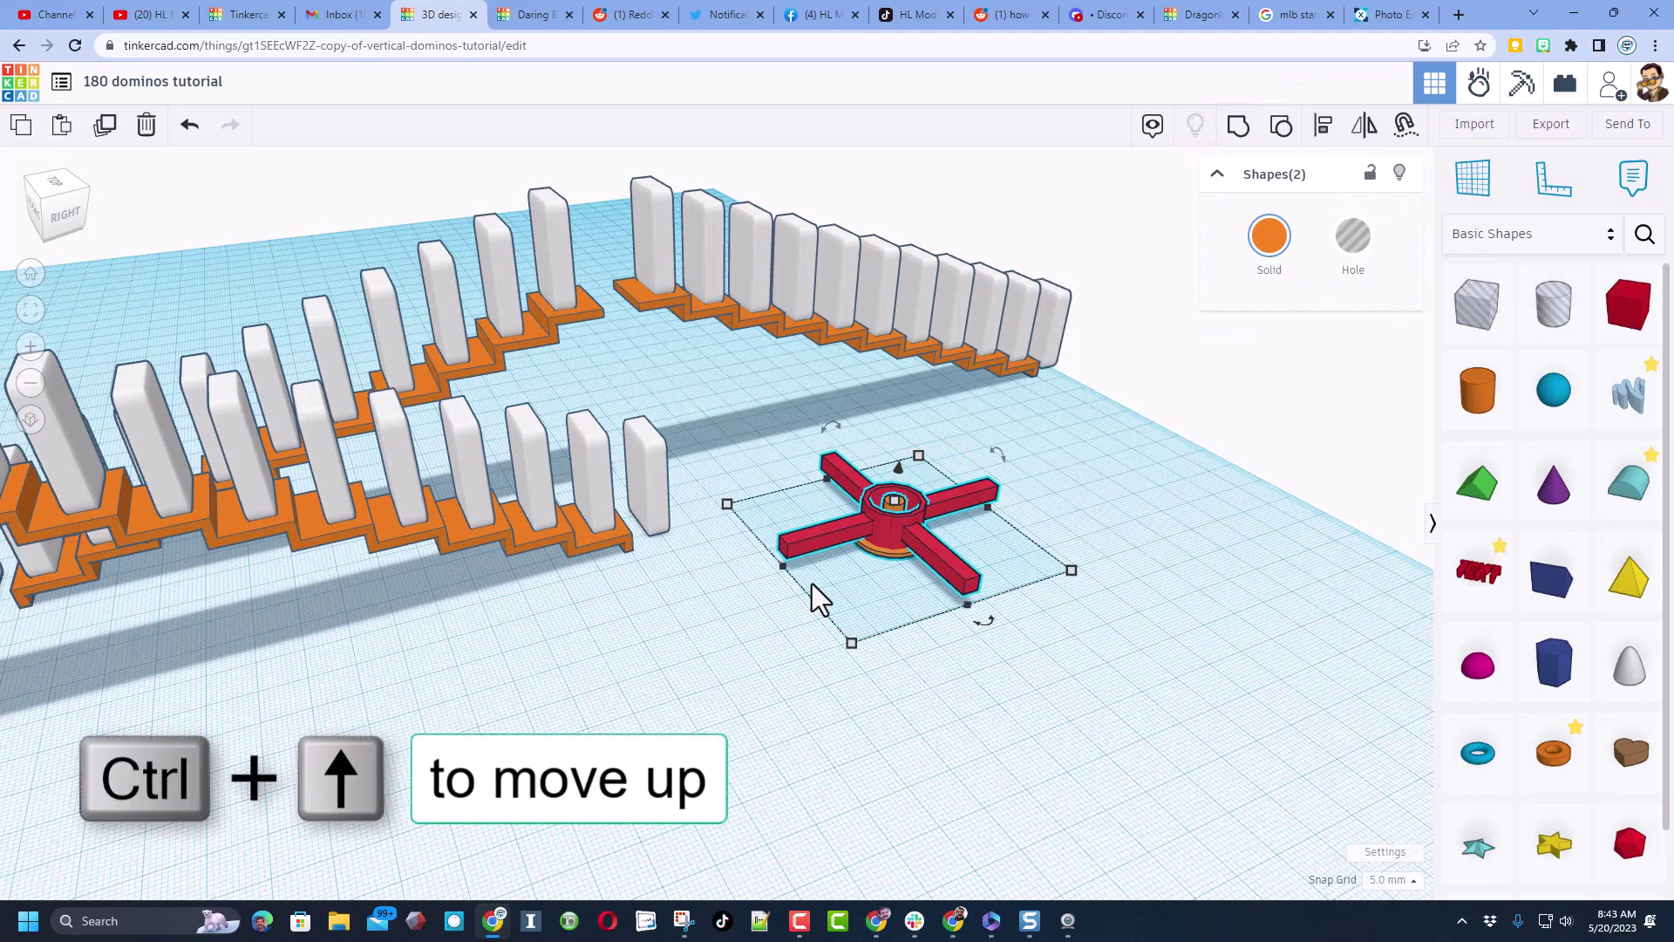
key(ctrl+Up)
key(ctrl+Up)
key(ctrl+Up)
key(ctrl+Up)
key(ctrl+Up)
key(ctrl+Up)
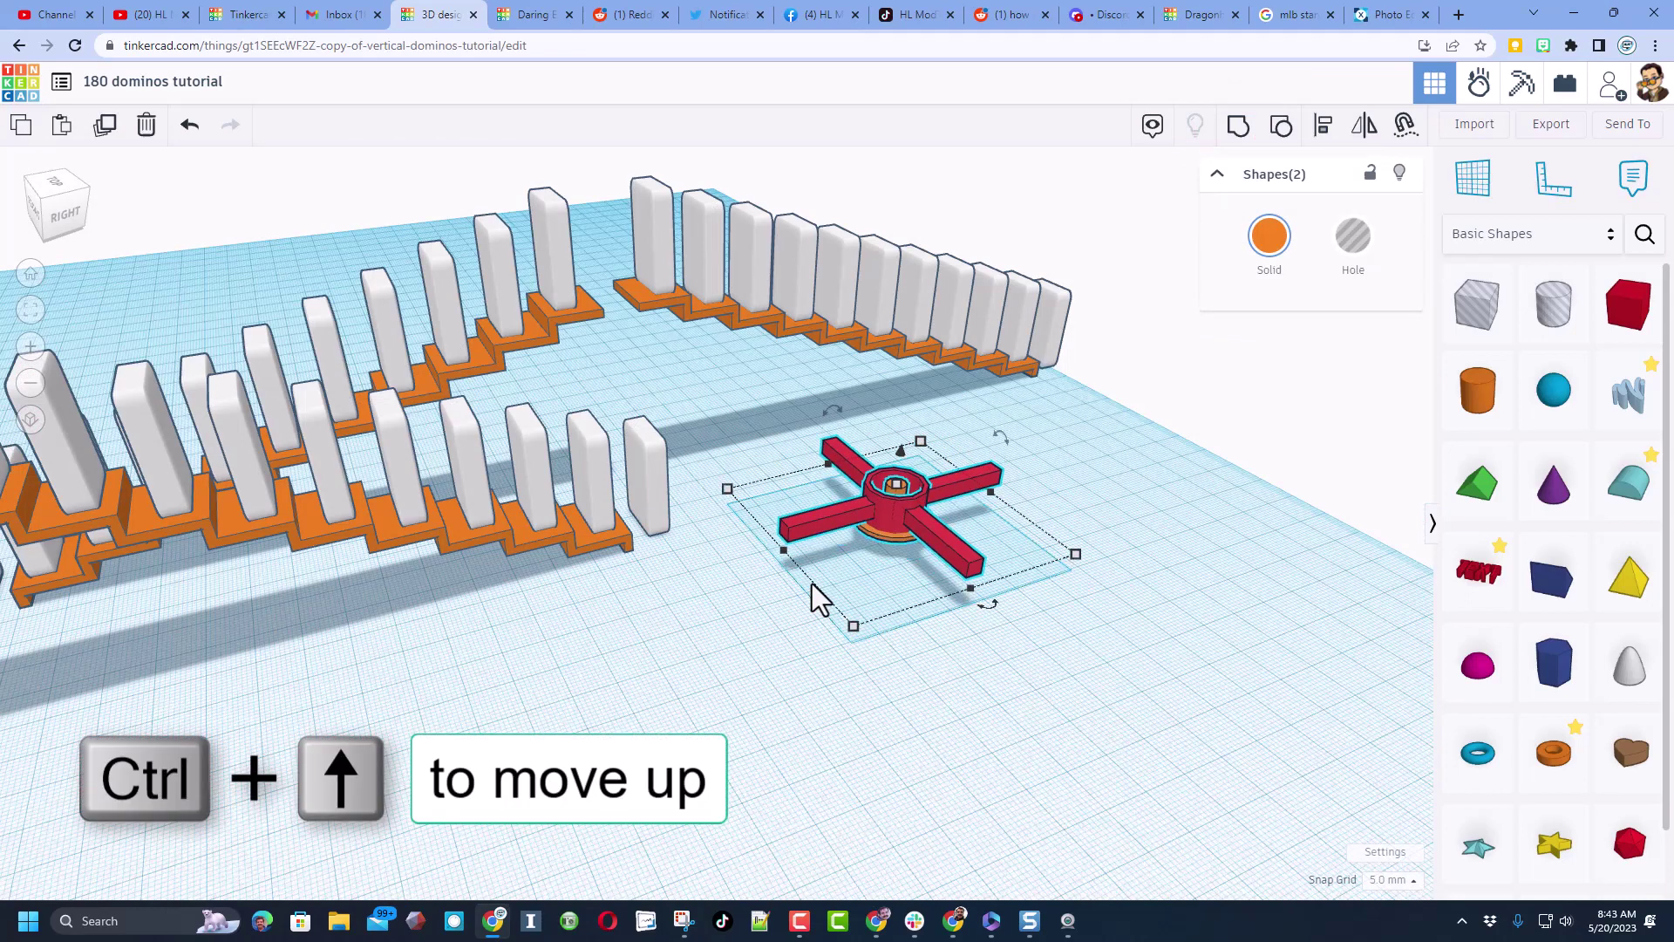
Step: Nudge the spinner left and back into place at the turn near the back domino row
key(Left)
key(Left)
key(Left)
key(Left)
key(Left)
key(Left)
key(Left)
key(Left)
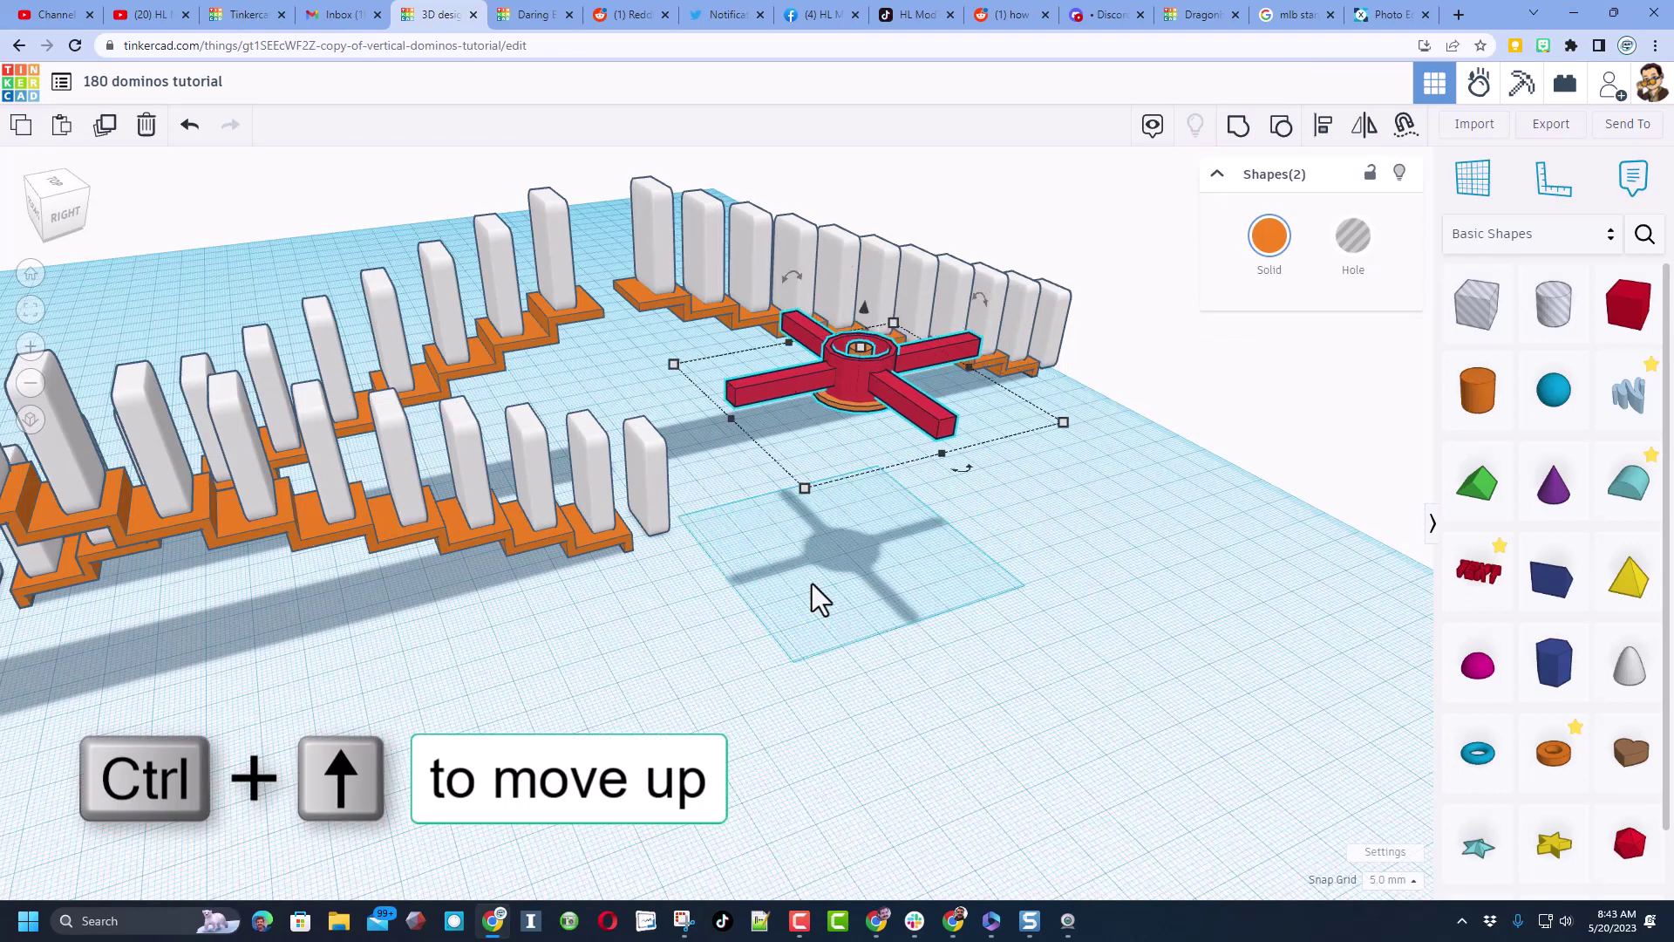
key(Left)
key(Left)
key(Left)
key(Left)
key(Left)
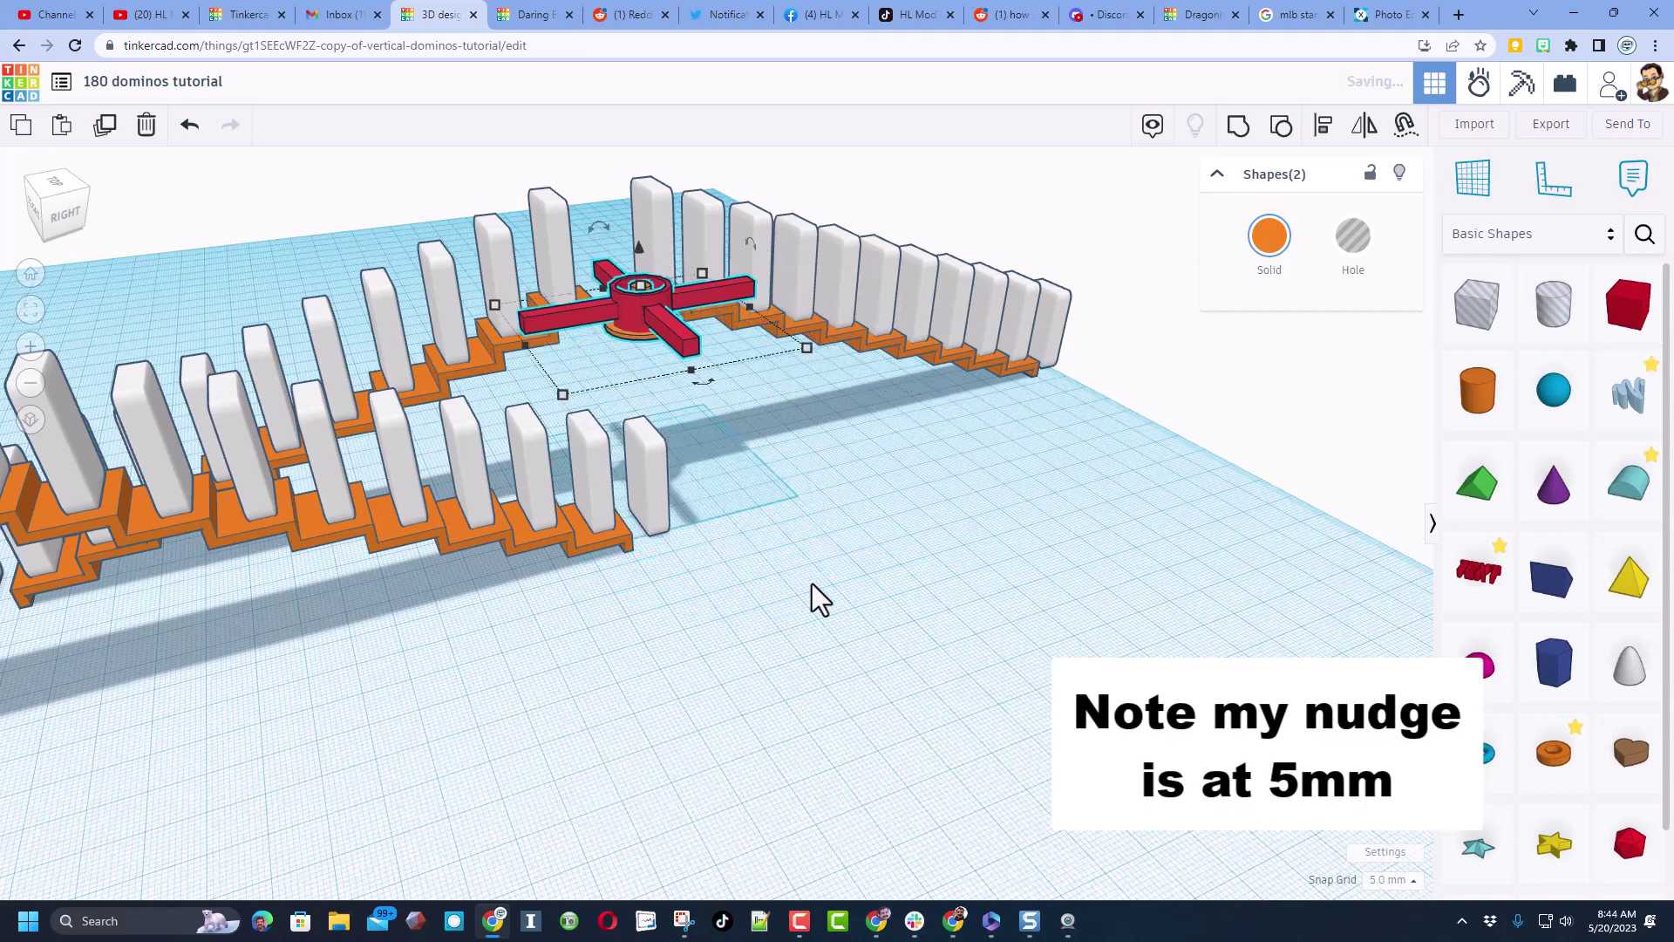
key(Up)
key(Up)
key(Up)
key(Up)
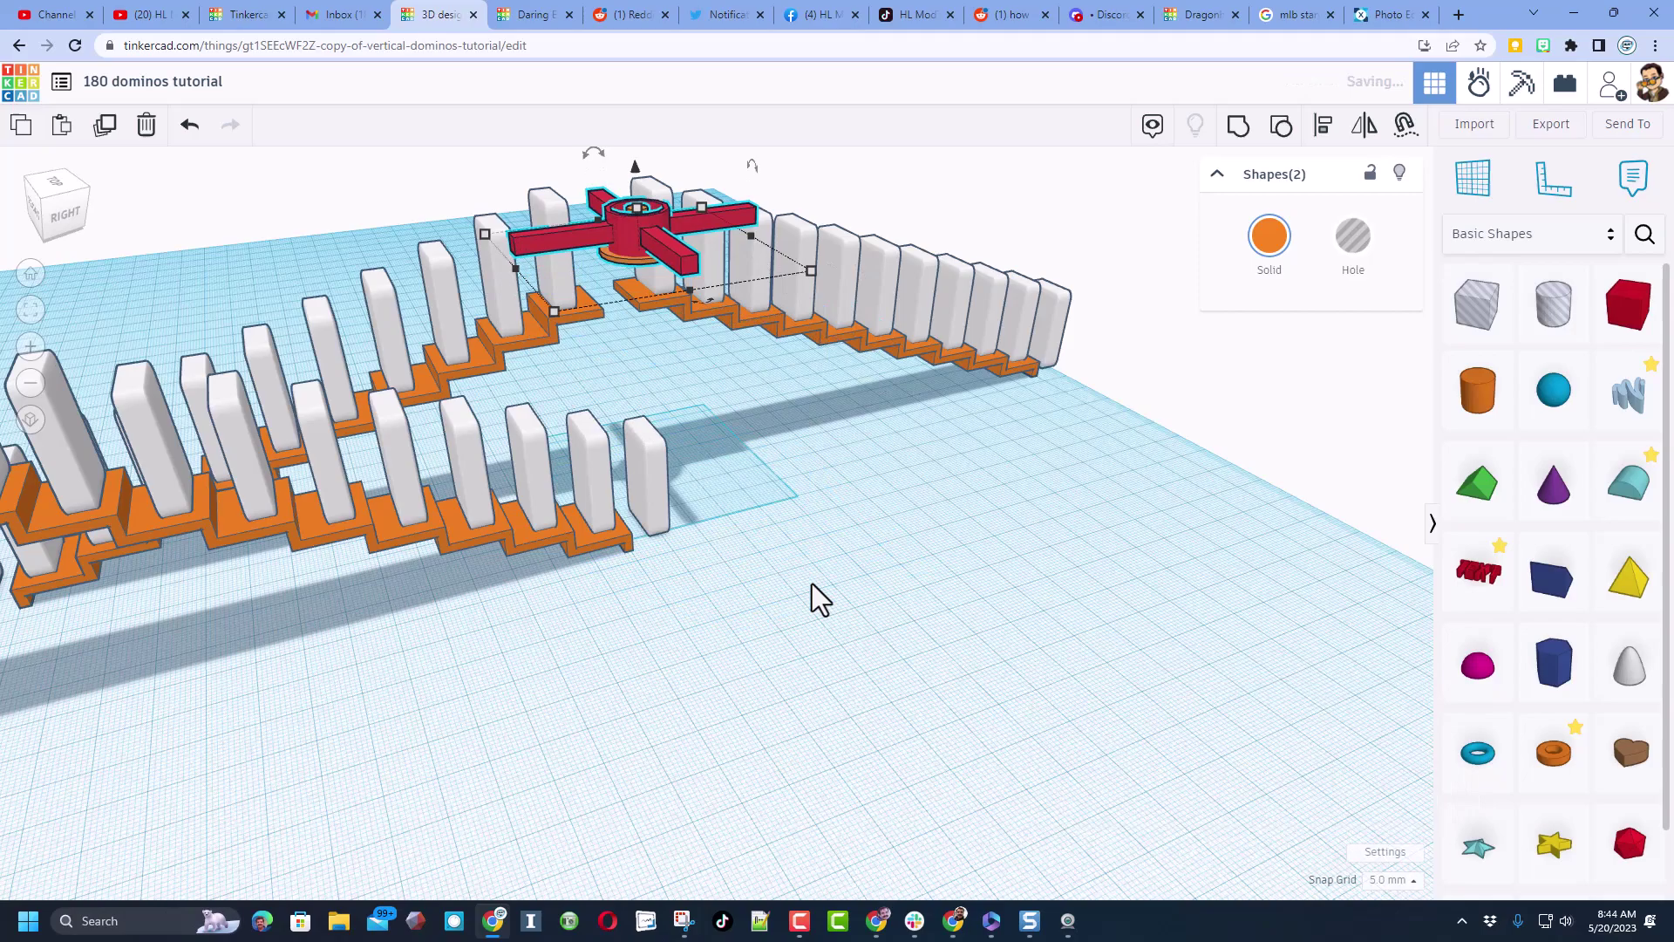
right_drag(820, 600, 773, 419)
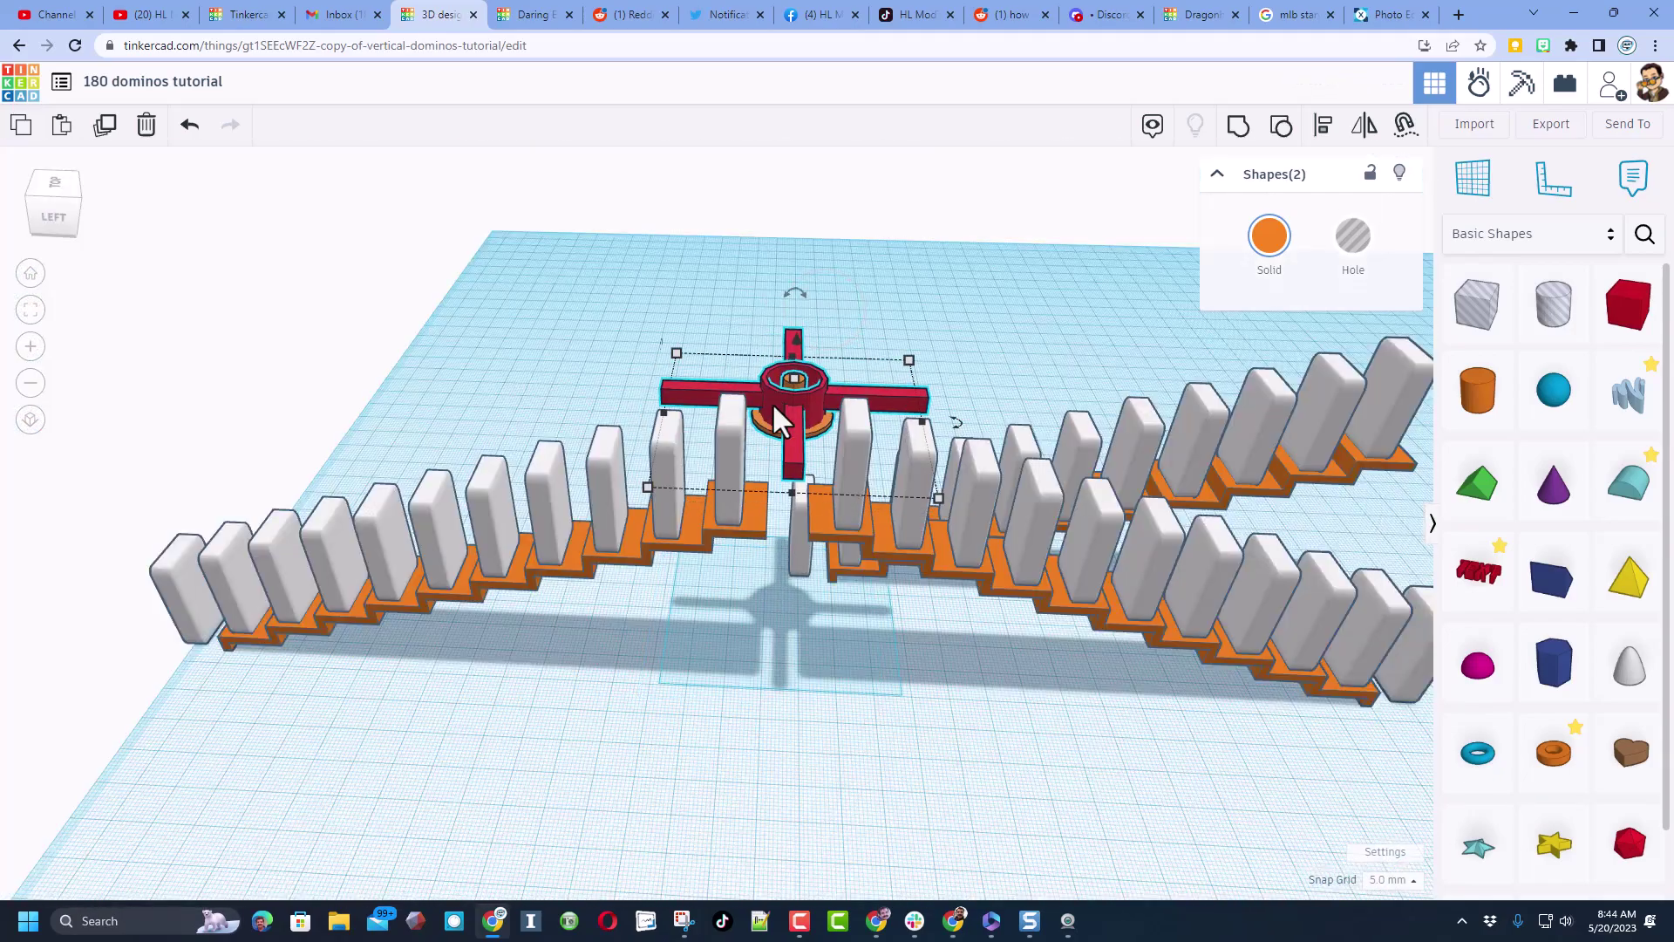
key(Left)
key(Left)
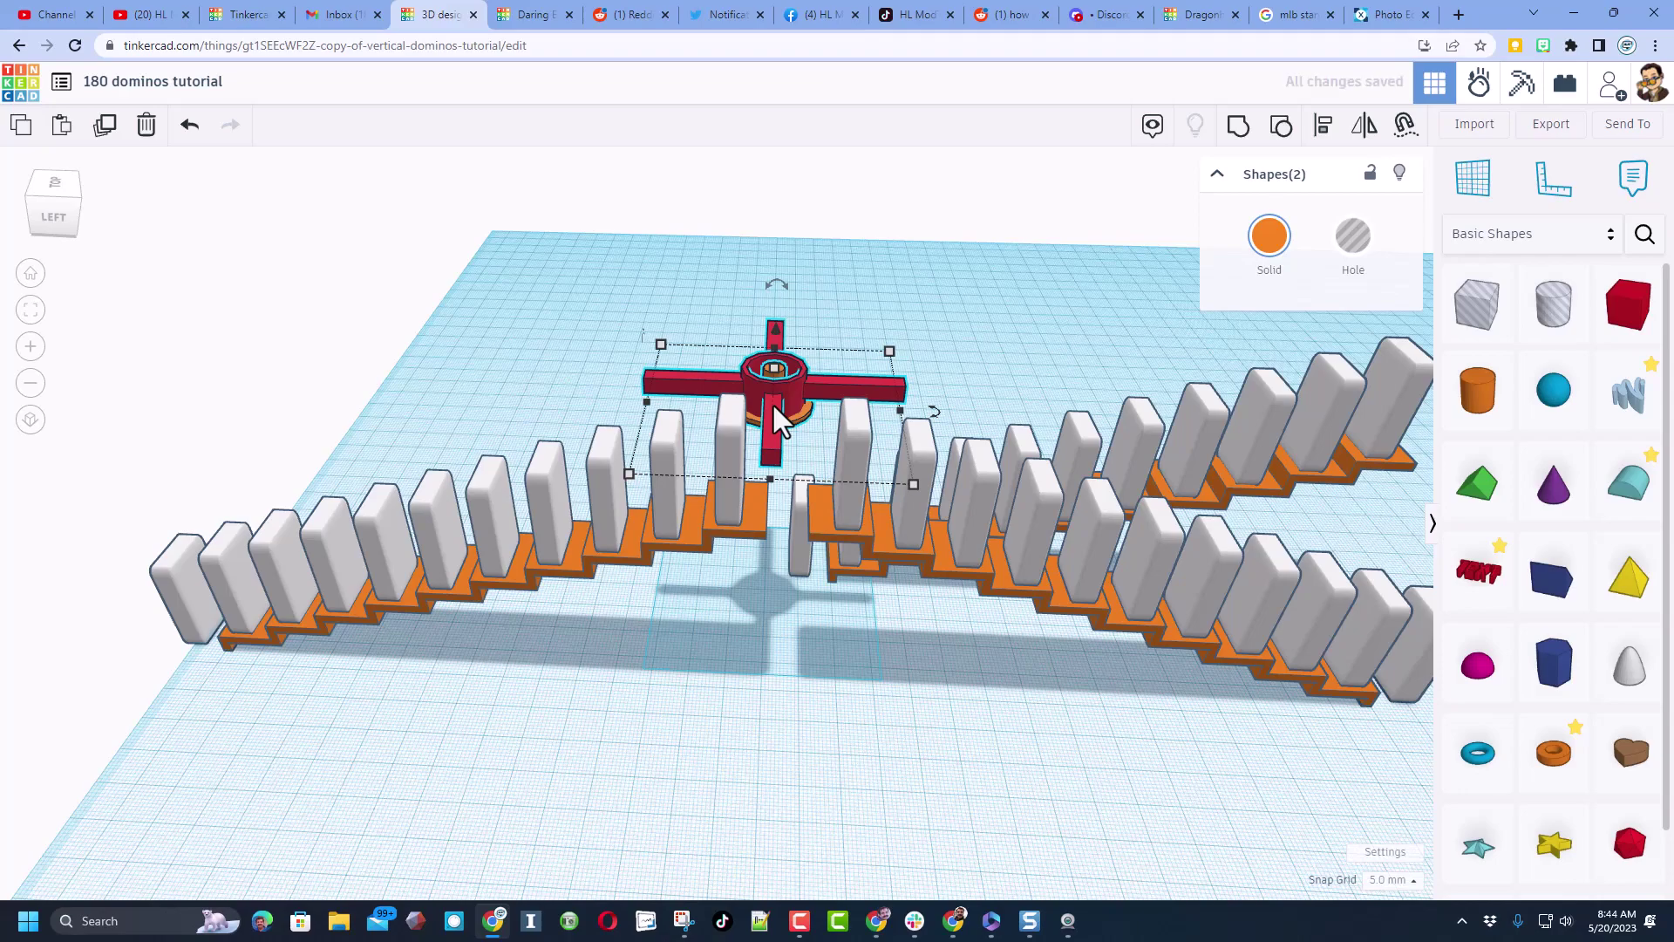
key(Right)
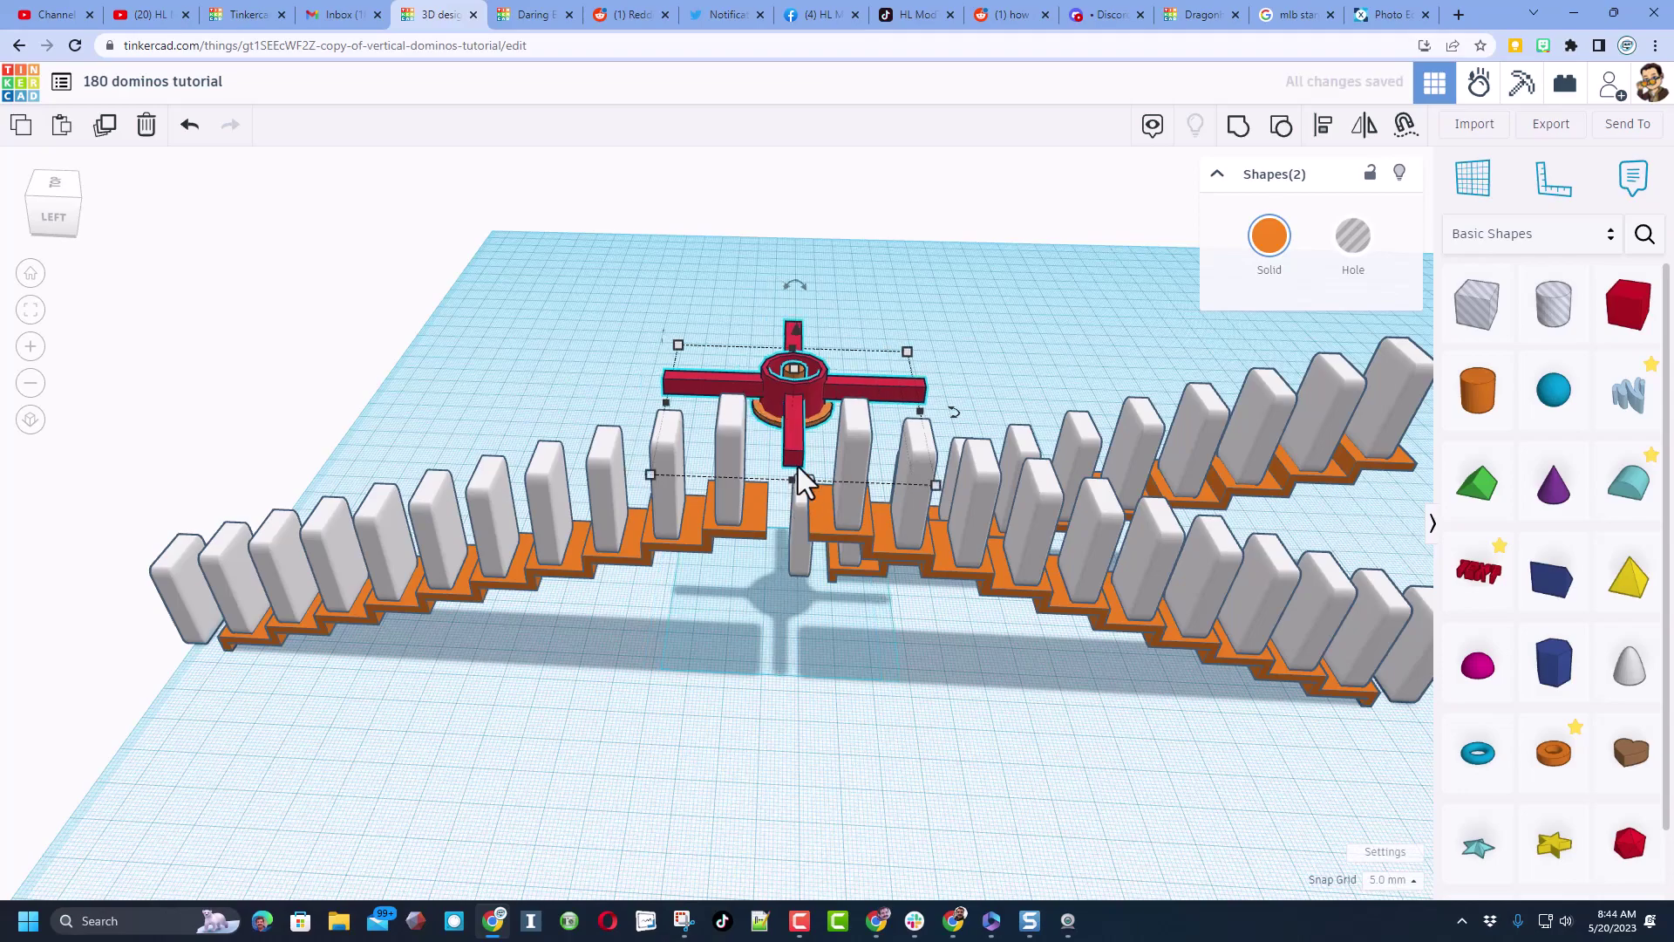
right_drag(800, 479, 562, 414)
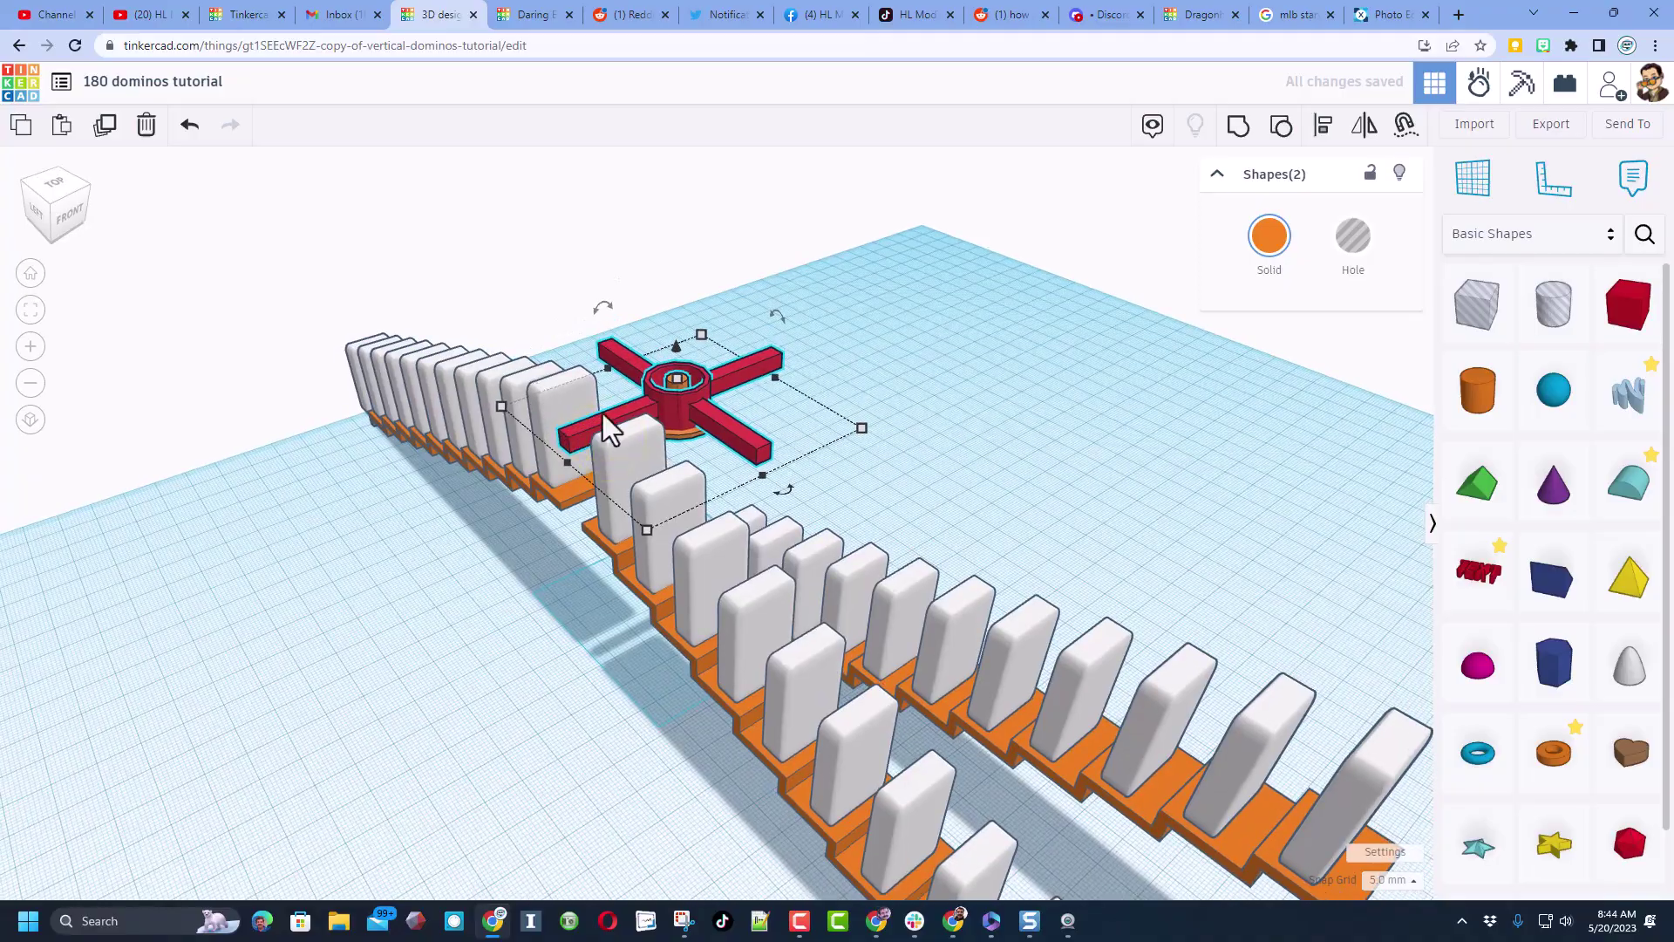
mouse_move(1003, 419)
right_down()
mouse_move(953, 449)
mouse_move(803, 456)
mouse_move(691, 429)
mouse_move(963, 600)
mouse_move(721, 579)
mouse_move(822, 643)
mouse_move(919, 658)
mouse_move(708, 520)
mouse_move(654, 531)
mouse_move(692, 643)
mouse_move(572, 567)
mouse_move(587, 567)
mouse_move(578, 679)
mouse_move(166, 654)
right_up()
Step: Select the whole lower domino staircase, raise it twice with Ctrl+Up, and shift it right toward the spinner
click(628, 531)
click(671, 575)
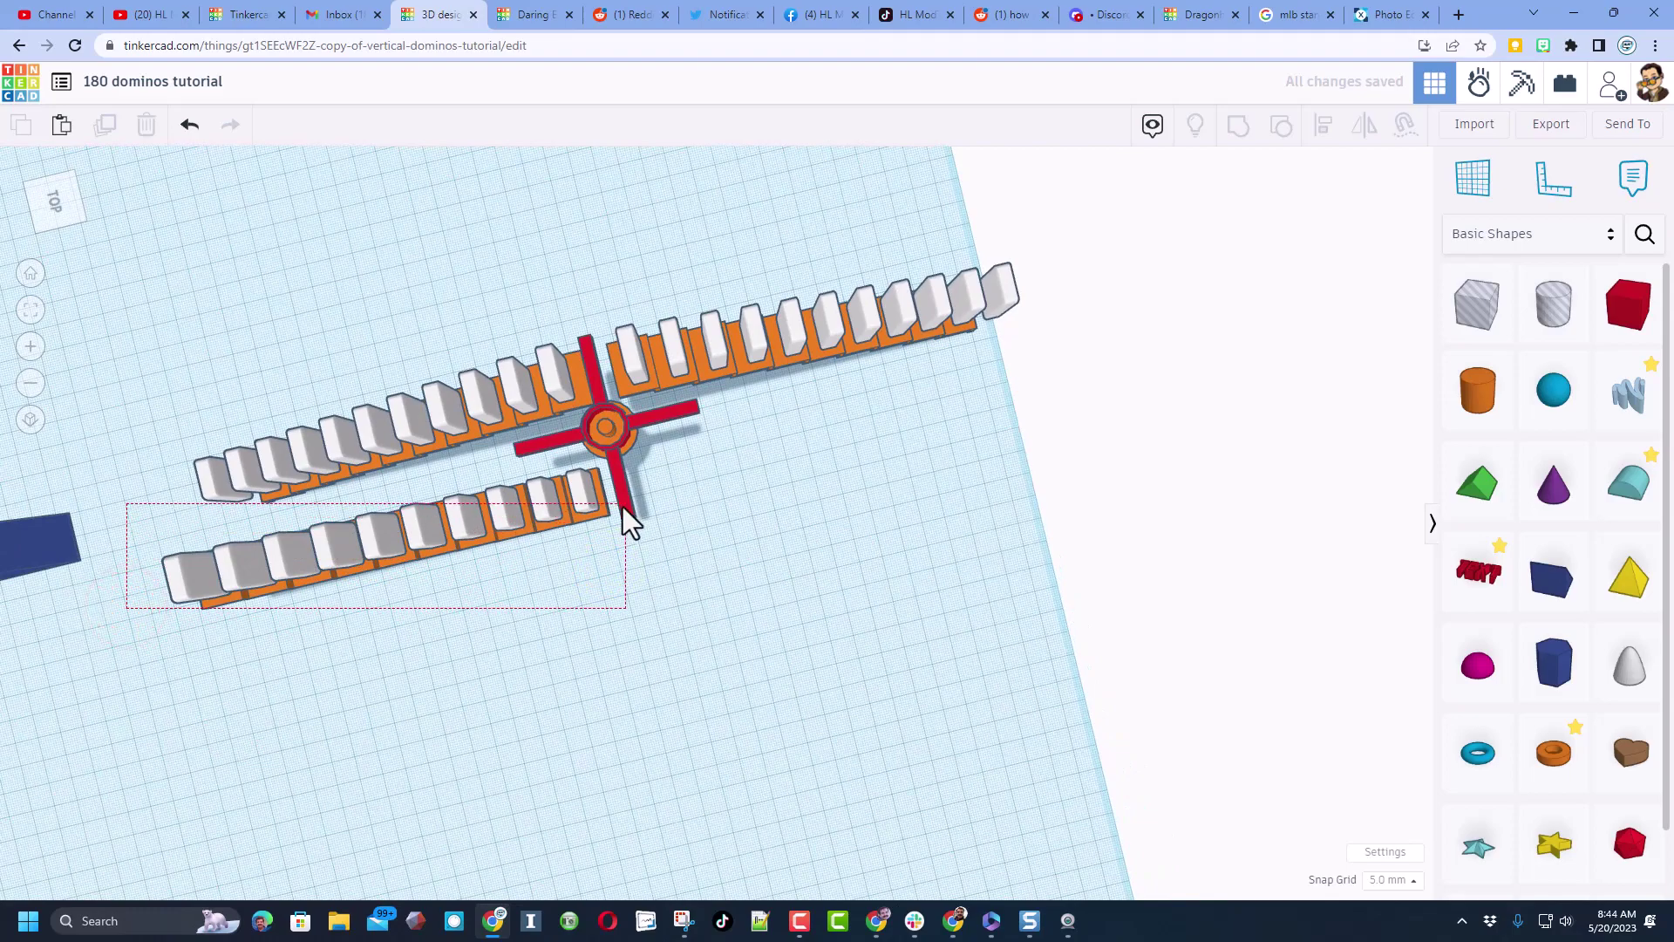
drag(608, 524, 605, 515)
right_drag(695, 763, 659, 575)
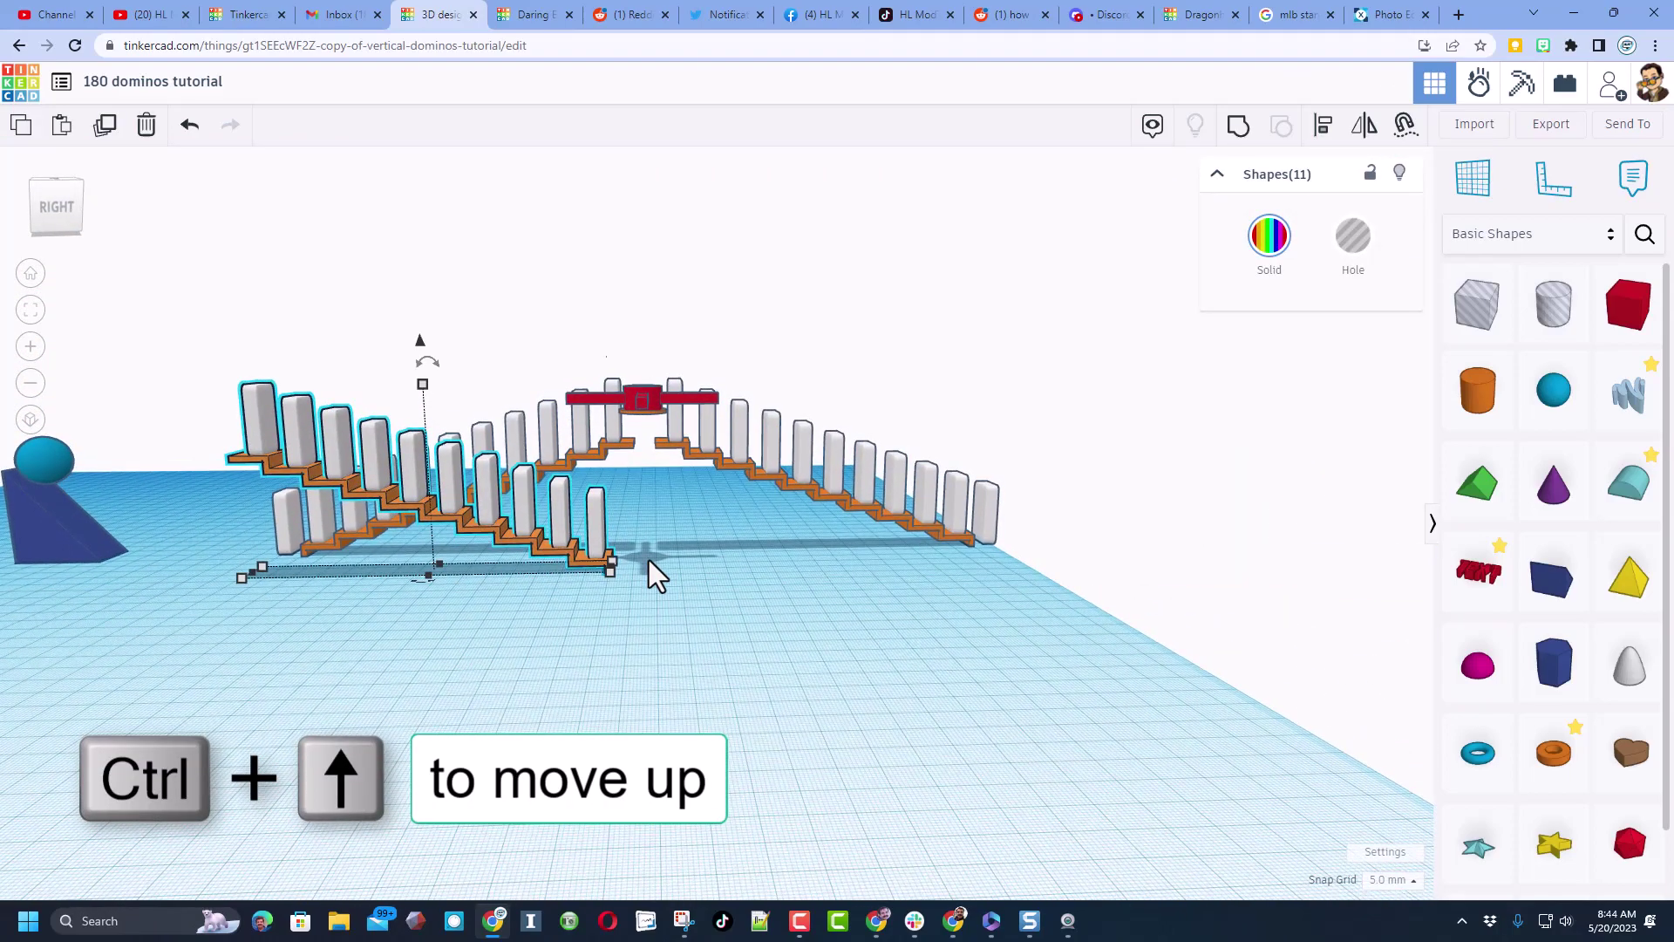
key(ctrl+Up)
key(ctrl+Up)
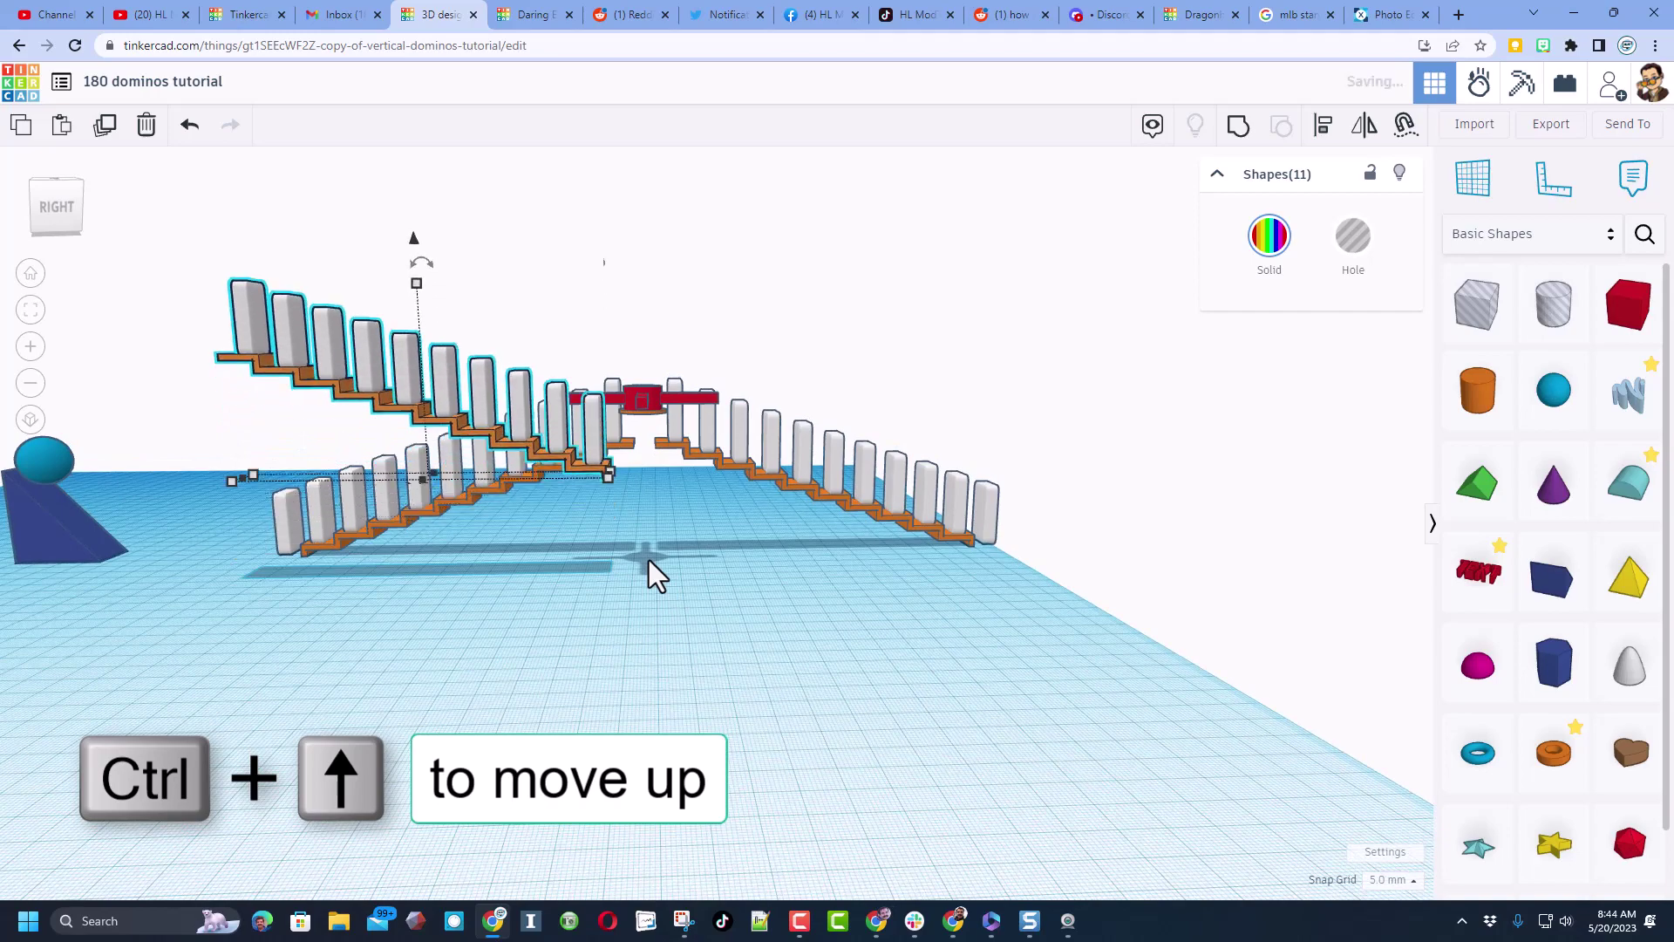
key(ctrl+Up)
right_drag(926, 598, 1189, 636)
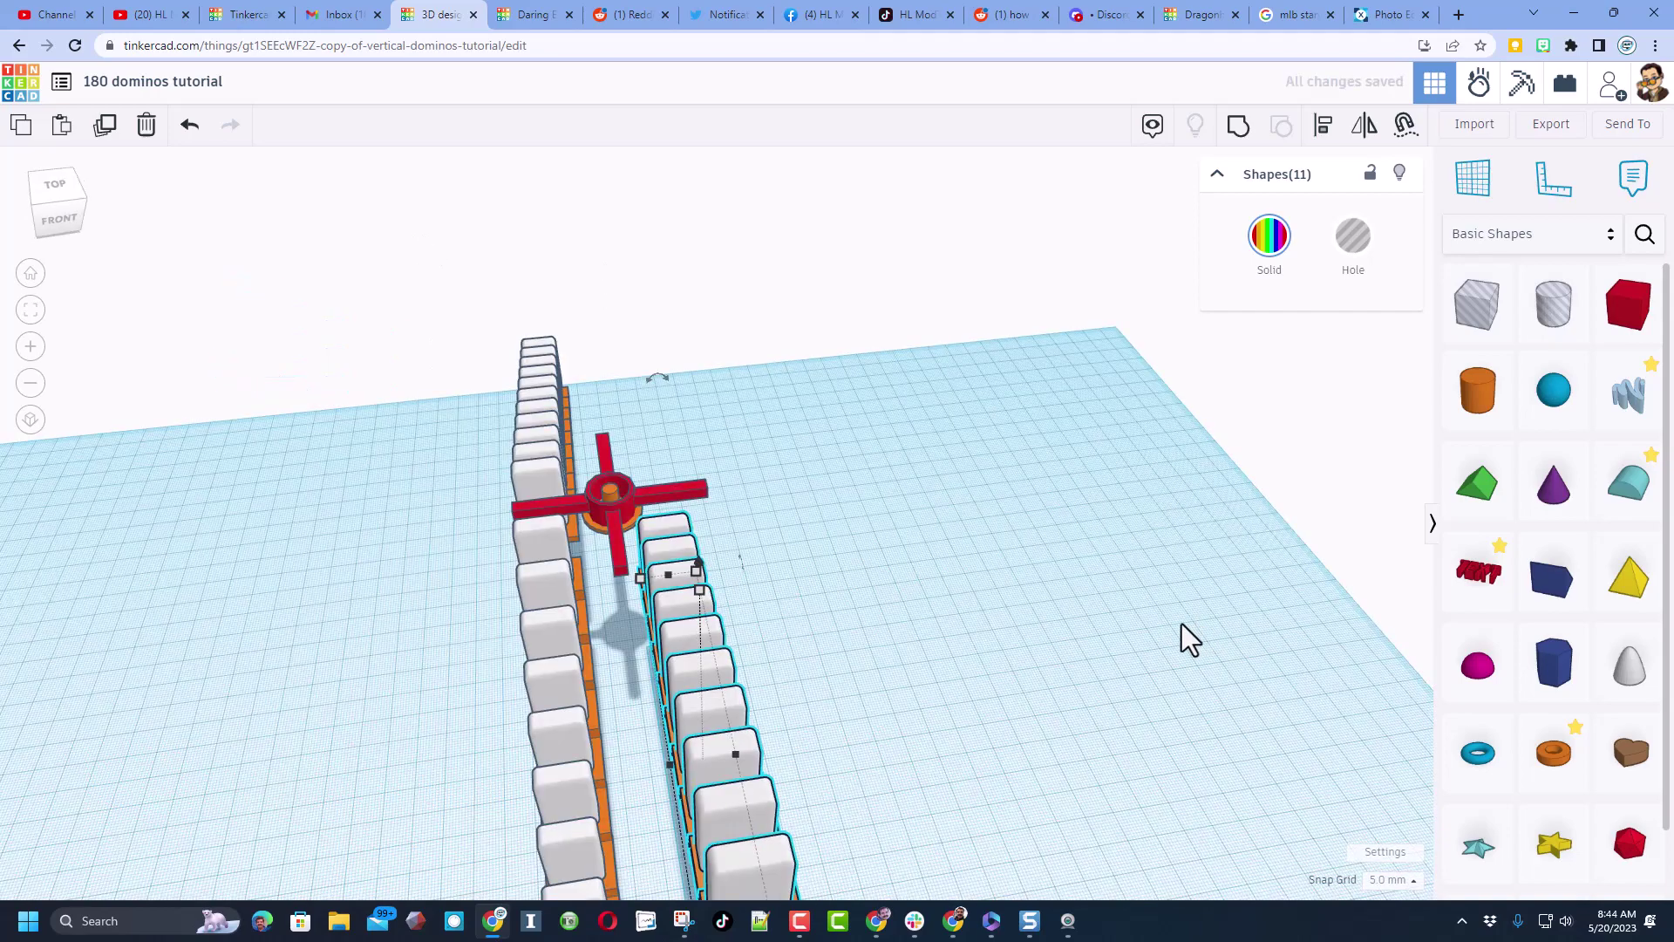
key(Right)
key(Right)
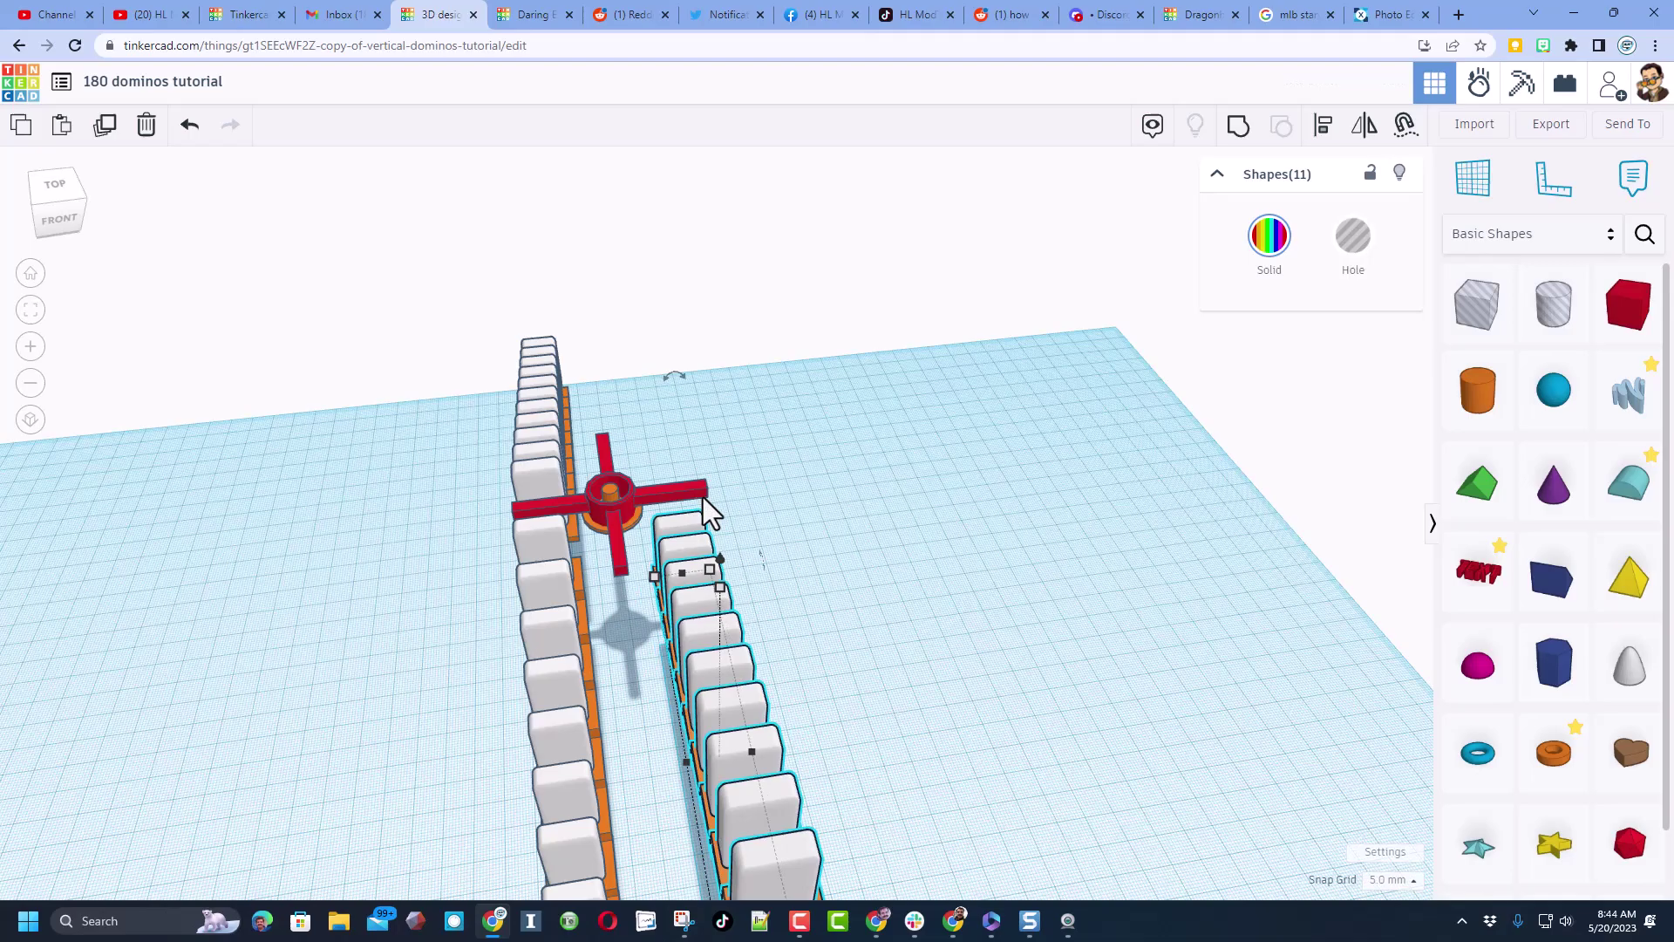
right_drag(713, 595, 583, 527)
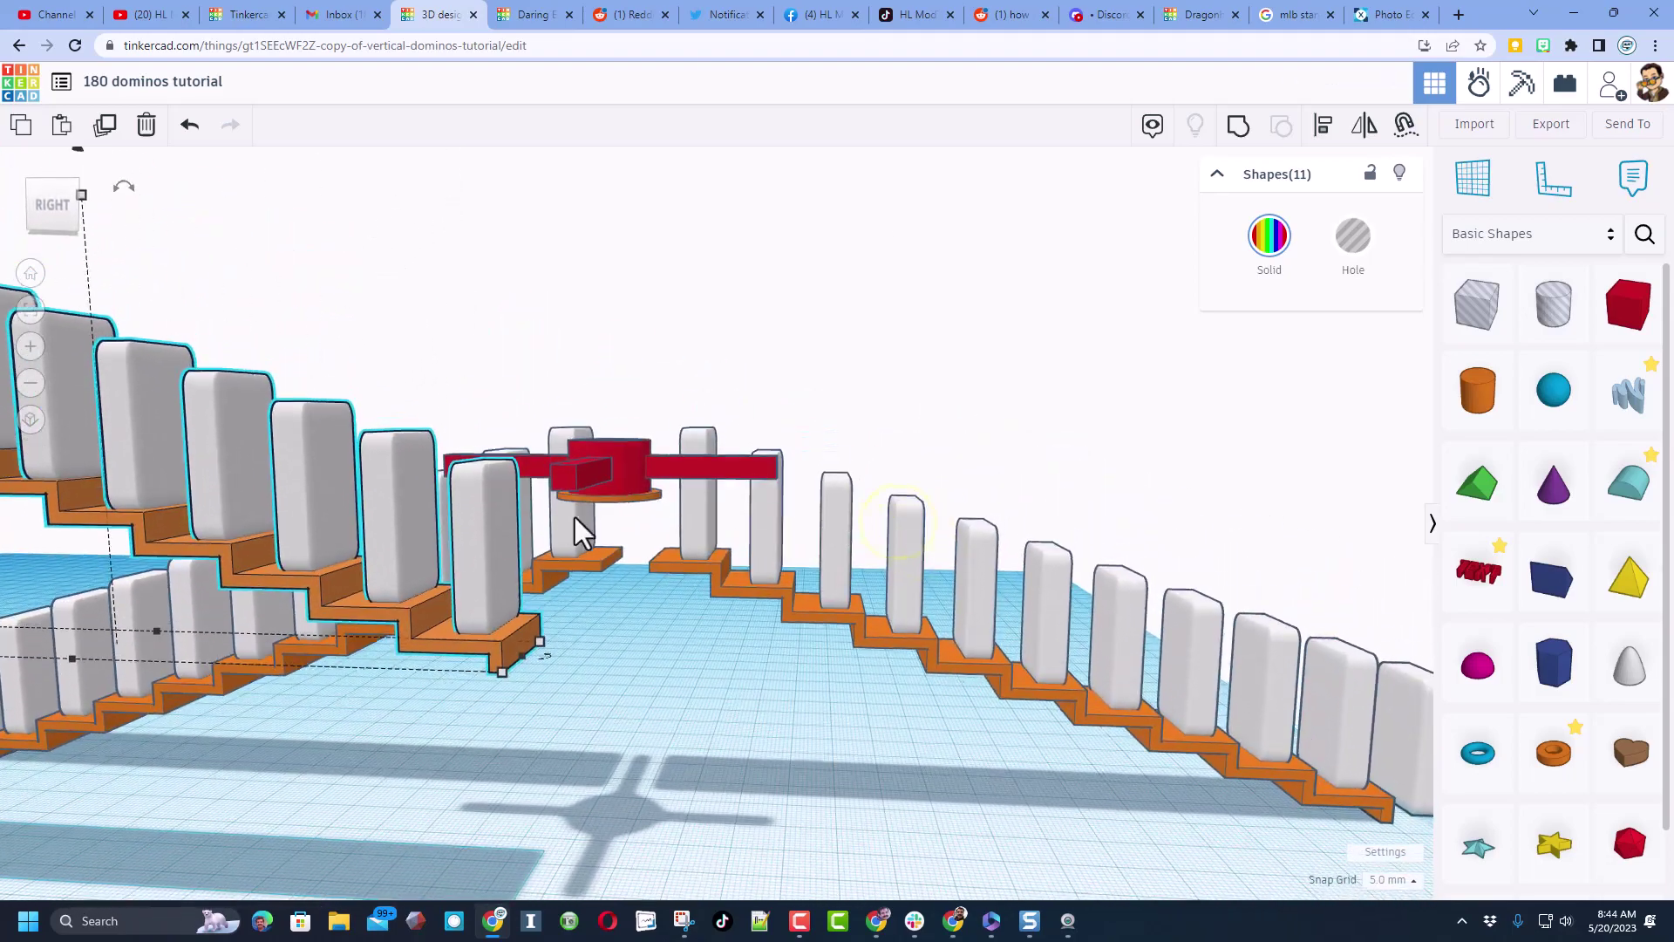
scroll(535, 449, down, 5)
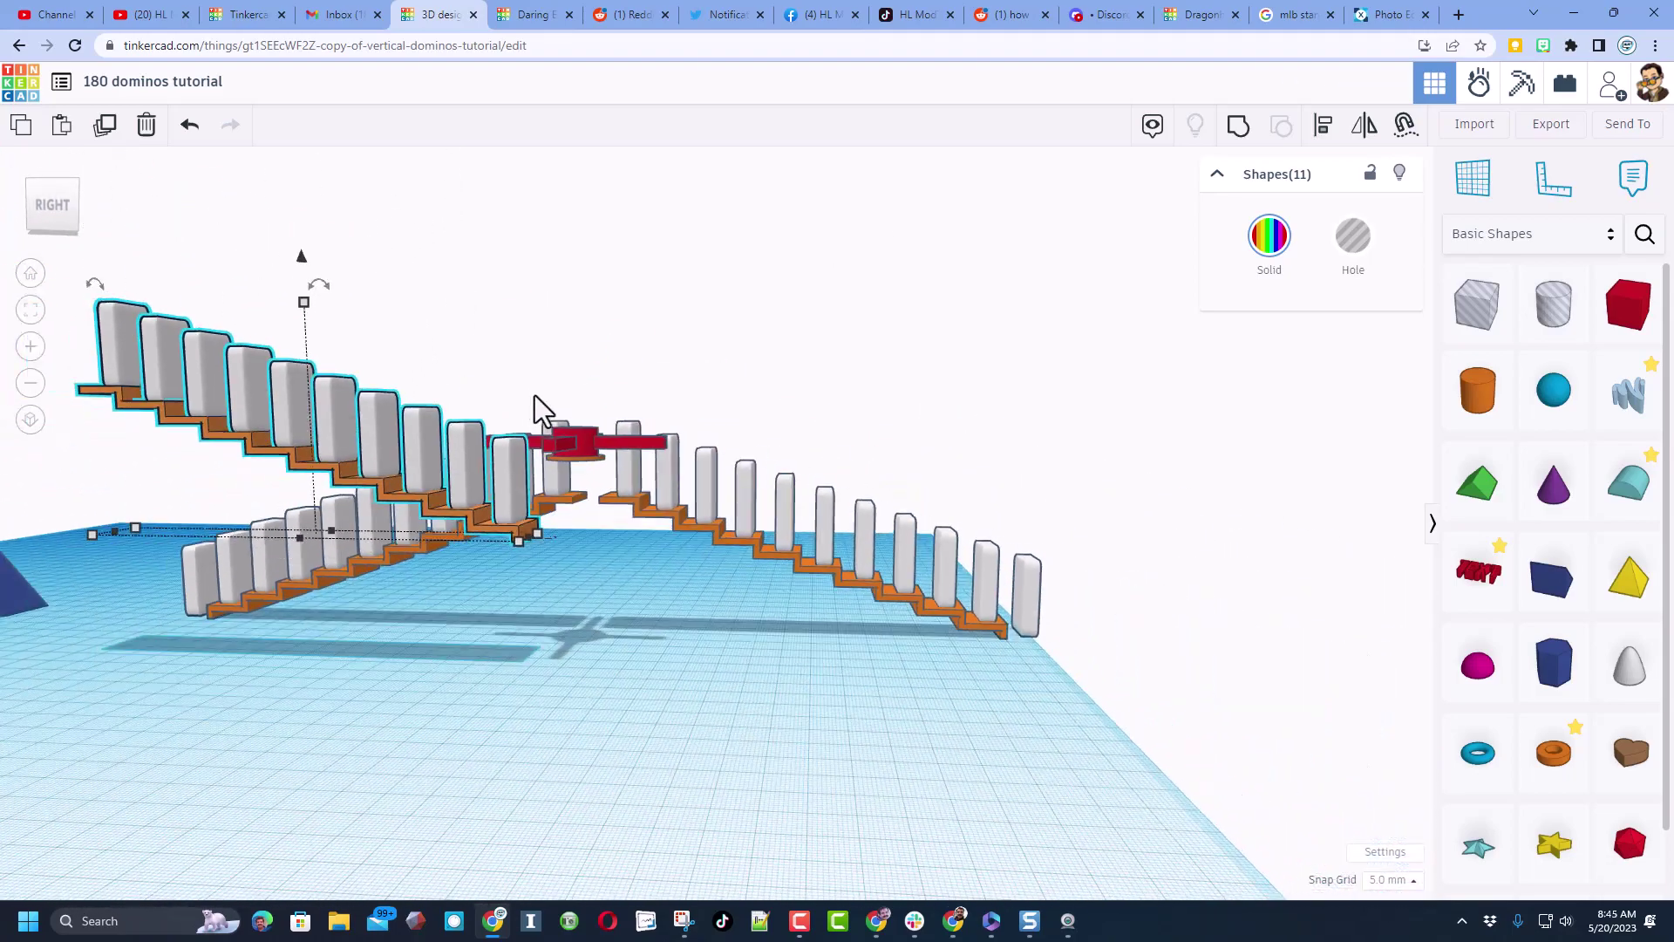
right_drag(939, 646, 922, 662)
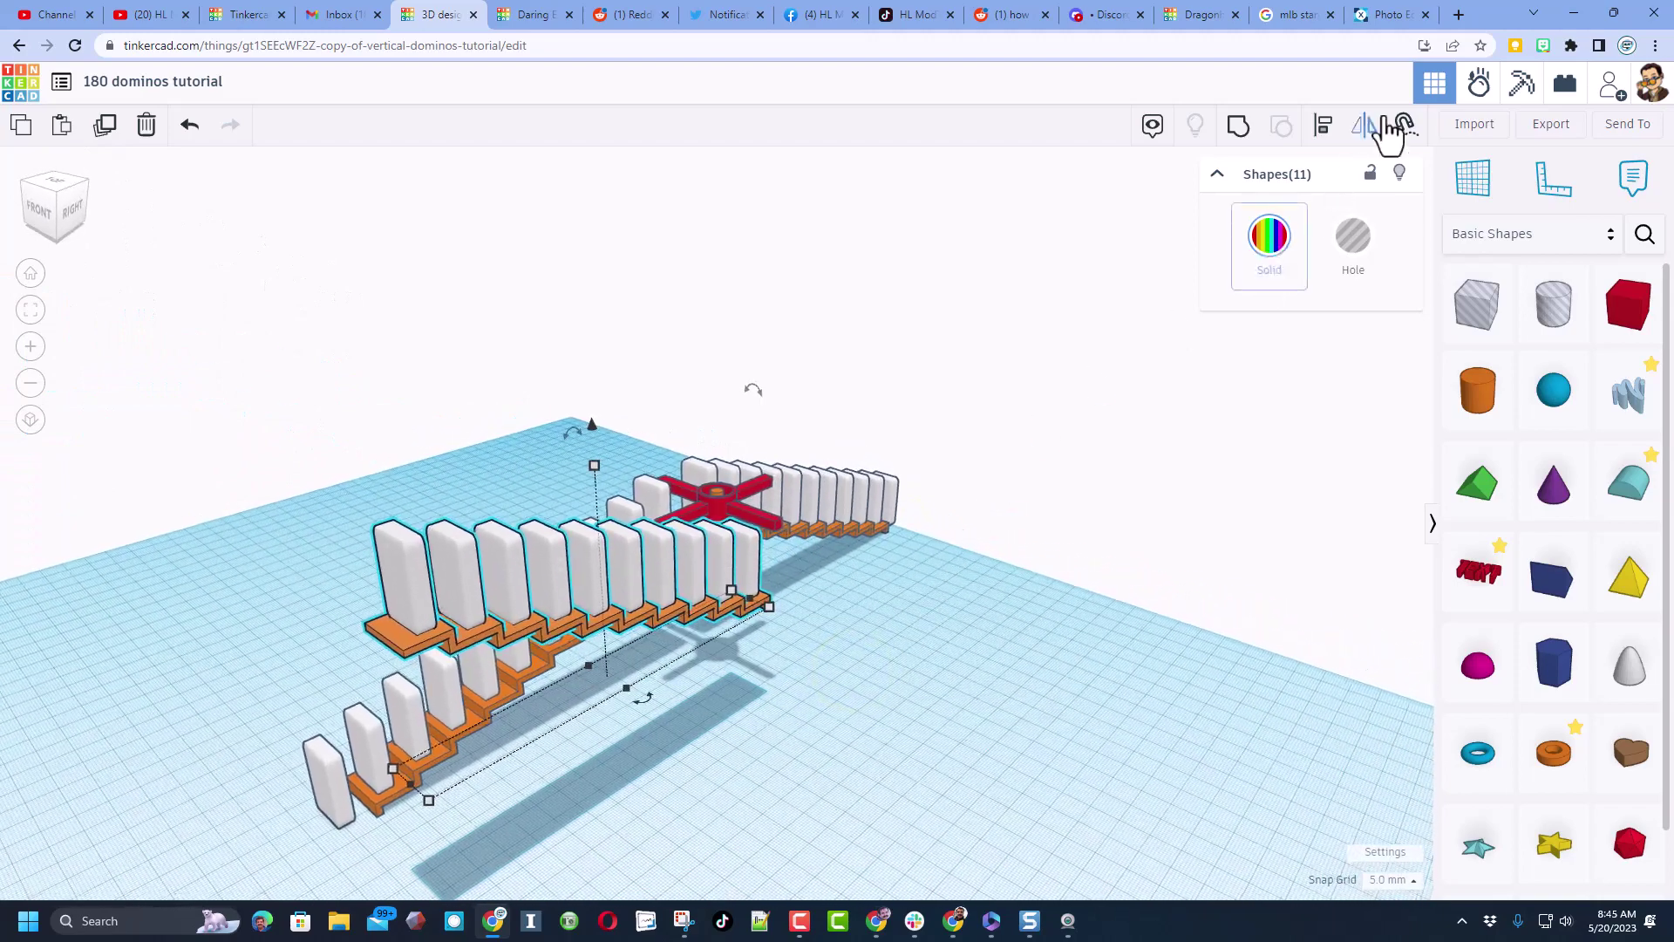
Step: Start the physics simulation and make the lower stair run's orange base static
click(1479, 103)
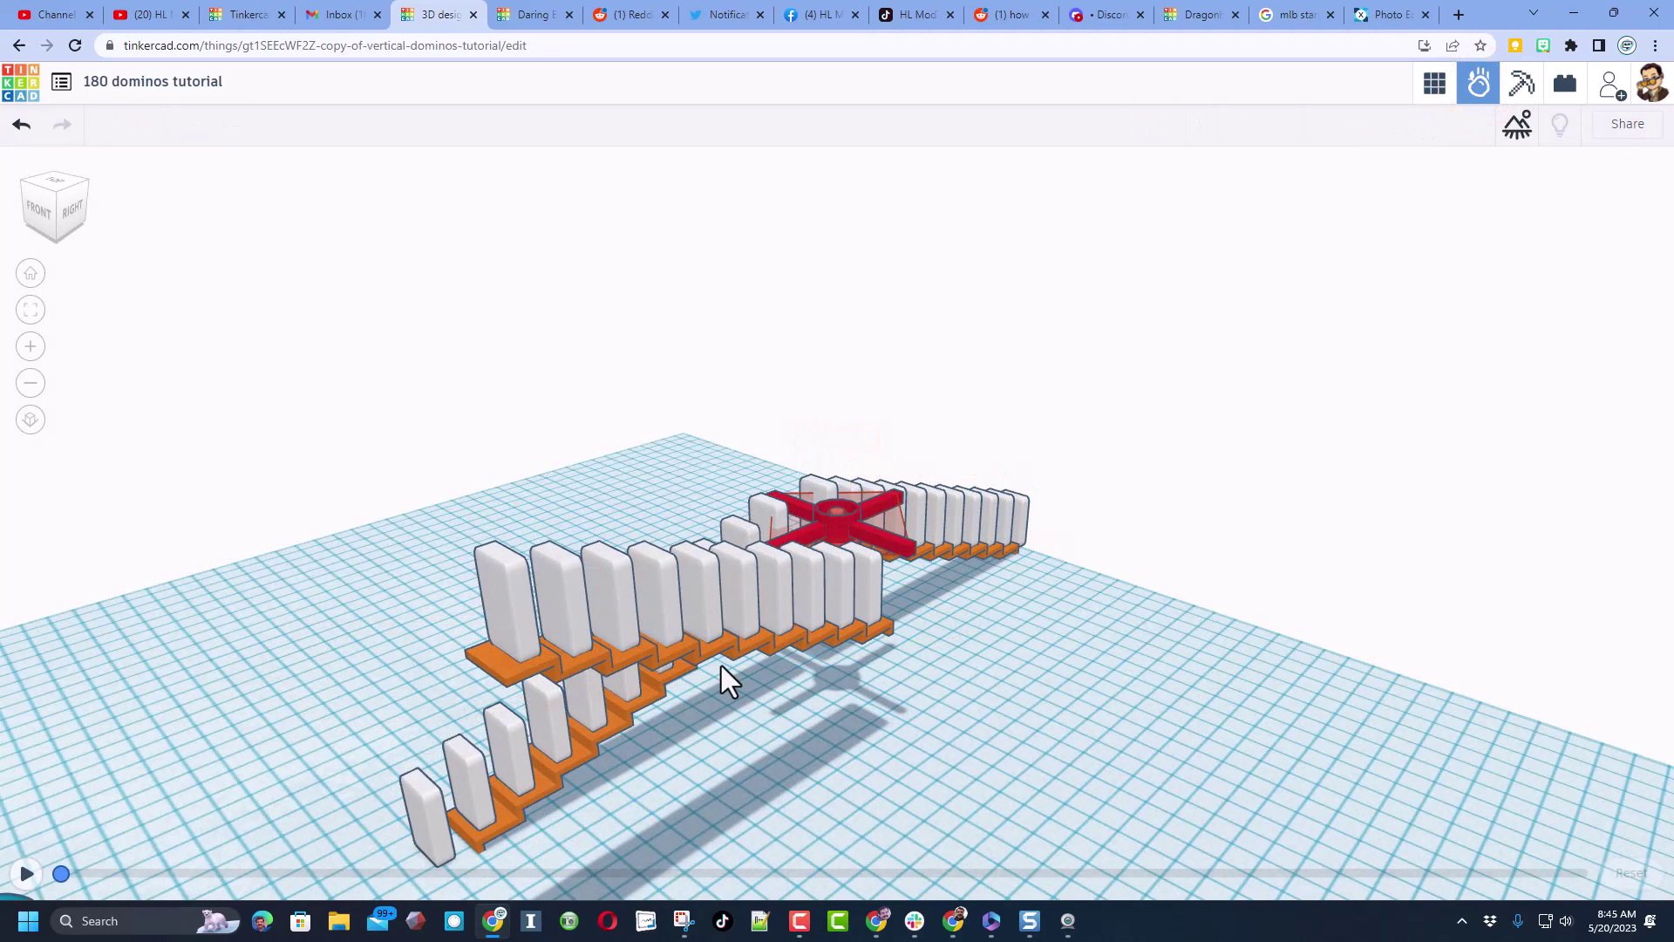
click(684, 658)
key(ctrl+m)
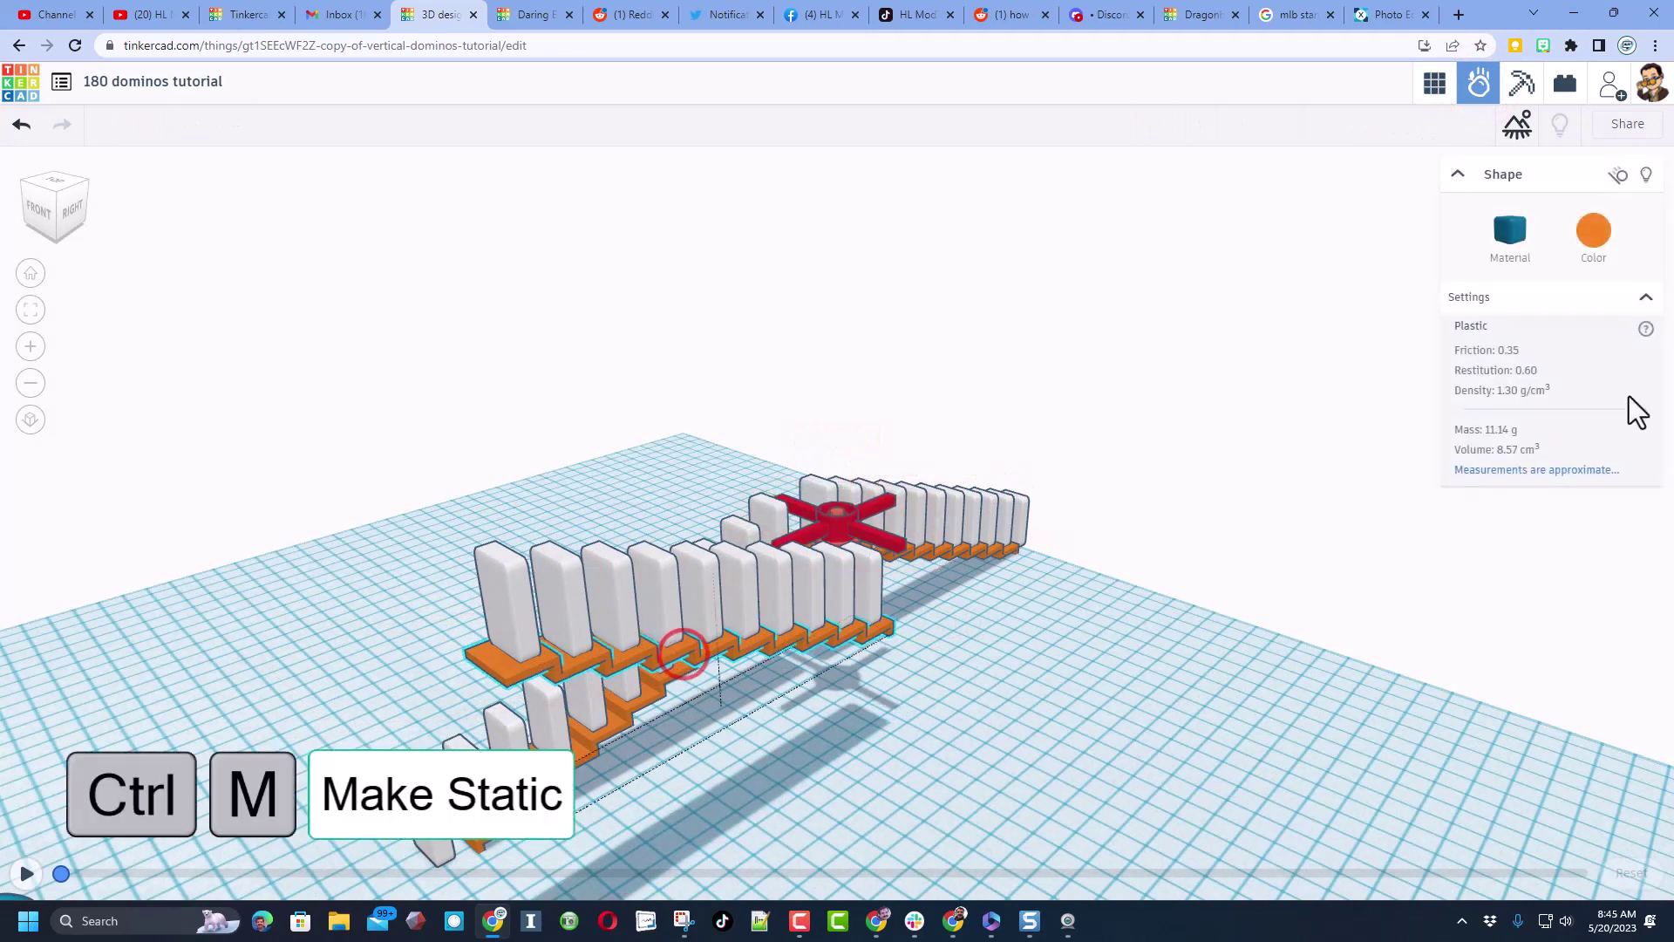
click(1620, 175)
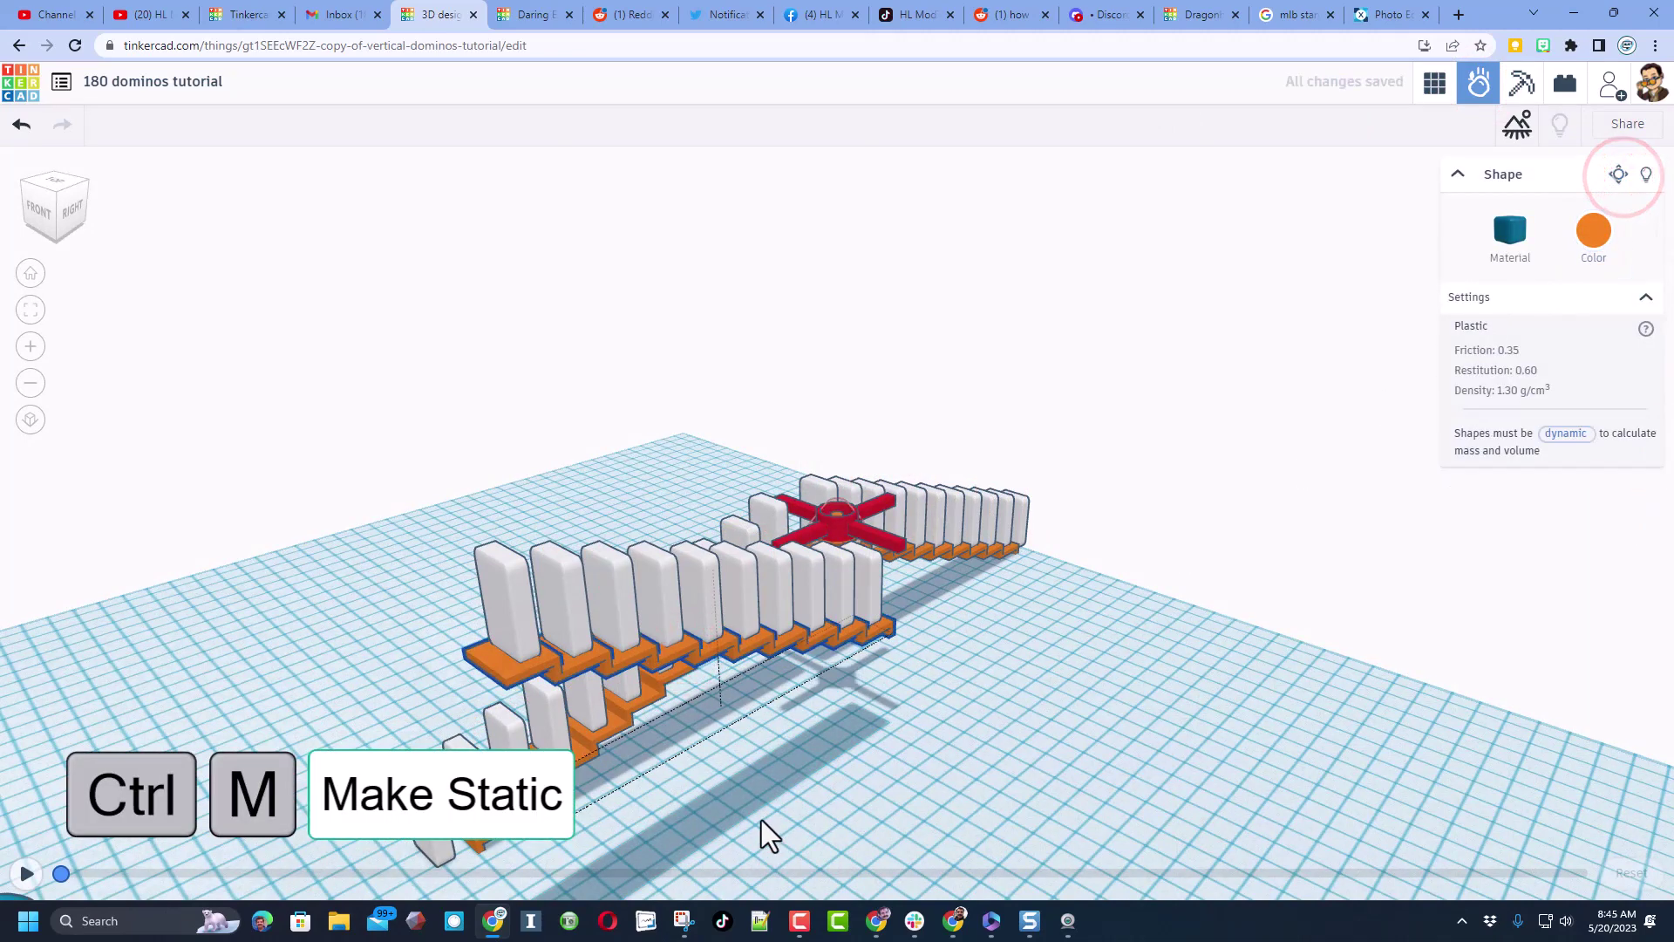
right_drag(748, 660, 950, 532)
click(950, 531)
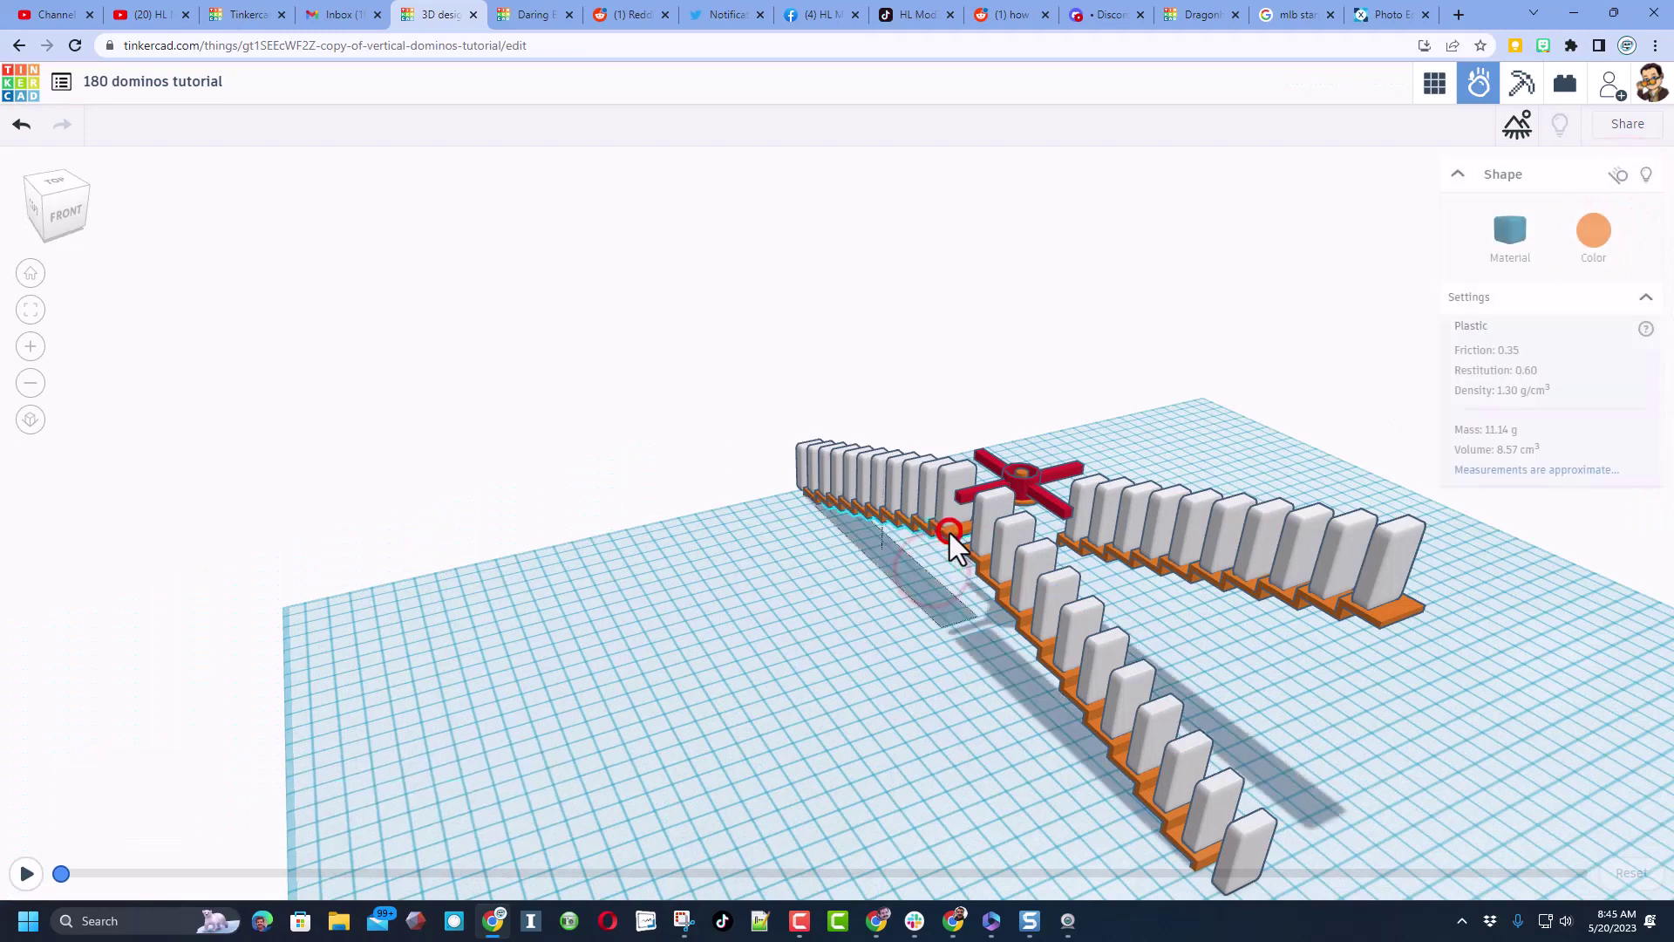
click(1617, 177)
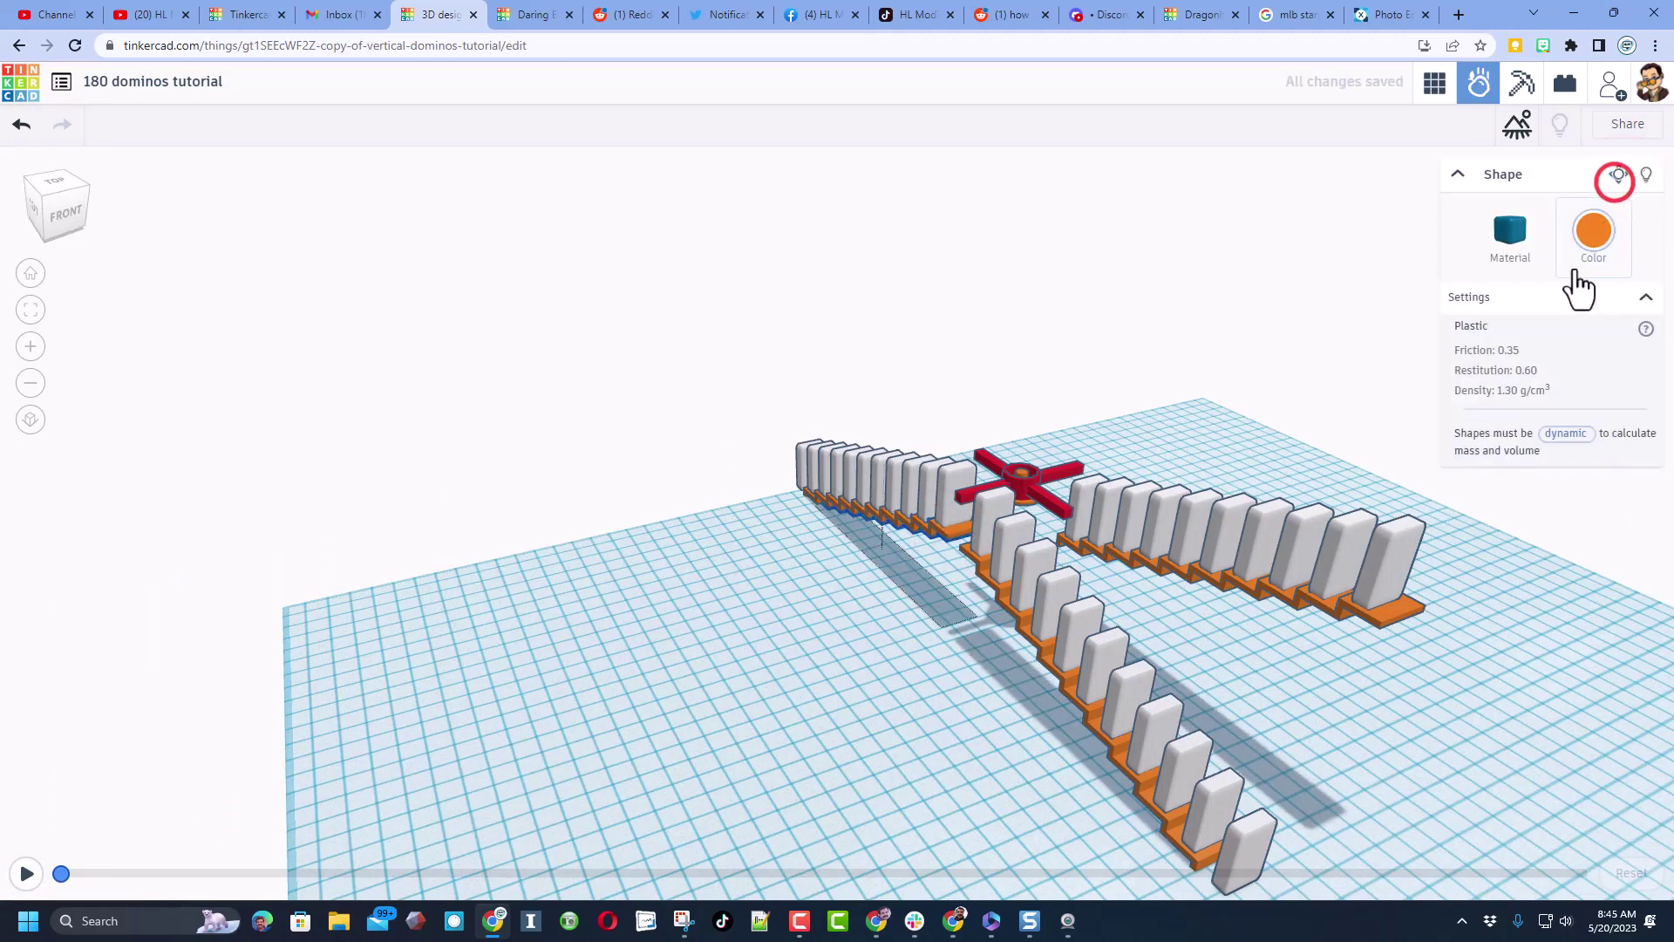
Step: Make the second stair base and the small post at the hub's centre static
click(1041, 661)
scroll(1038, 665, up, 1)
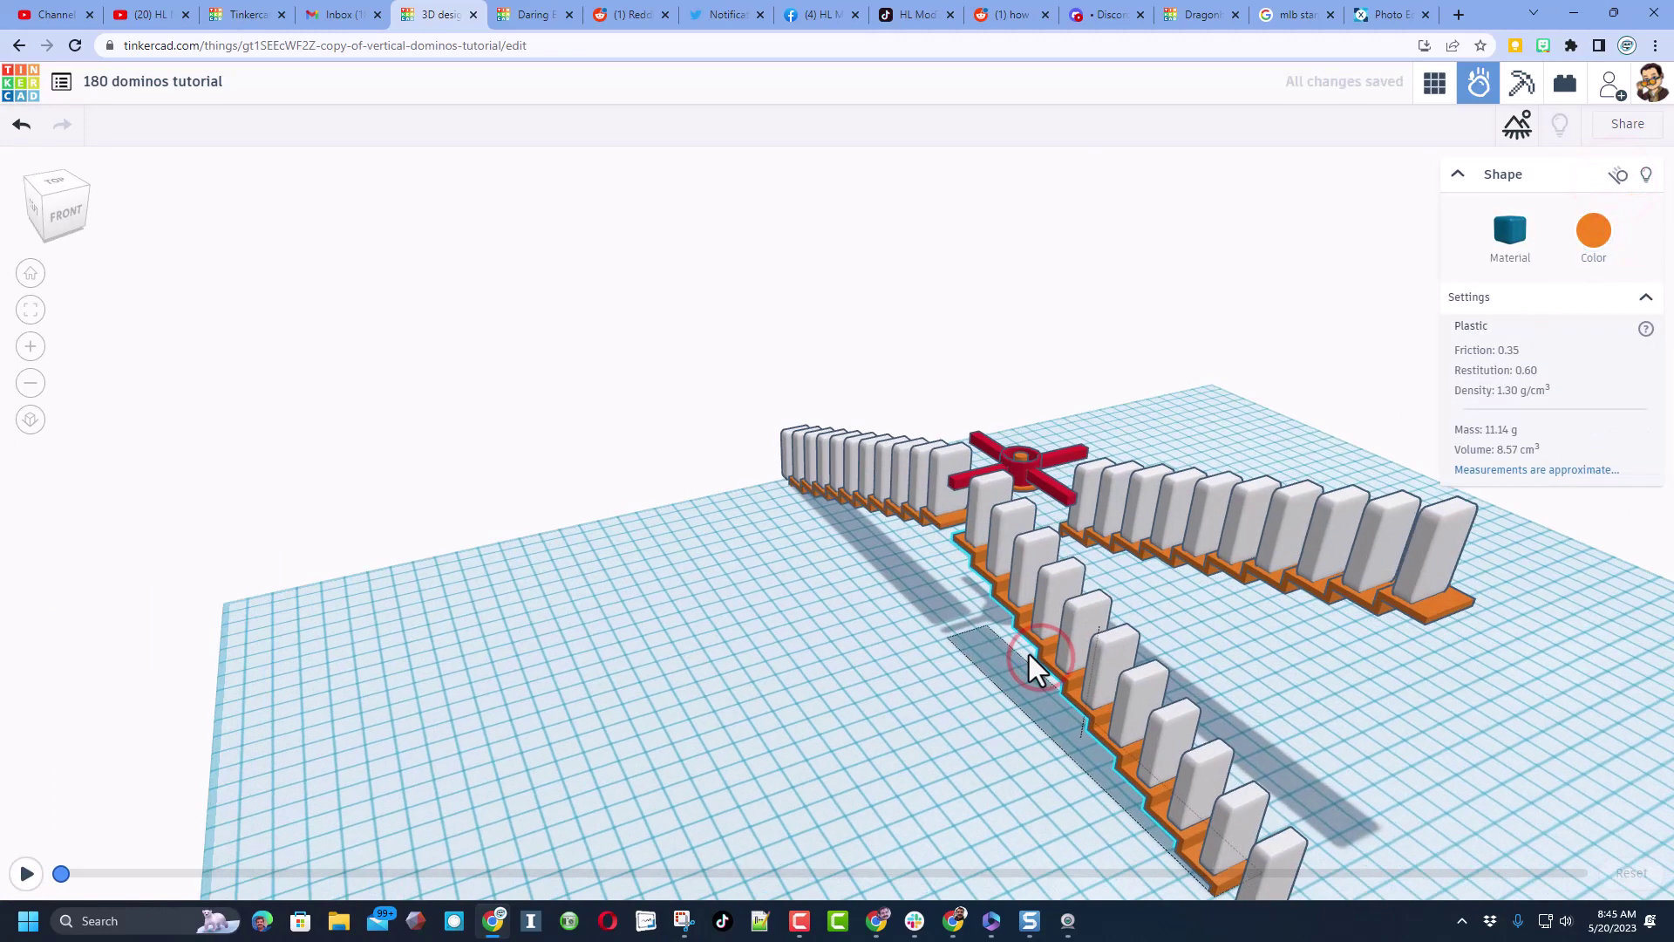
right_drag(1016, 660, 1090, 645)
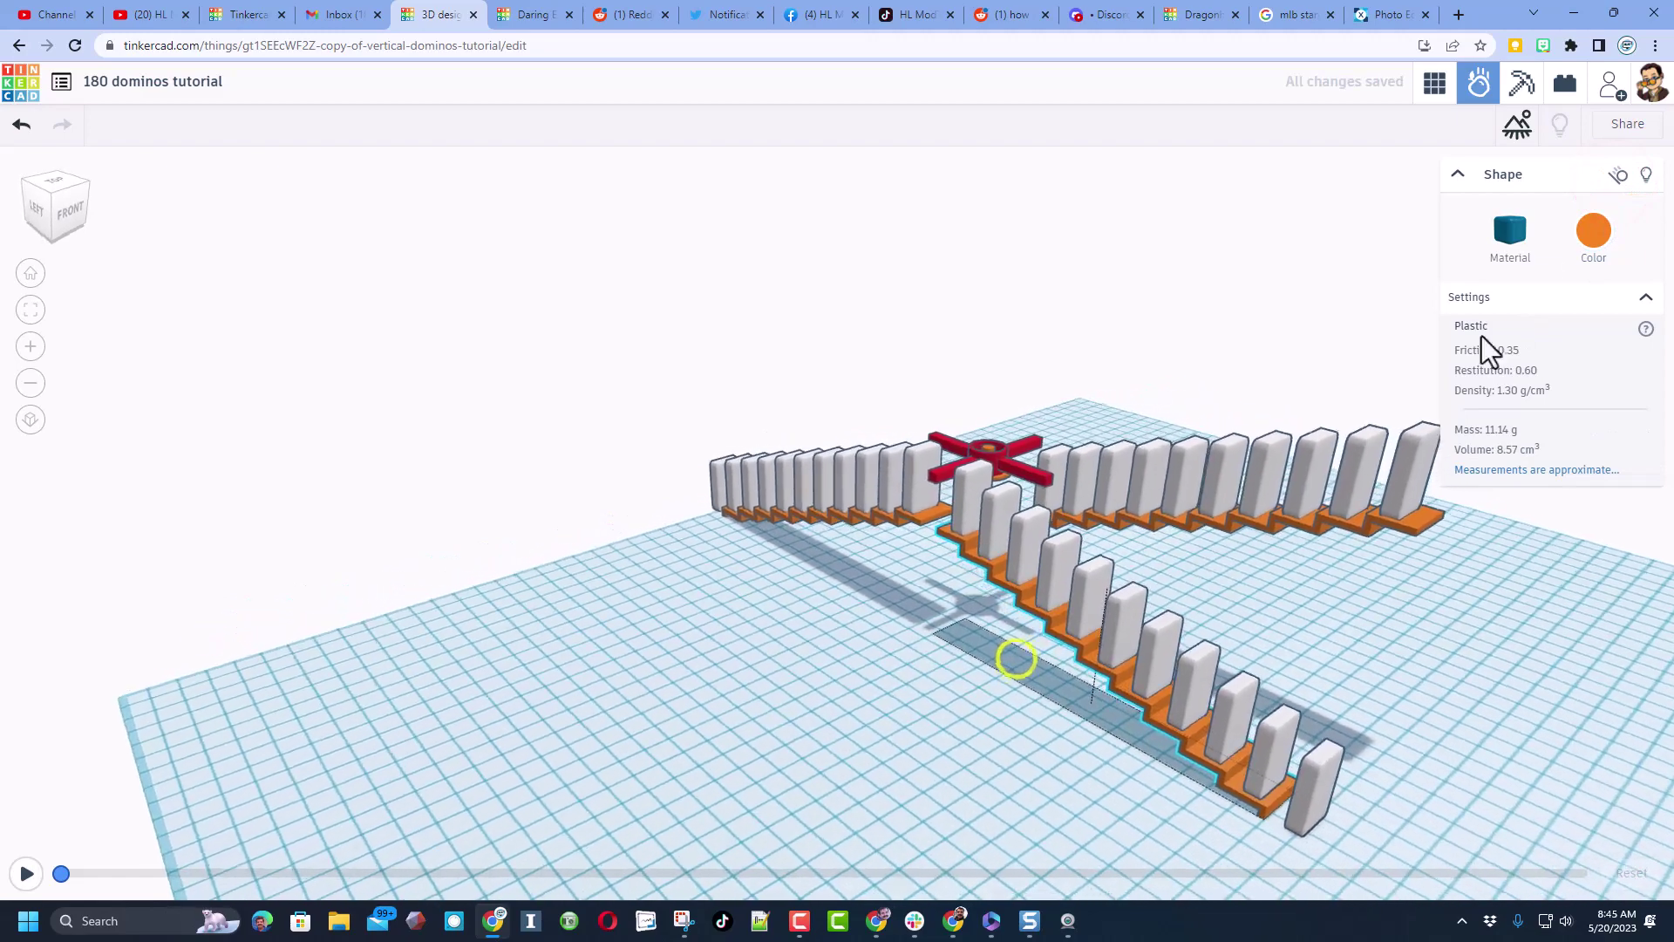
click(1616, 175)
right_drag(1073, 475, 996, 440)
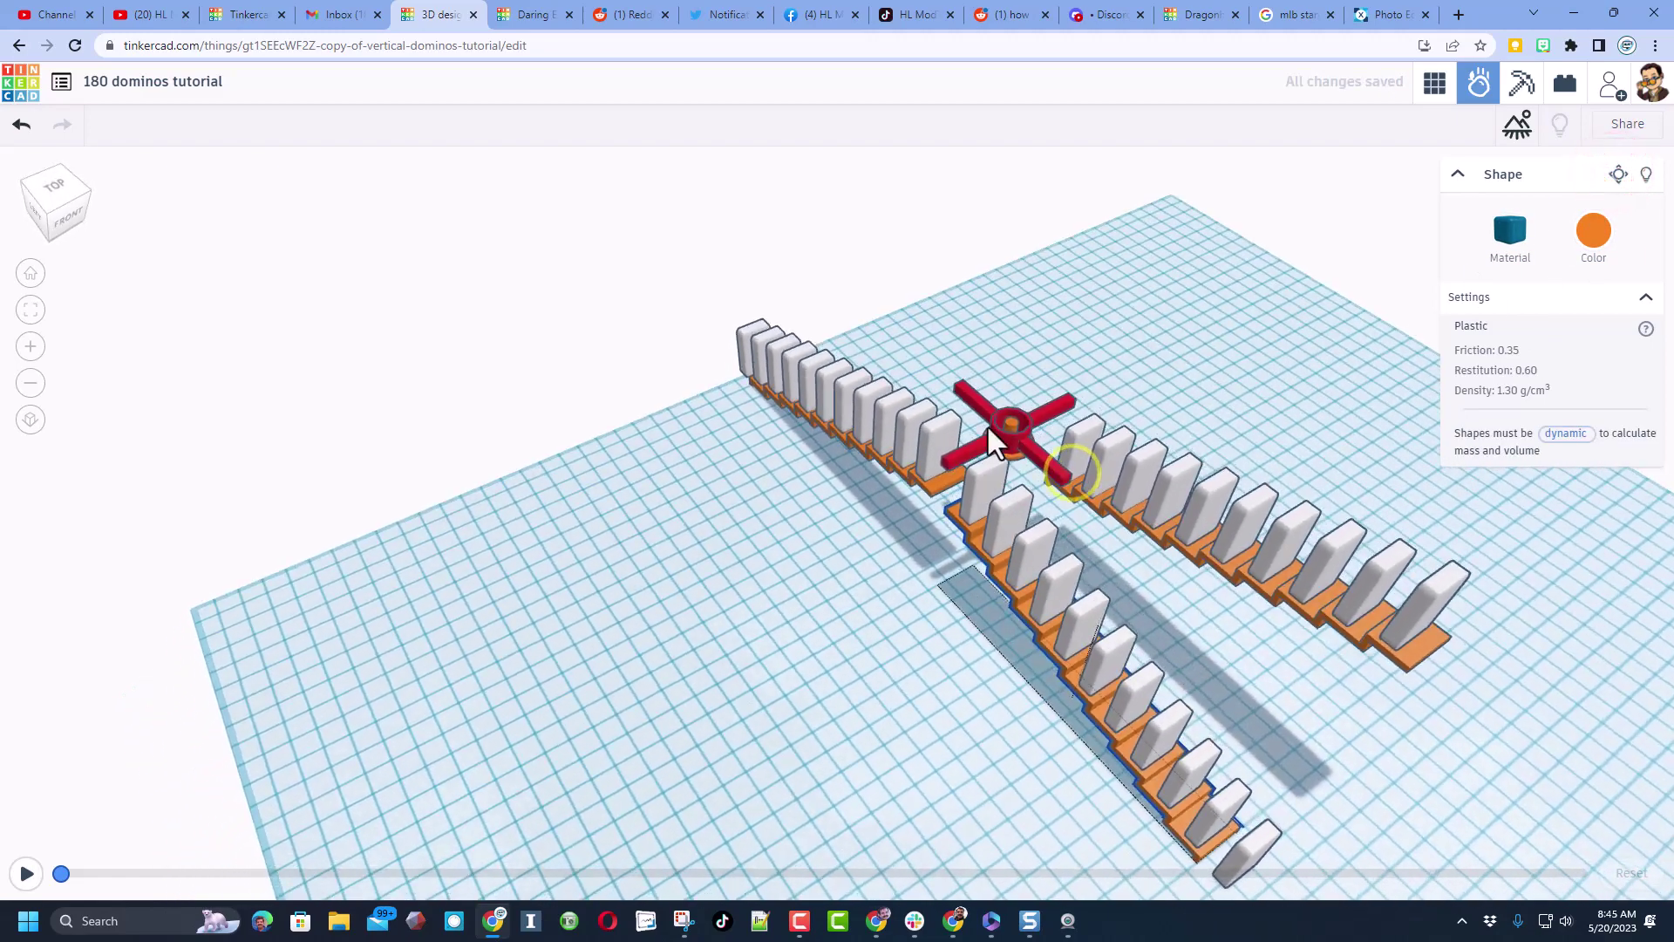
click(1014, 427)
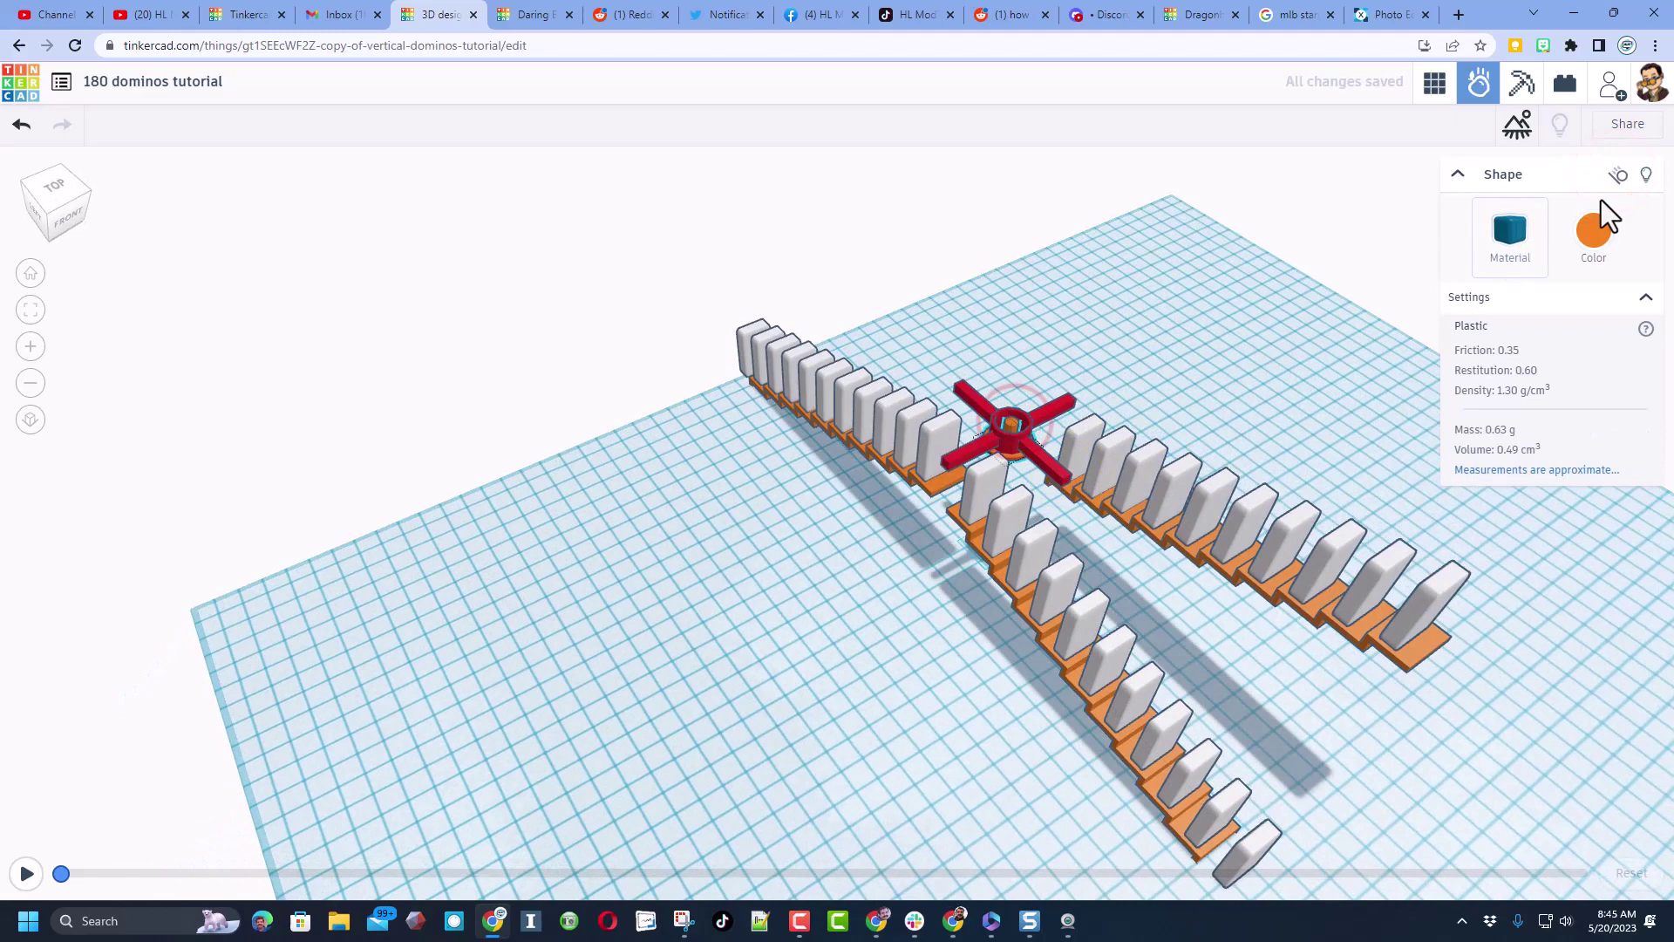
click(1617, 175)
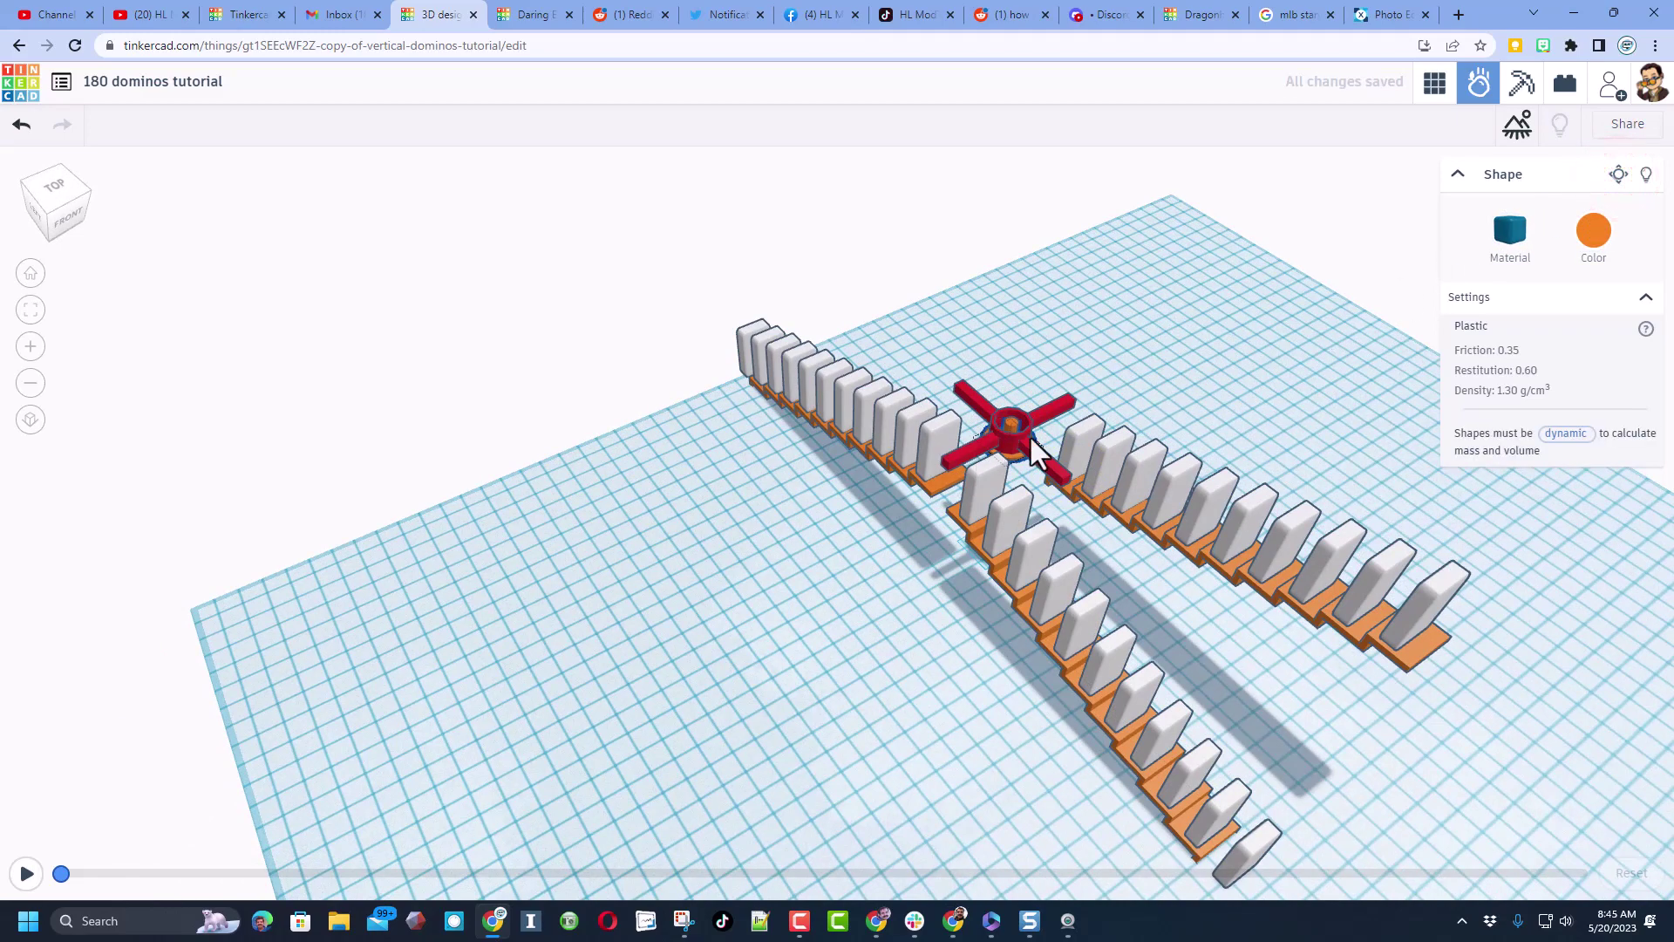
scroll(967, 501, down, 3)
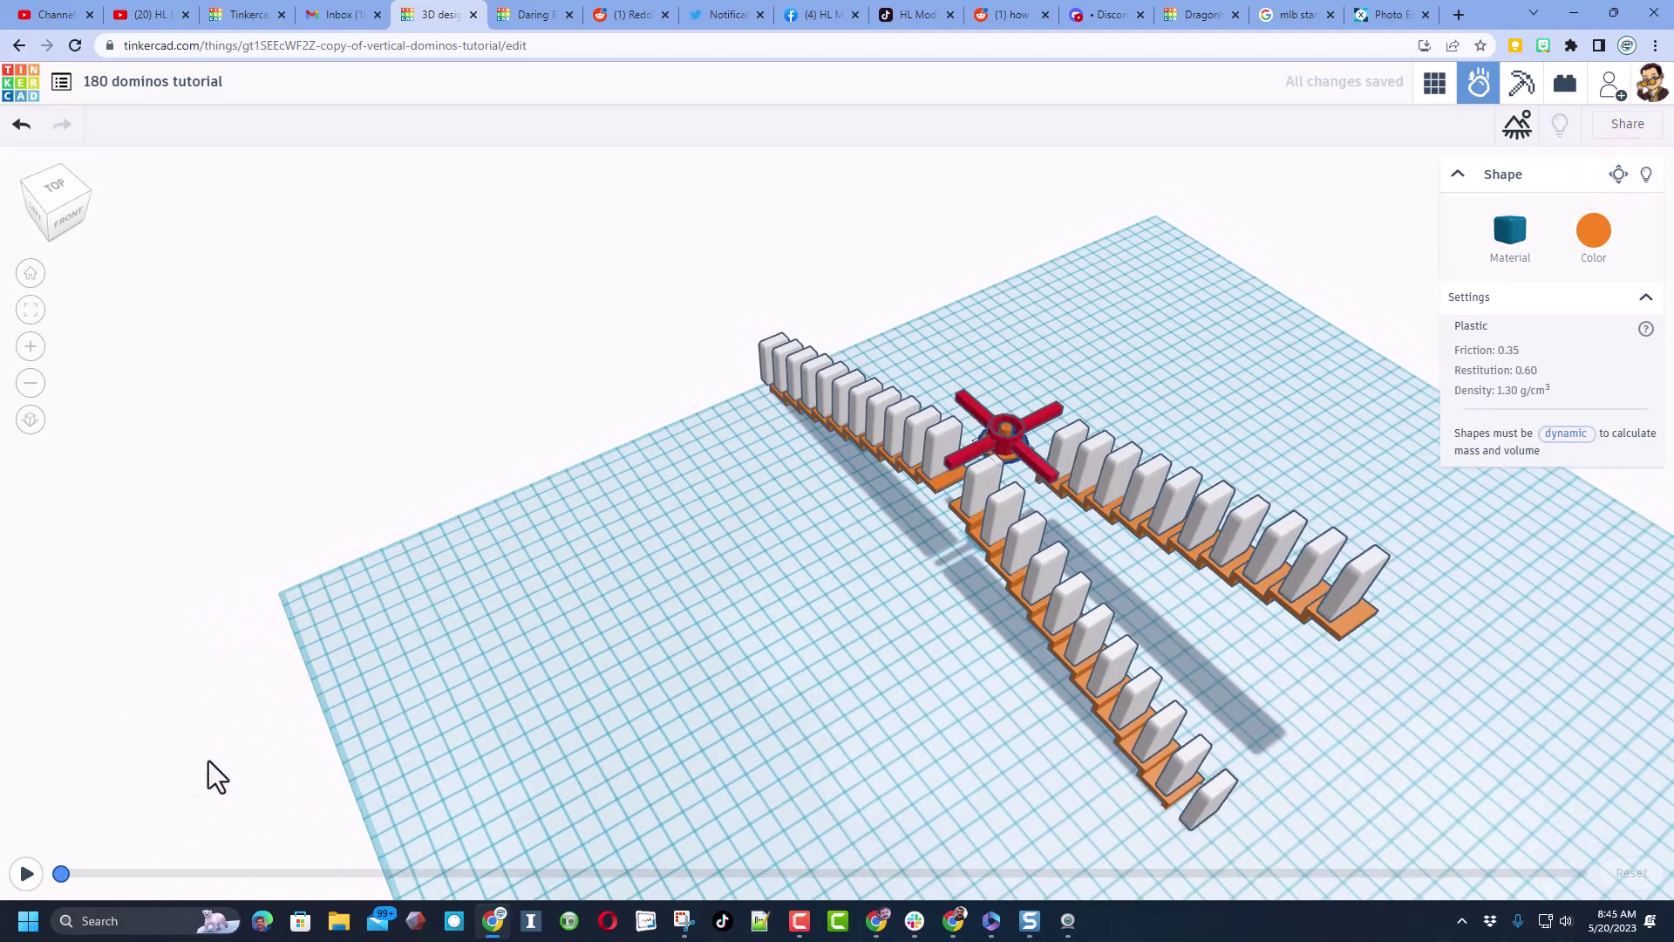
click(26, 873)
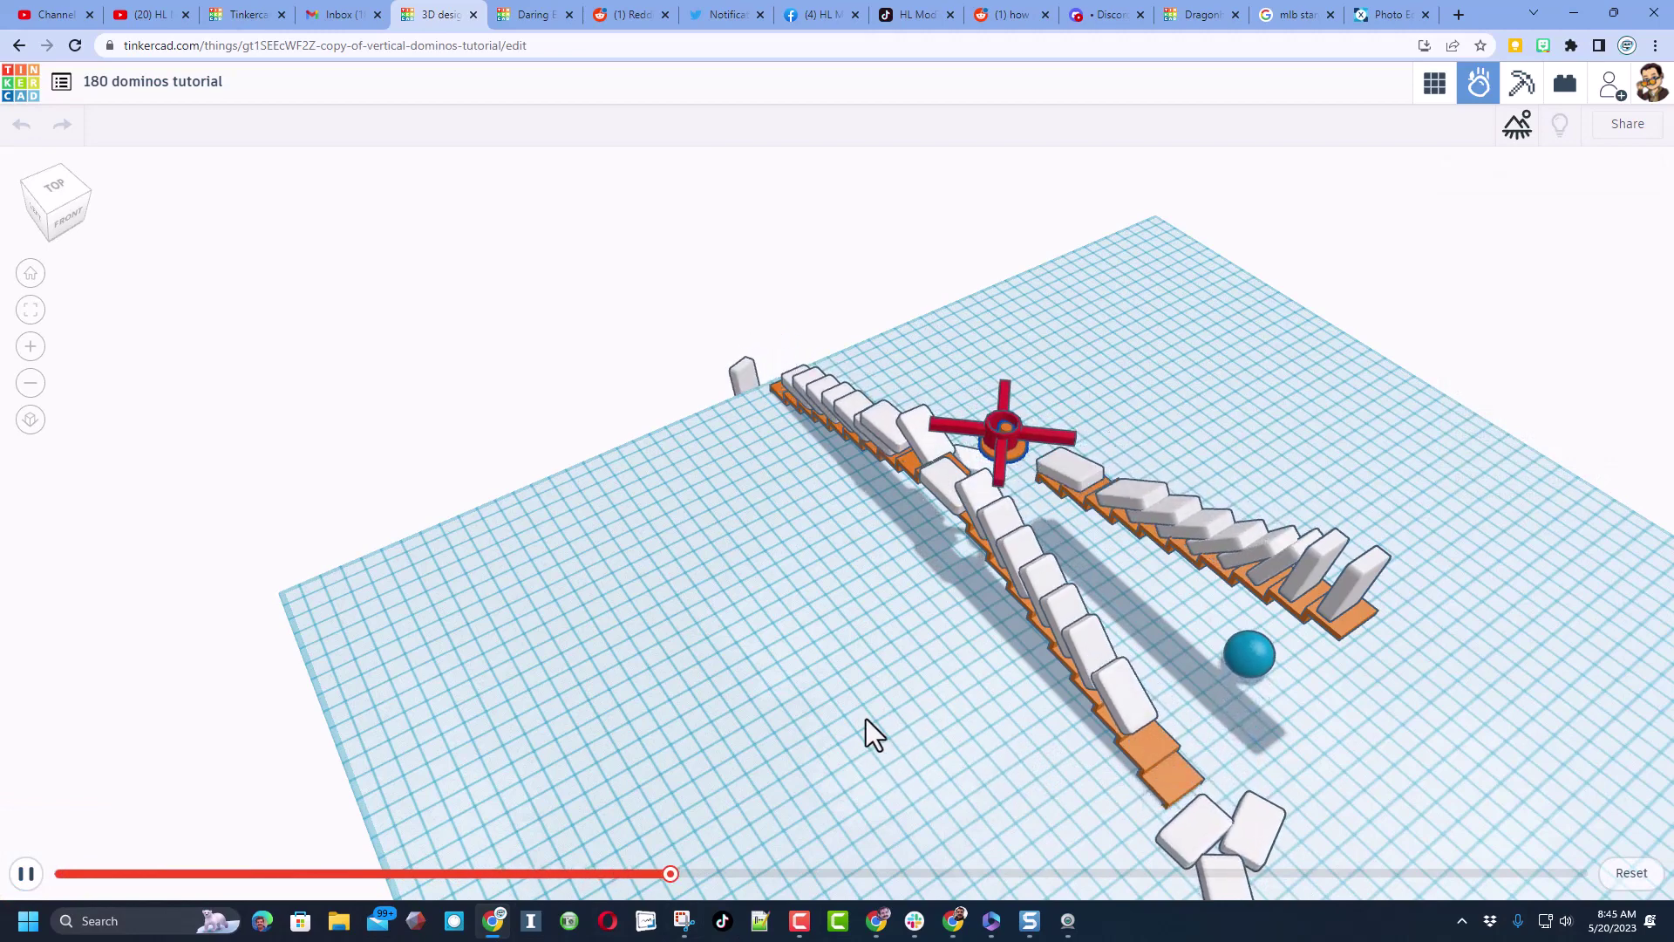
right_drag(875, 741, 692, 697)
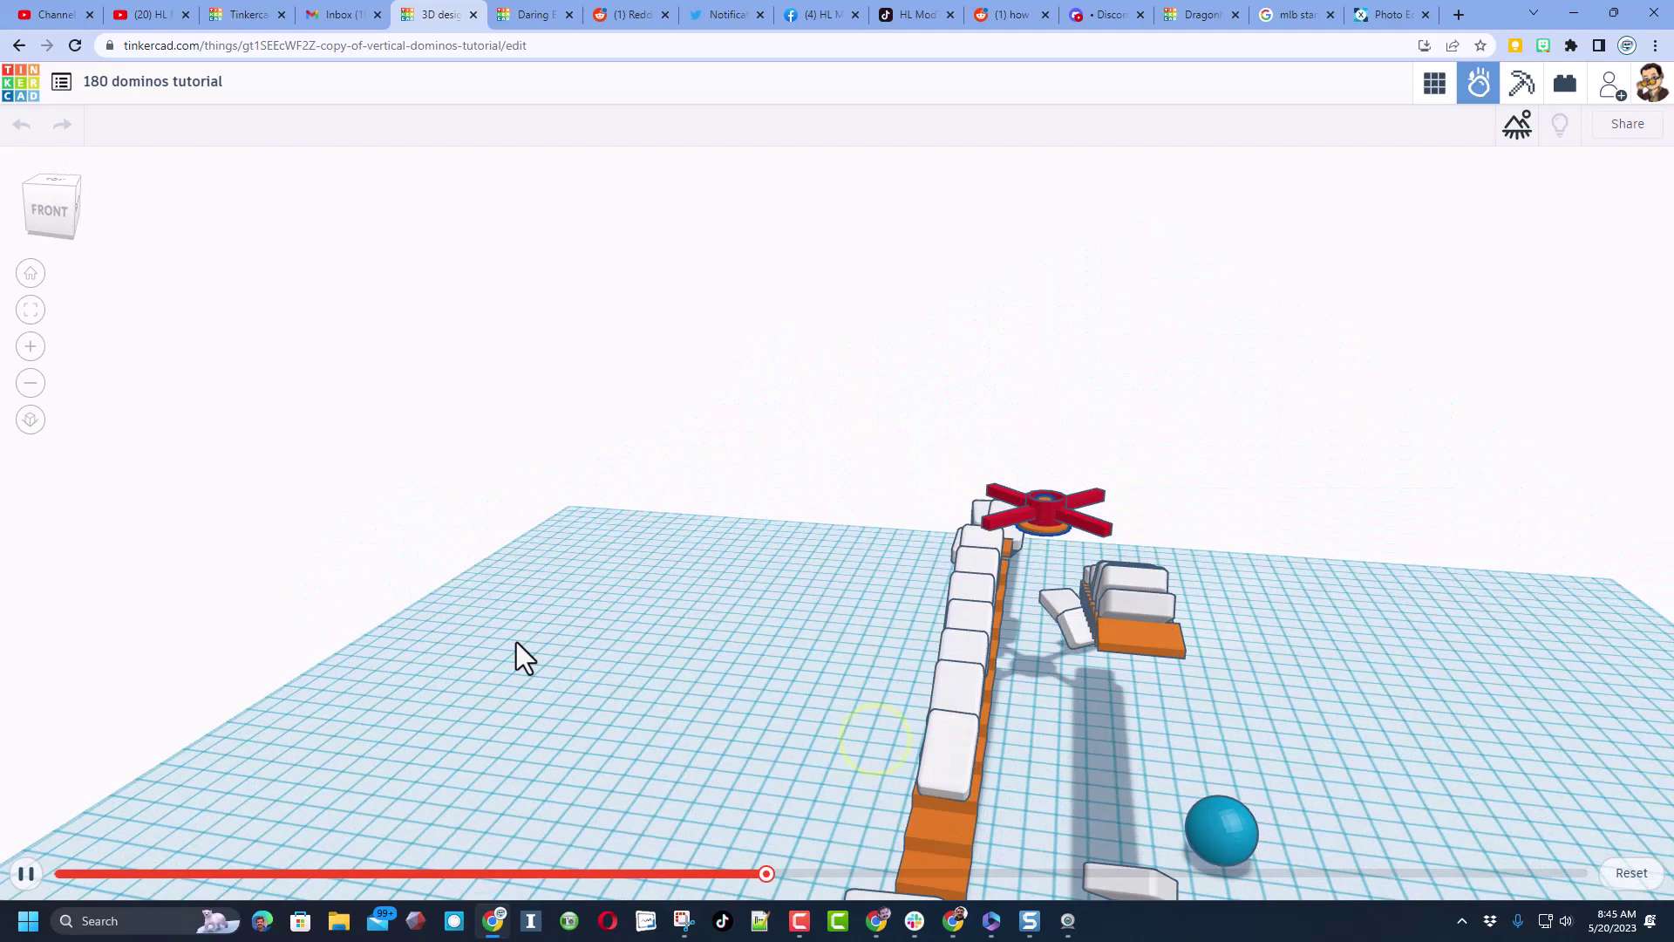
right_drag(516, 642, 395, 642)
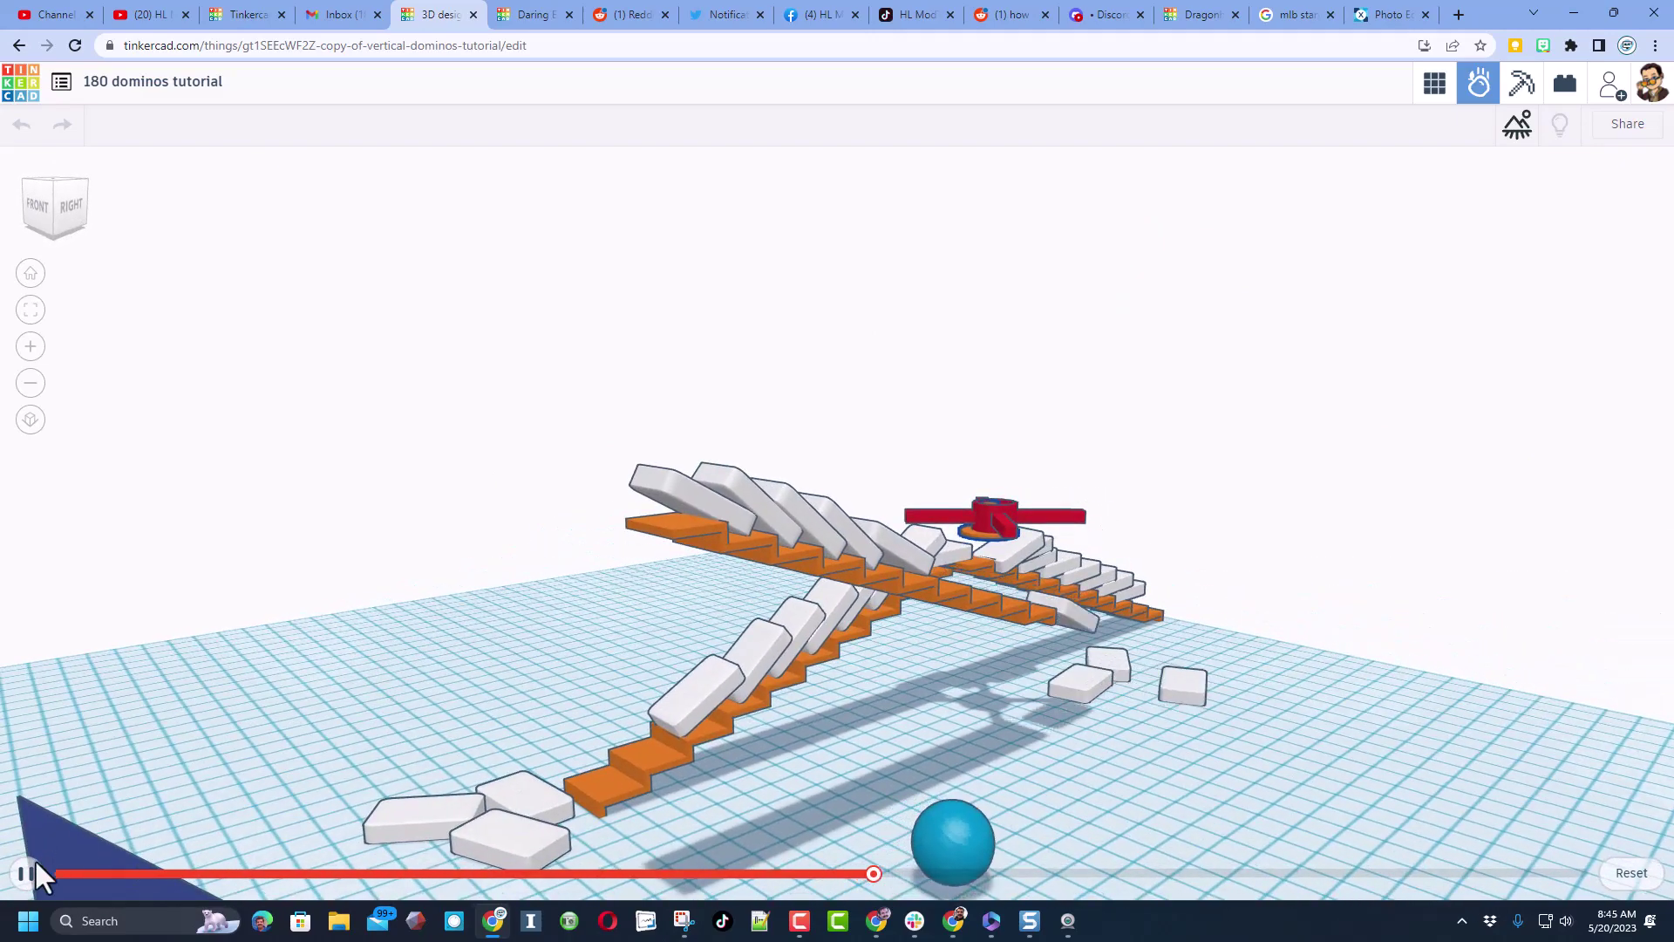
click(35, 866)
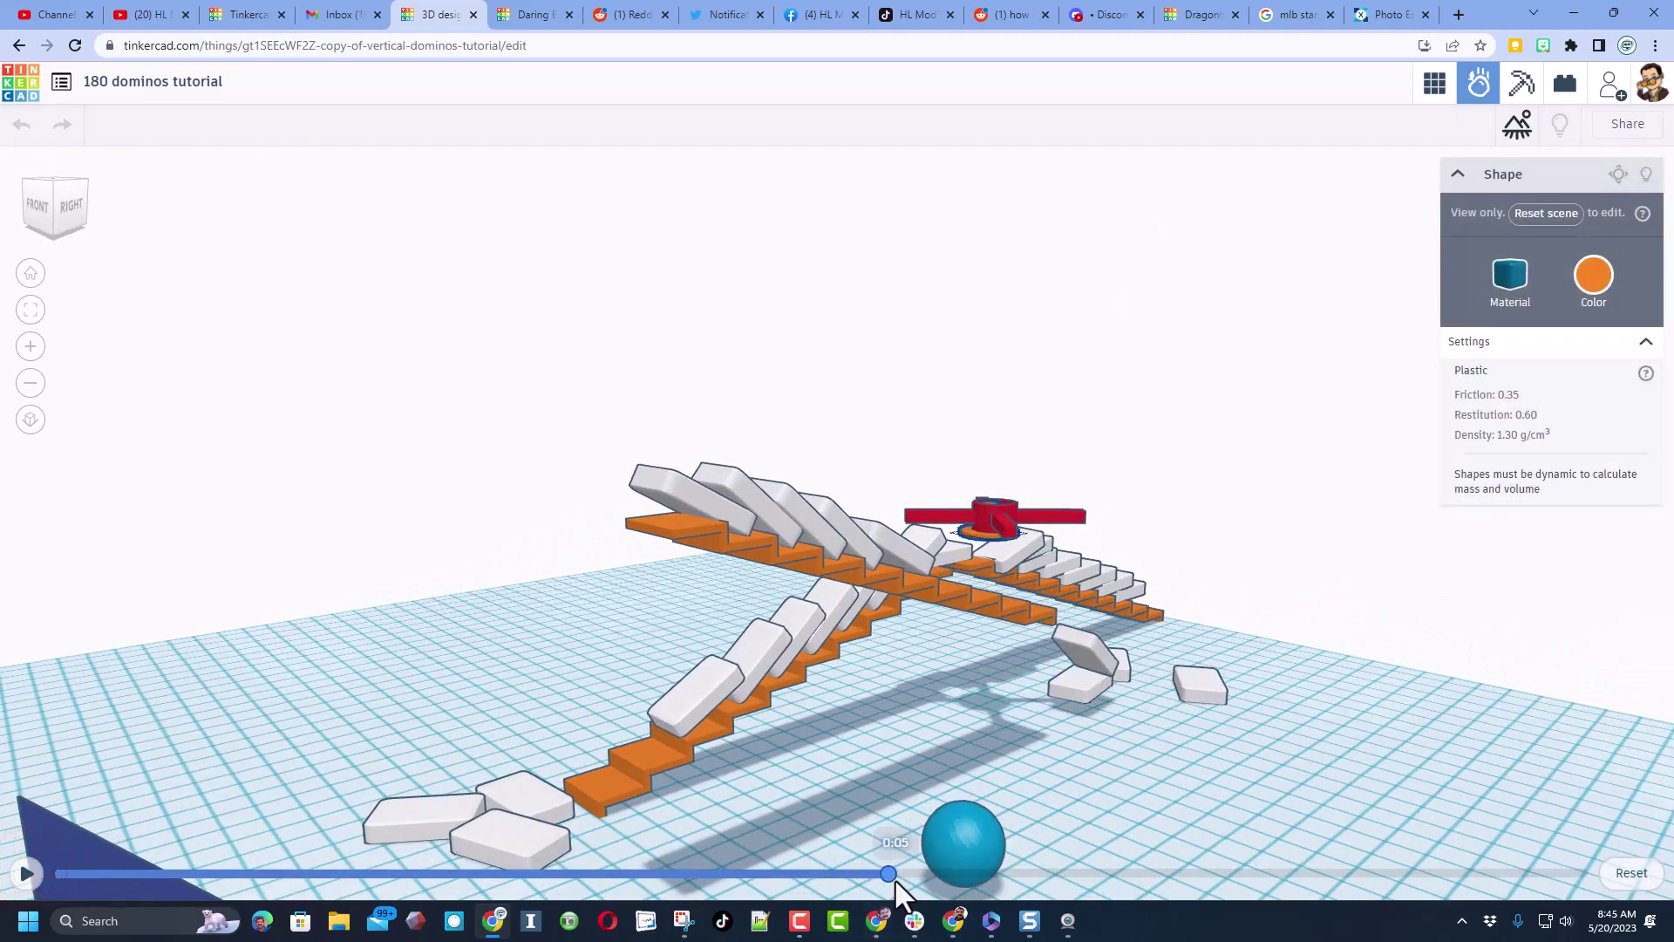
drag(897, 881, 364, 842)
right_drag(421, 647, 1263, 342)
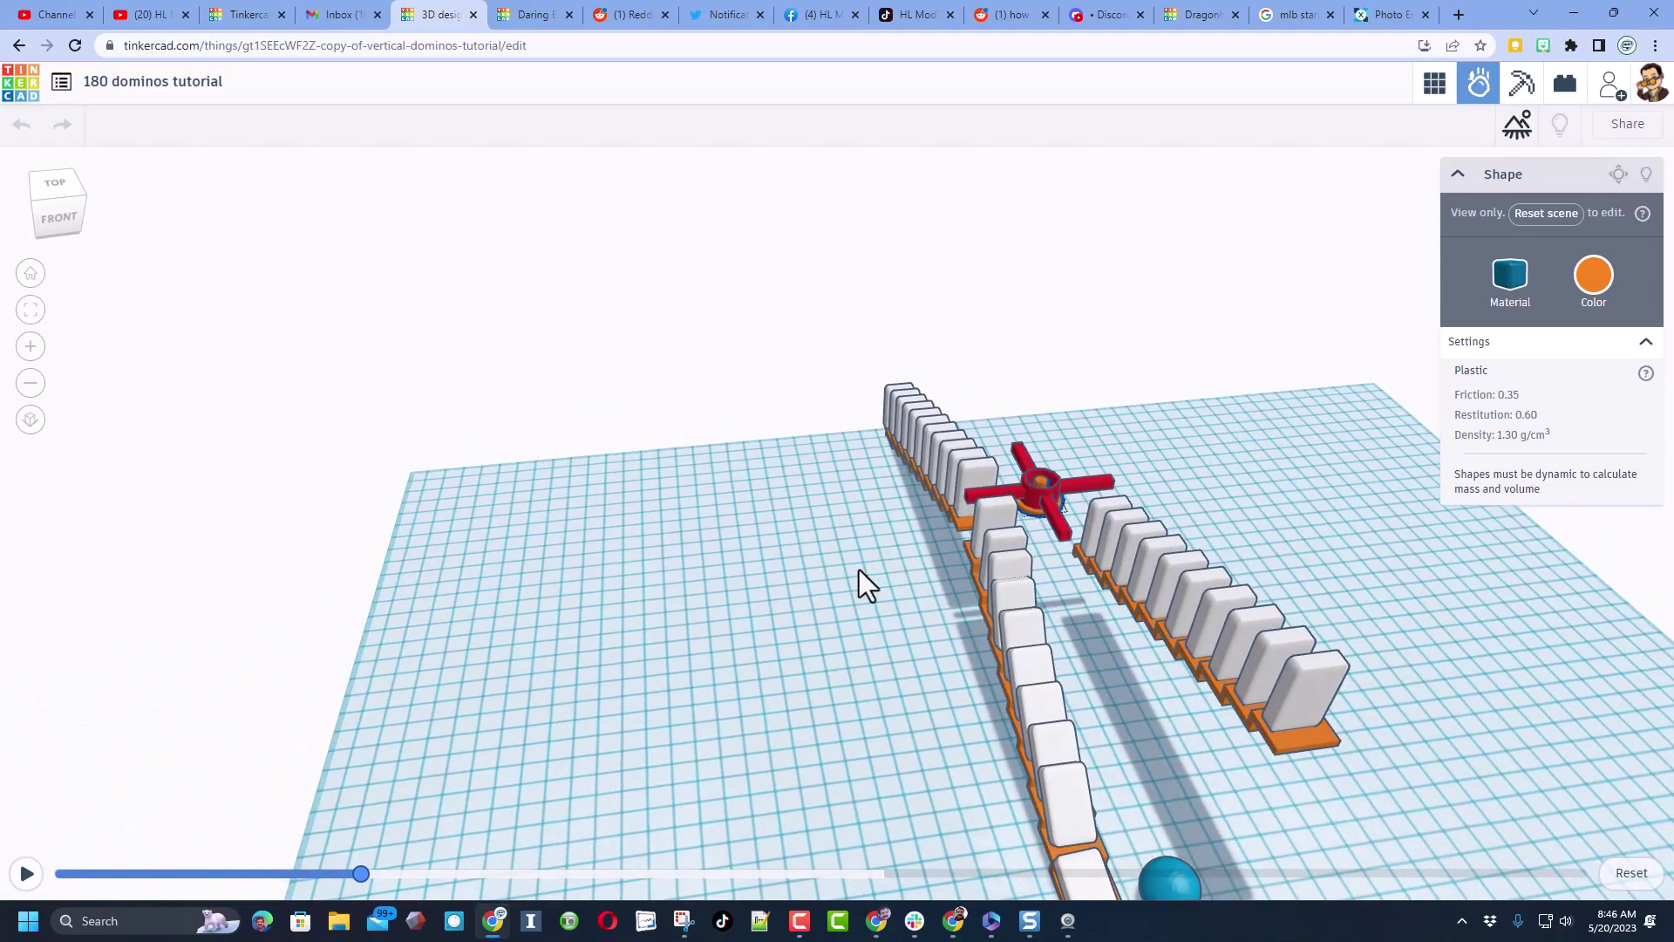
right_drag(860, 569, 1165, 547)
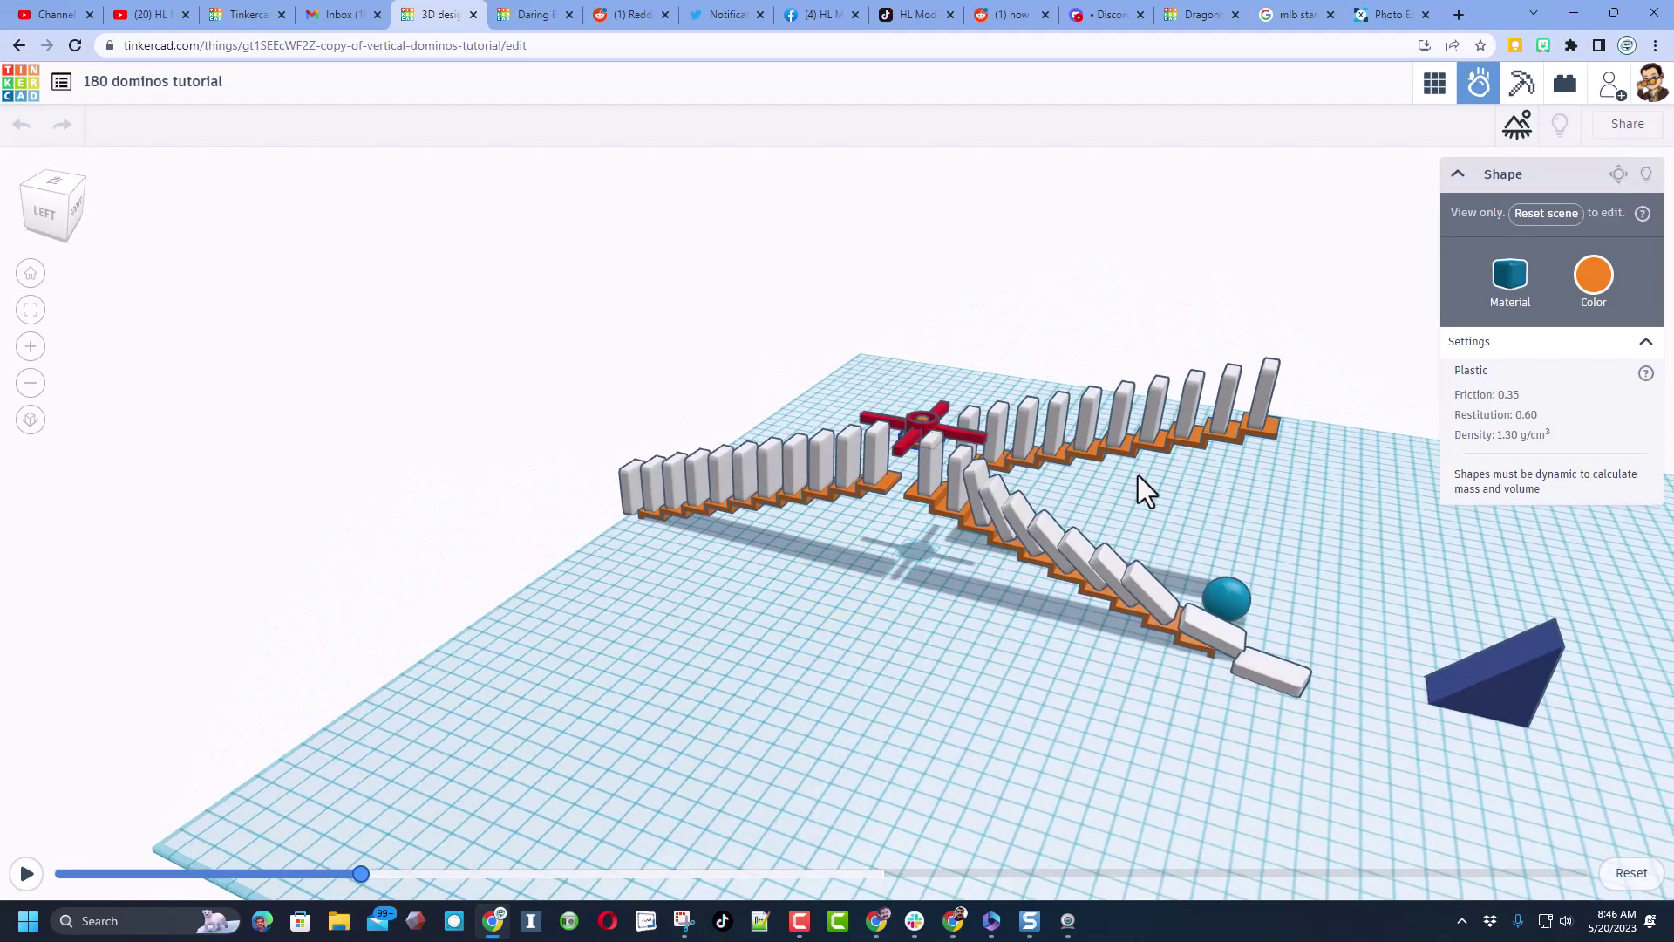
right_drag(966, 562, 1540, 923)
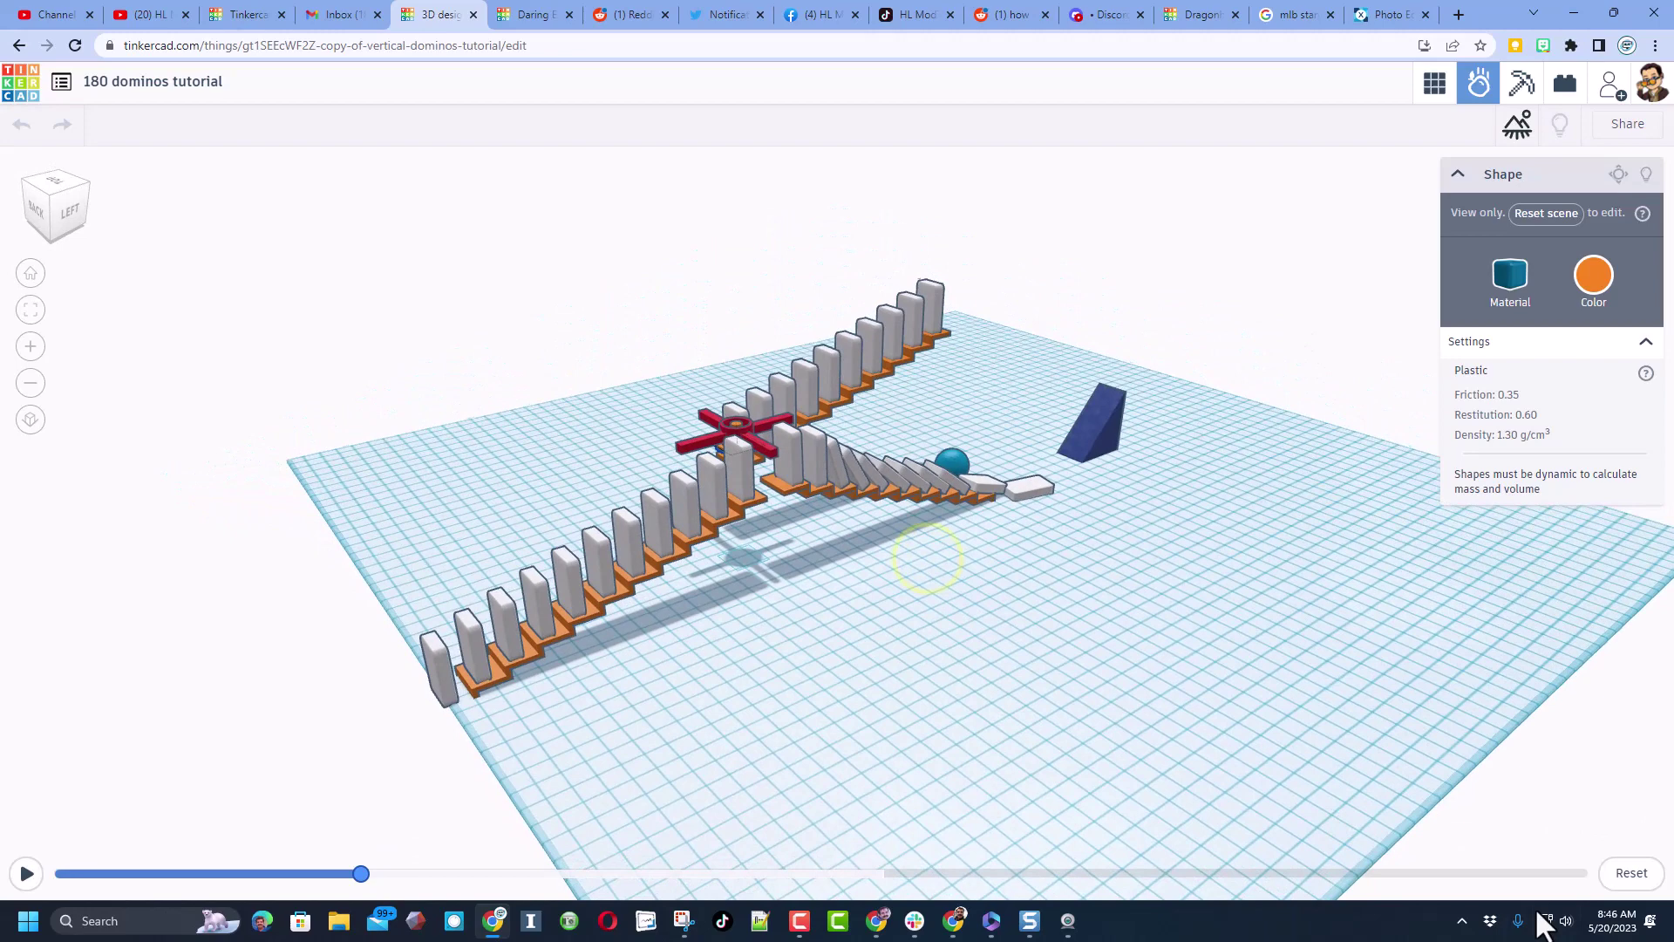
click(1630, 872)
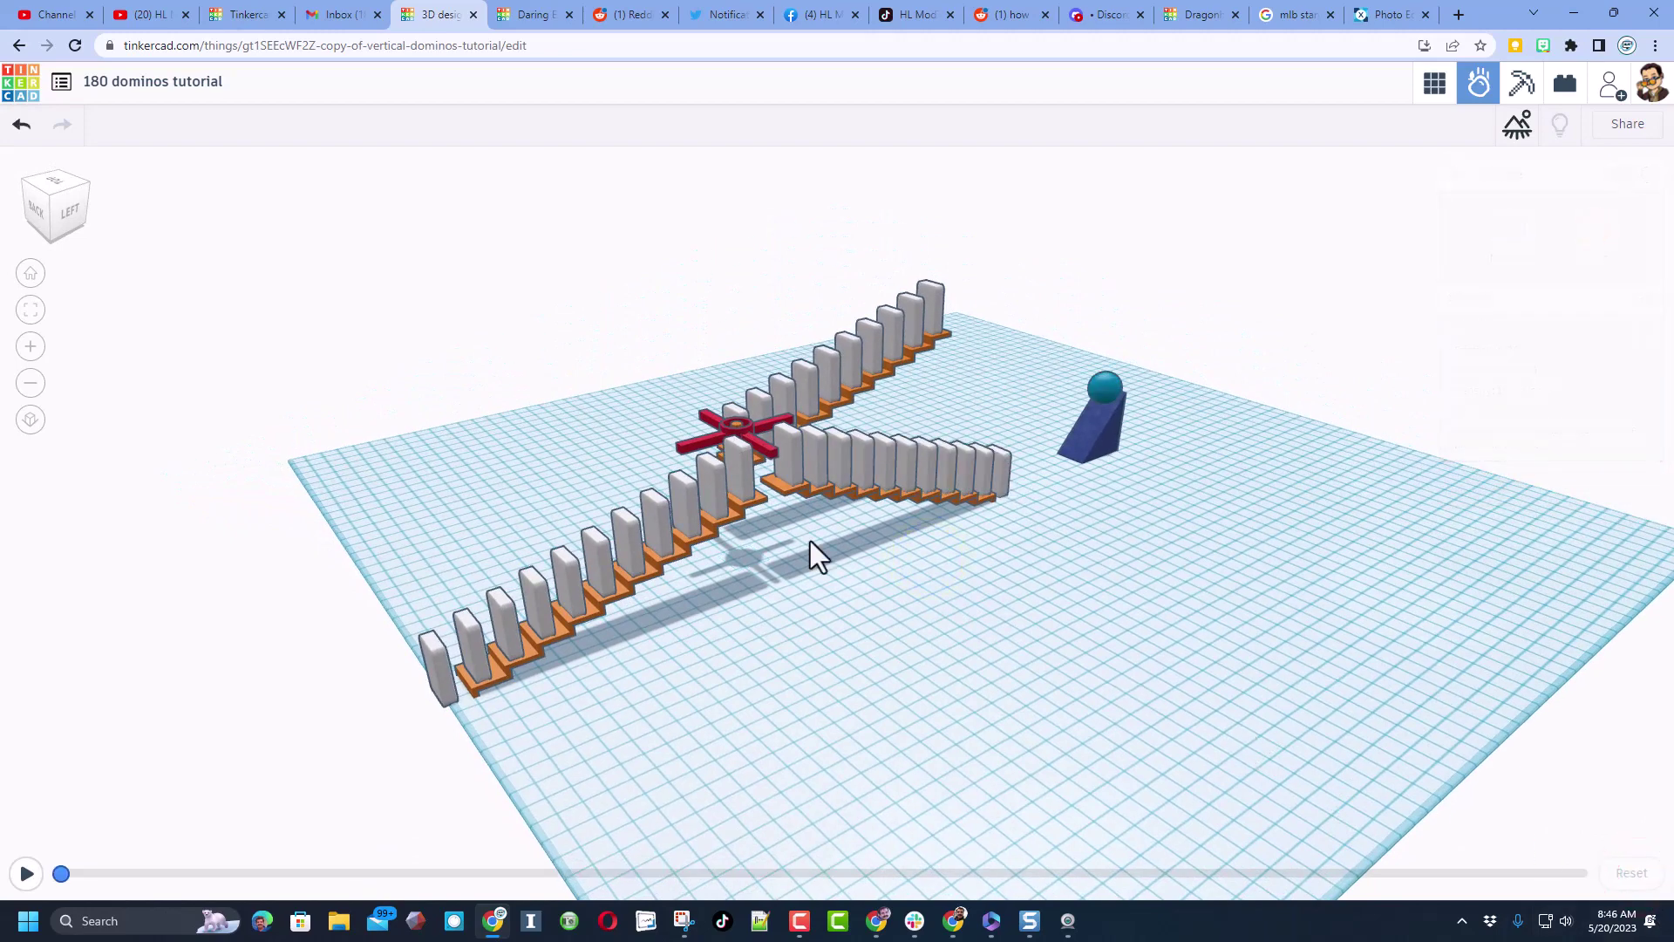
Step: Open the properties of the 180 dominos tutorial design from your designs list
click(29, 128)
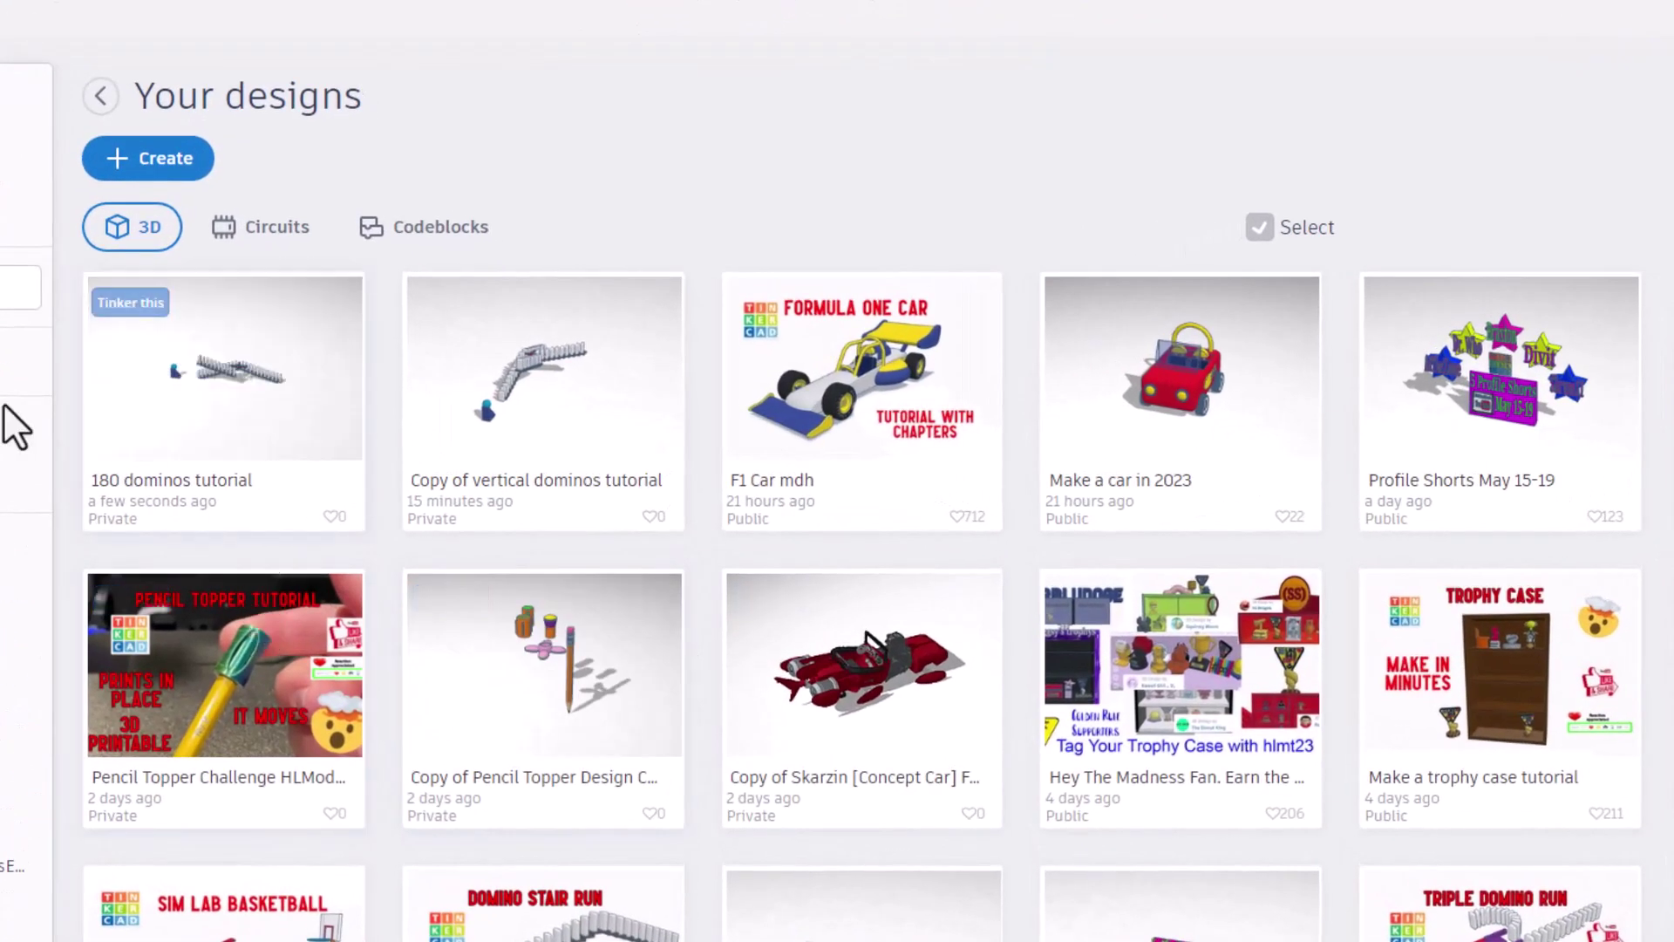
click(332, 305)
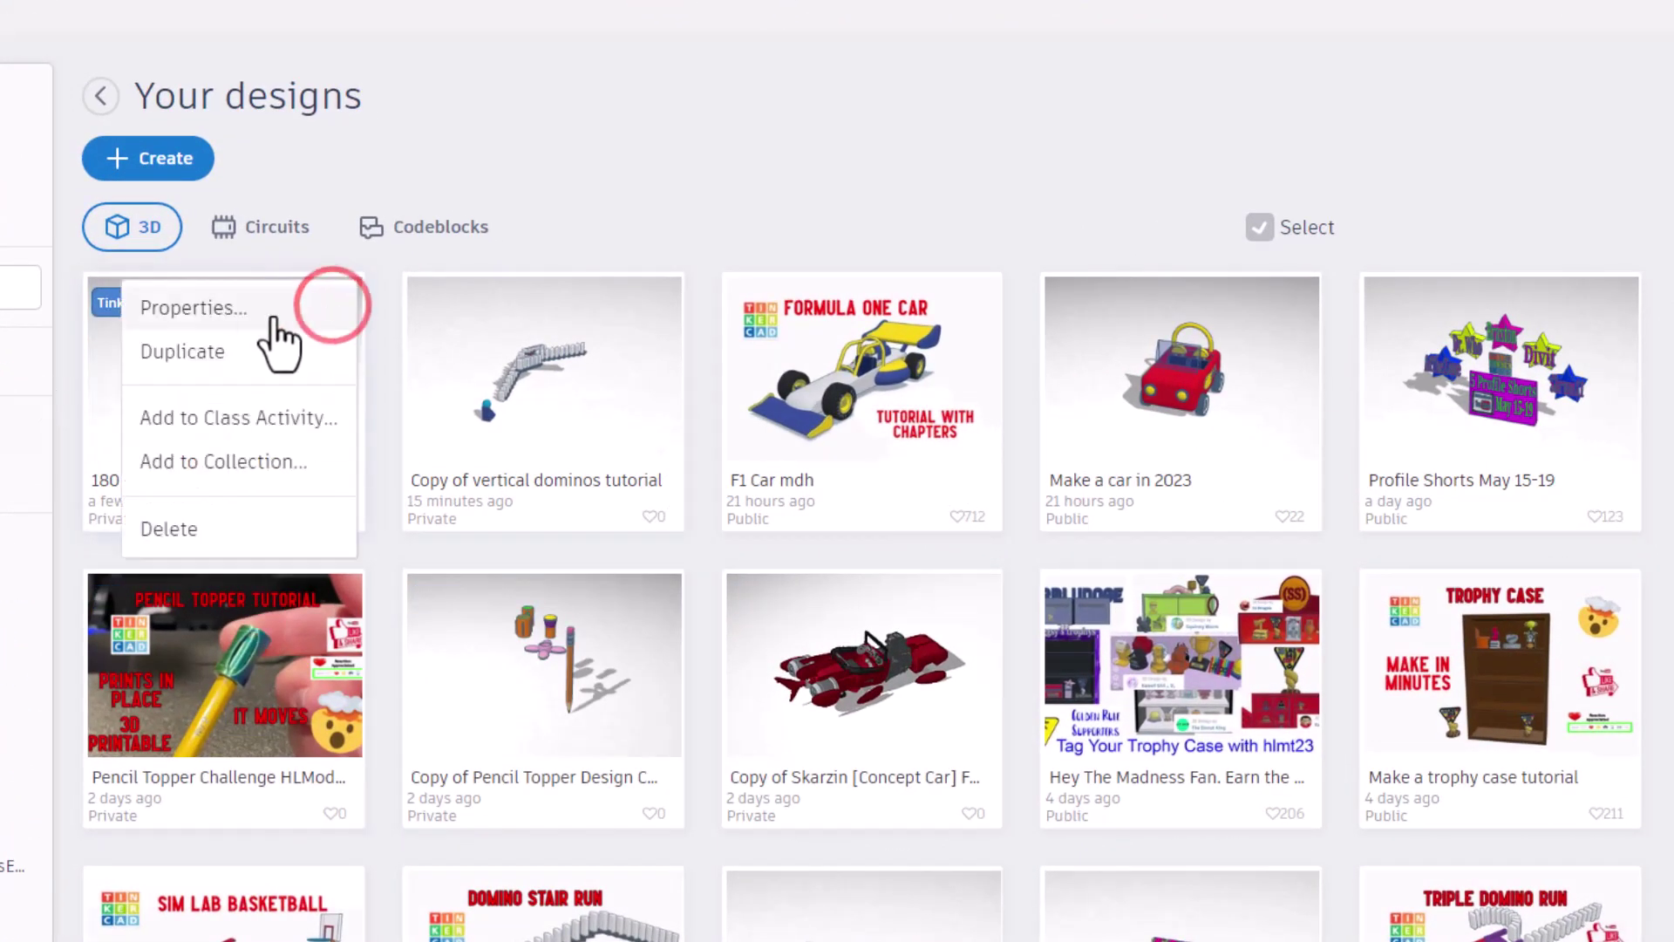
click(244, 307)
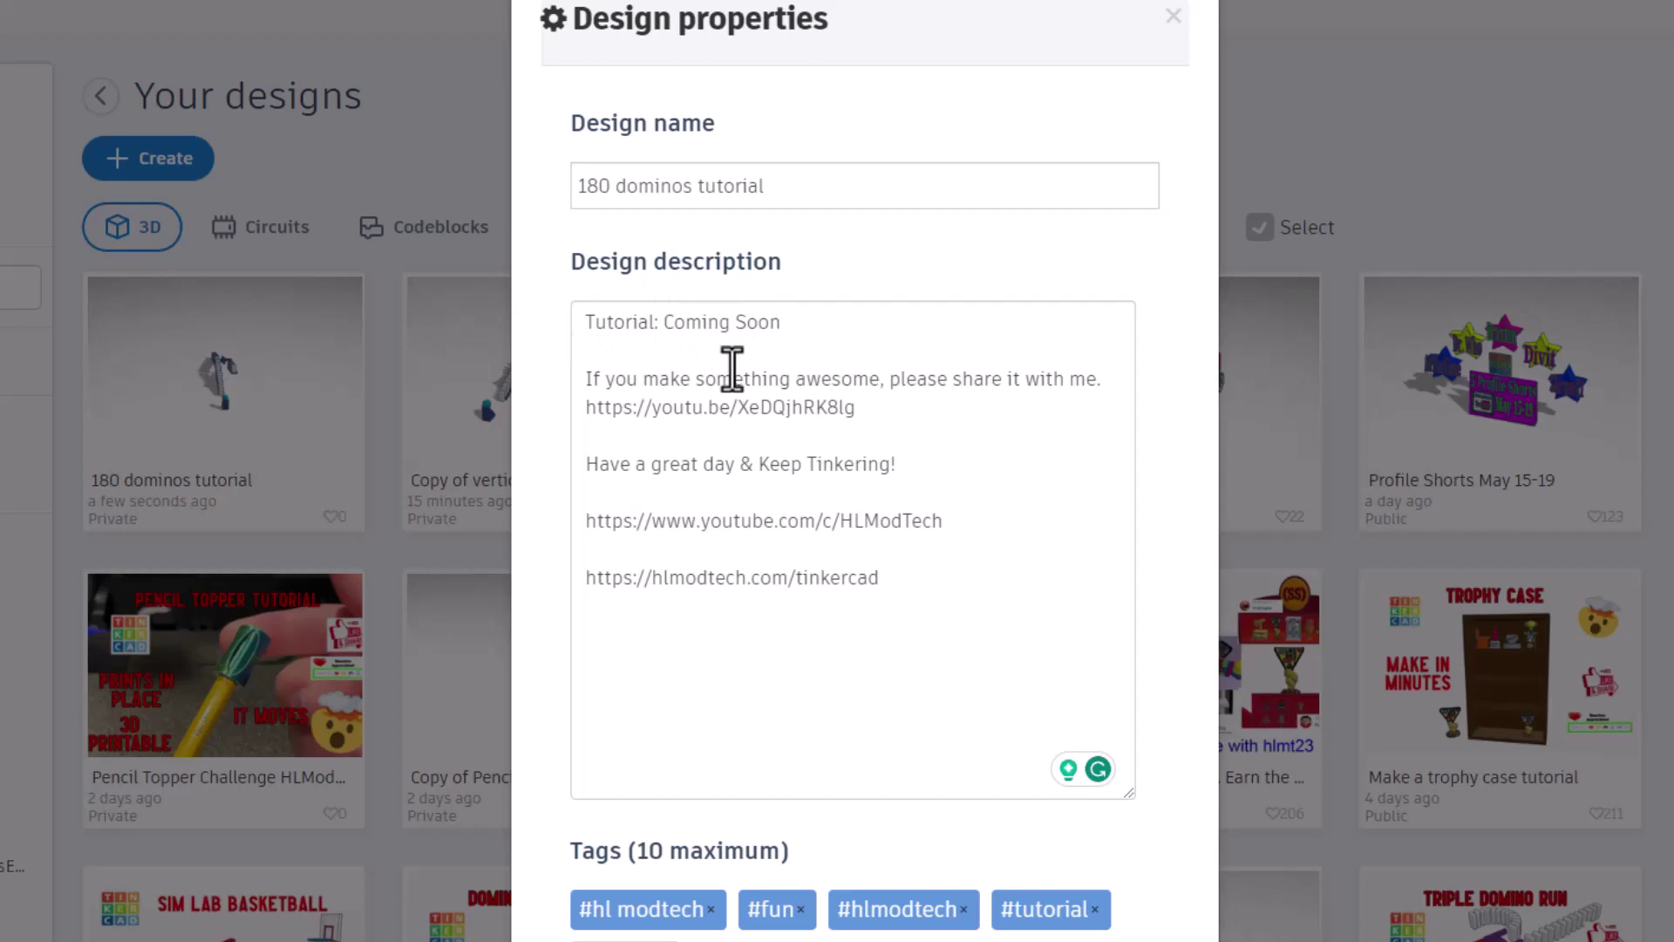
scroll(820, 601, down, 4)
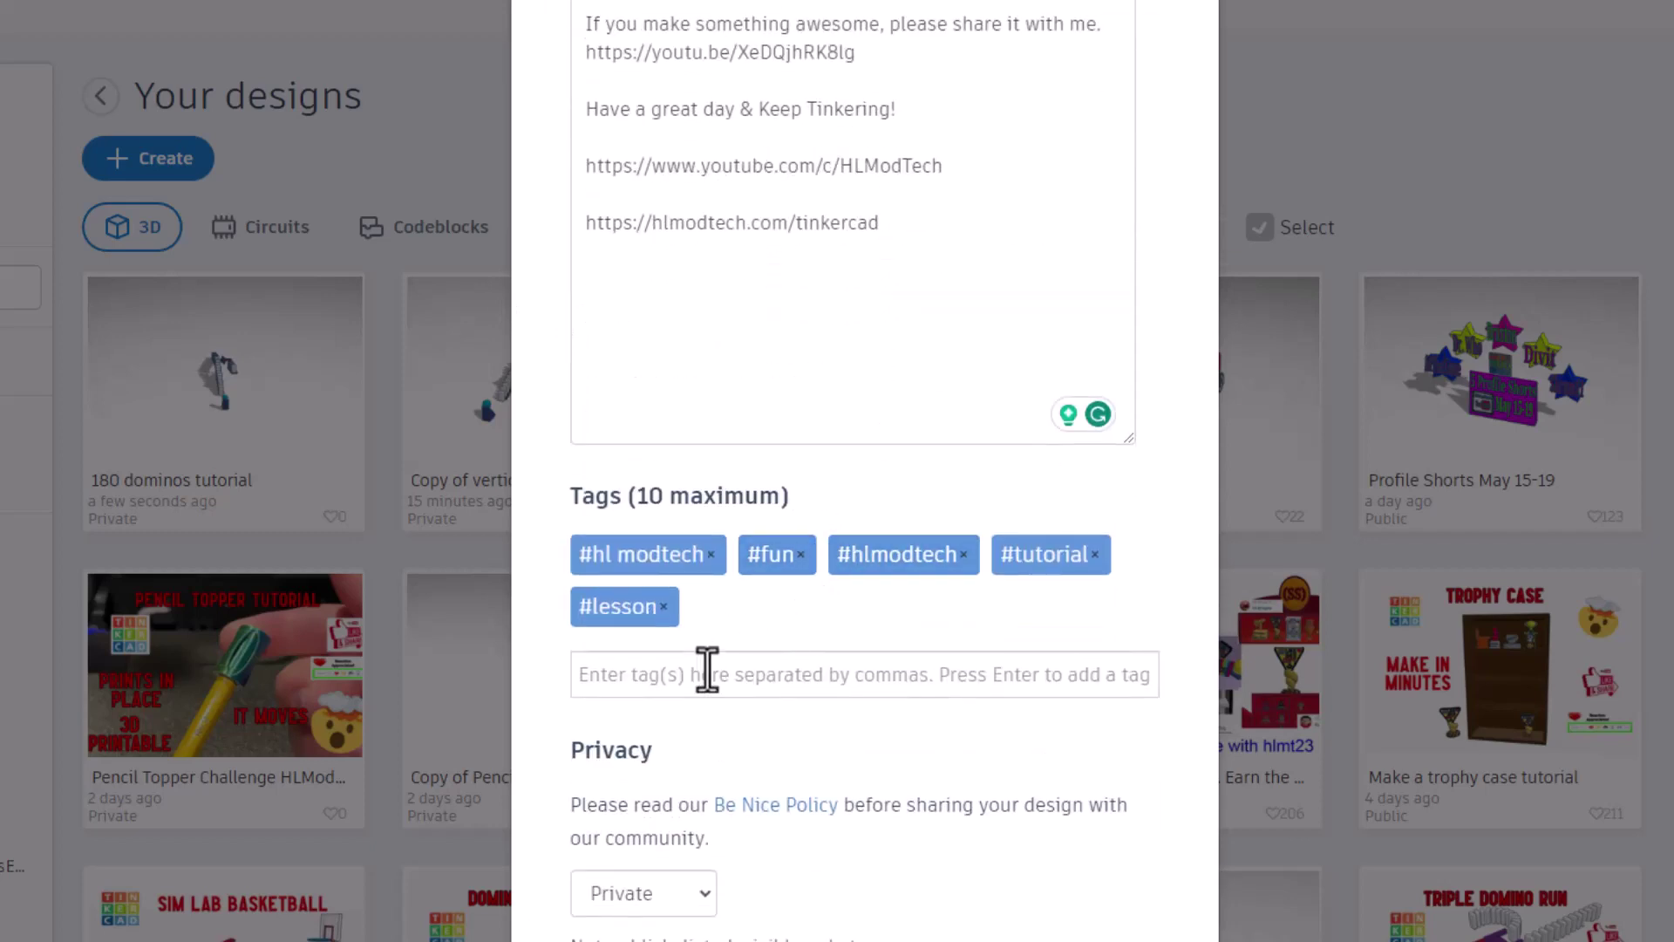
Step: Add the tag 'domino 180 turn', leaving out the briefly added 'hlmt23' tag
click(706, 674)
text(domino 180 turn)
key(Return)
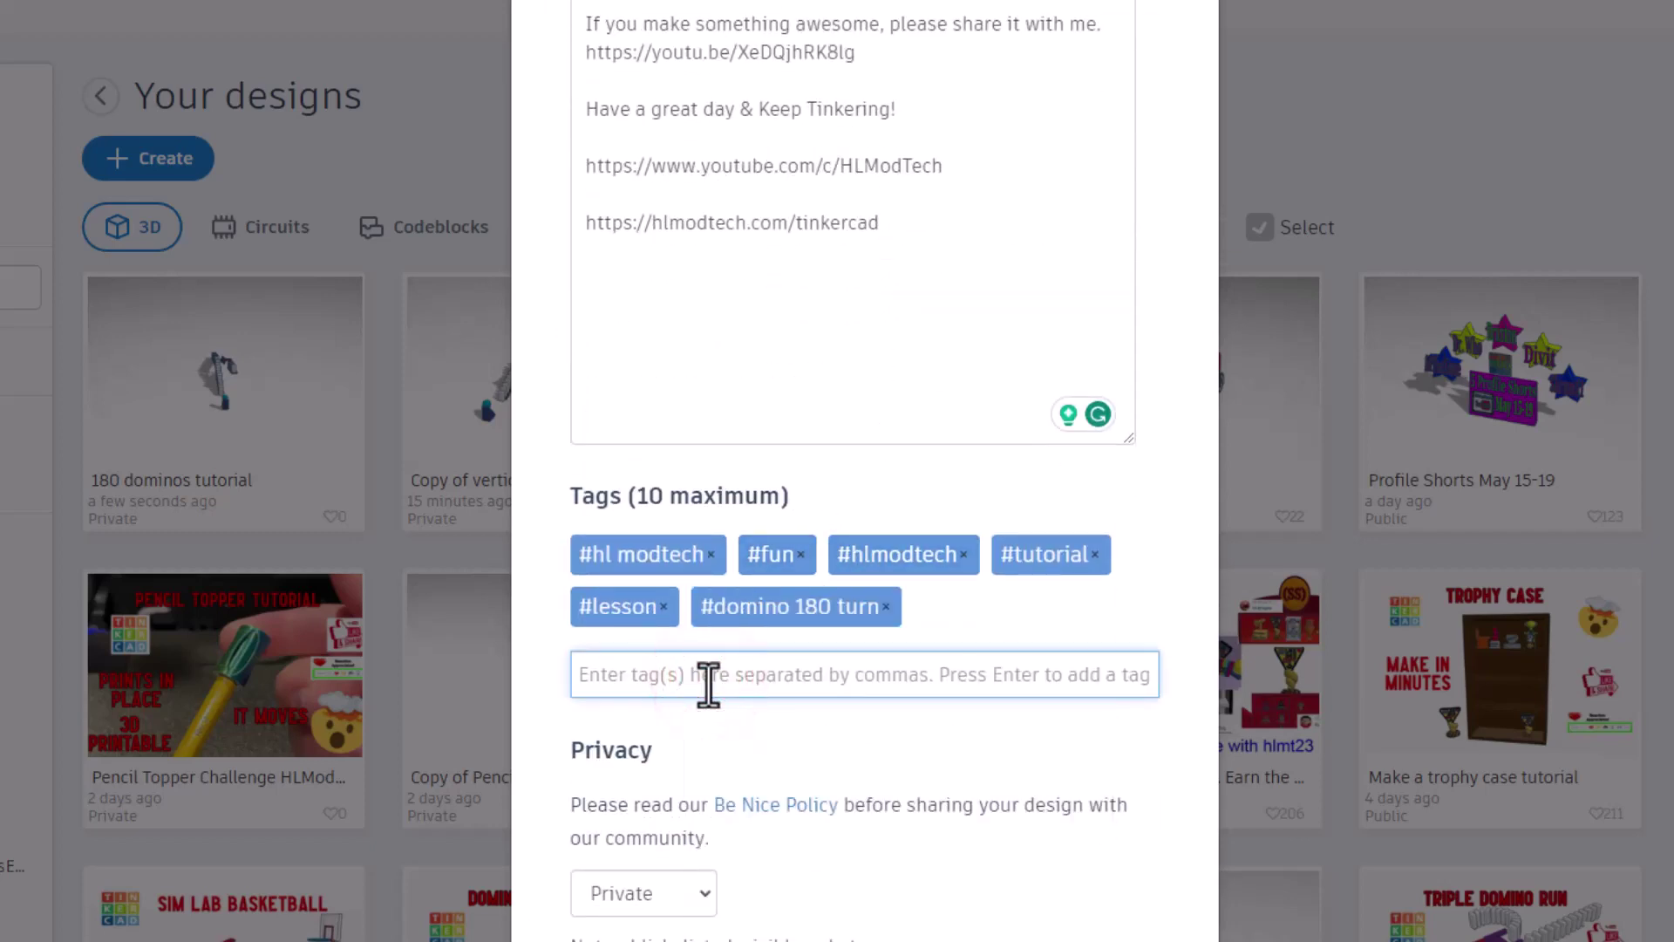
text(hl)
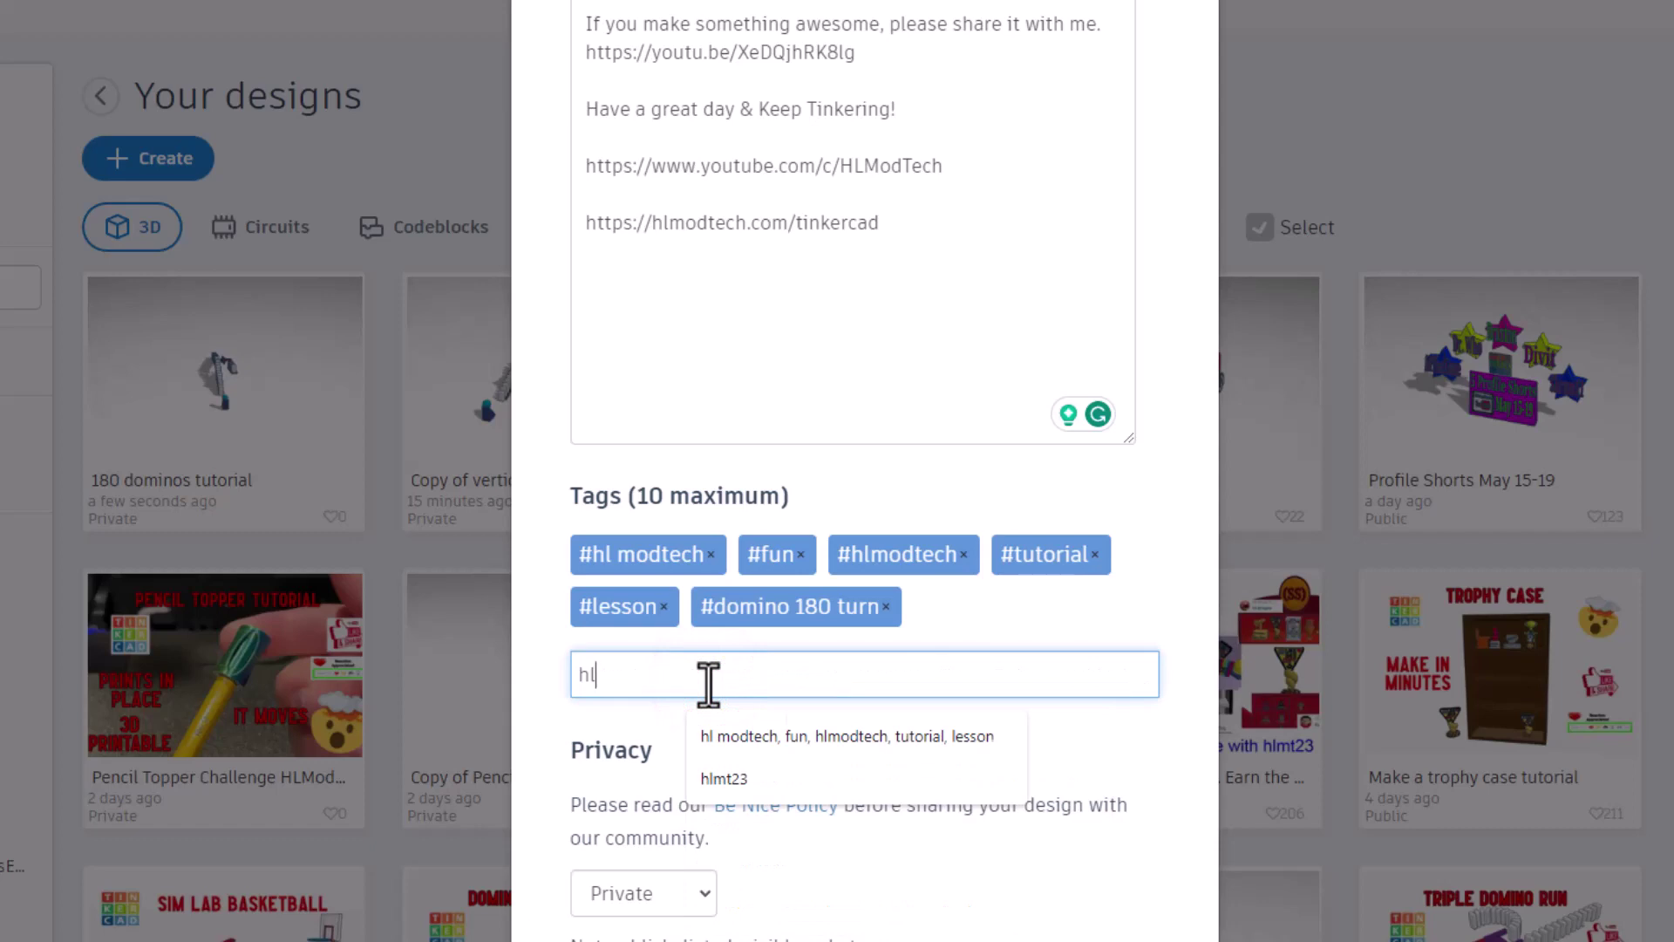
text(mt23)
key(Return)
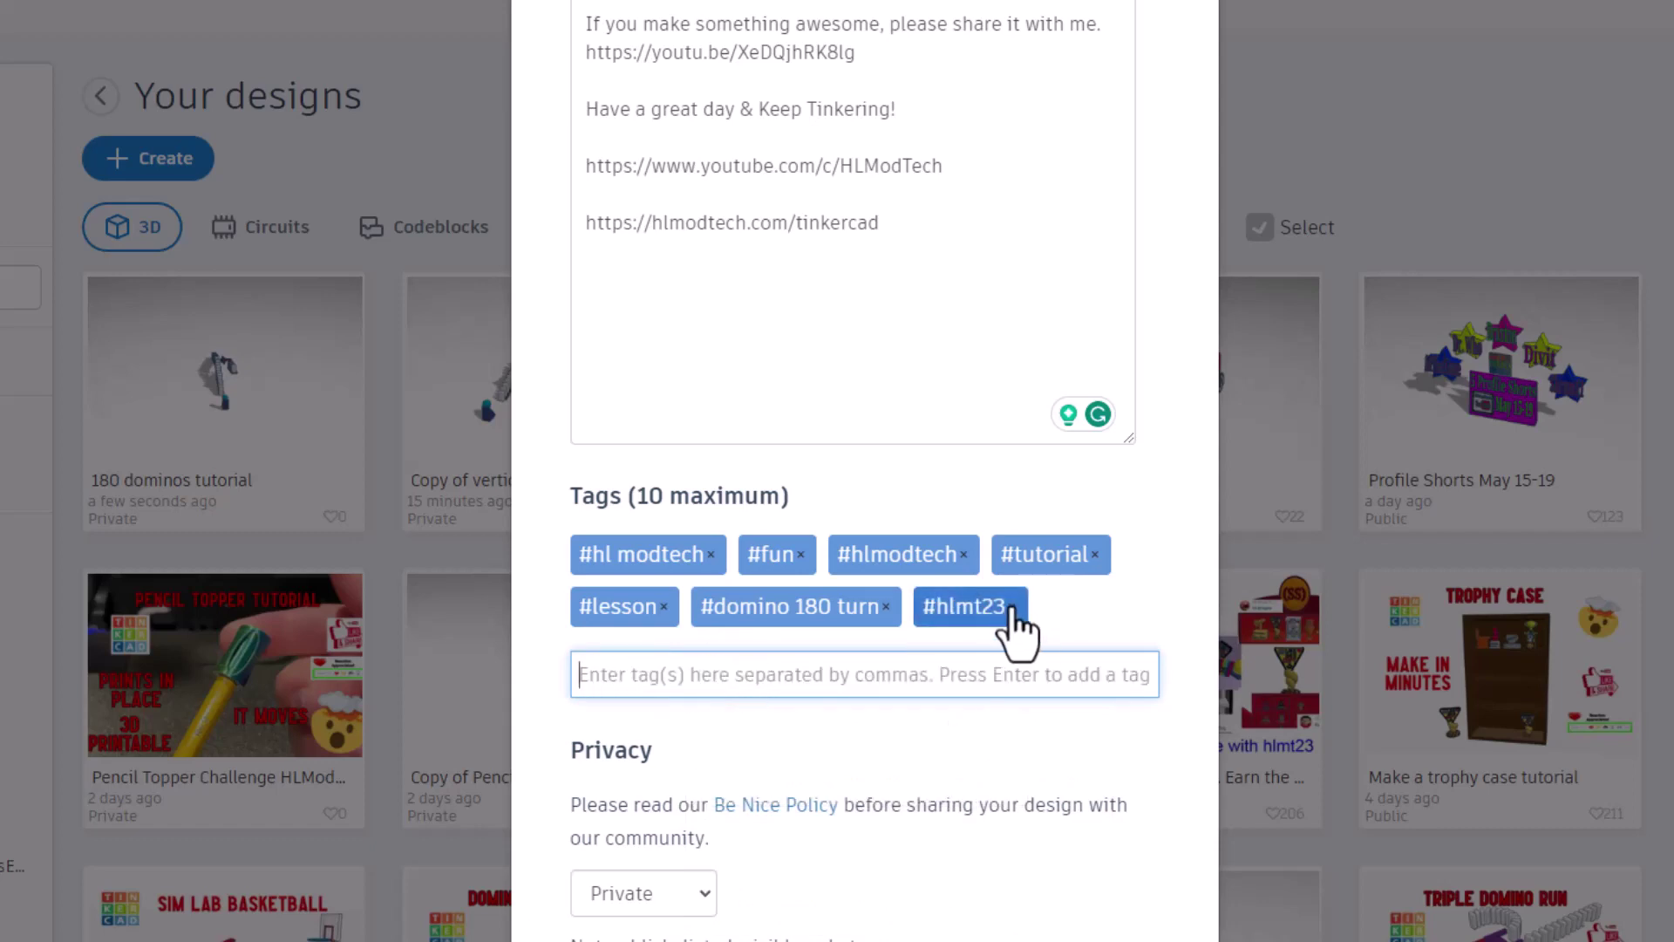
click(1011, 606)
Step: Make the design Public with the Attribution-NoDerivs 3.0 licence
scroll(933, 561, down, 2)
click(656, 892)
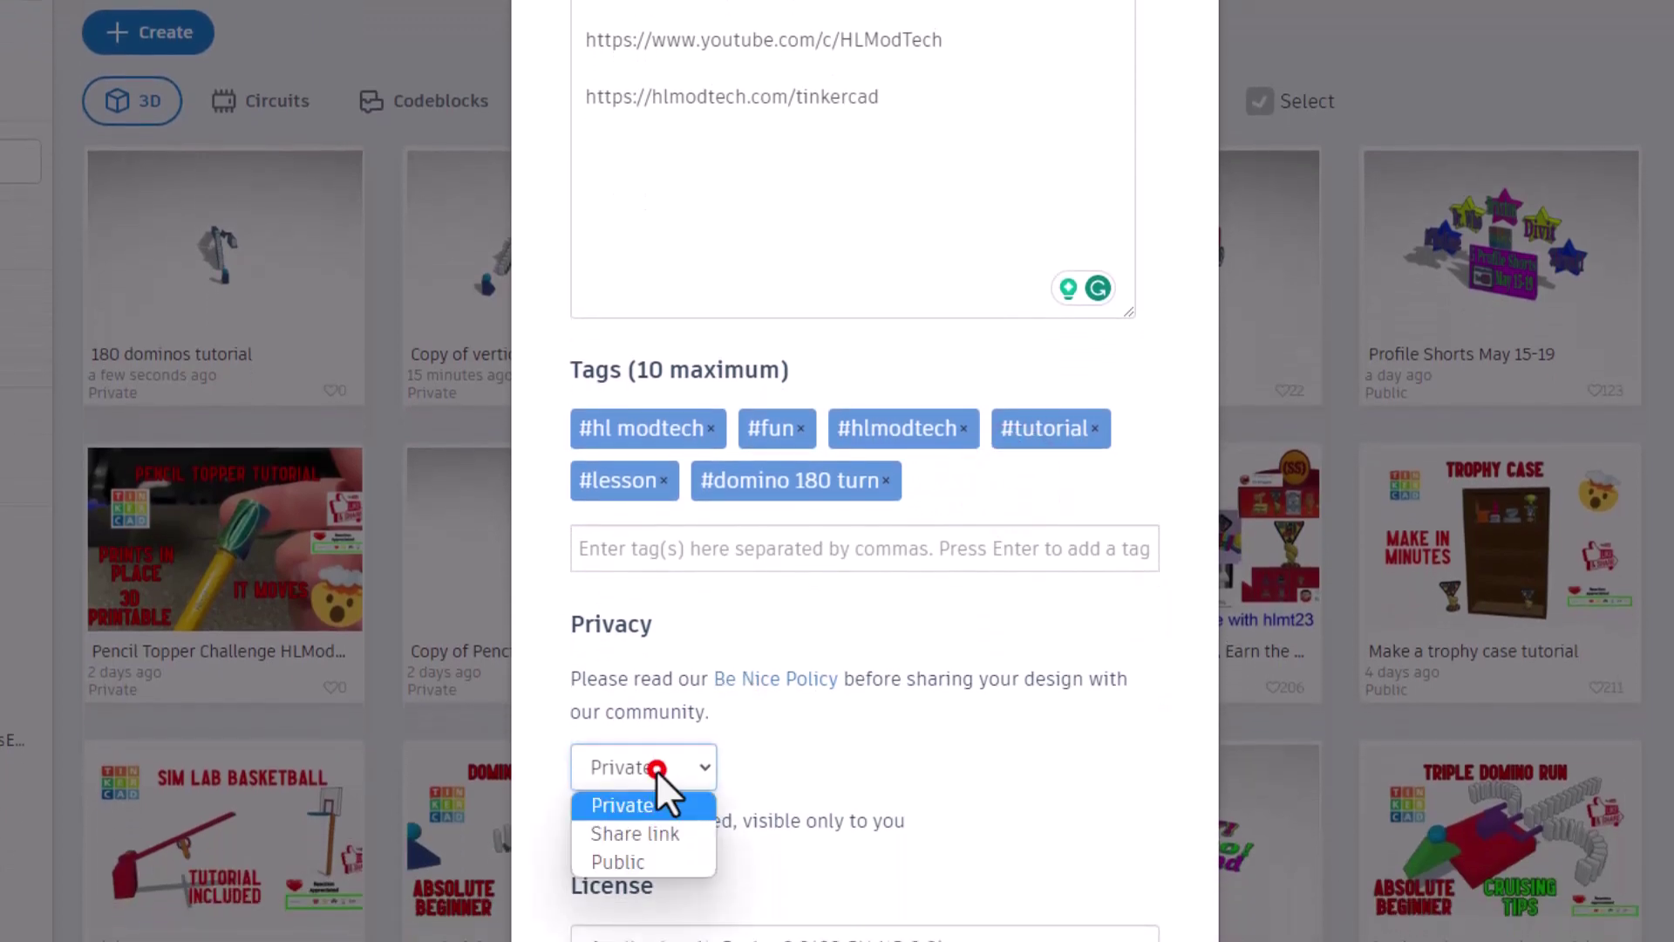
click(660, 863)
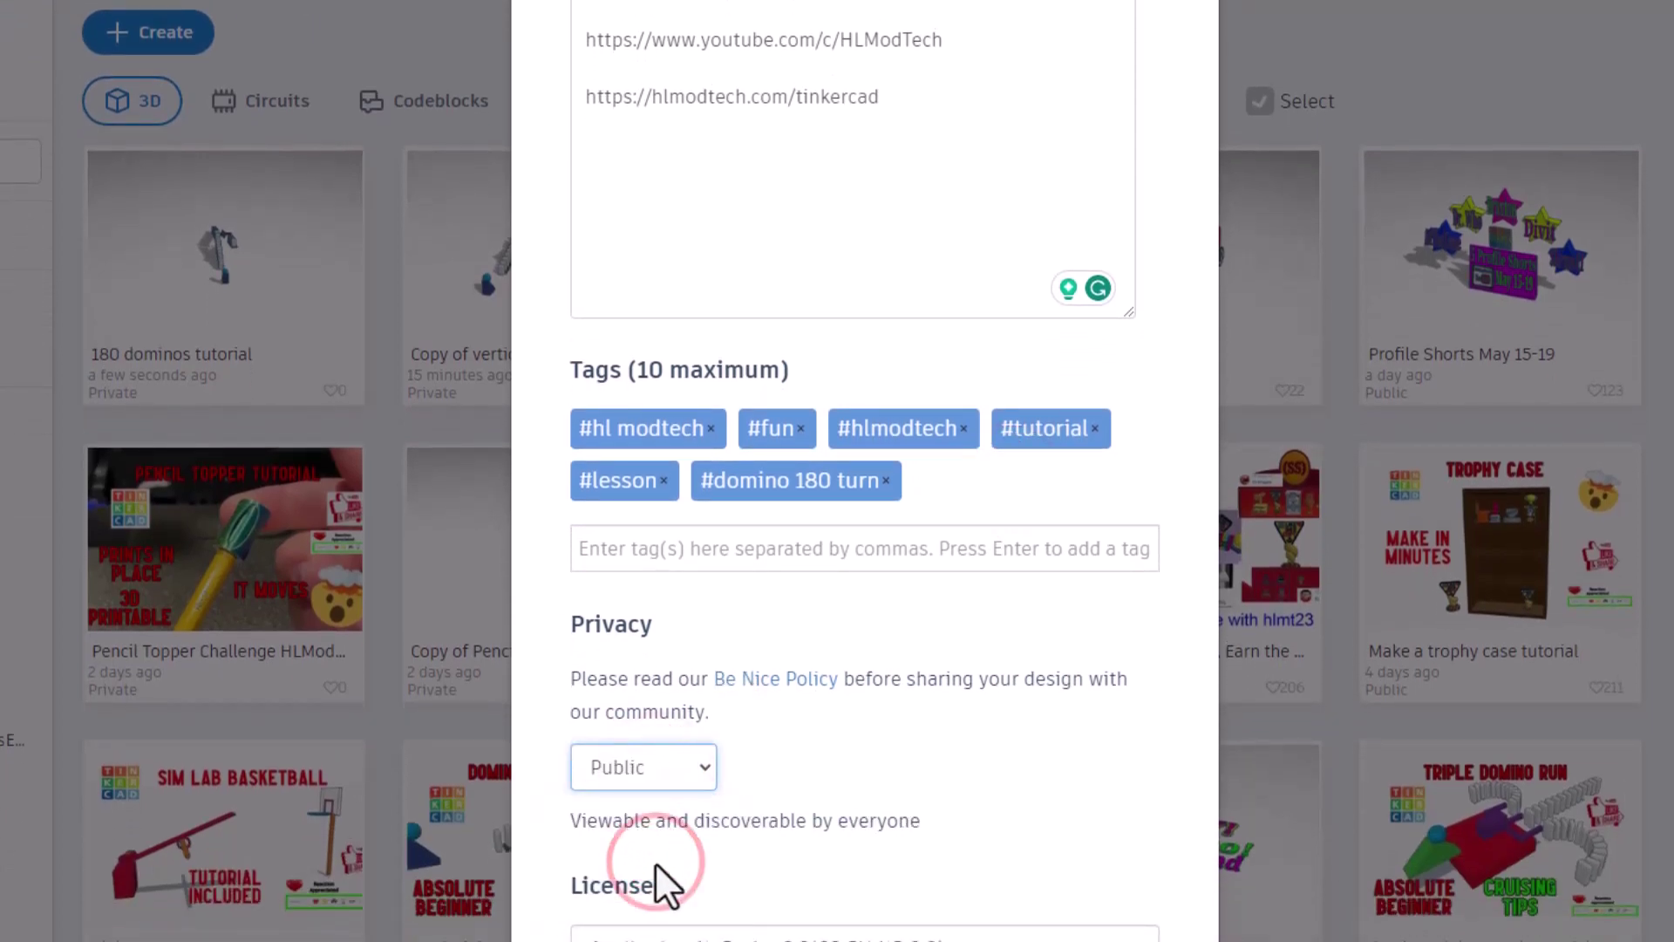
scroll(658, 883, down, 5)
click(787, 584)
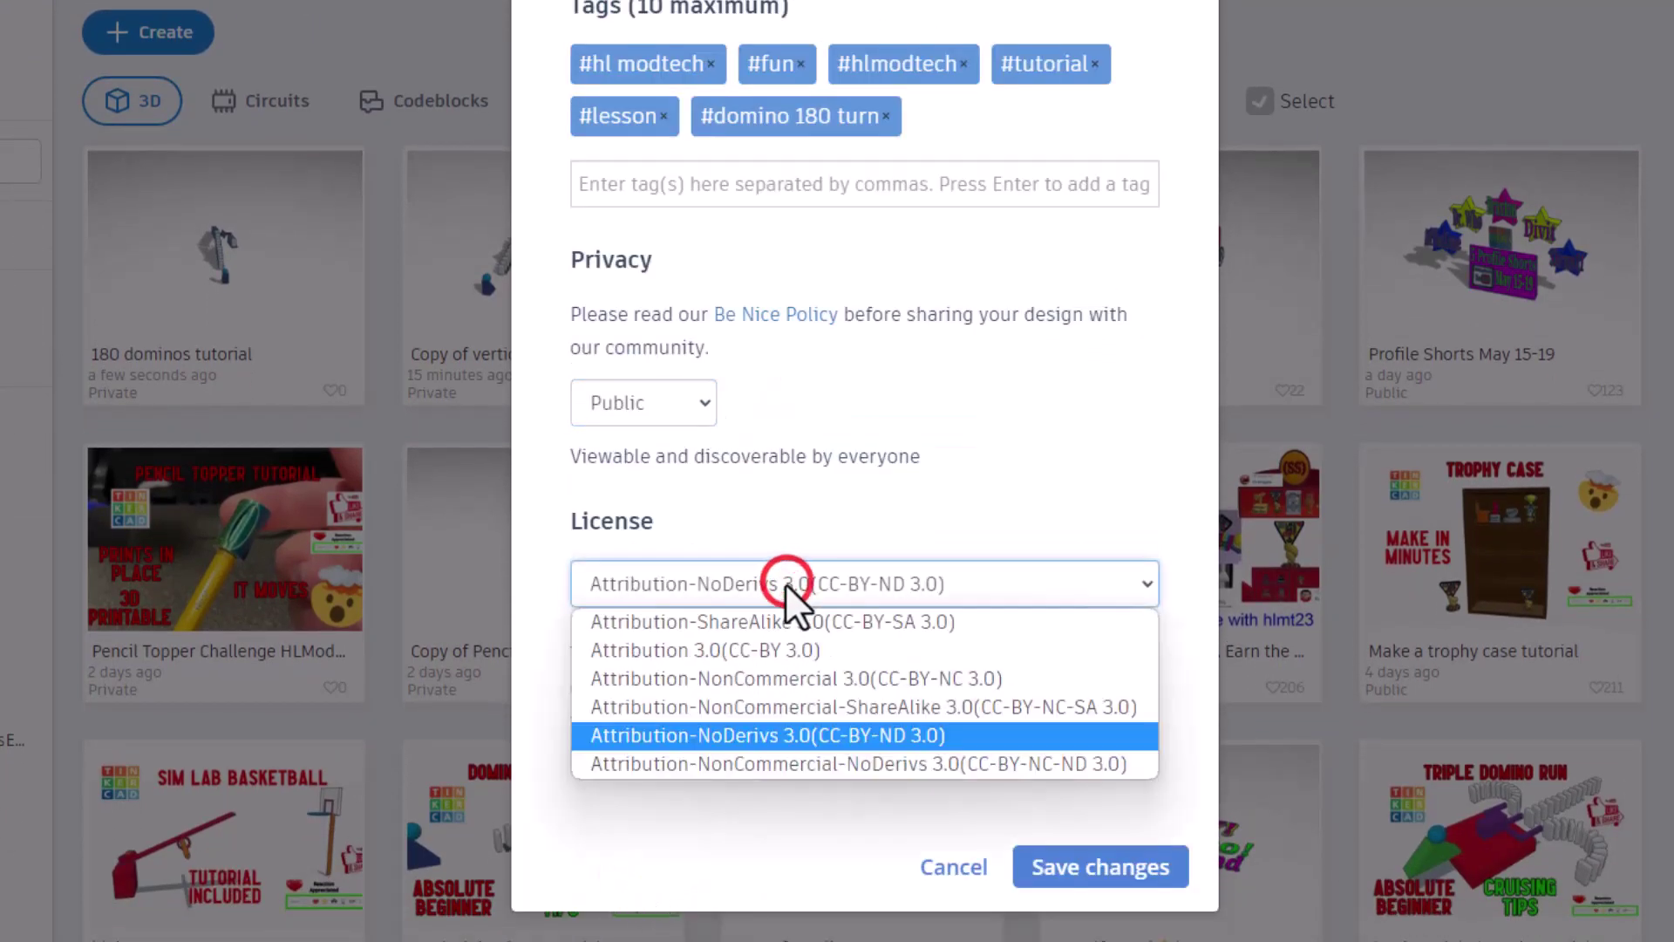
click(758, 735)
click(874, 498)
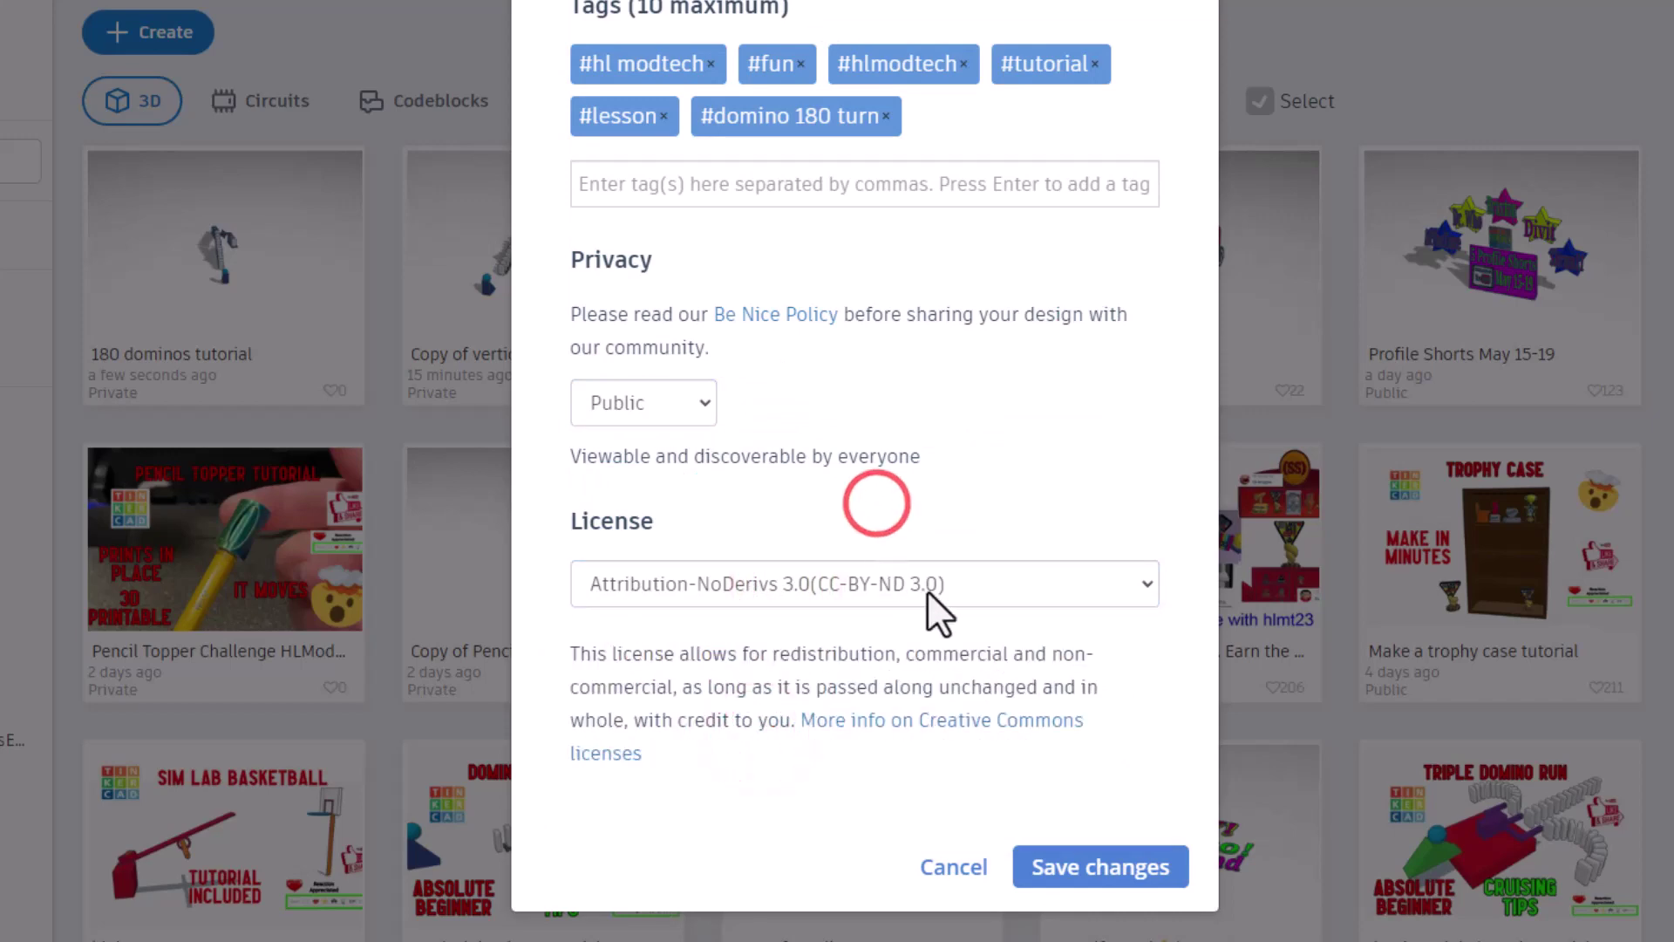
scroll(934, 605, up, 7)
scroll(968, 549, up, 3)
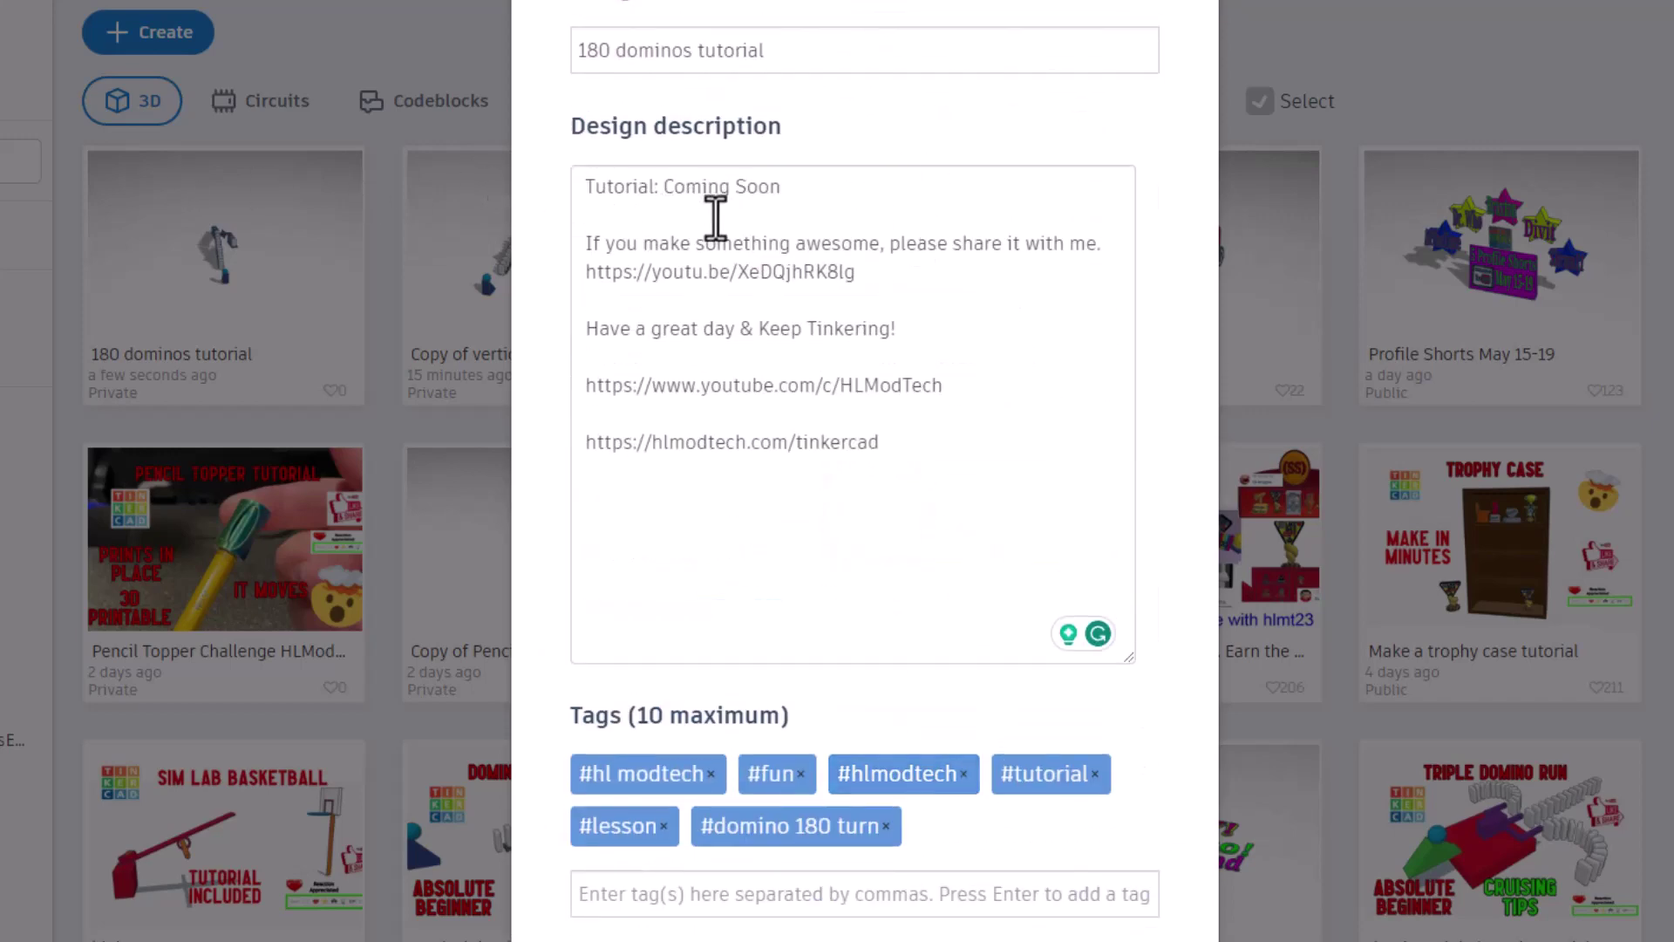
scroll(822, 414, down, 9)
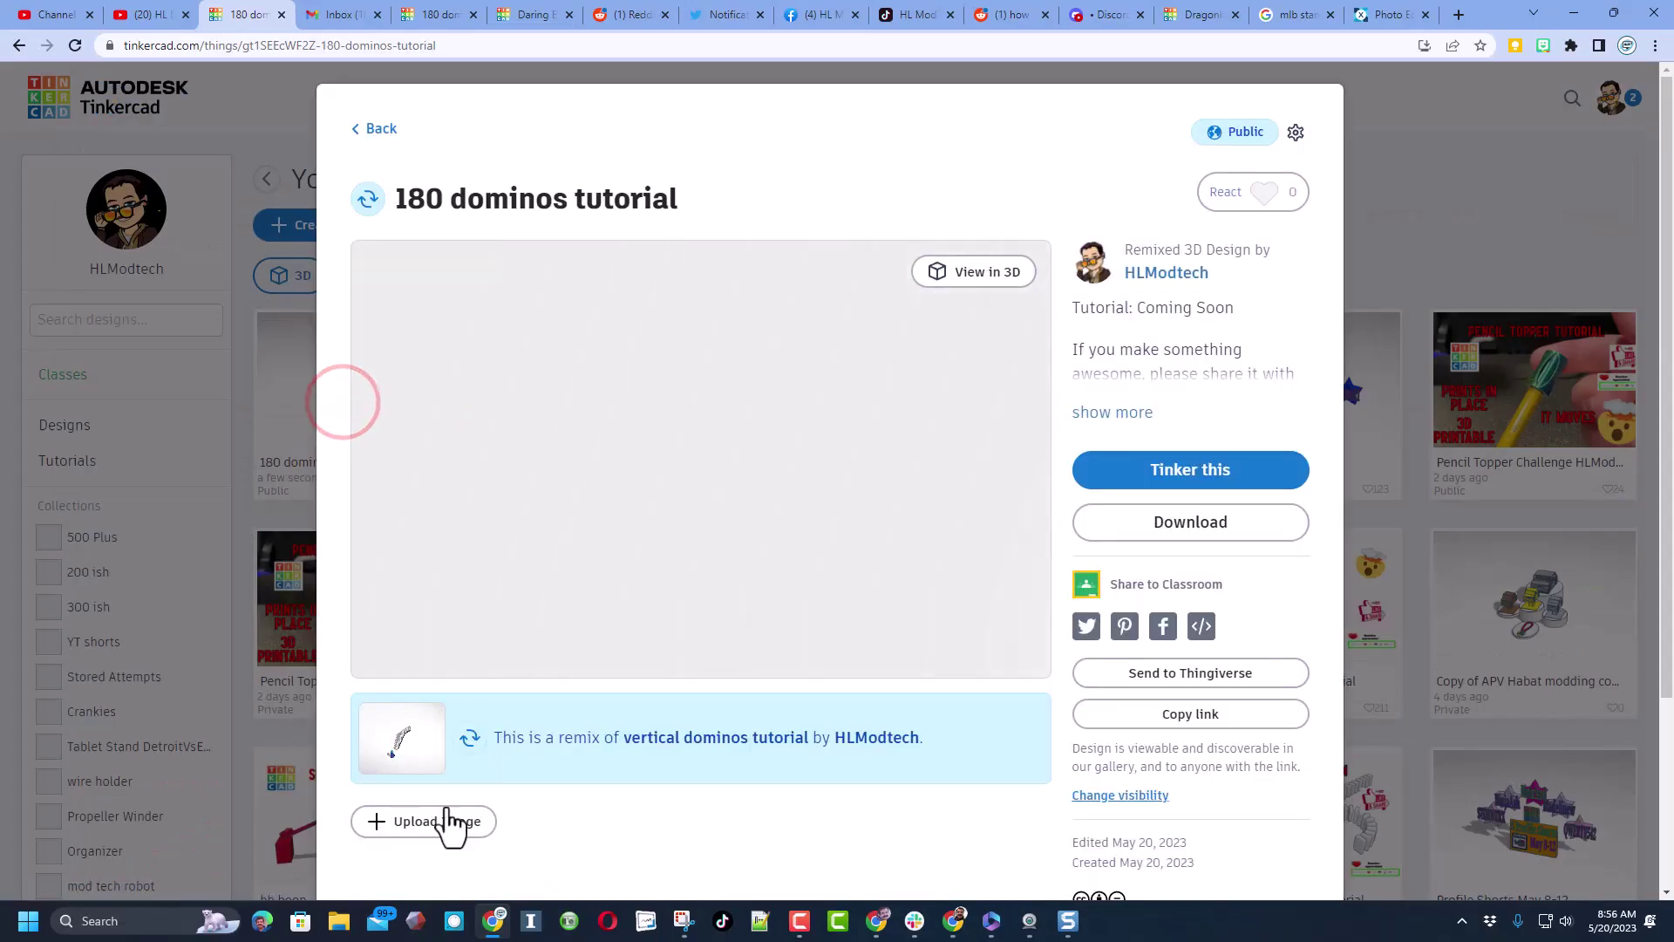
Step: Upload today's 180 DEGREE TURN screenshot from Downloads as the cover image, then return to your designs
click(438, 822)
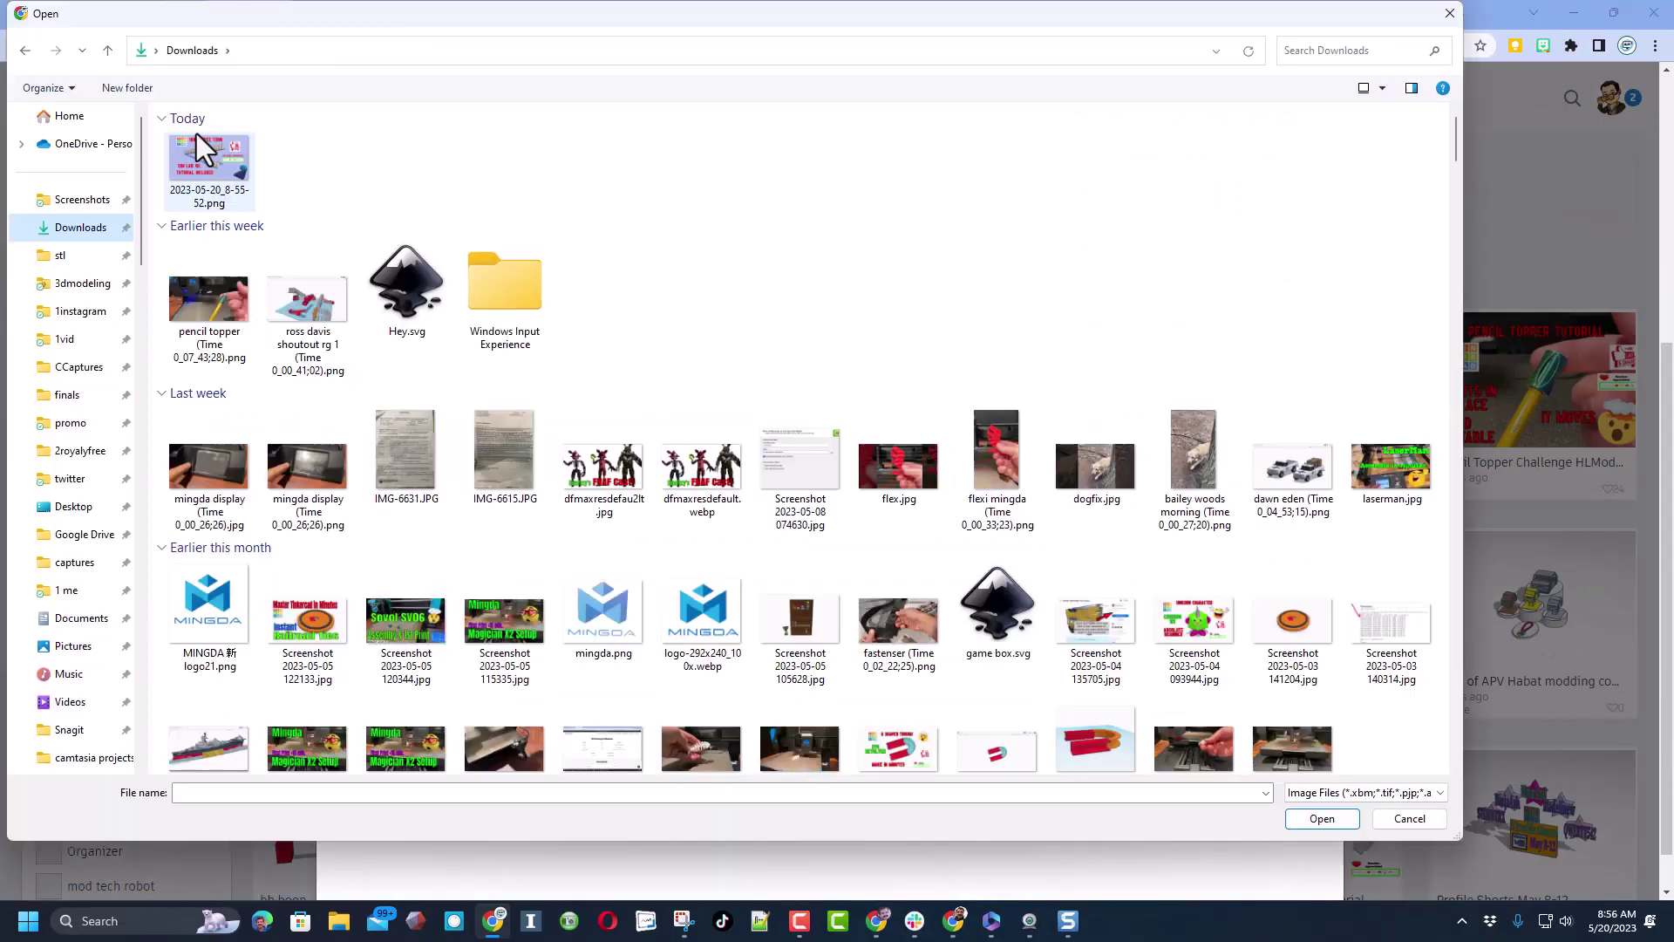
double_click(207, 153)
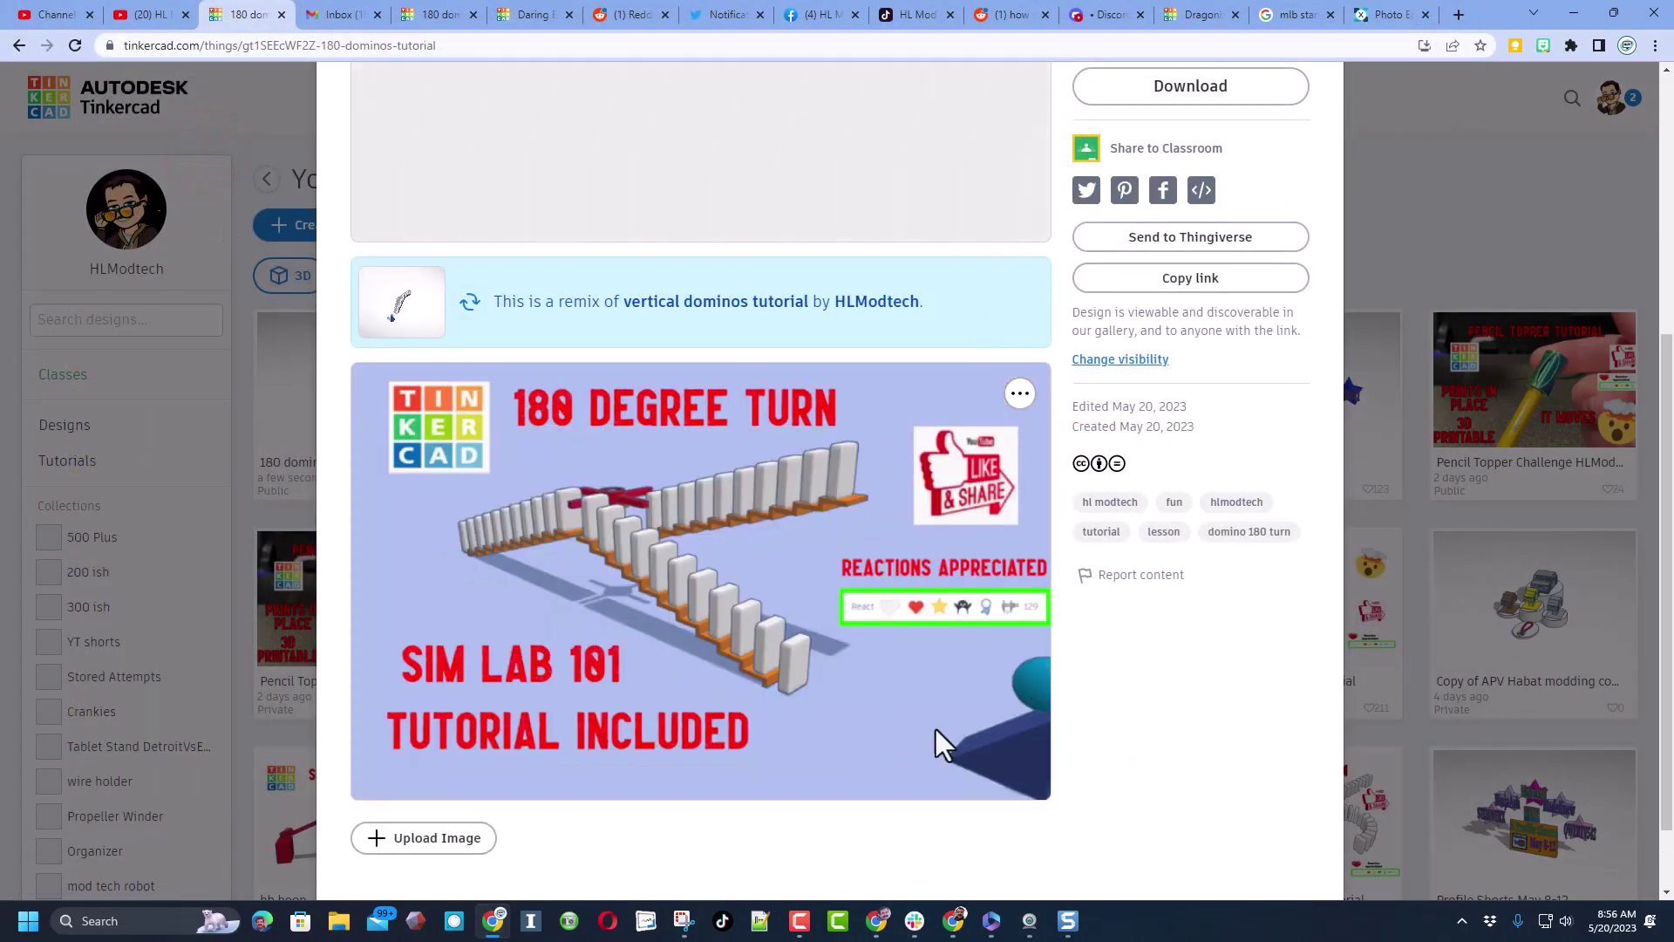
click(1020, 391)
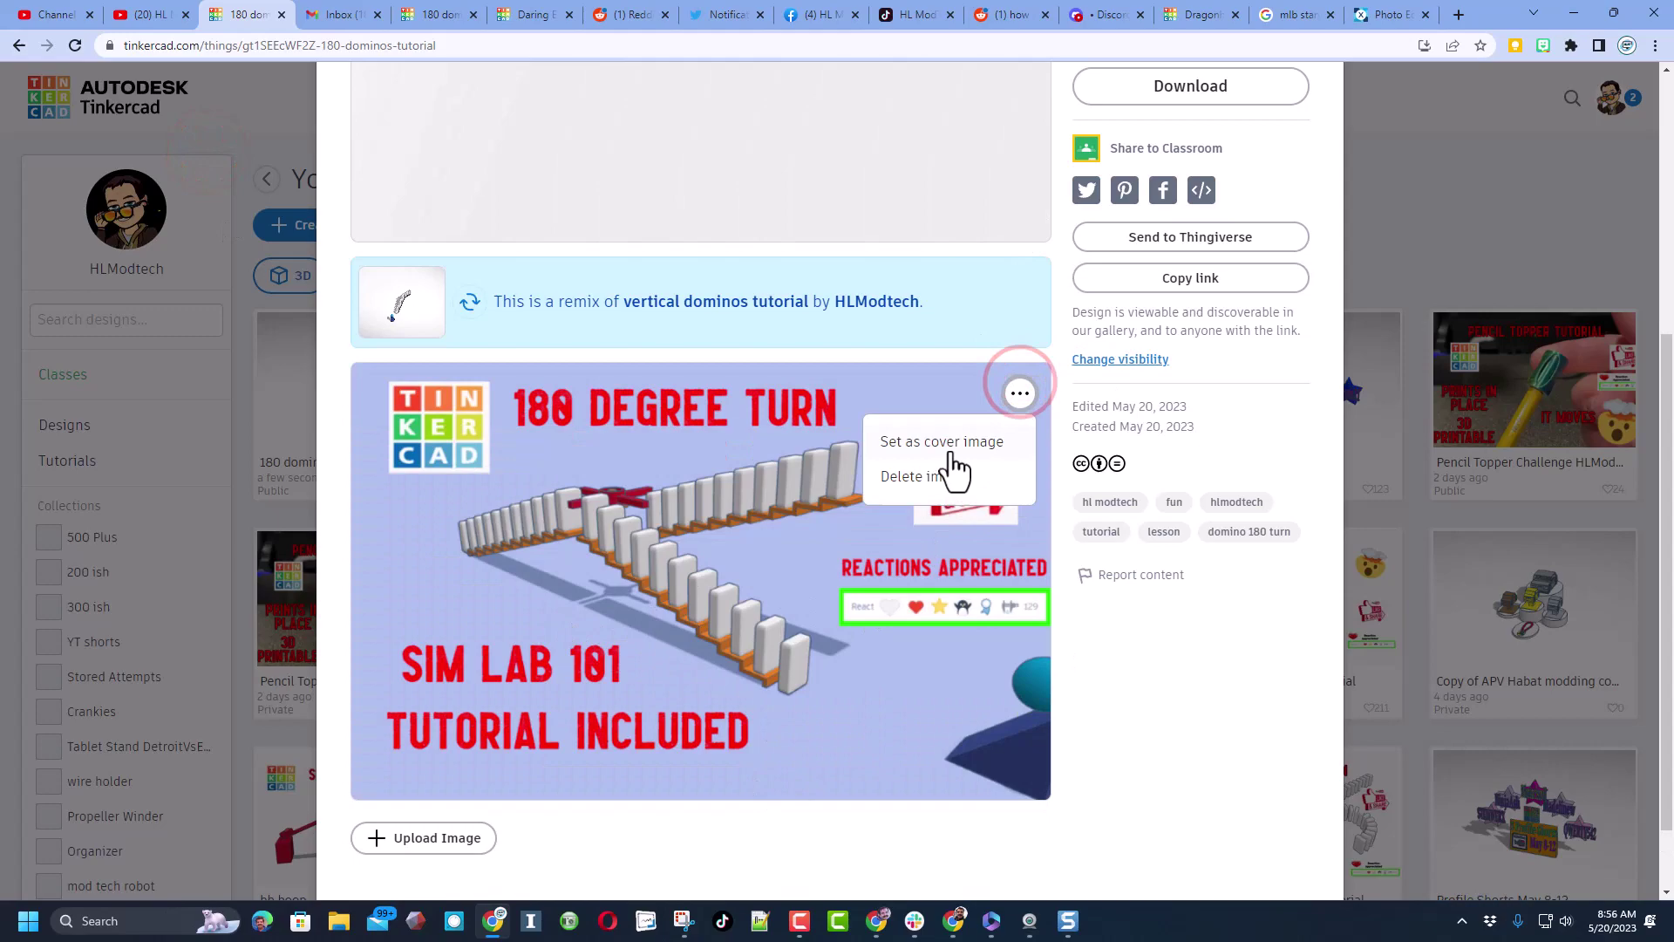
click(950, 445)
scroll(1176, 490, up, 3)
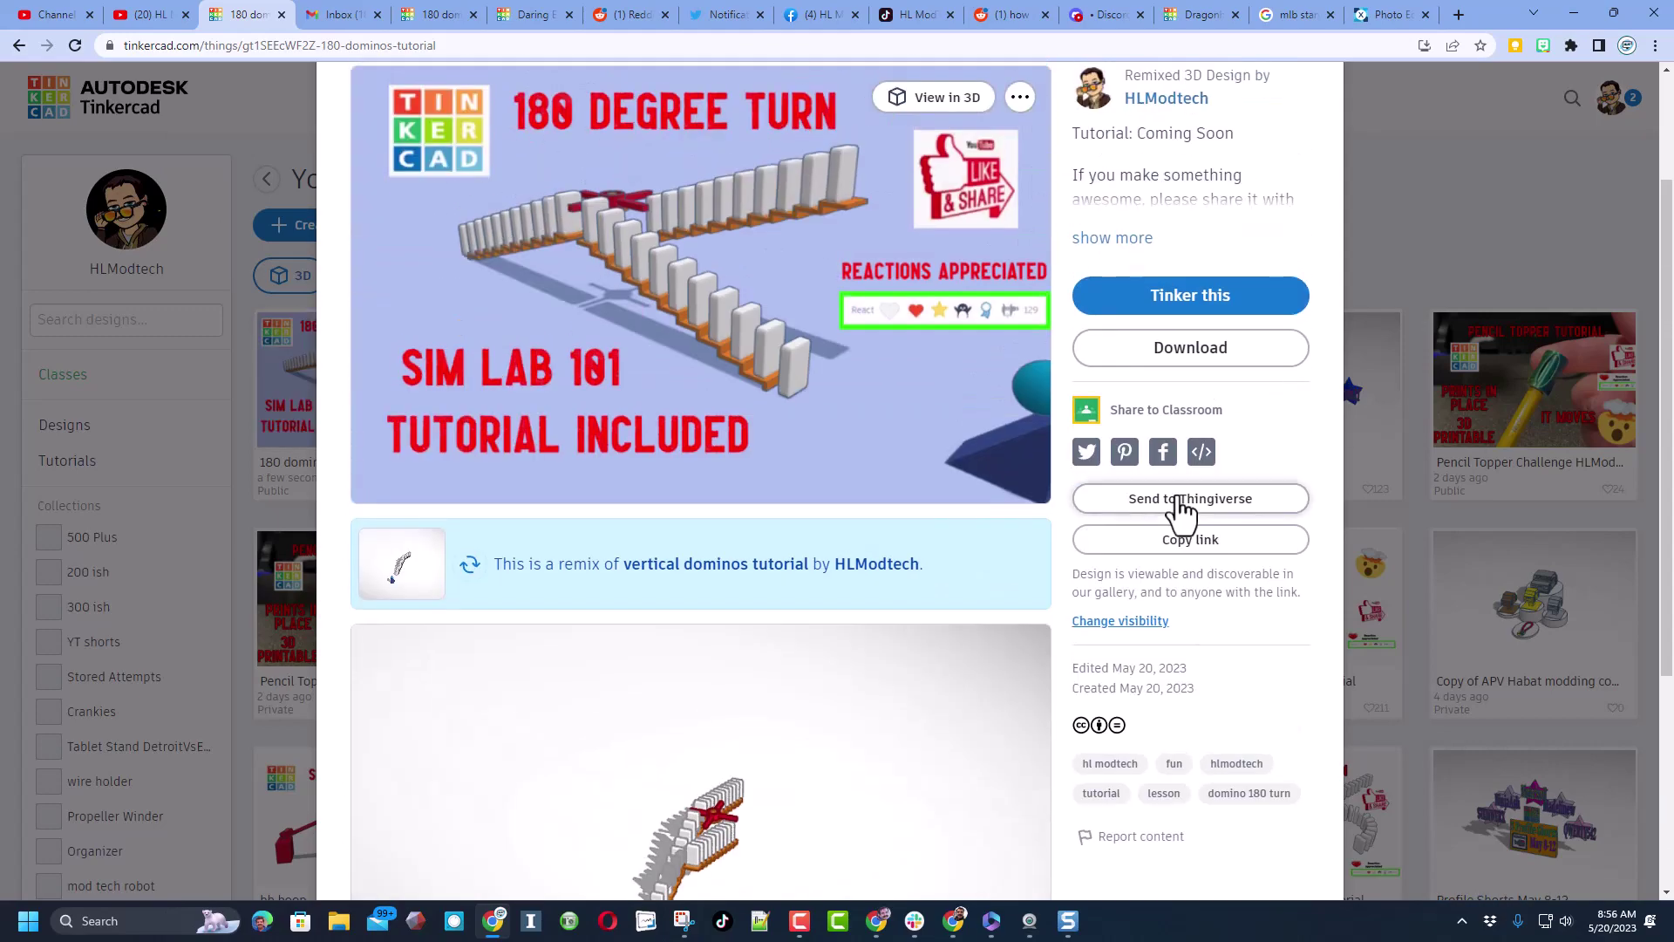
scroll(1179, 501, up, 2)
click(1363, 216)
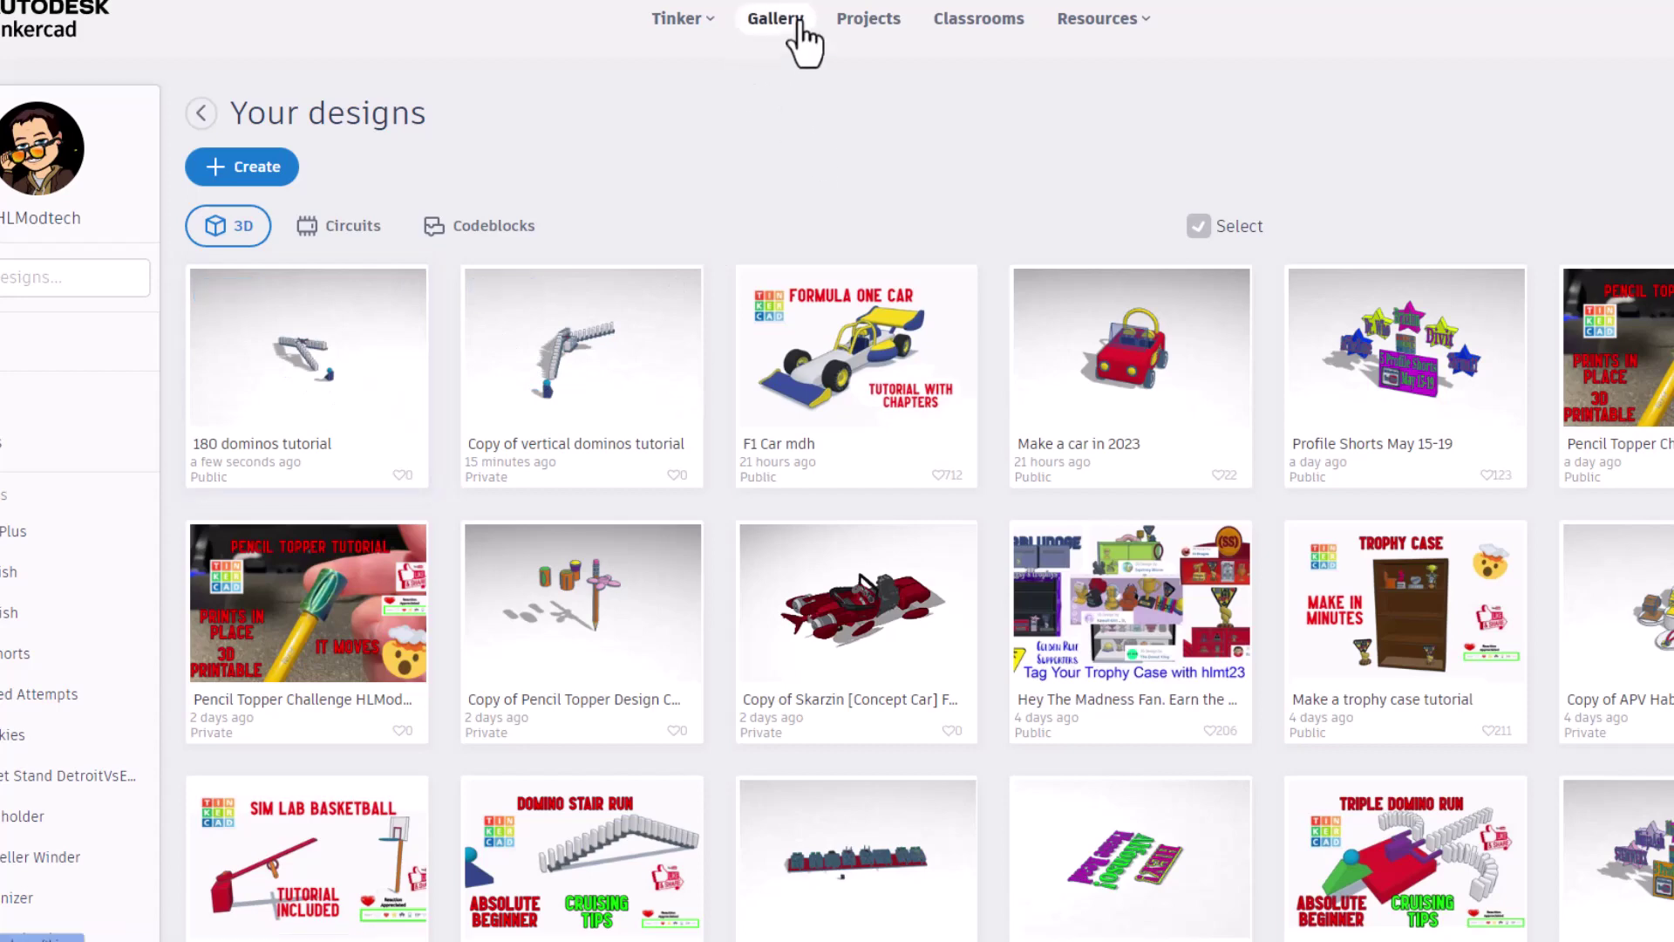
Step: In the gallery's recent designs, react Awesome, A+ to the Daring Fulffy design
click(787, 19)
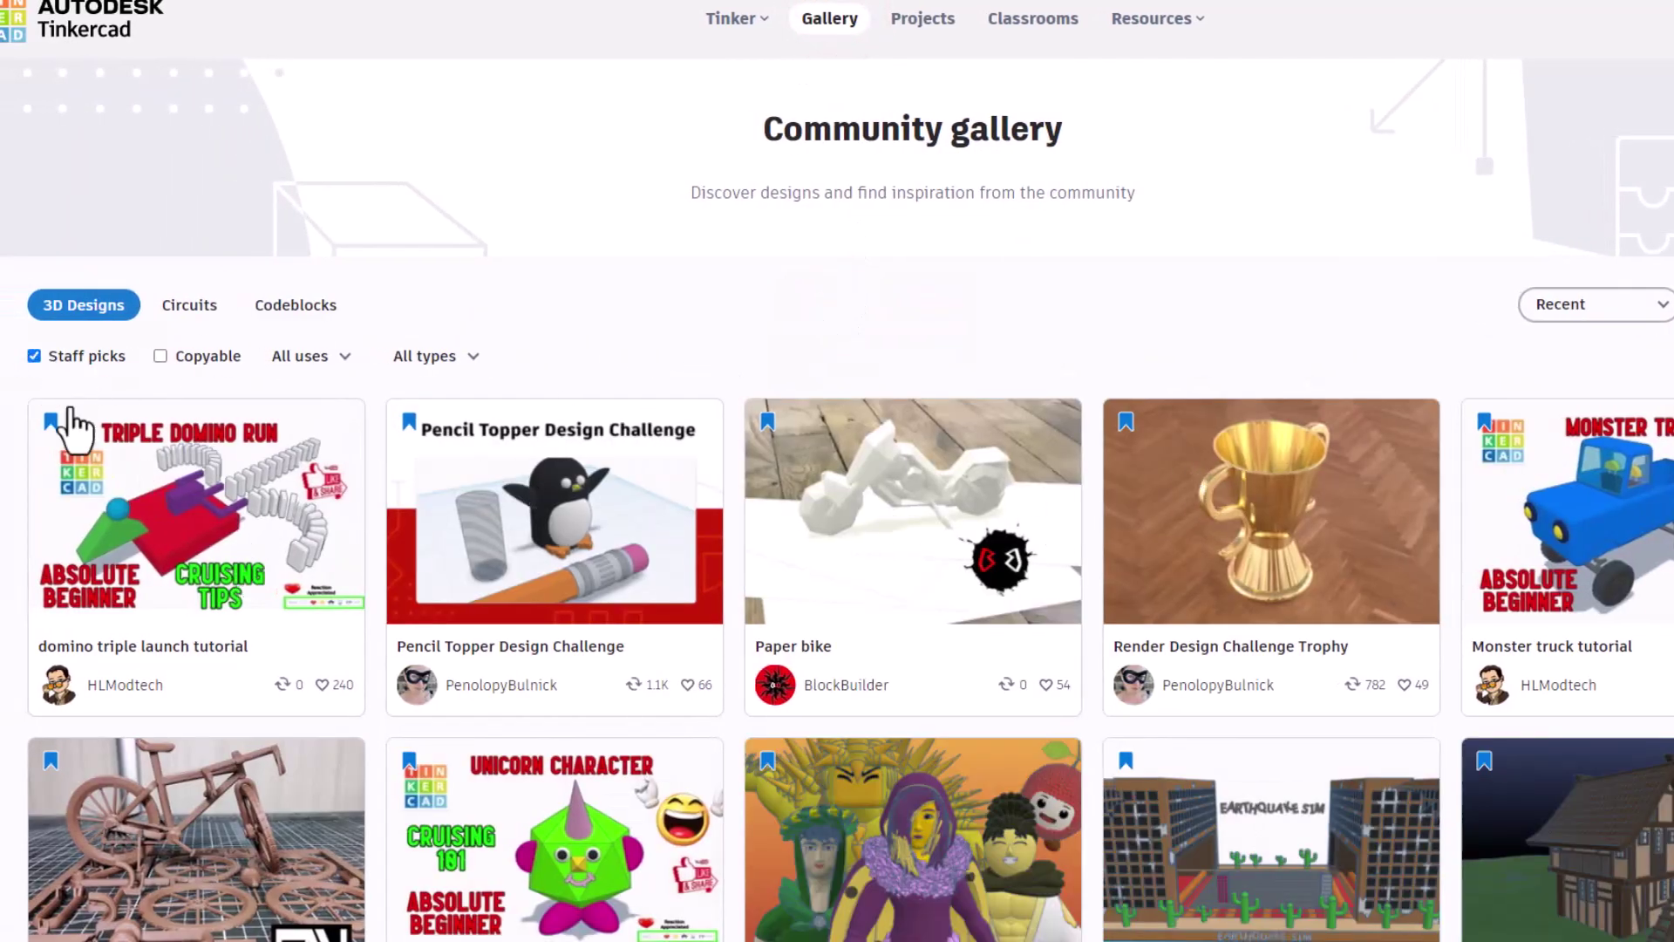
click(34, 355)
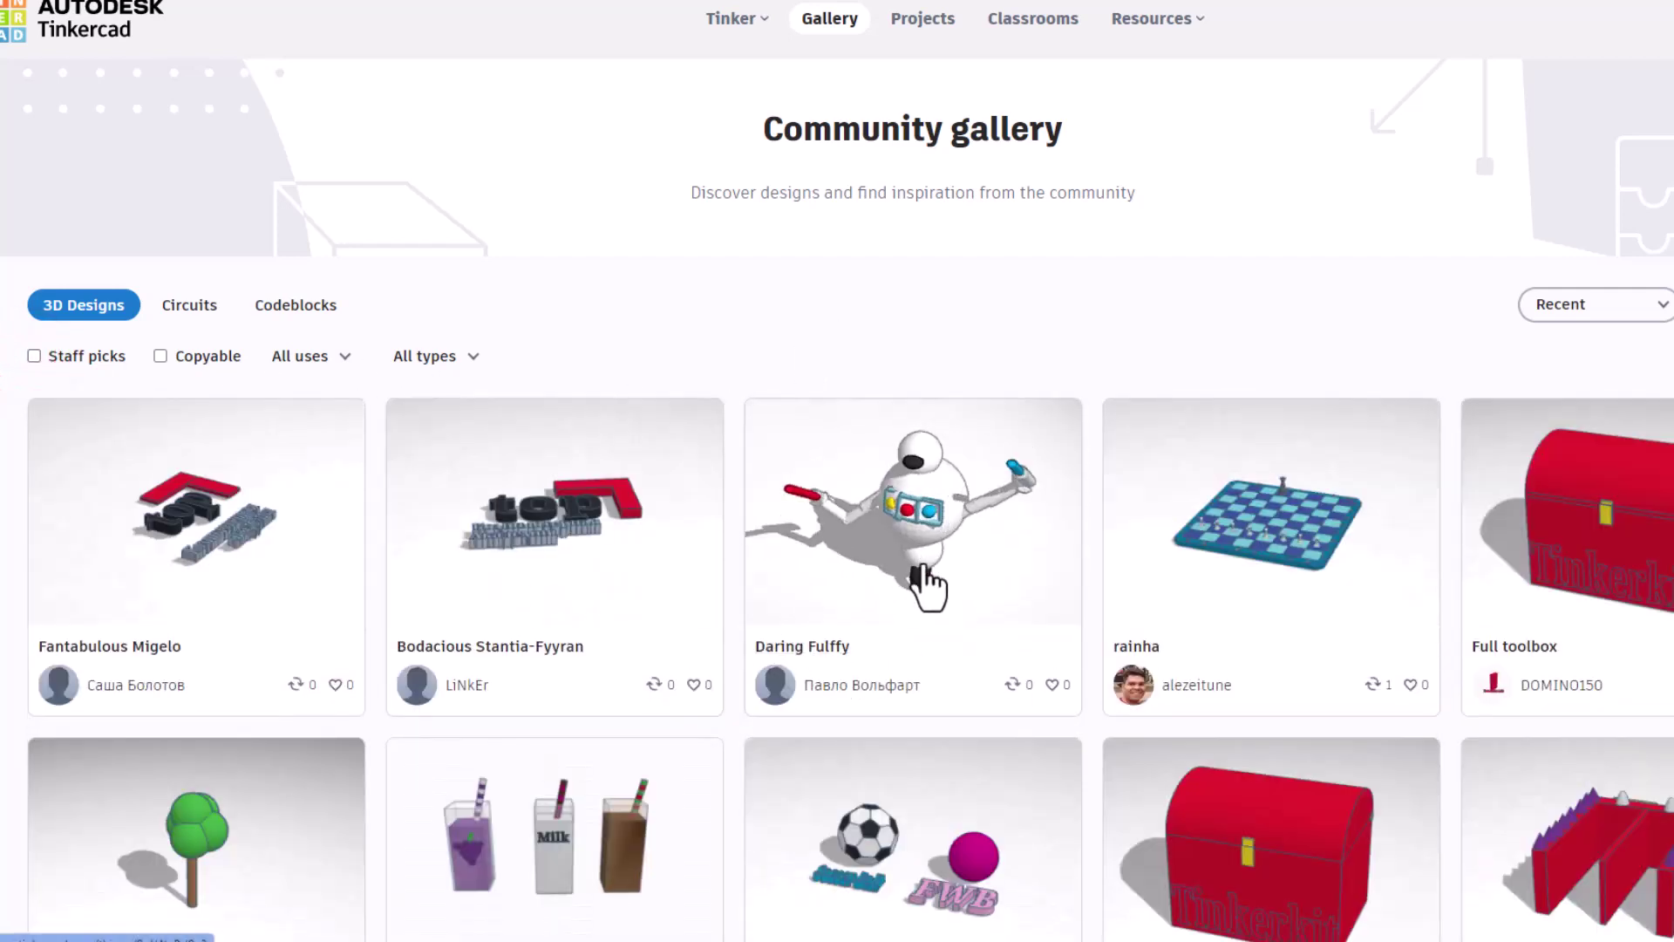
click(957, 493)
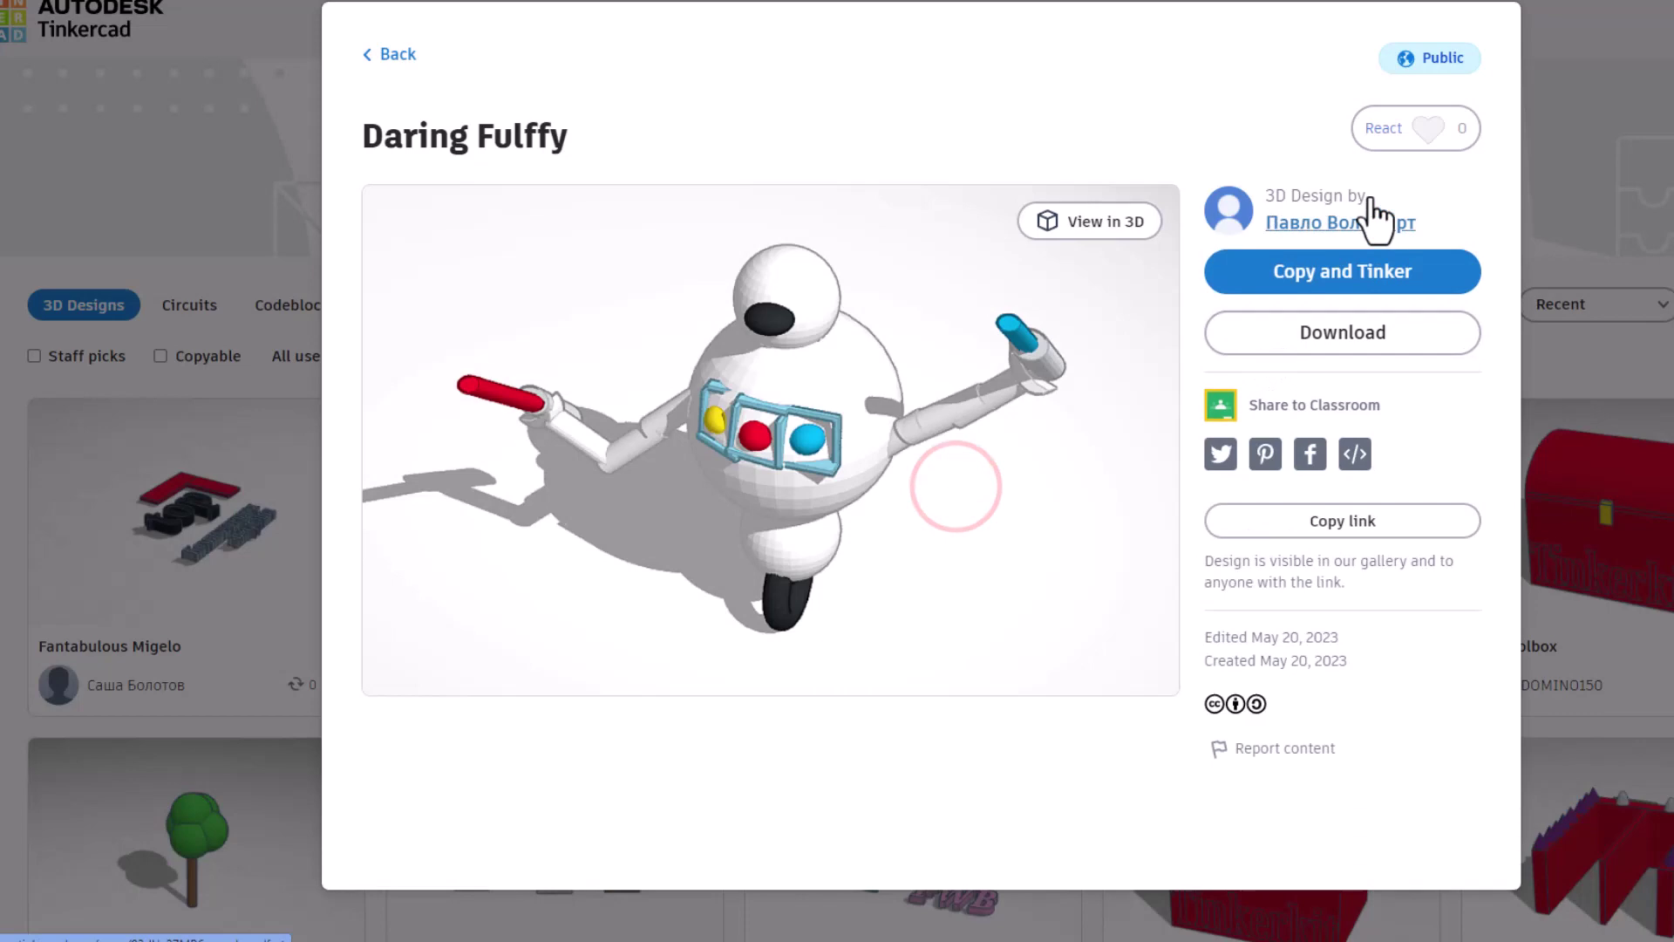
click(1421, 120)
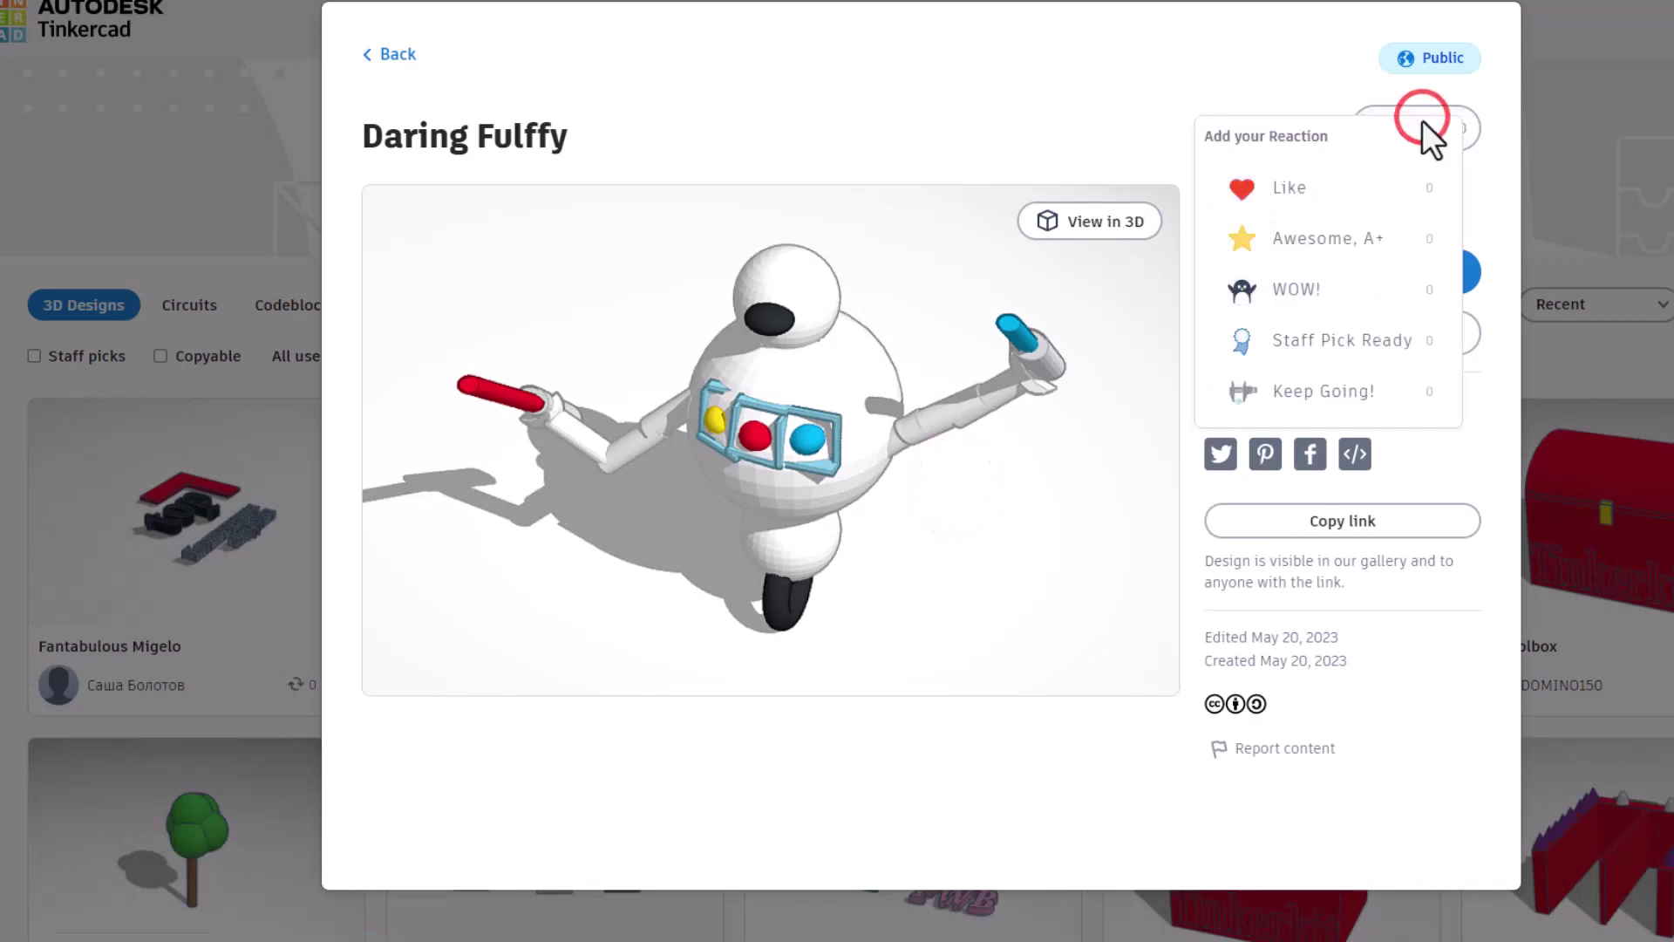
click(1334, 239)
click(1569, 24)
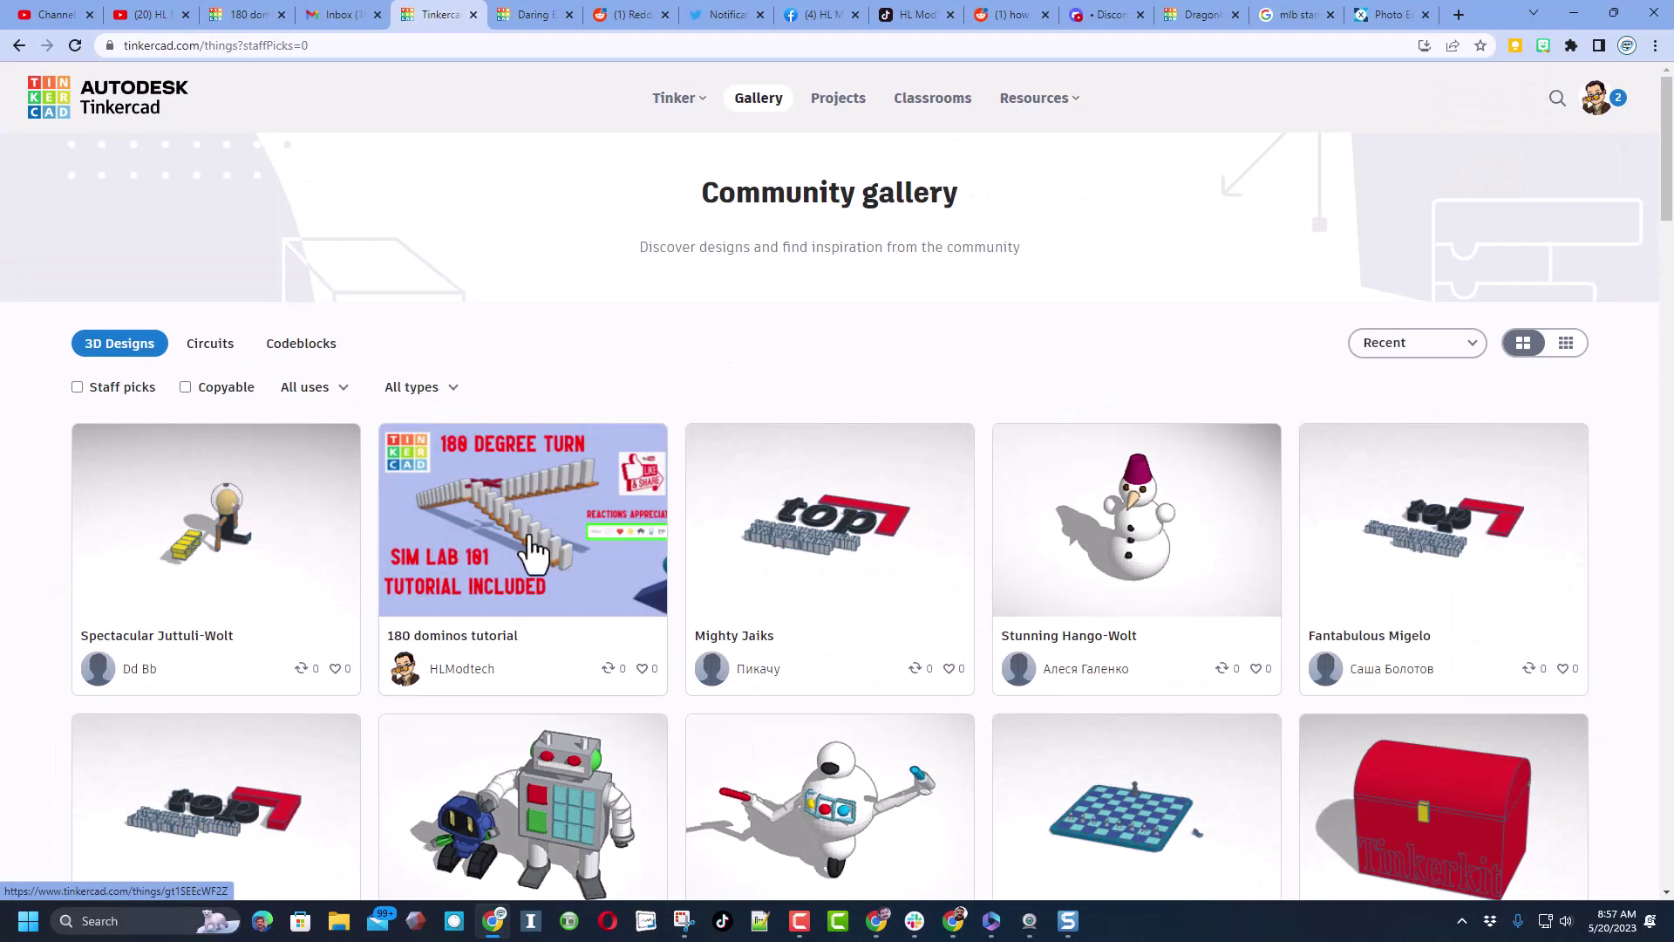
Step: Open the 180 dominos tutorial design page and glance at its reactions without reacting
click(533, 550)
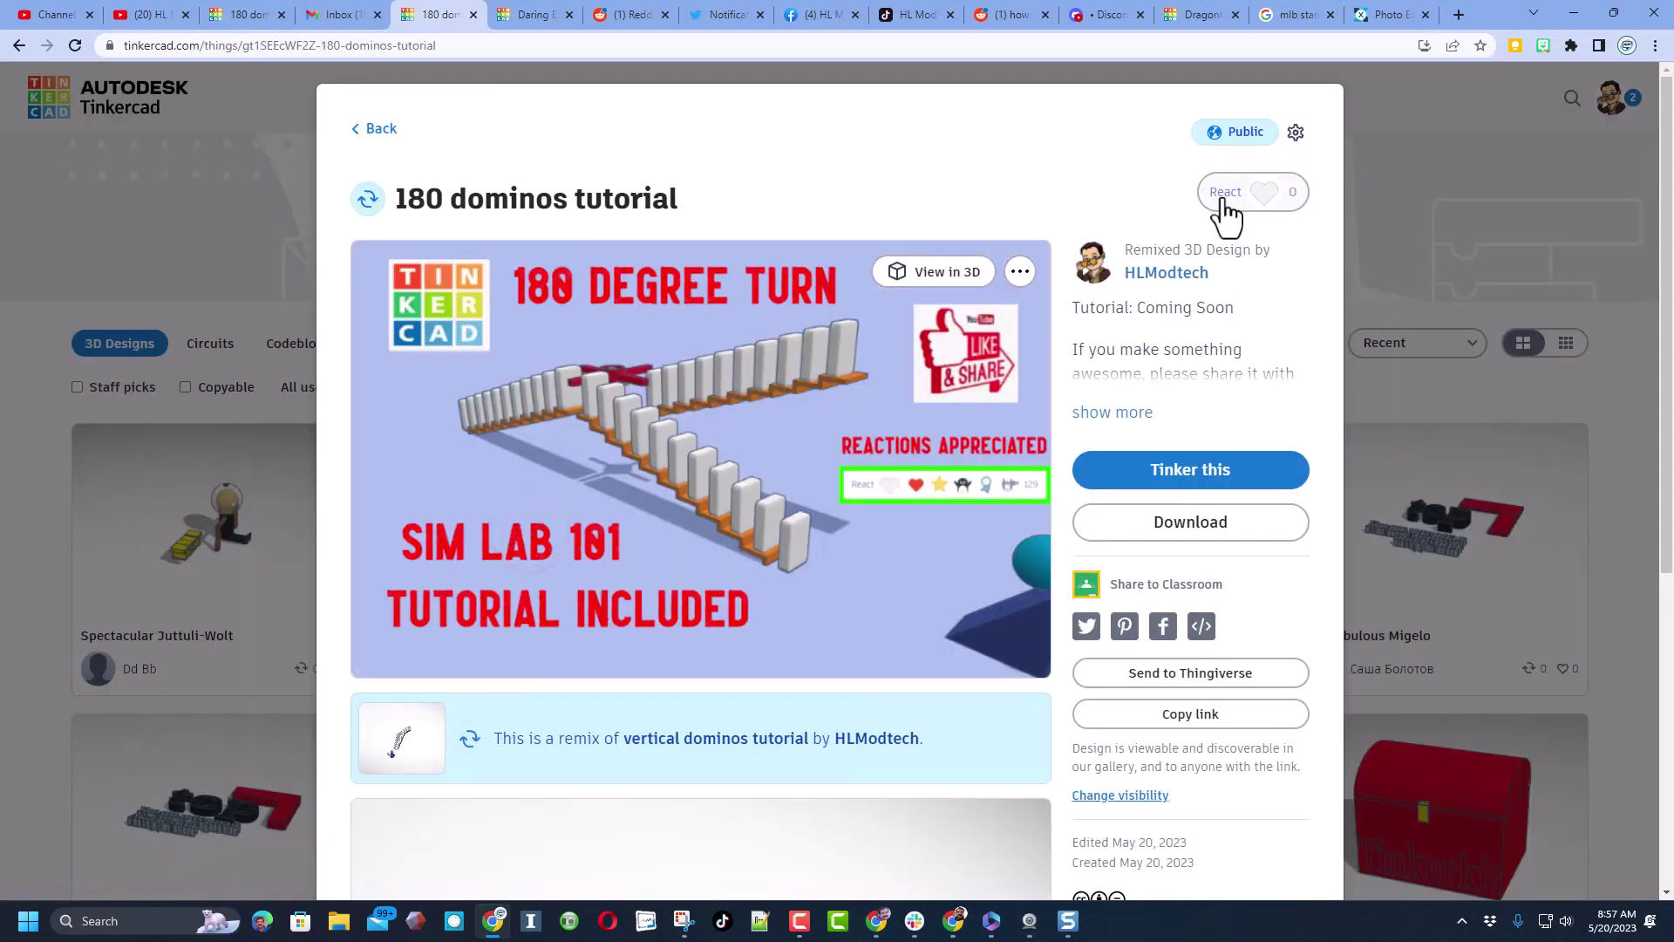
click(1225, 202)
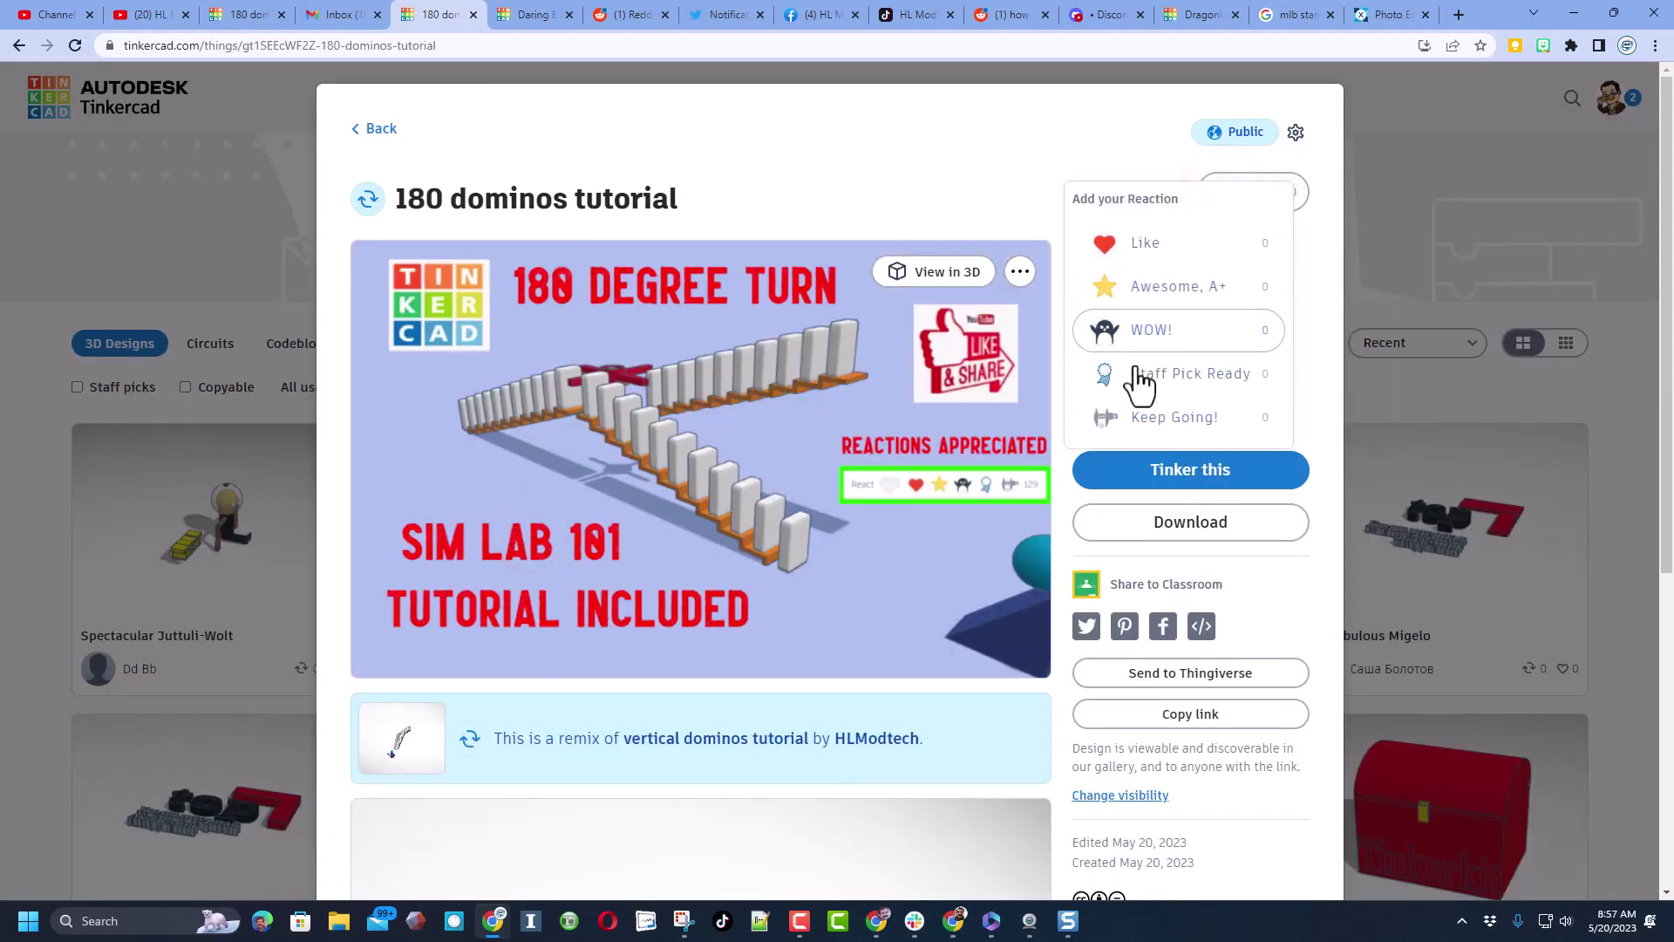
click(960, 174)
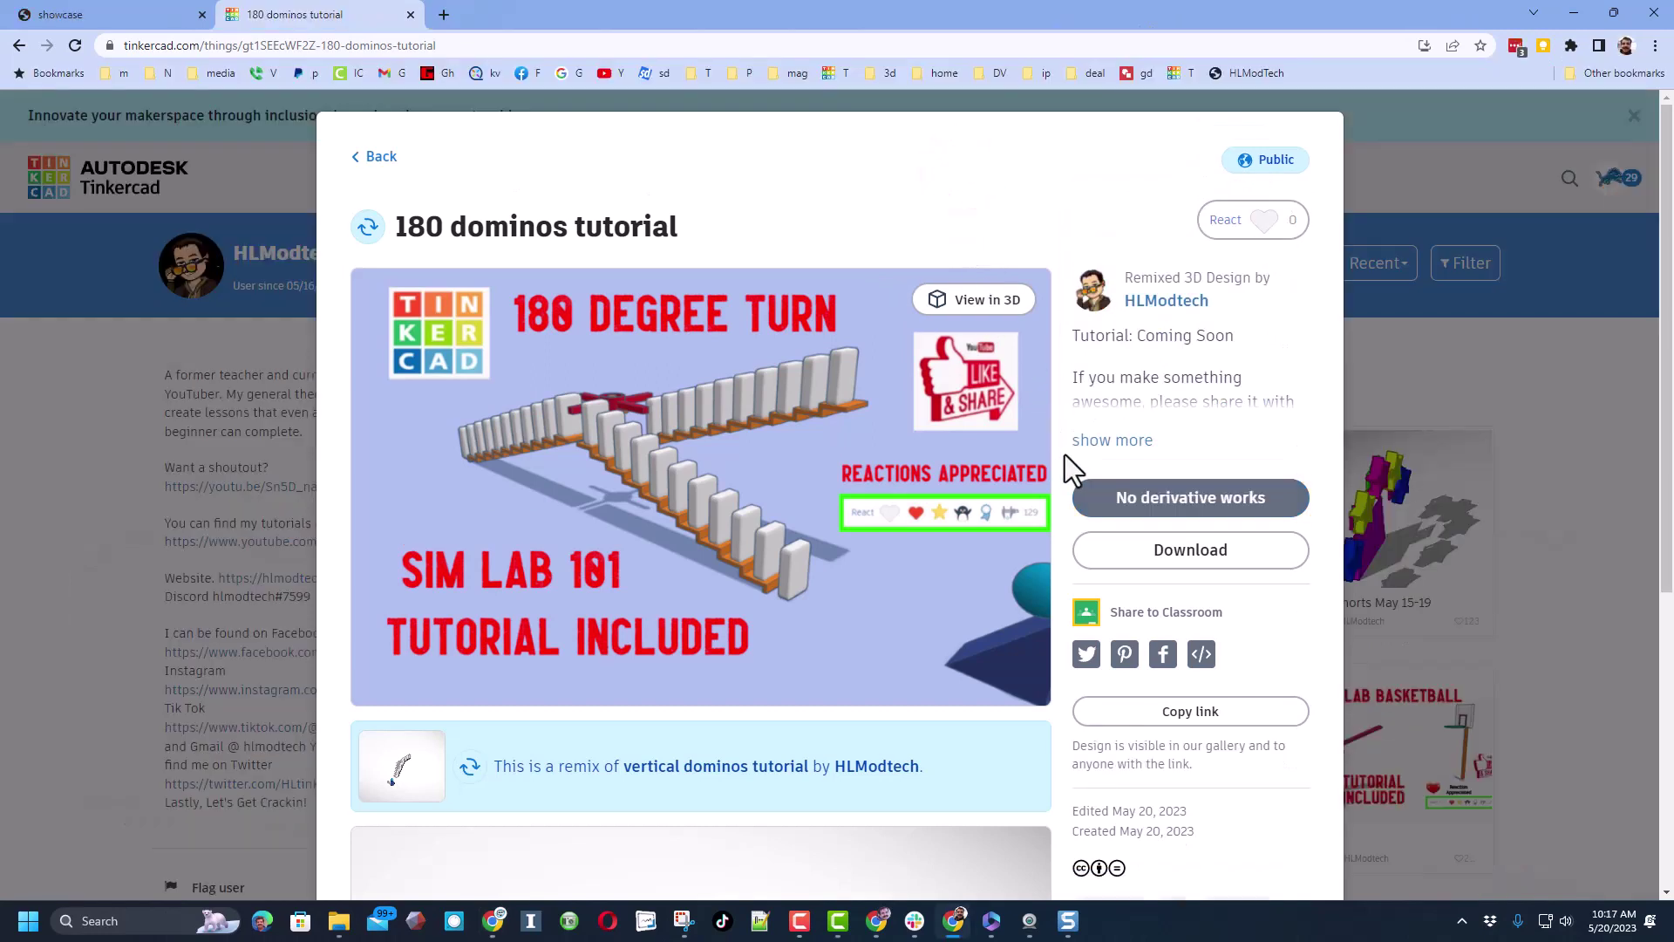
Step: Open the designer's profile, check F1 Car mdh's reactions, then sort the designs by Recent
click(1163, 305)
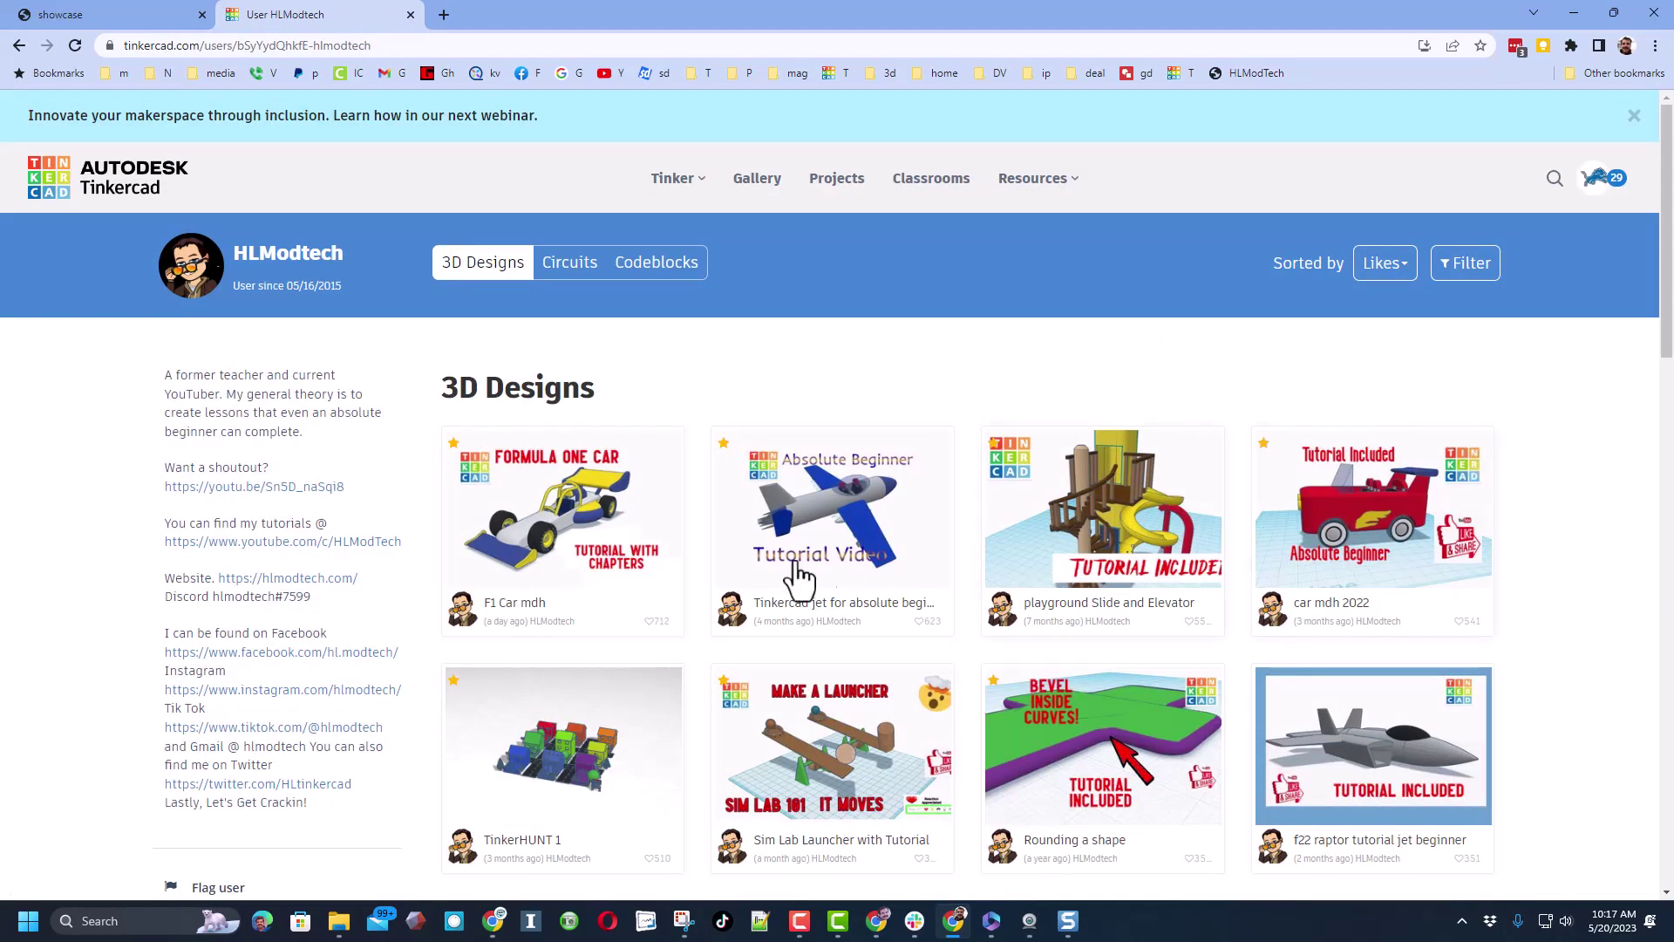
click(574, 521)
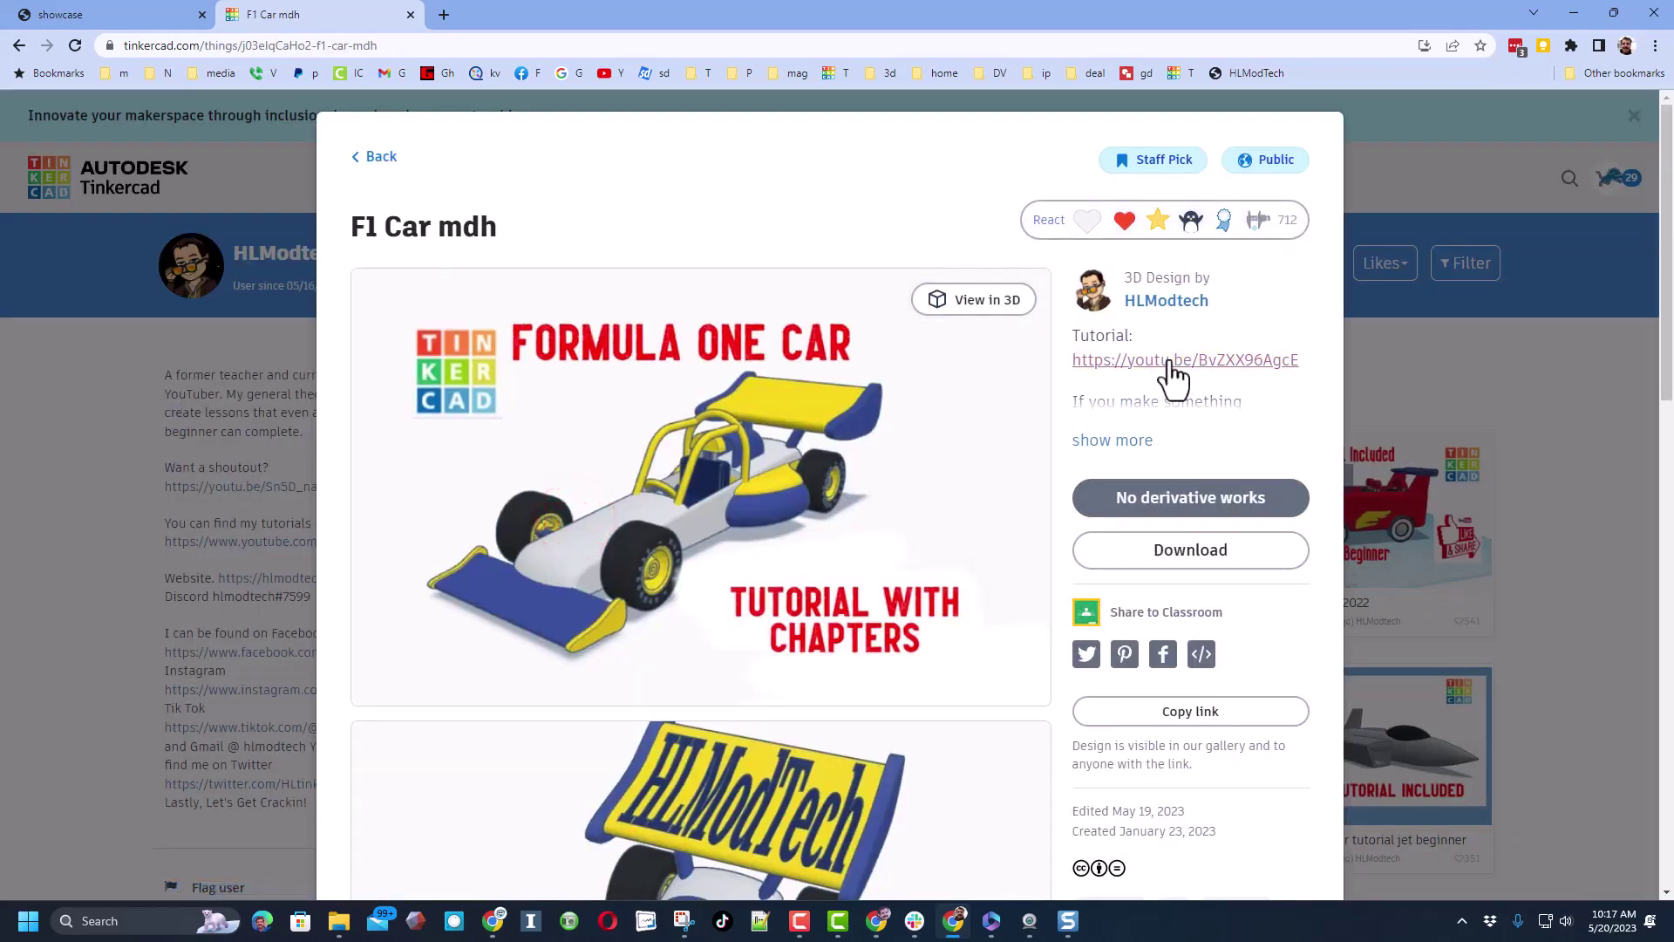
click(1128, 214)
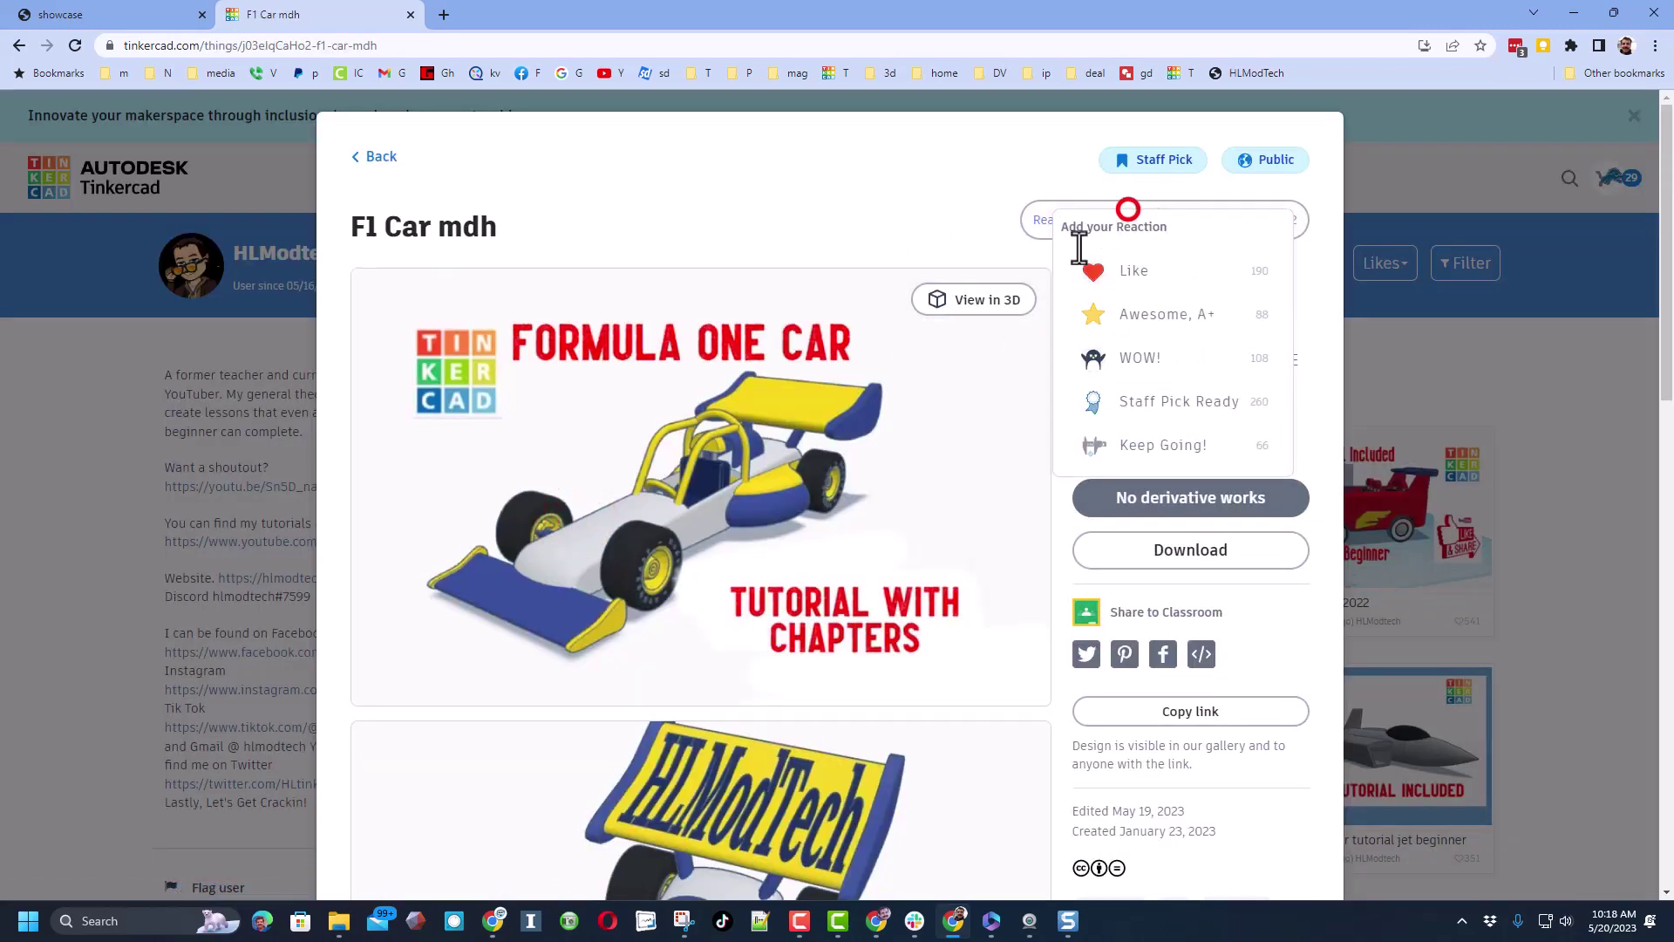
click(947, 241)
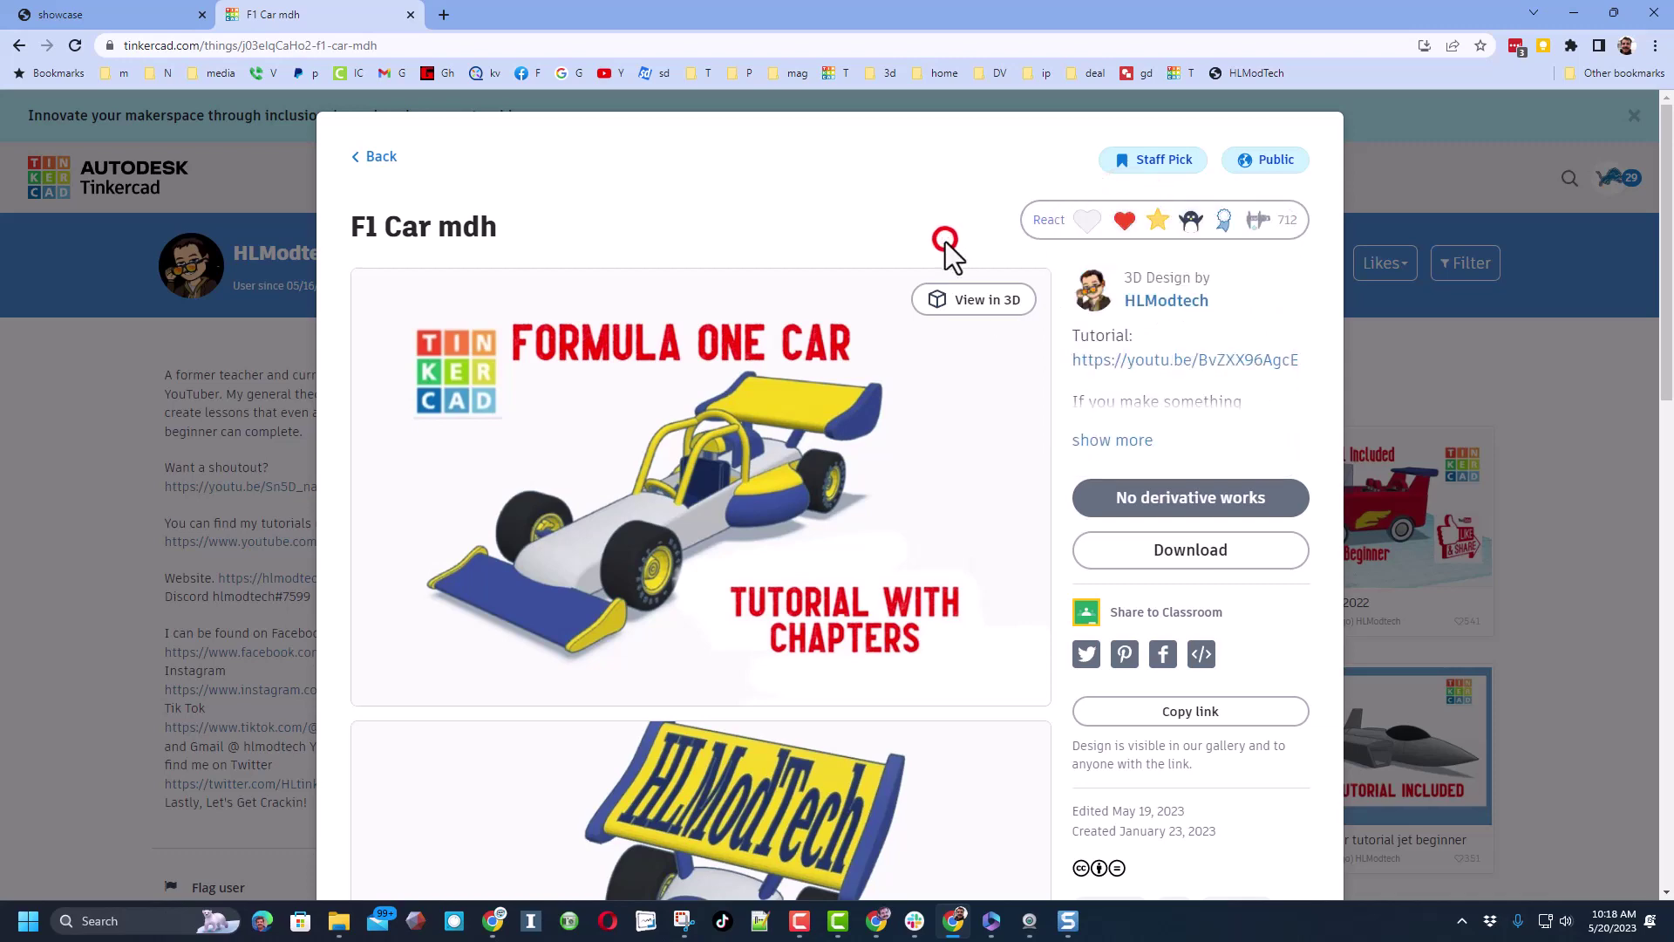
click(1447, 362)
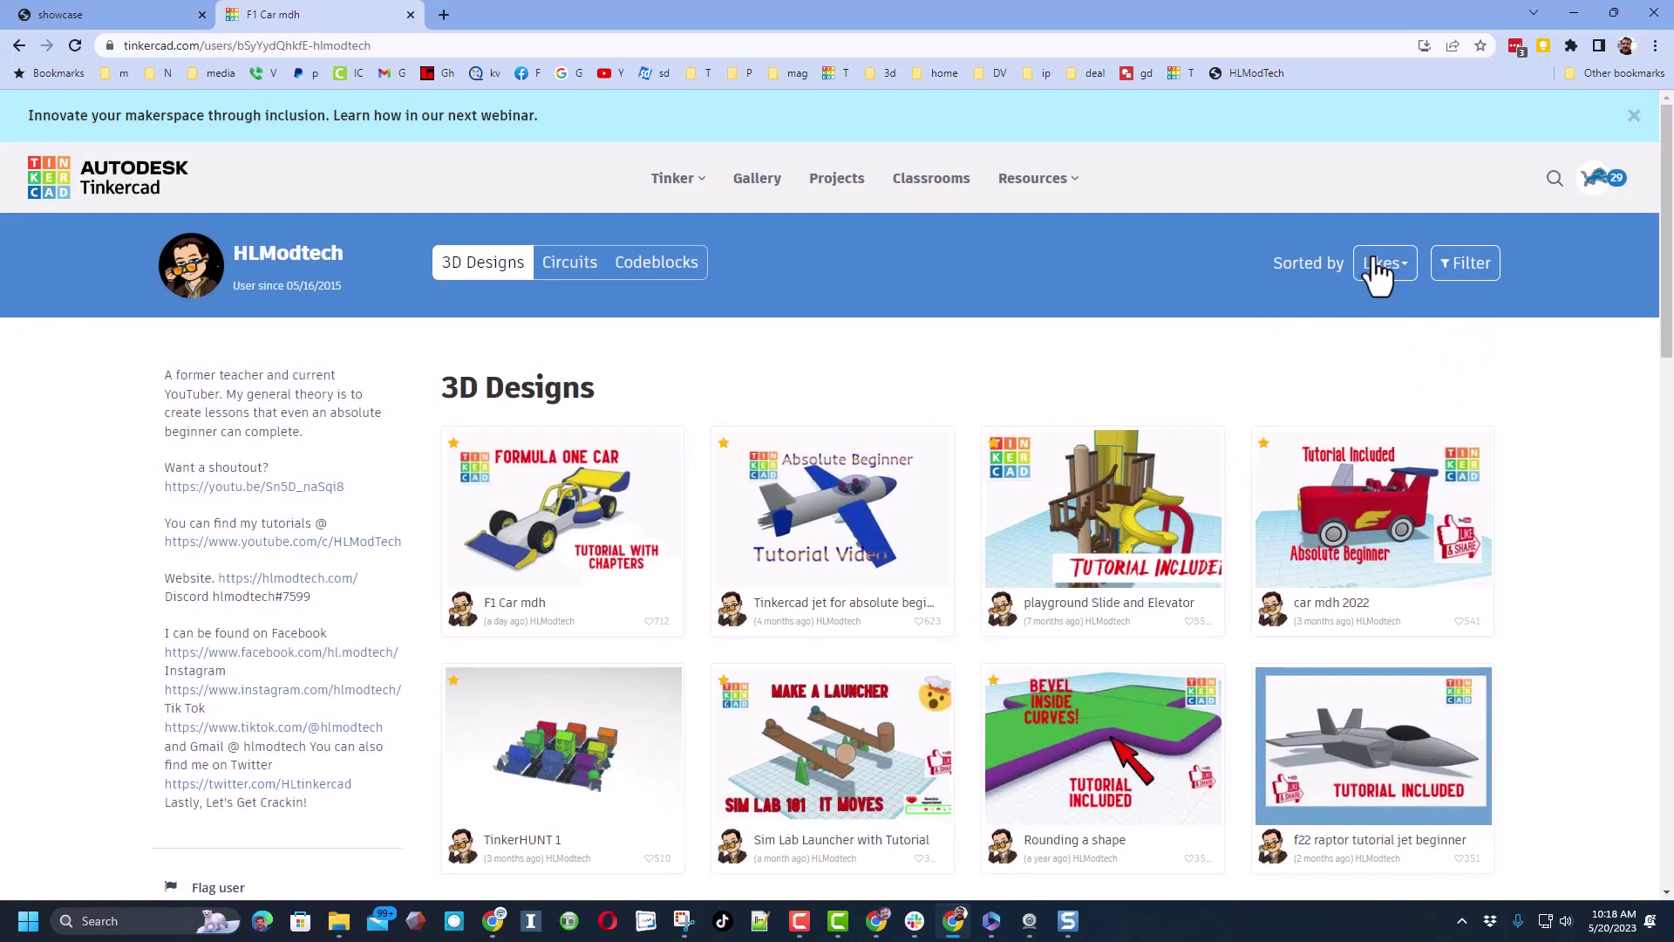
click(1381, 264)
click(1374, 373)
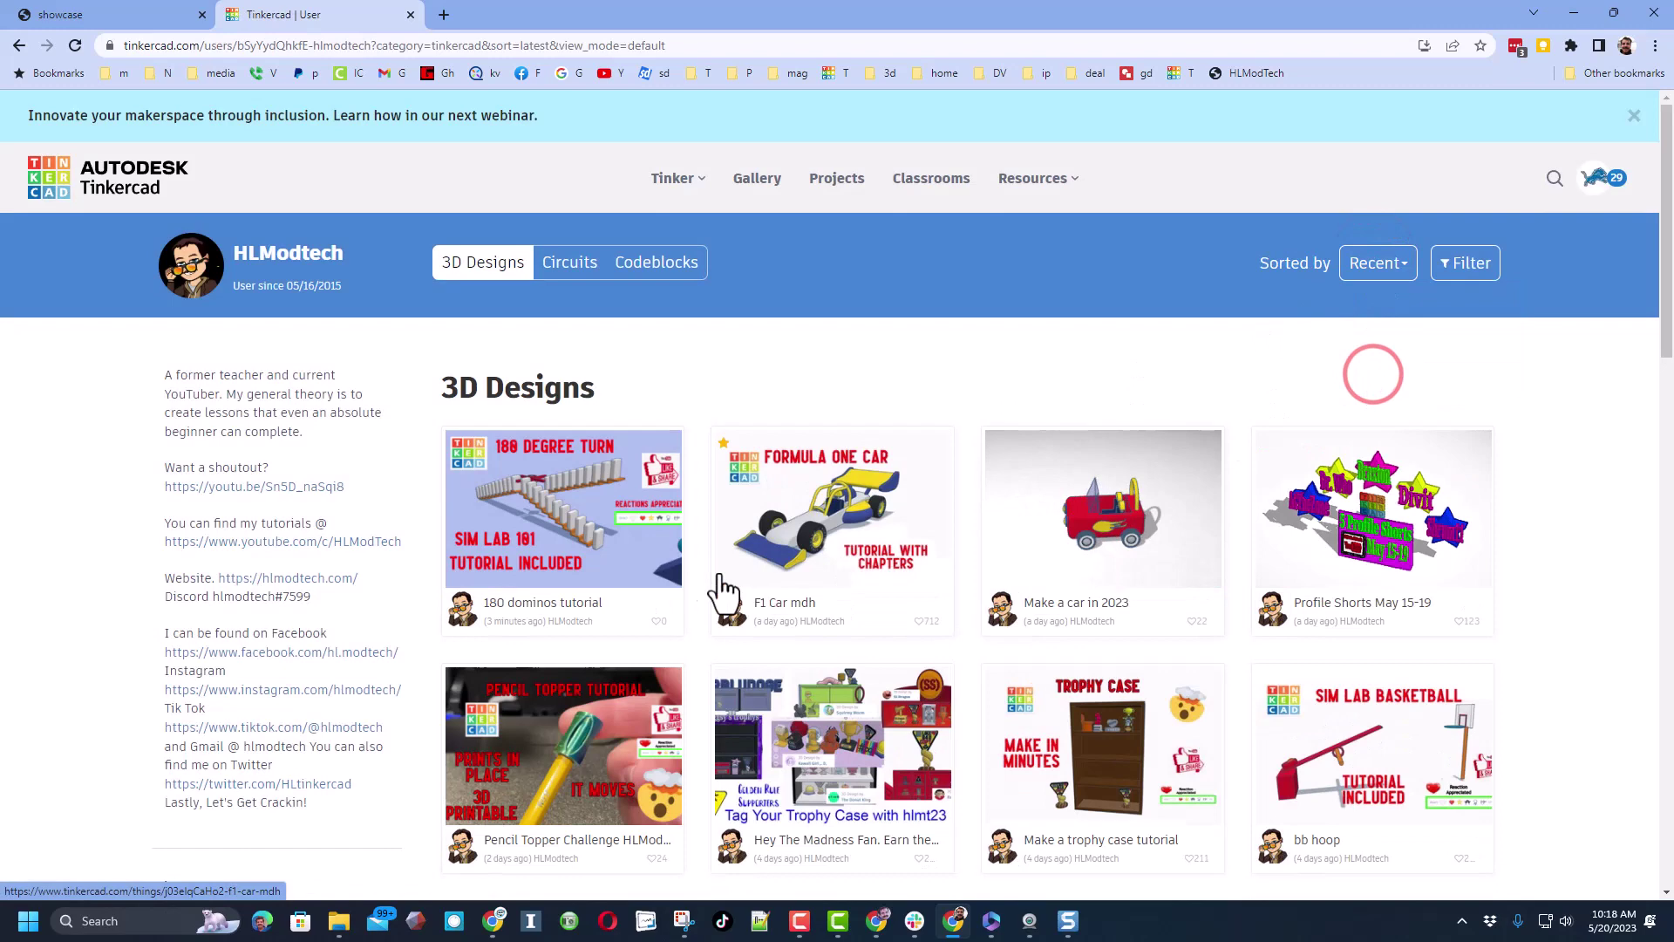
scroll(1023, 422, down, 2)
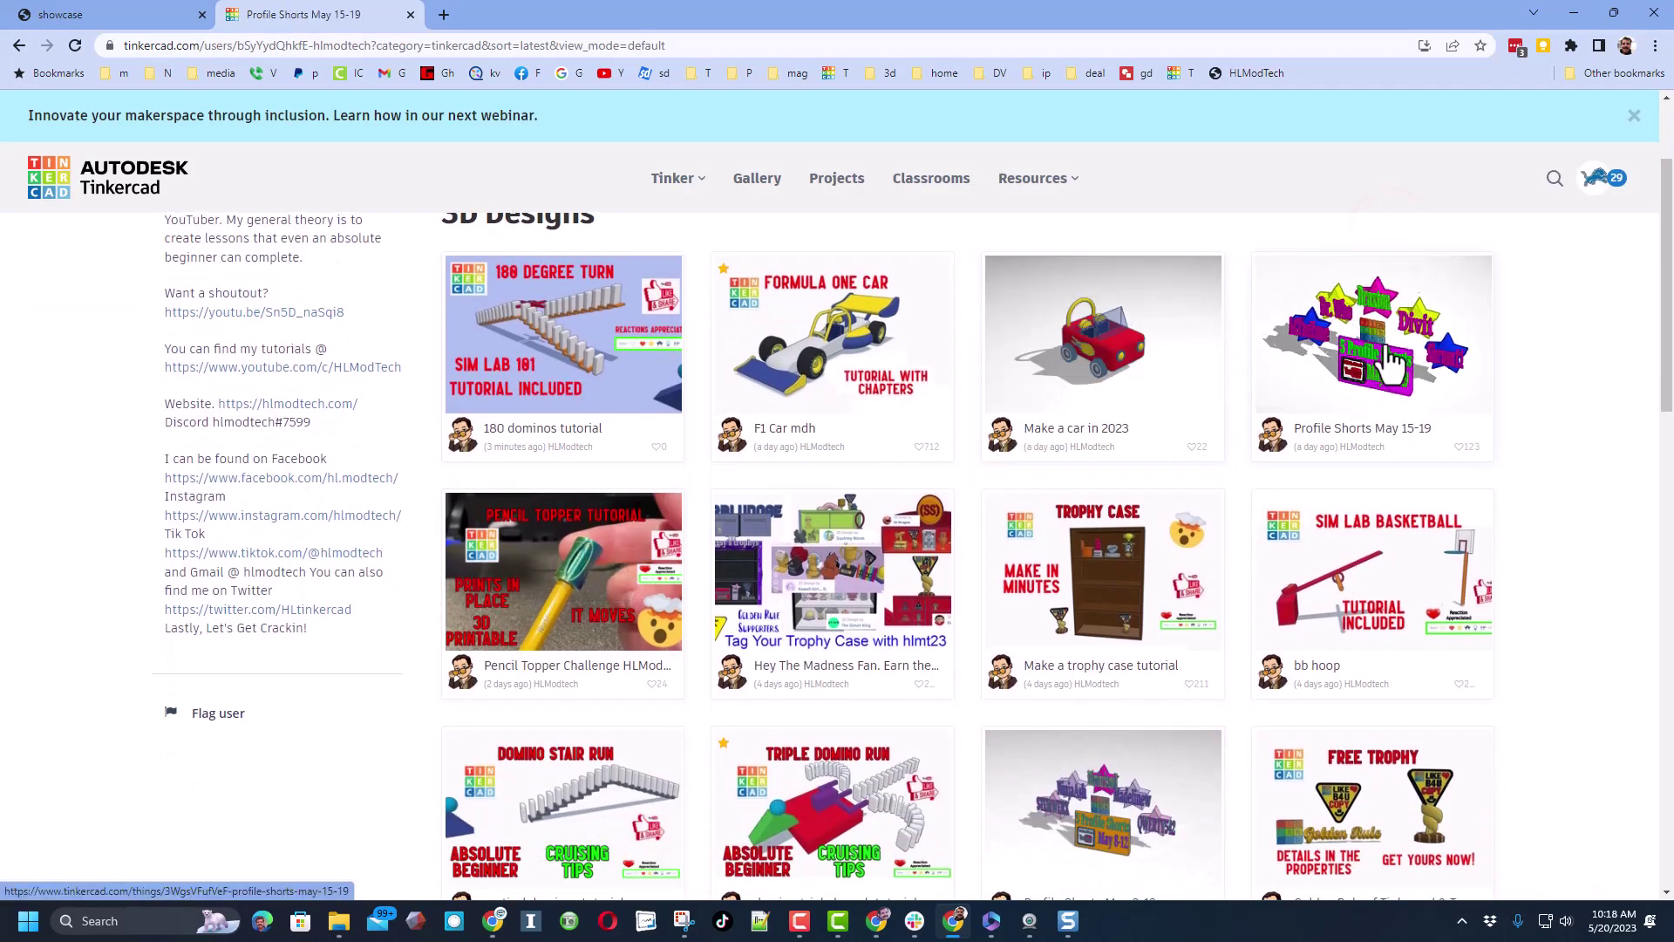
click(1378, 340)
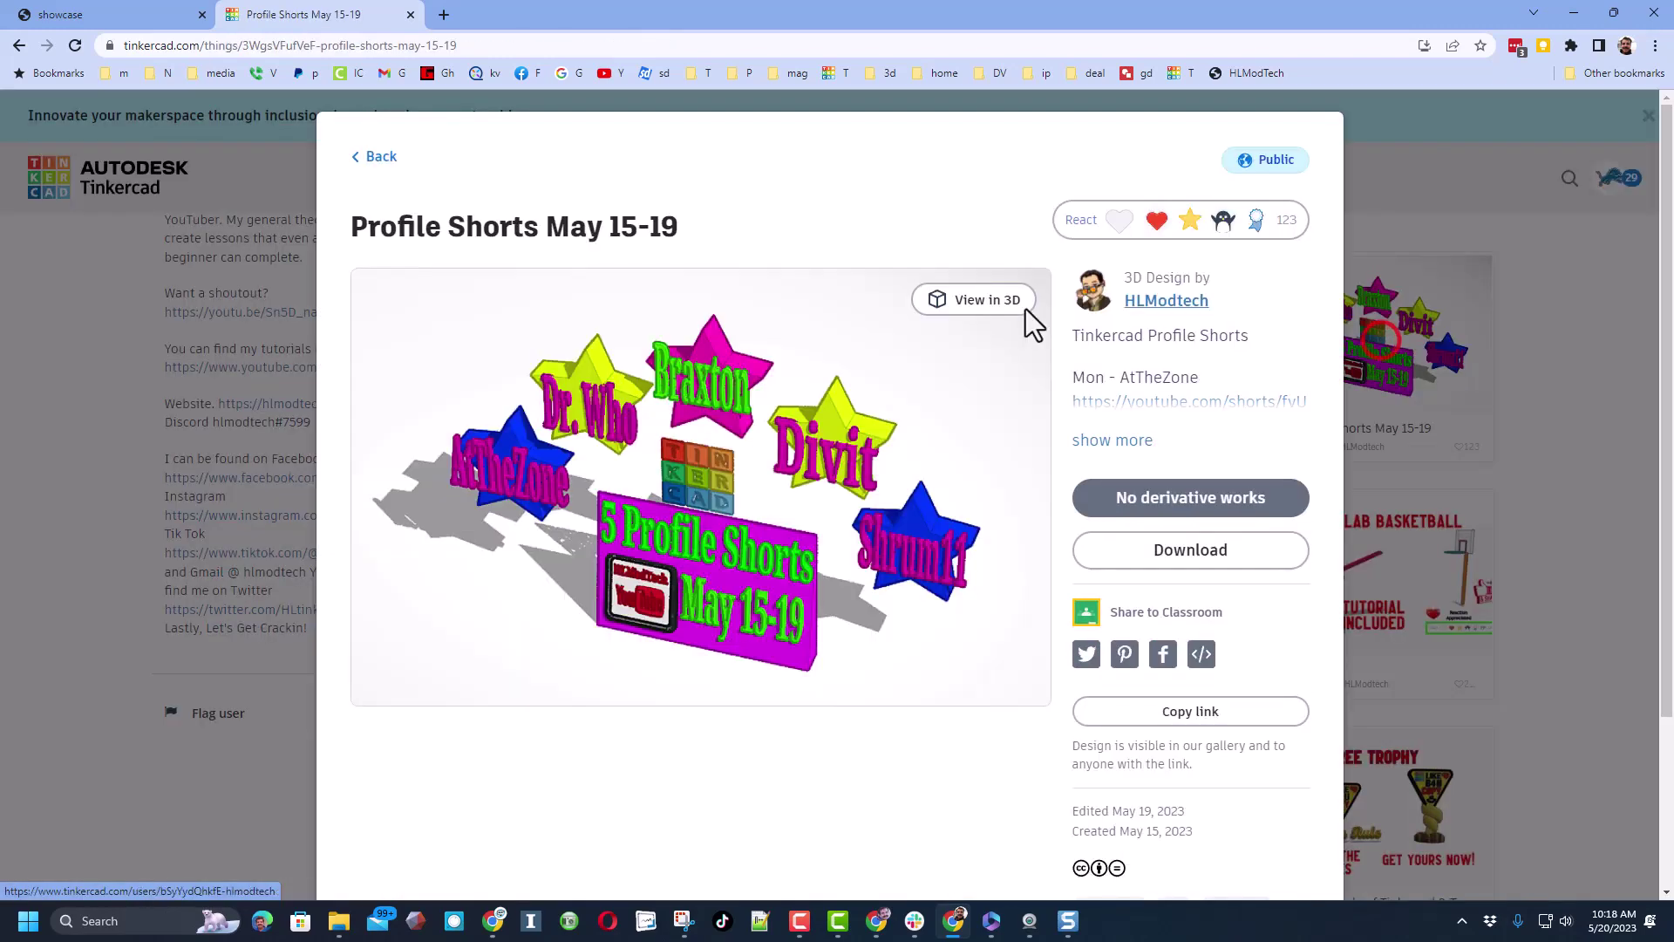
click(1125, 442)
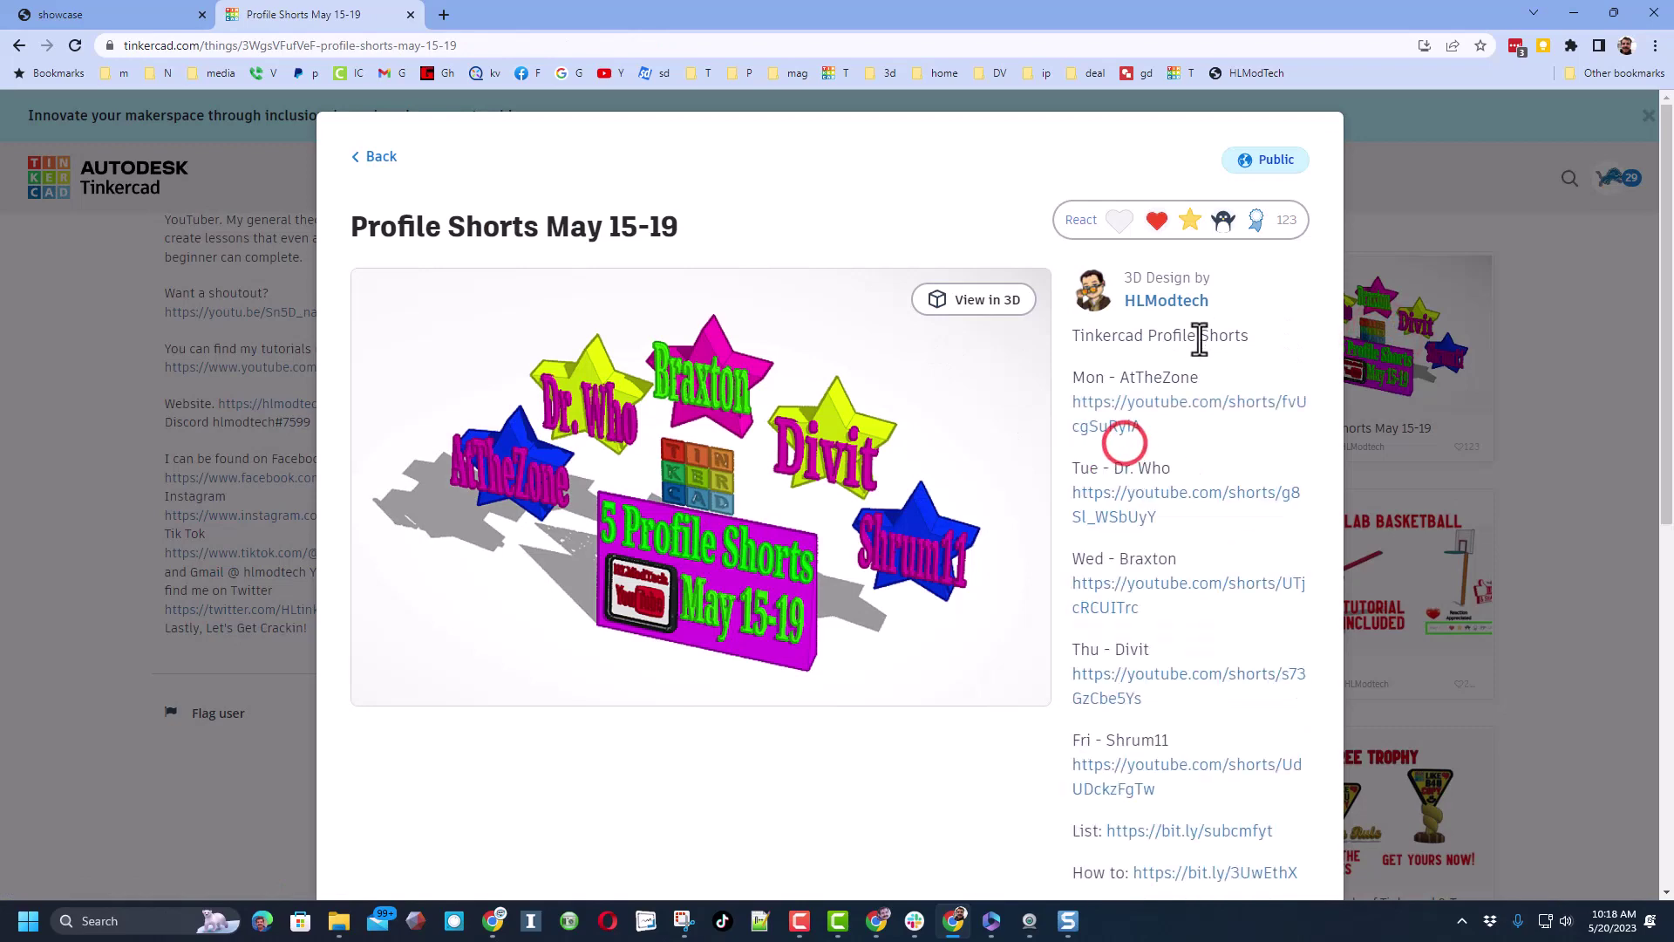
click(1592, 375)
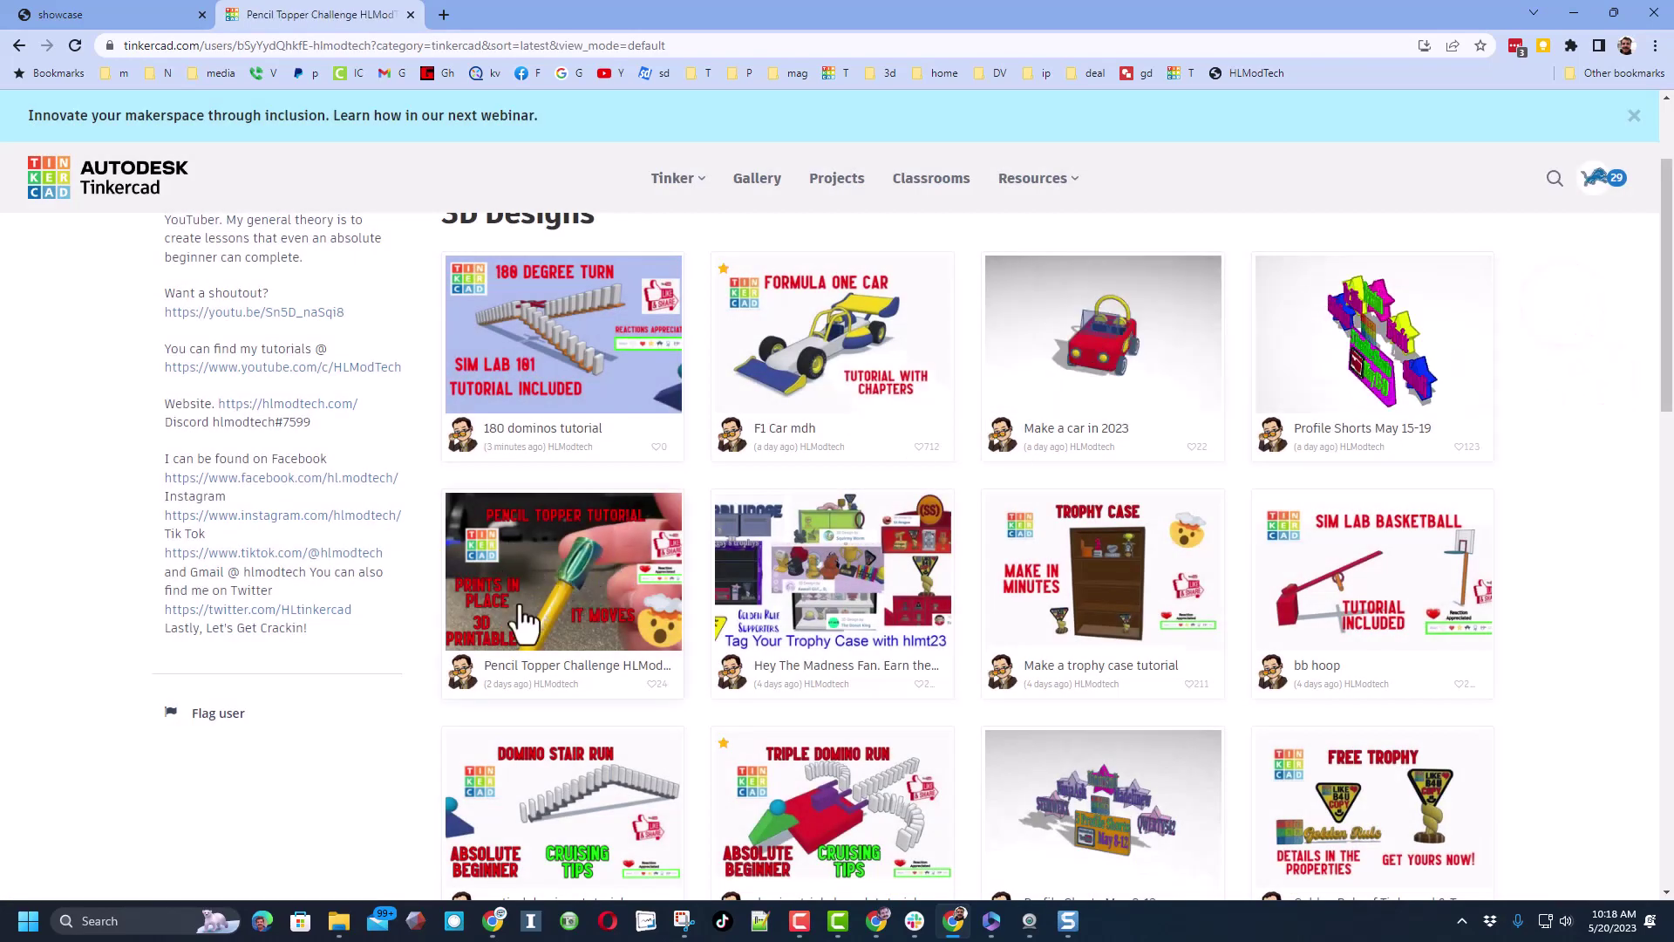
click(563, 594)
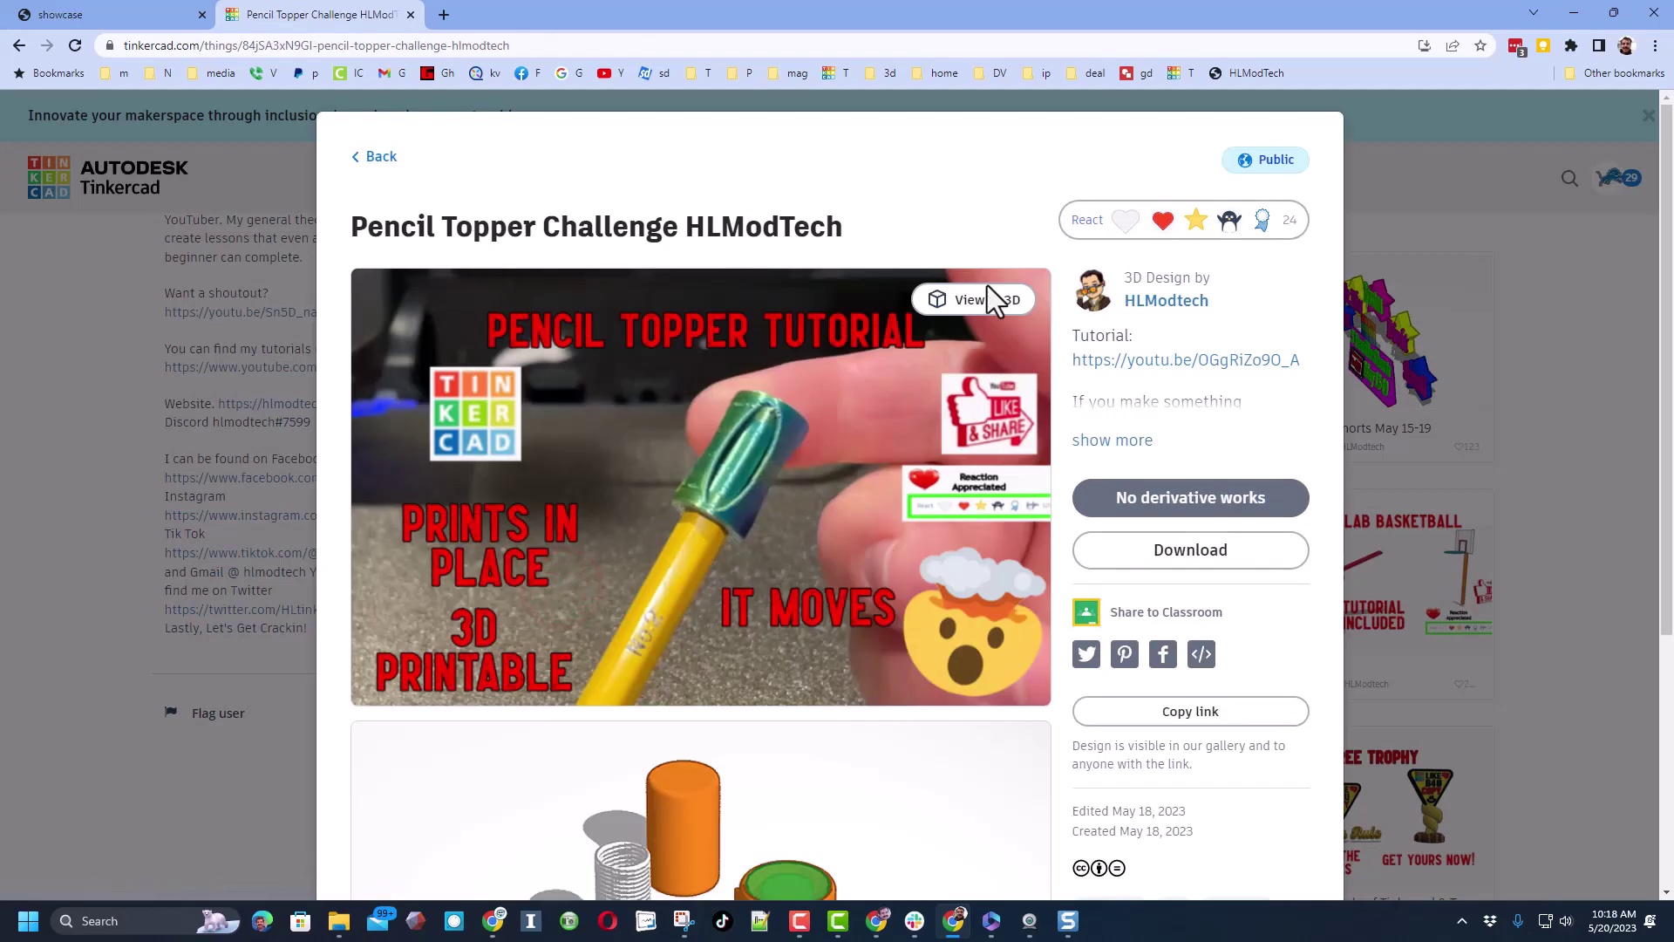
click(1611, 414)
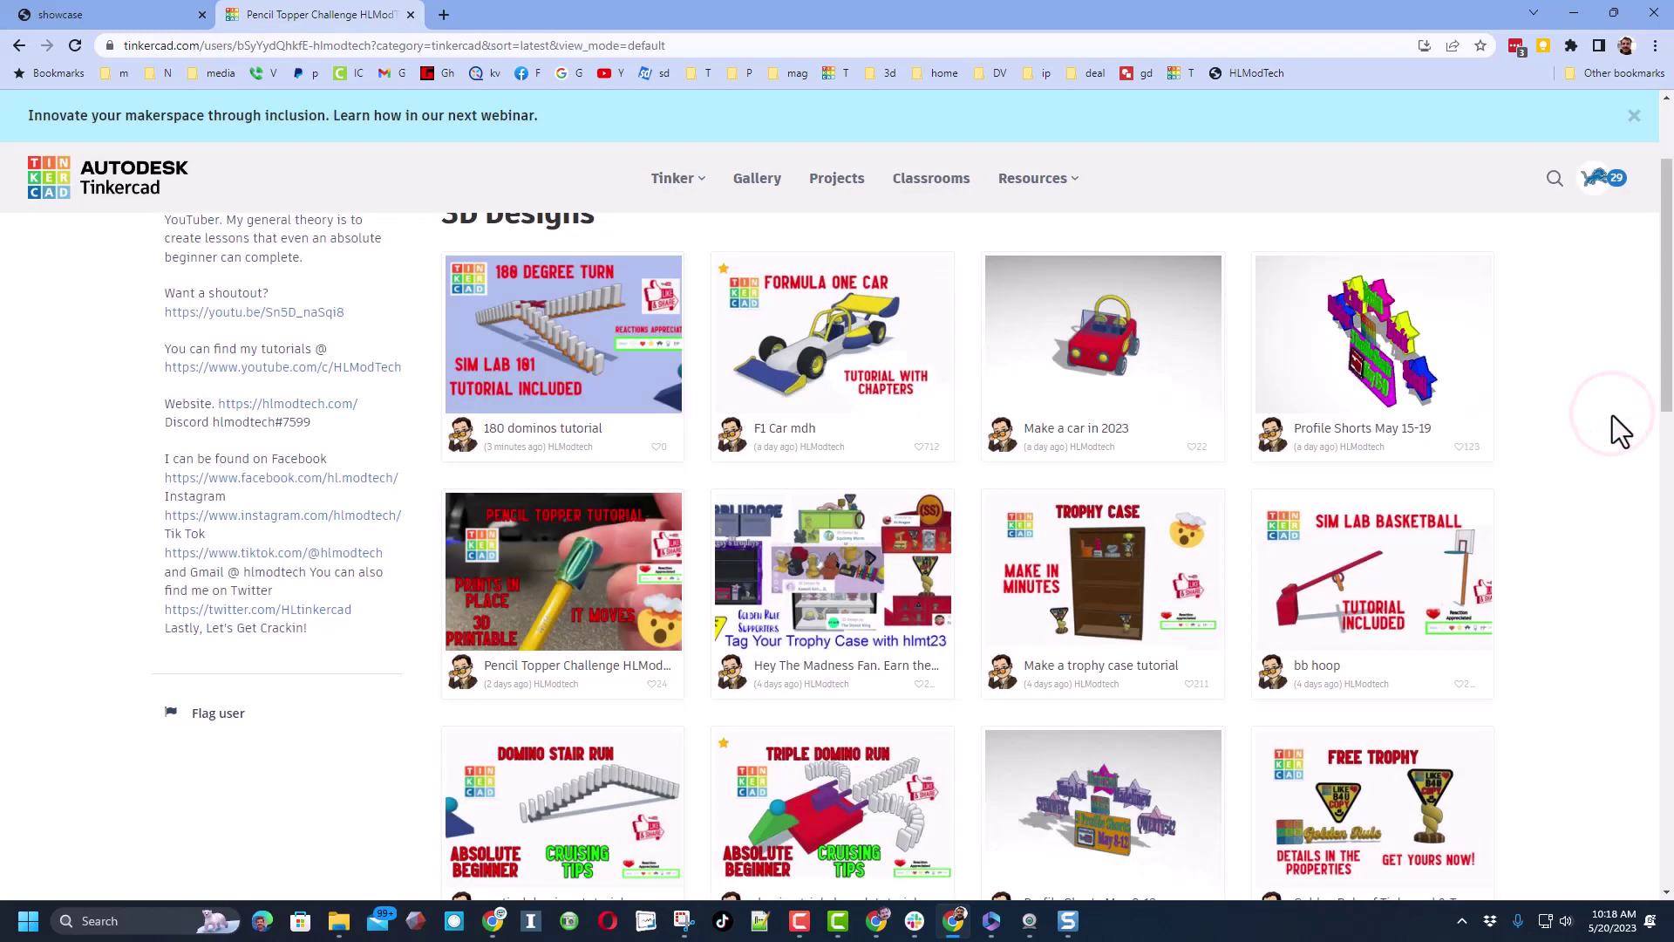